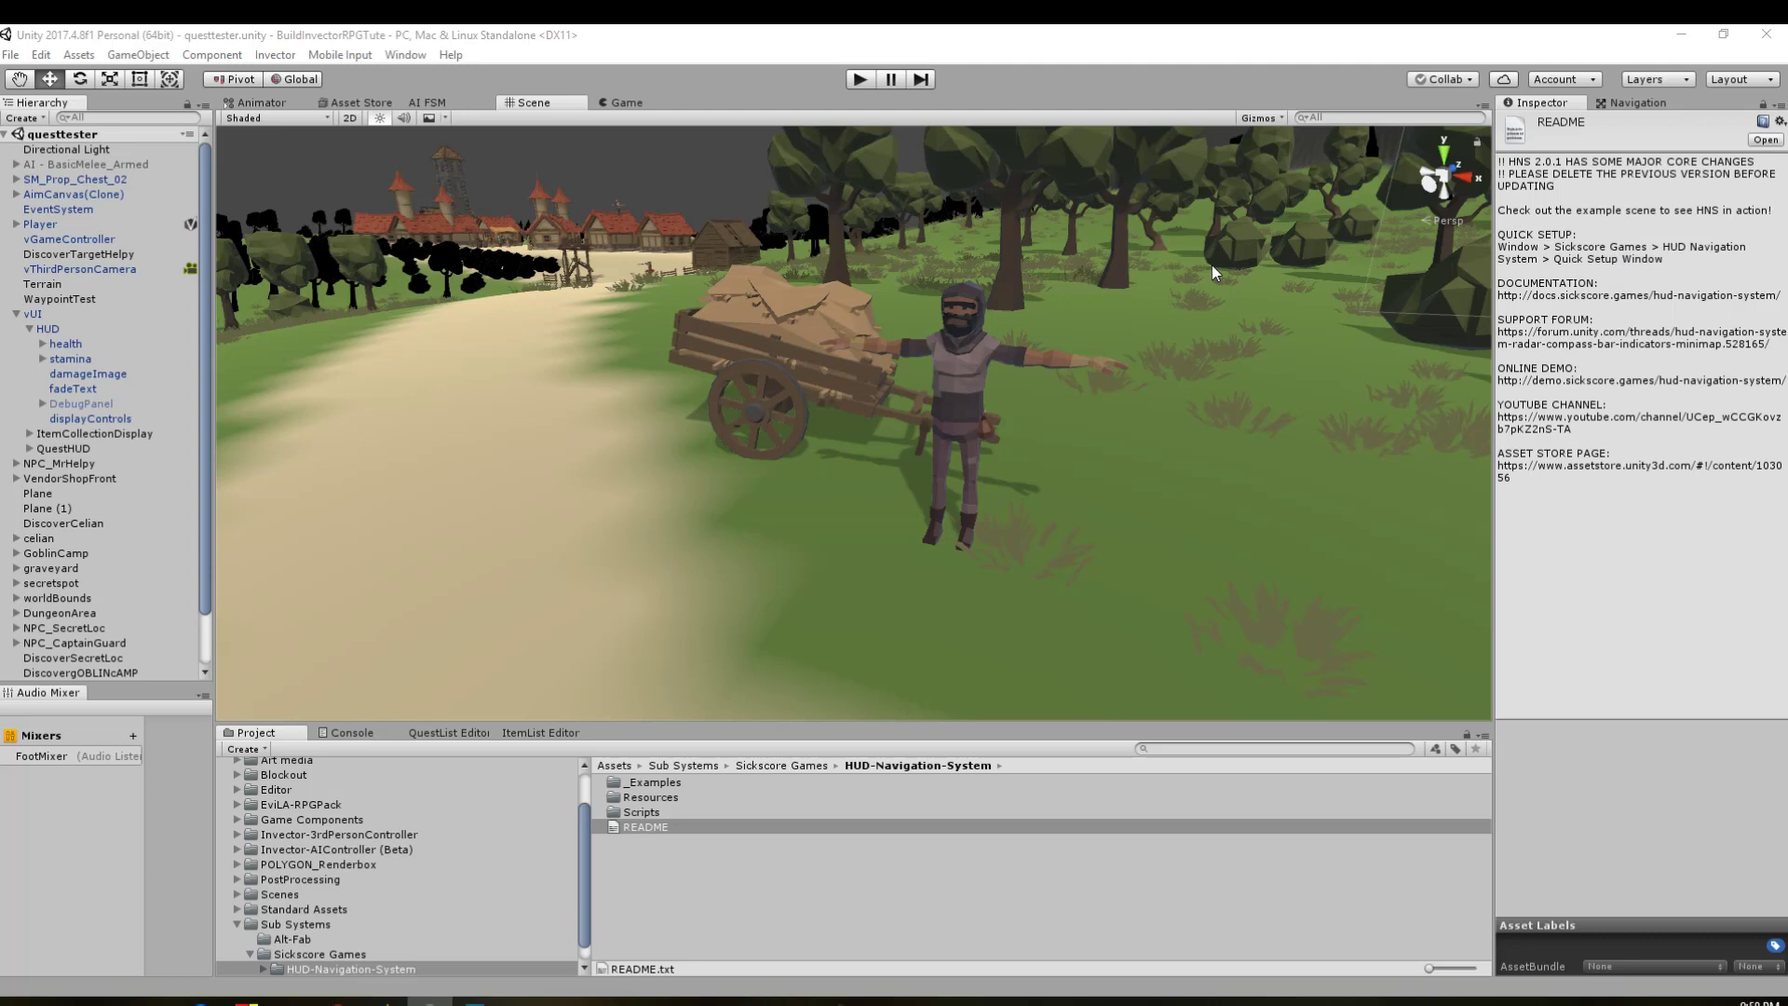
Step: Run the HUD Navigation System quick setup with Player as the player controller and vThirdPersonCamera as the player camera
{"action": "left_click", "coordinate": [406, 55]}
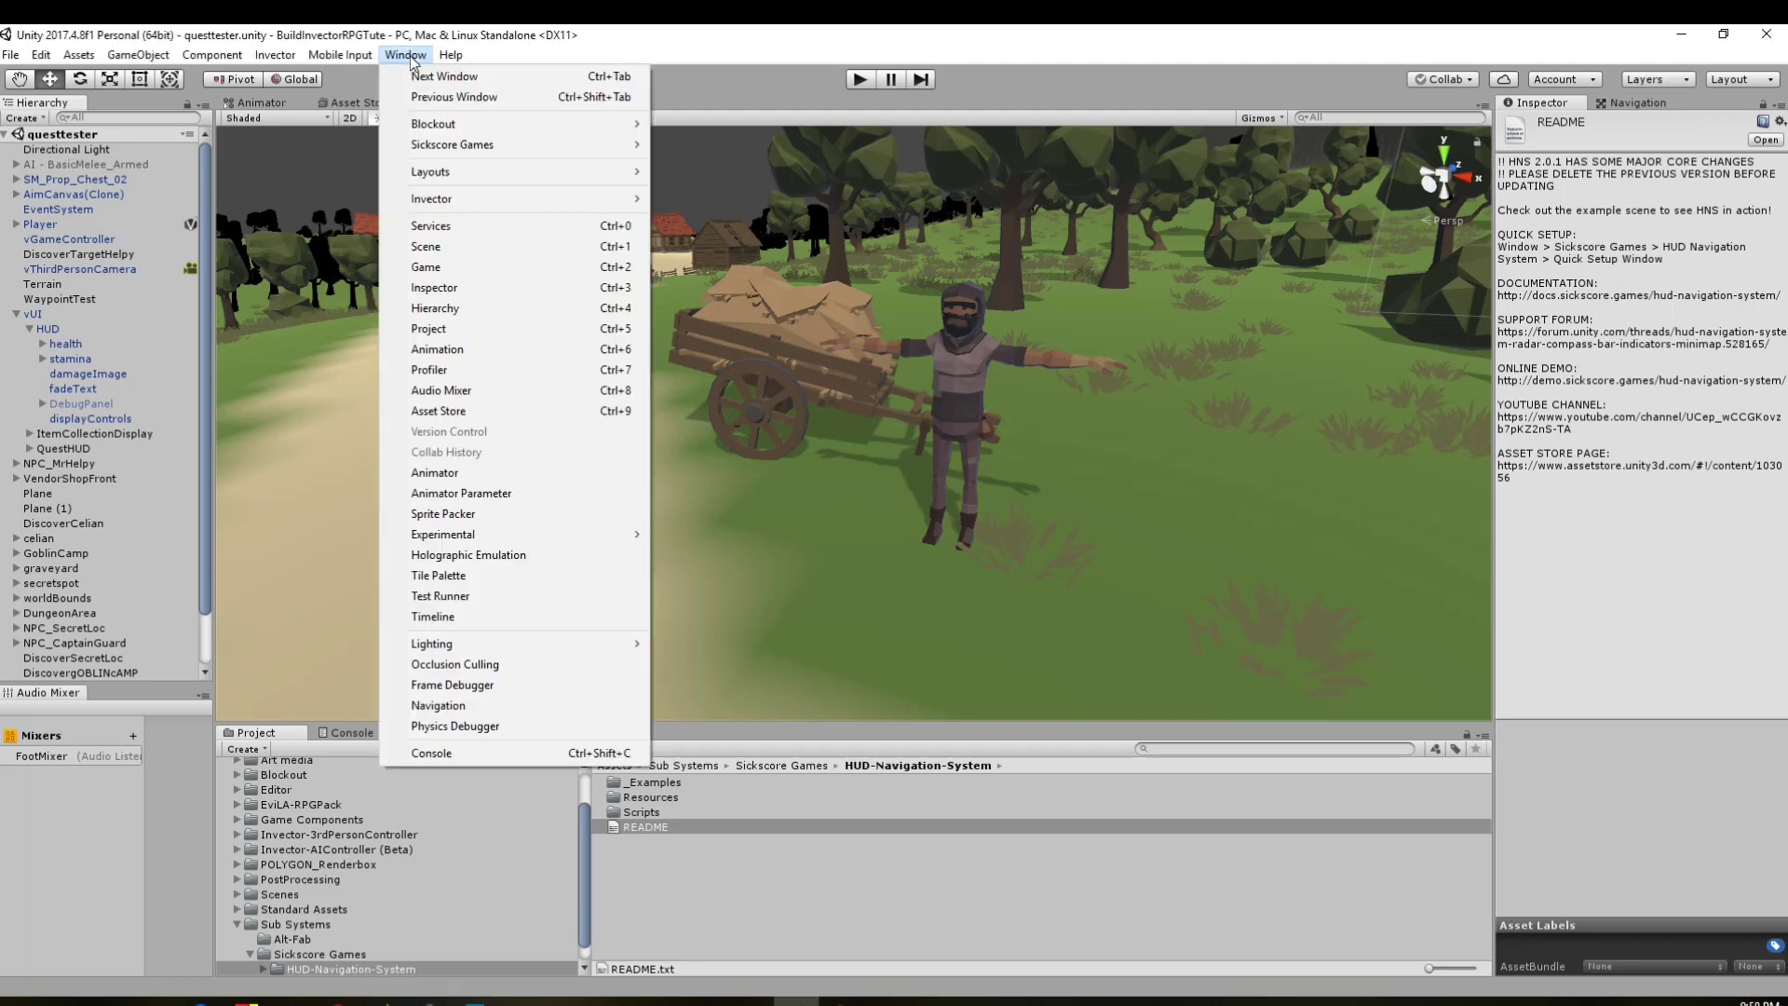
{"action": "mouse_move", "coordinate": [449, 145]}
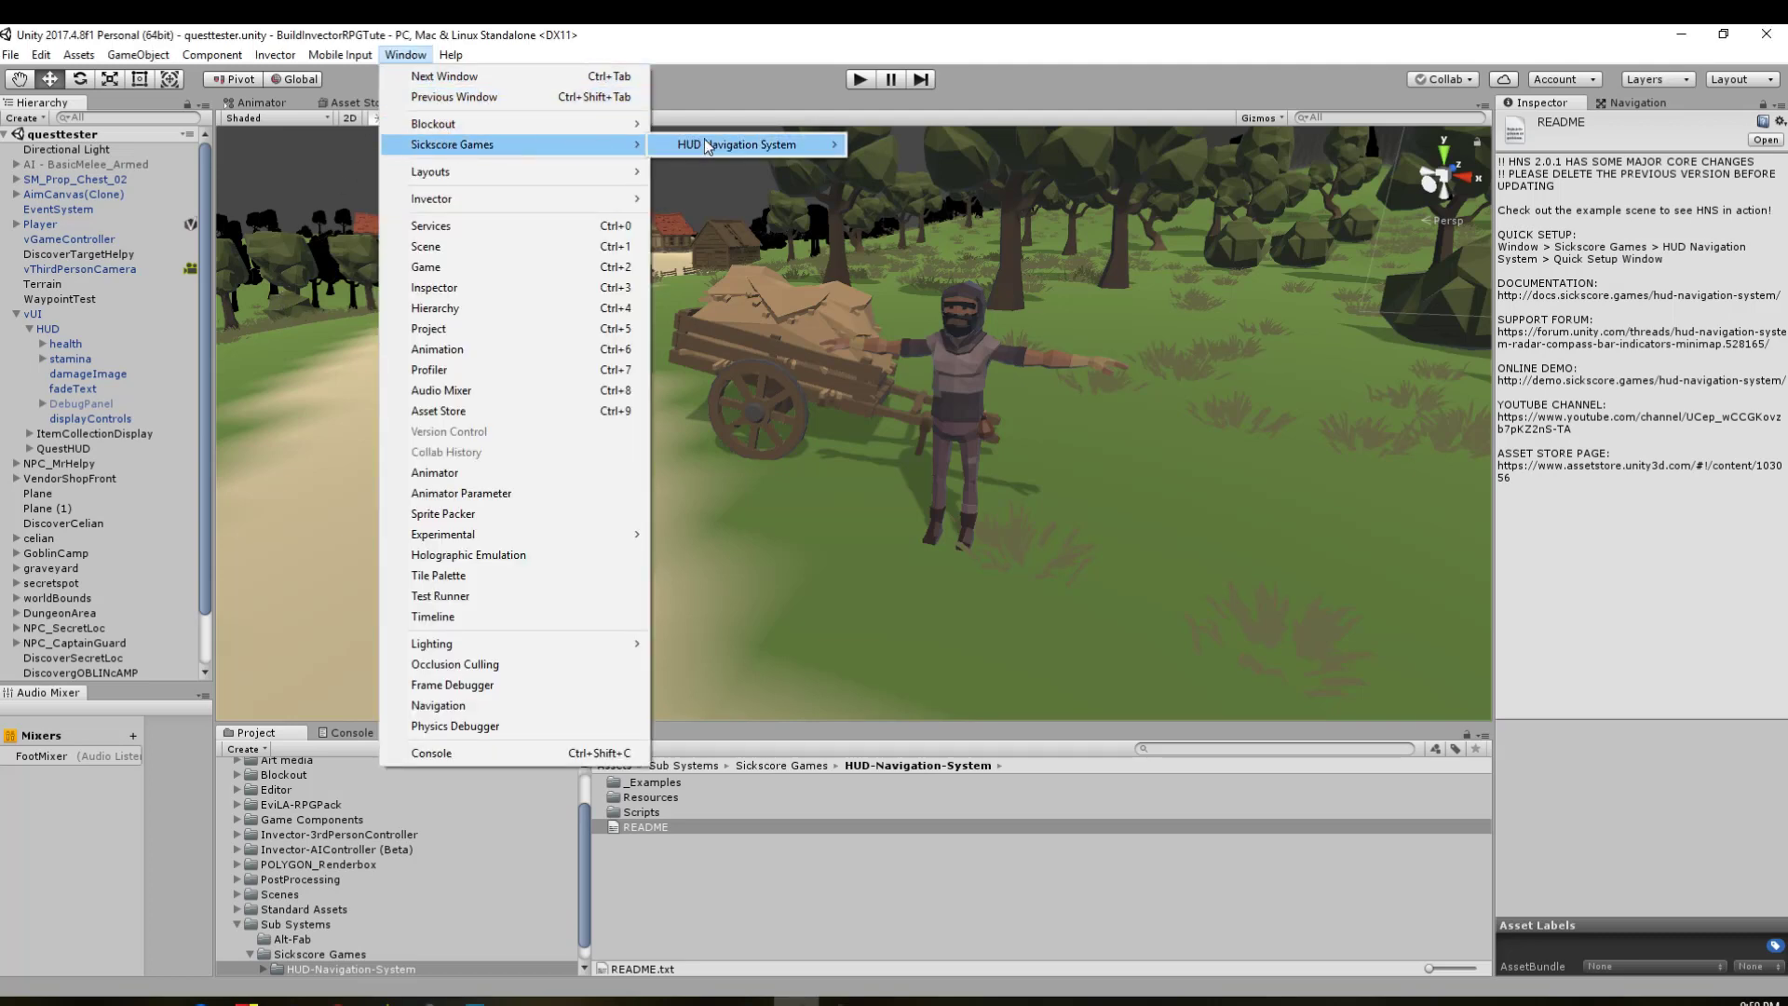
{"action": "mouse_move", "coordinate": [763, 145]}
{"action": "left_click", "coordinate": [913, 147]}
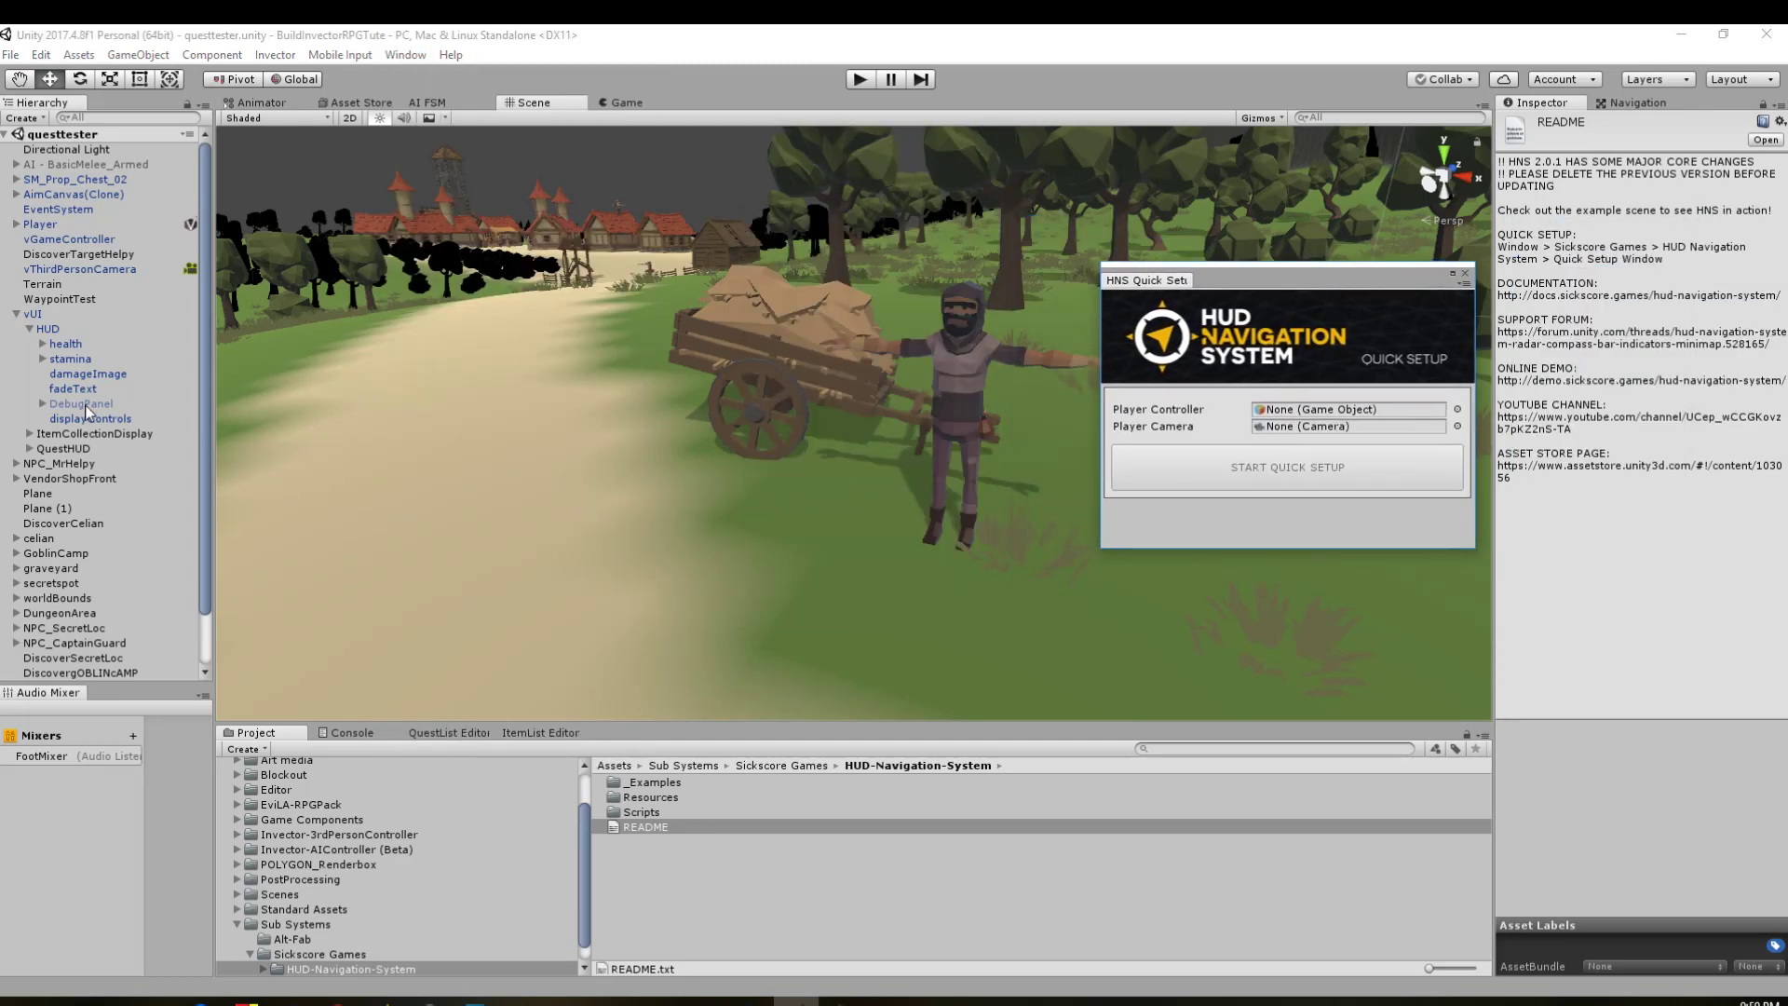
{"action": "left_click", "coordinate": [41, 227]}
{"action": "left_click_drag", "start_coordinate": [41, 231], "coordinate": [1294, 422]}
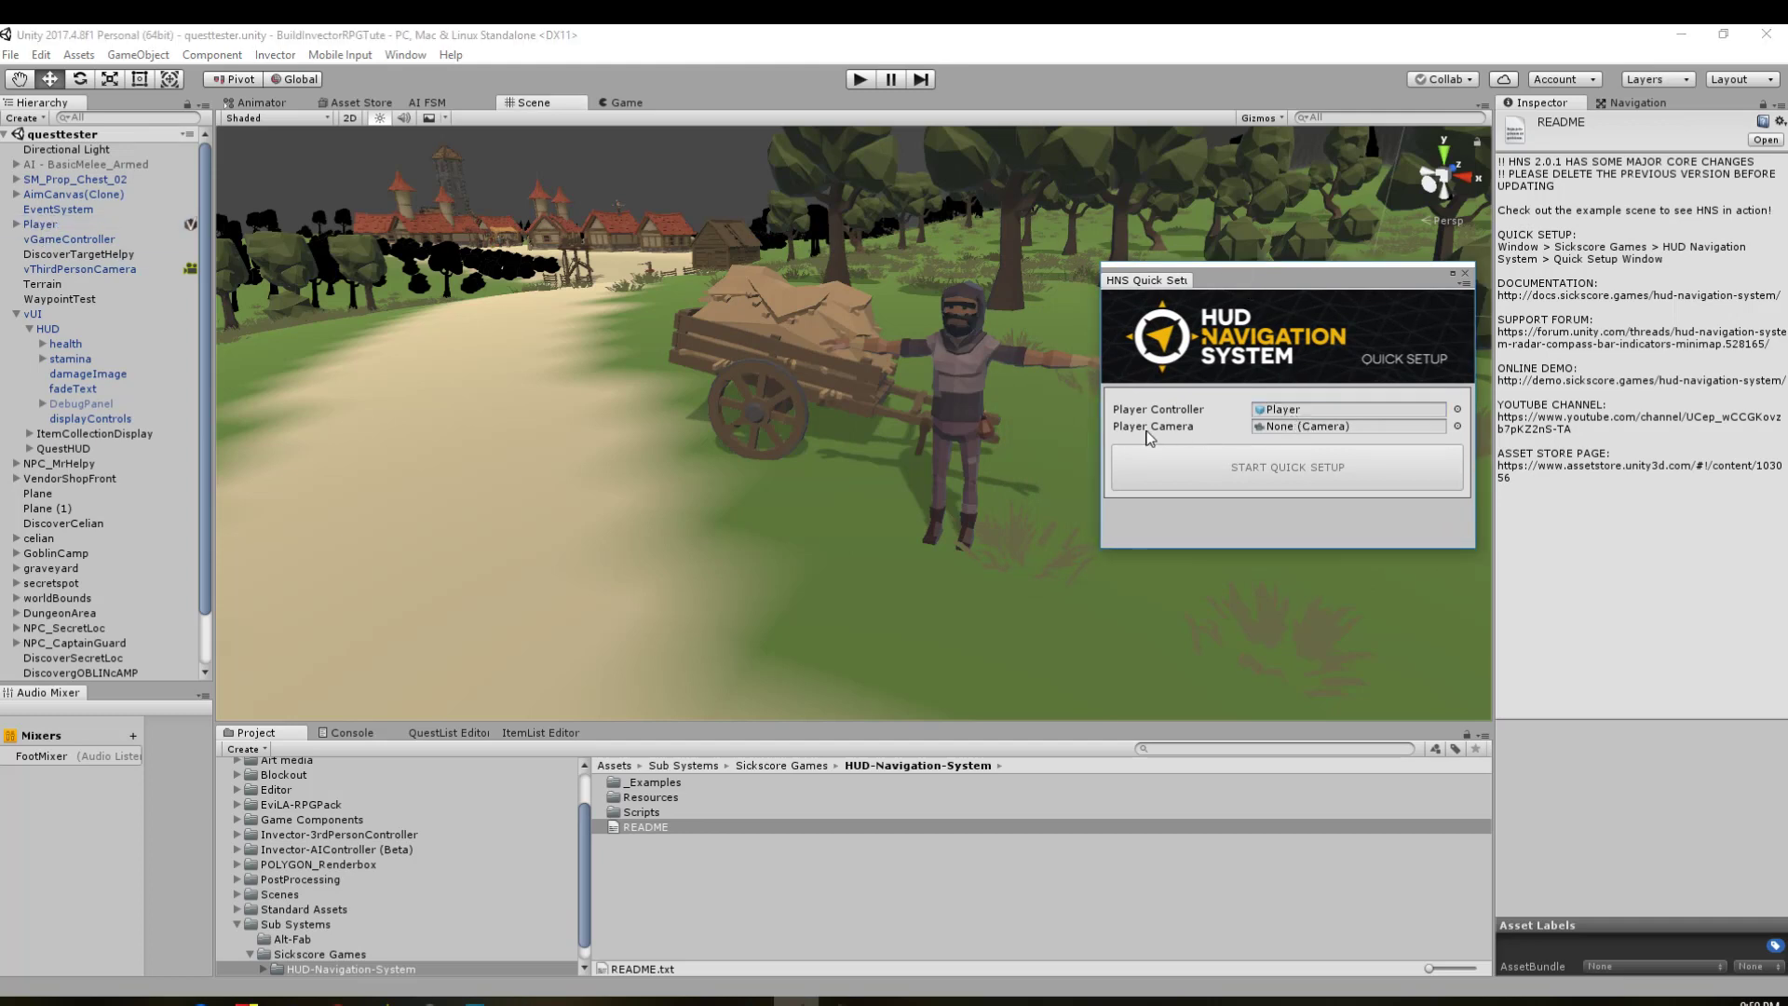
{"action": "left_click_drag", "start_coordinate": [51, 271], "coordinate": [1338, 437]}
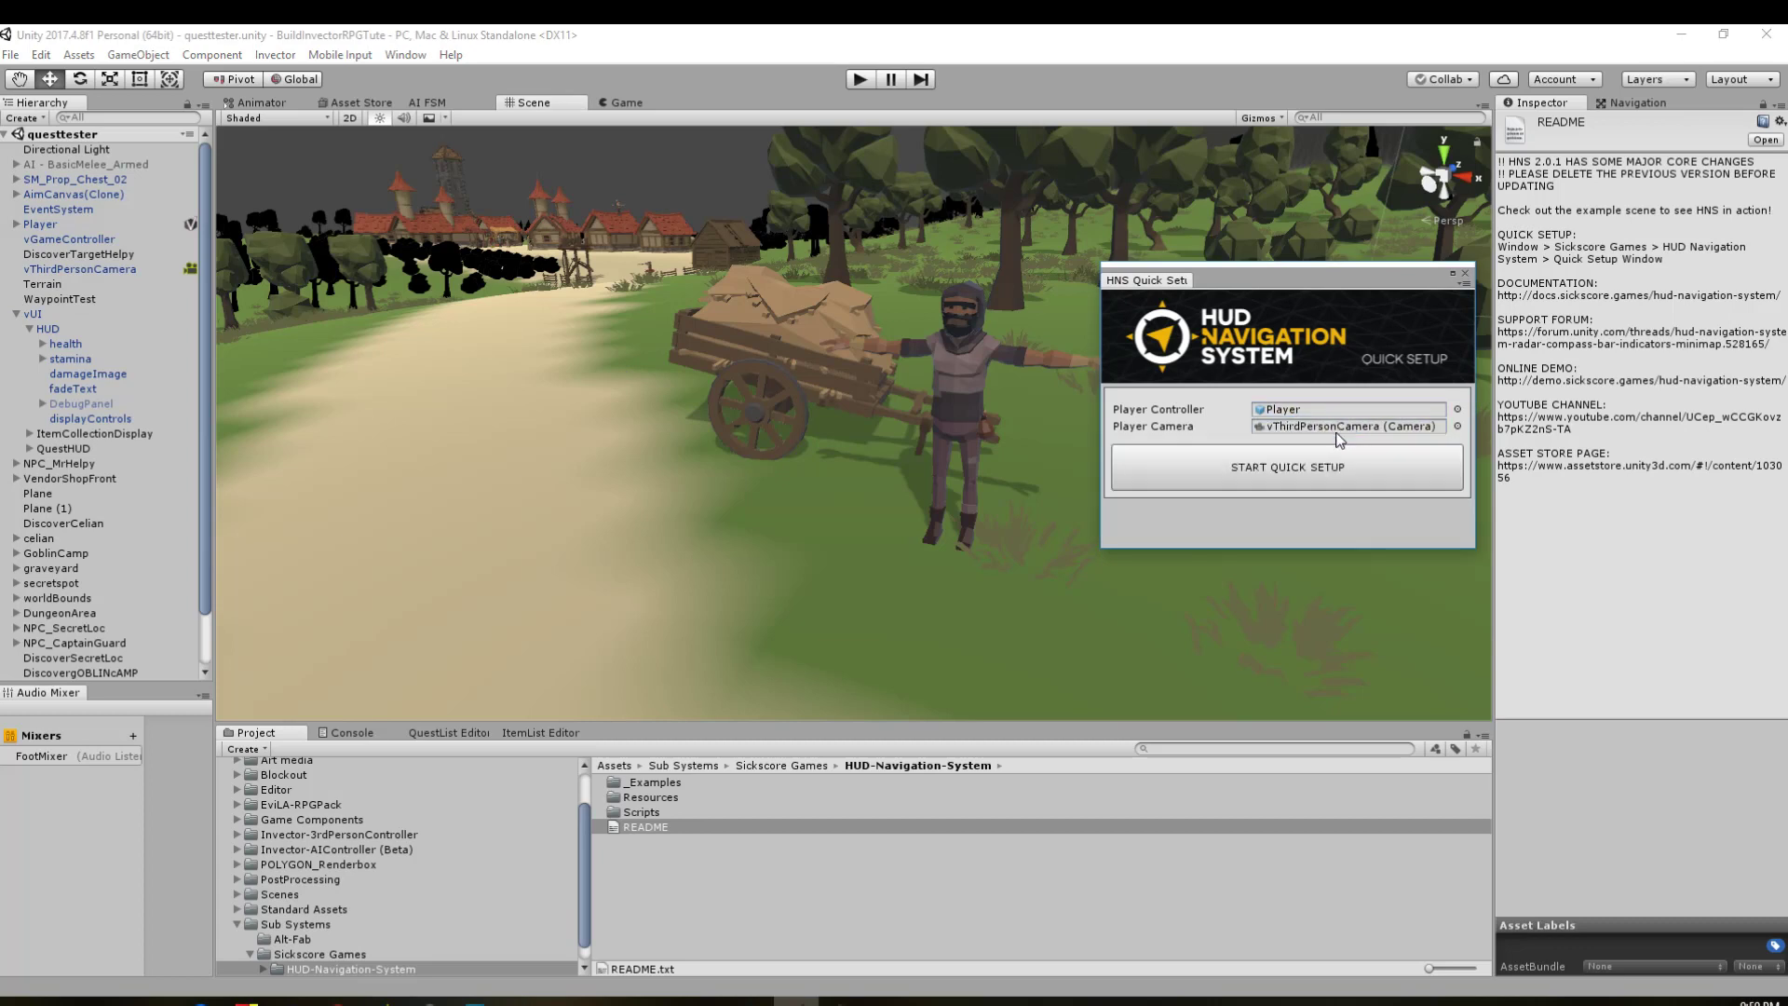
{"action": "left_click", "coordinate": [1276, 470]}
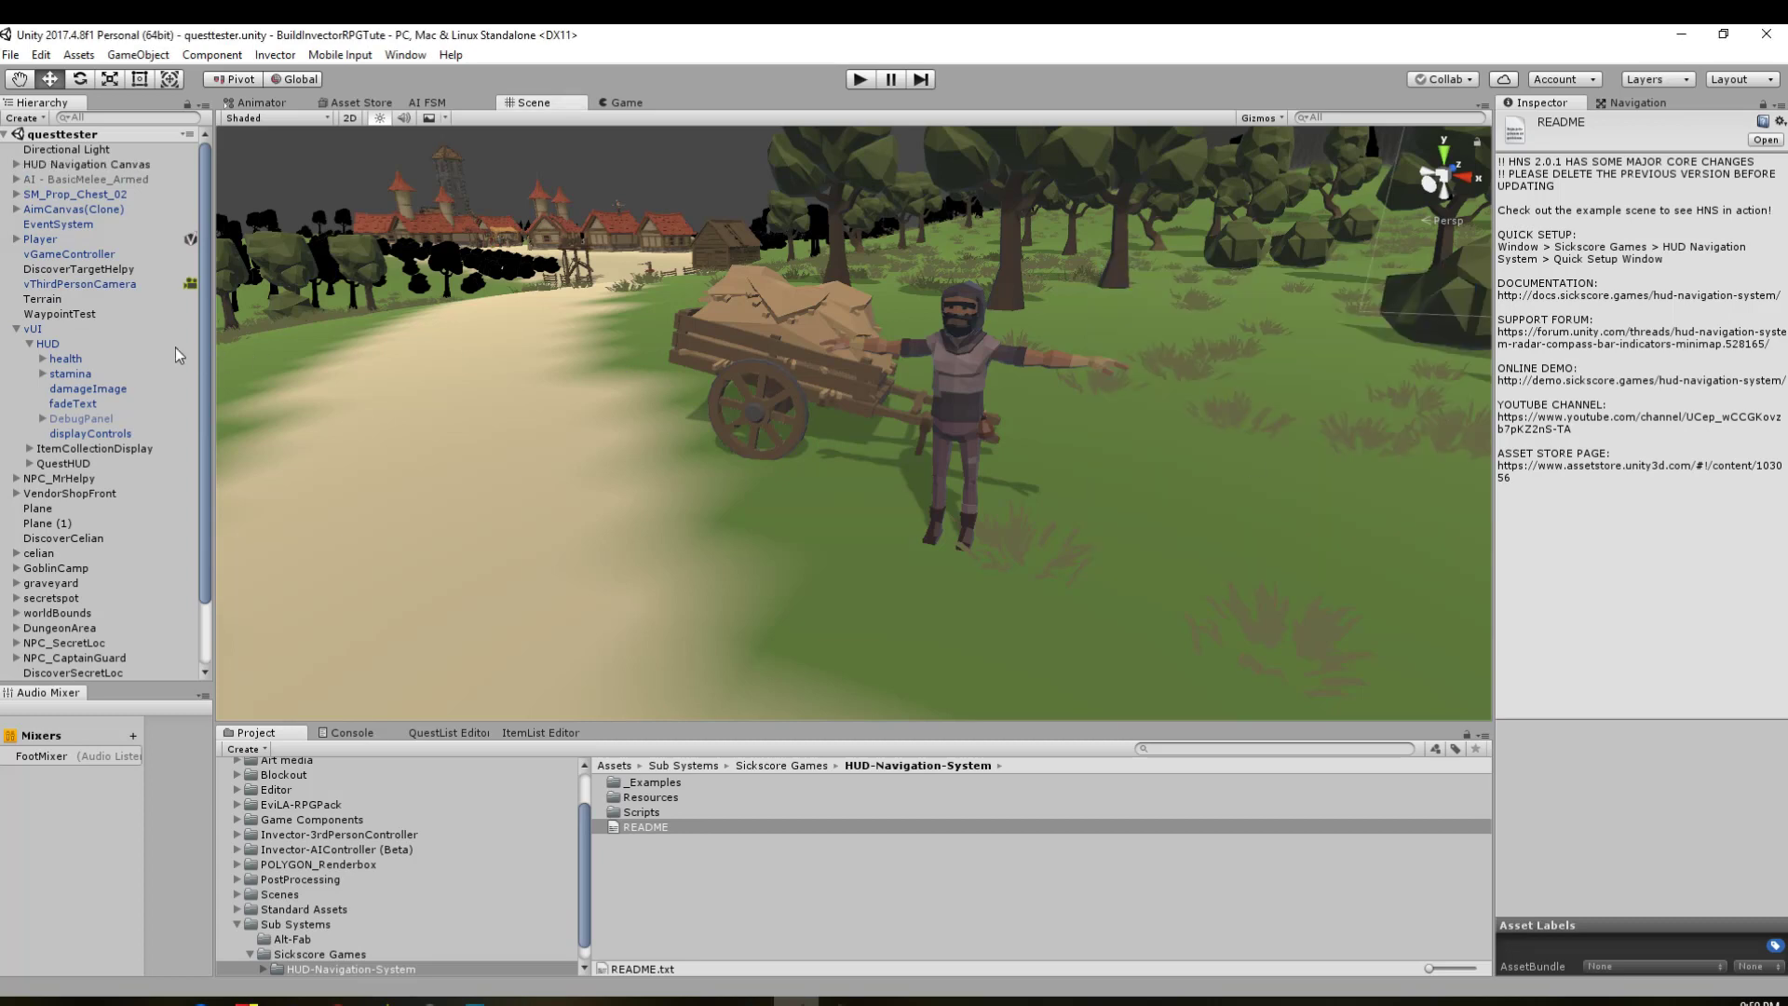
Step: Collapse vUI, expand the new HUD Navigation Canvas in the hierarchy, and examine its component's radar references
{"action": "left_click", "coordinate": [17, 329]}
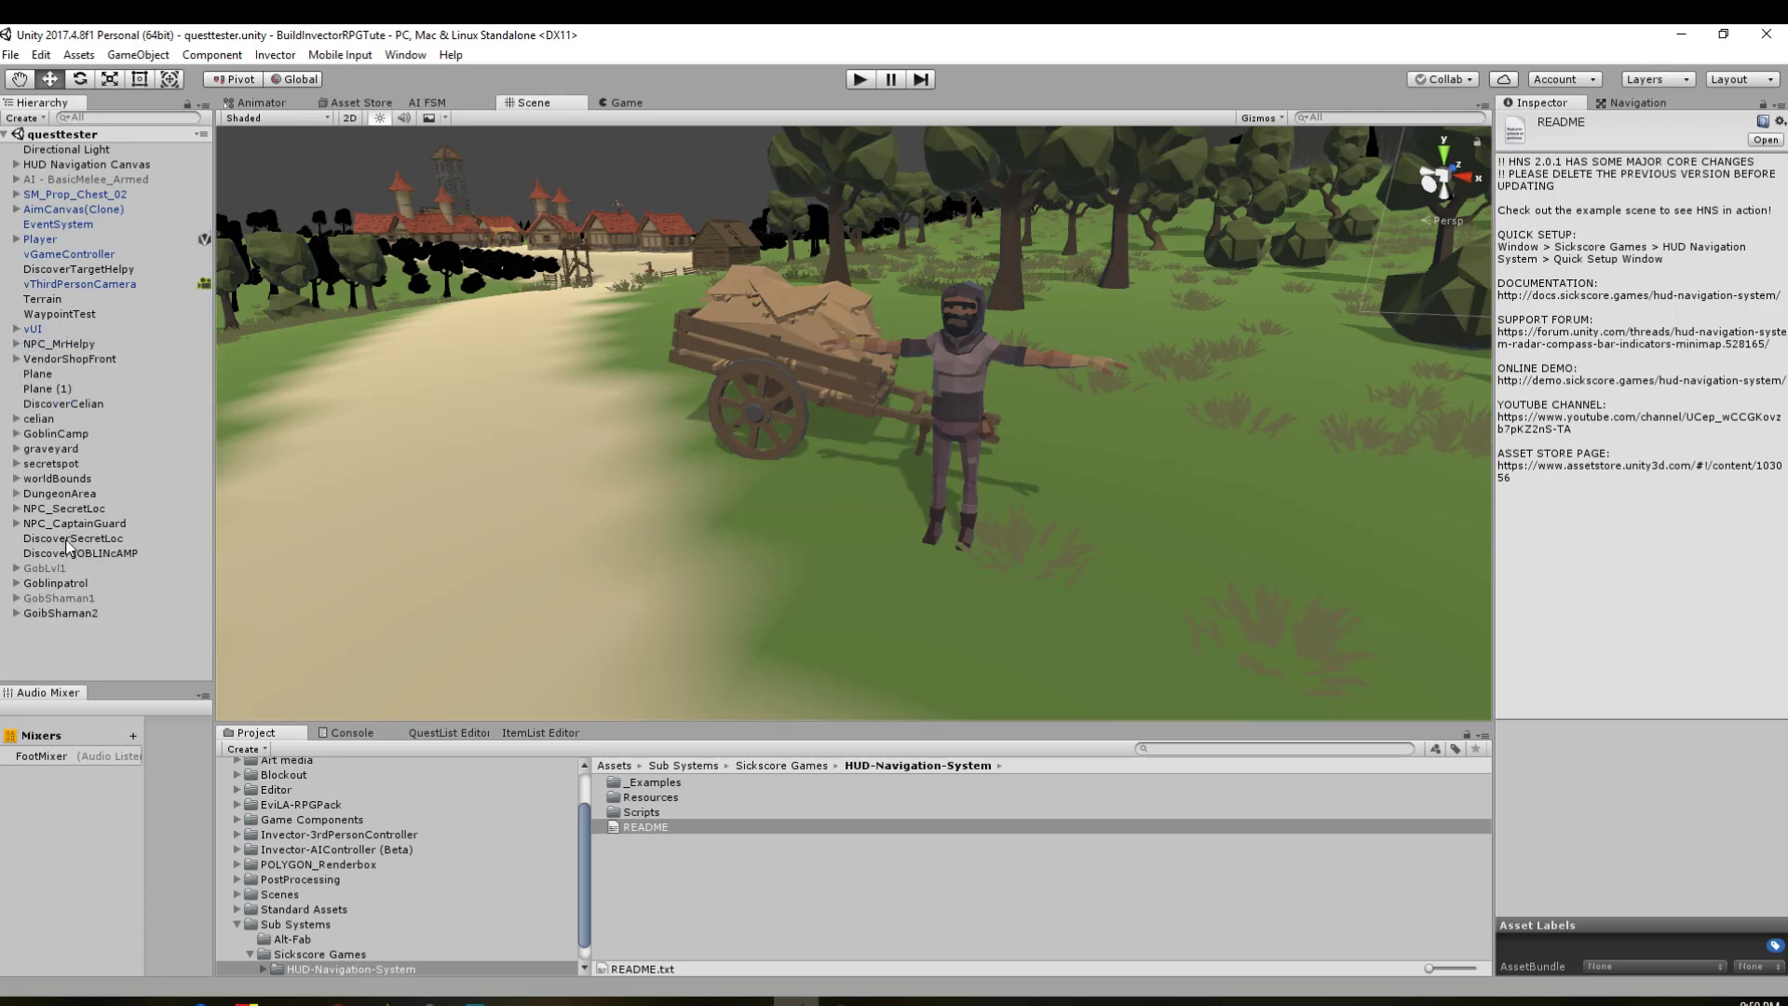
{"action": "left_click", "coordinate": [49, 165]}
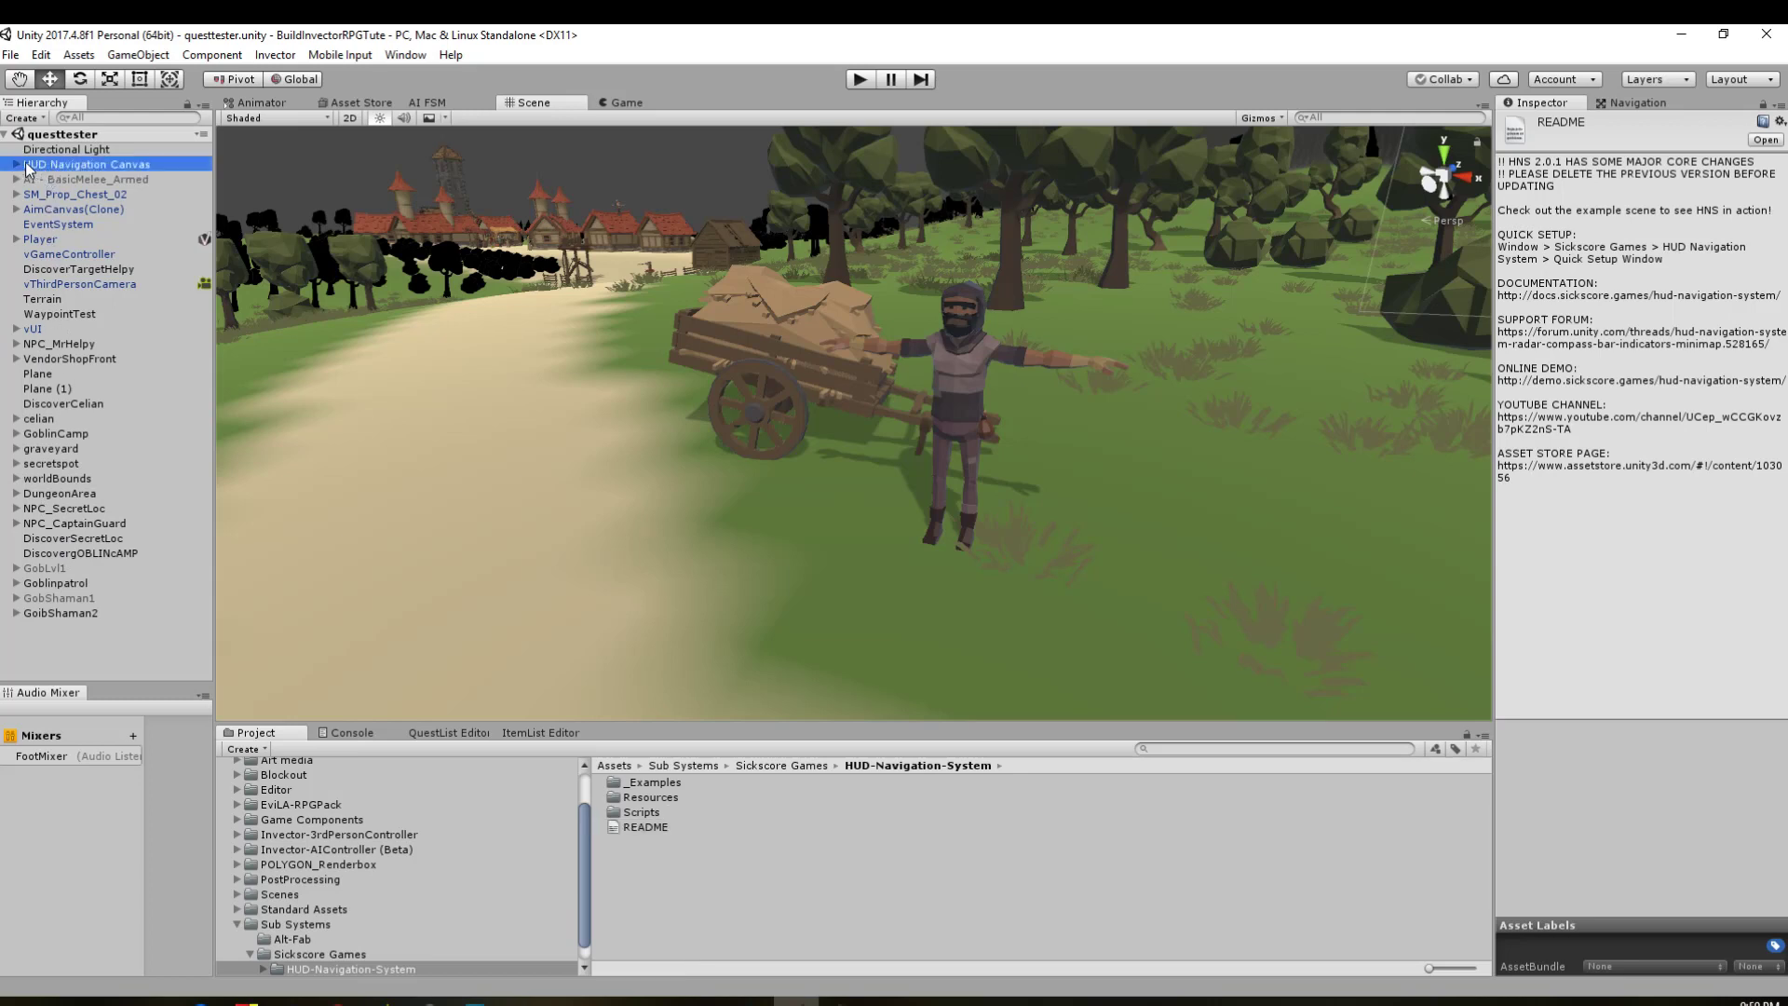
{"action": "left_click", "coordinate": [16, 165]}
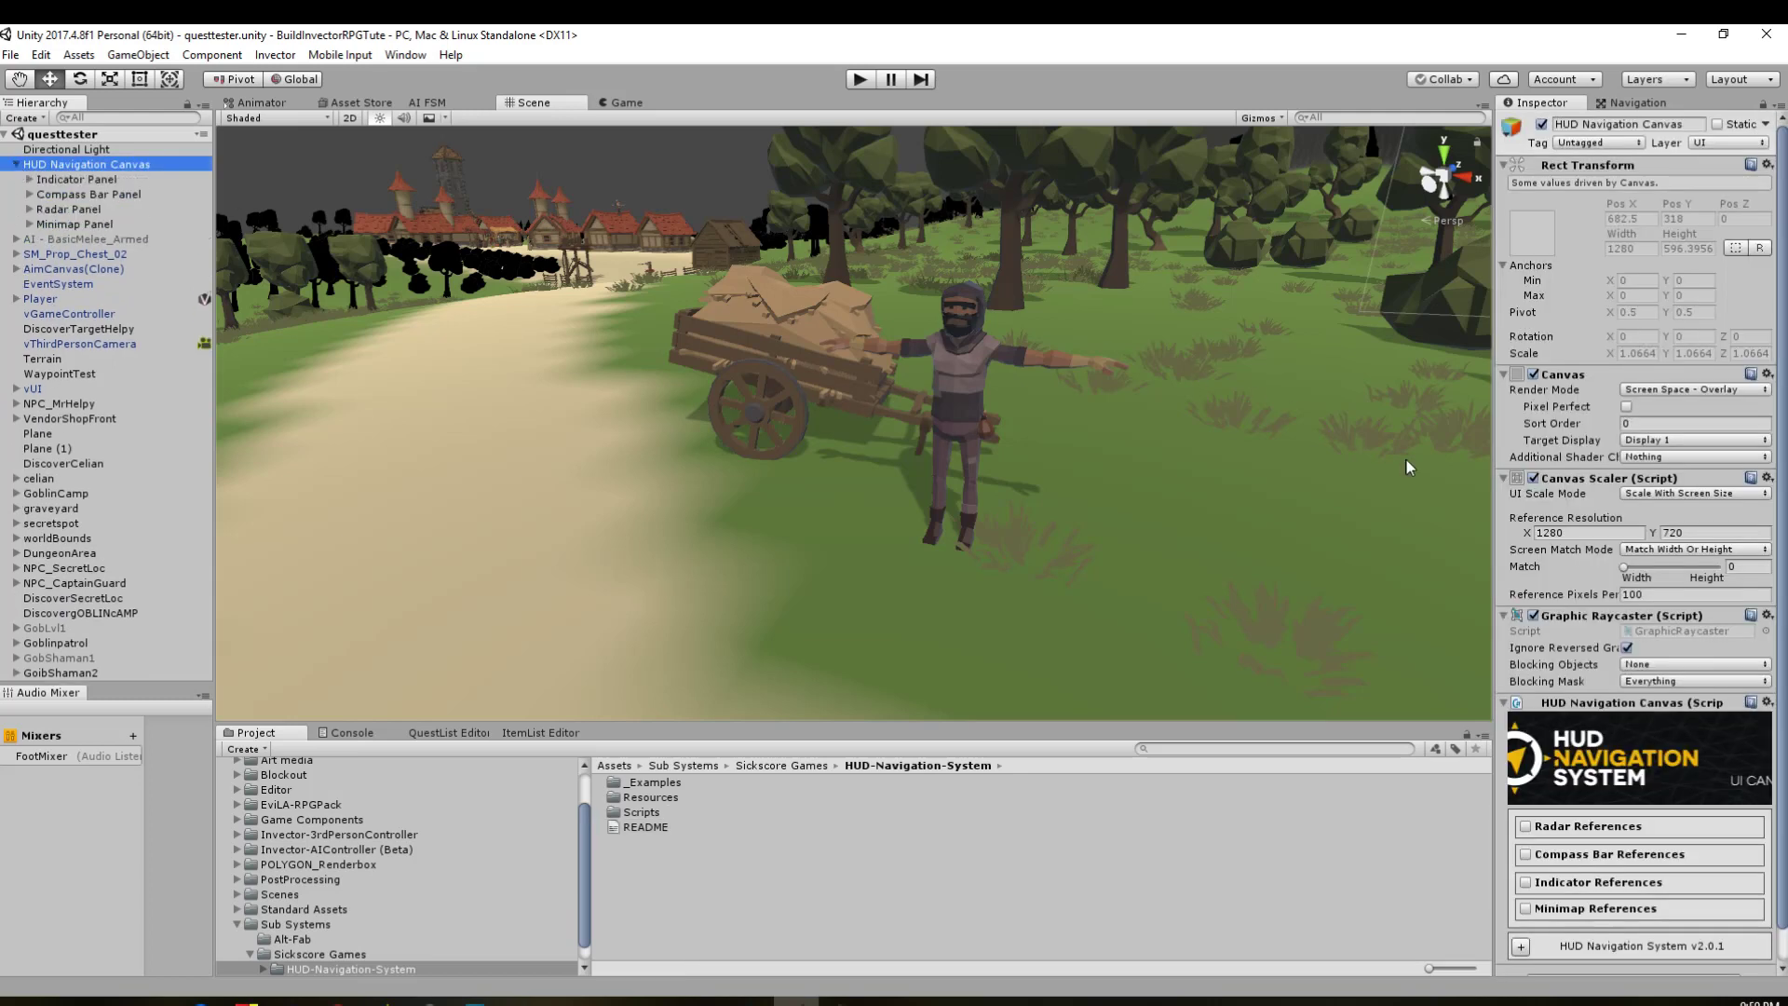
{"action": "scroll", "coordinate": [1613, 428], "scroll_direction": "down", "scroll_amount": 1}
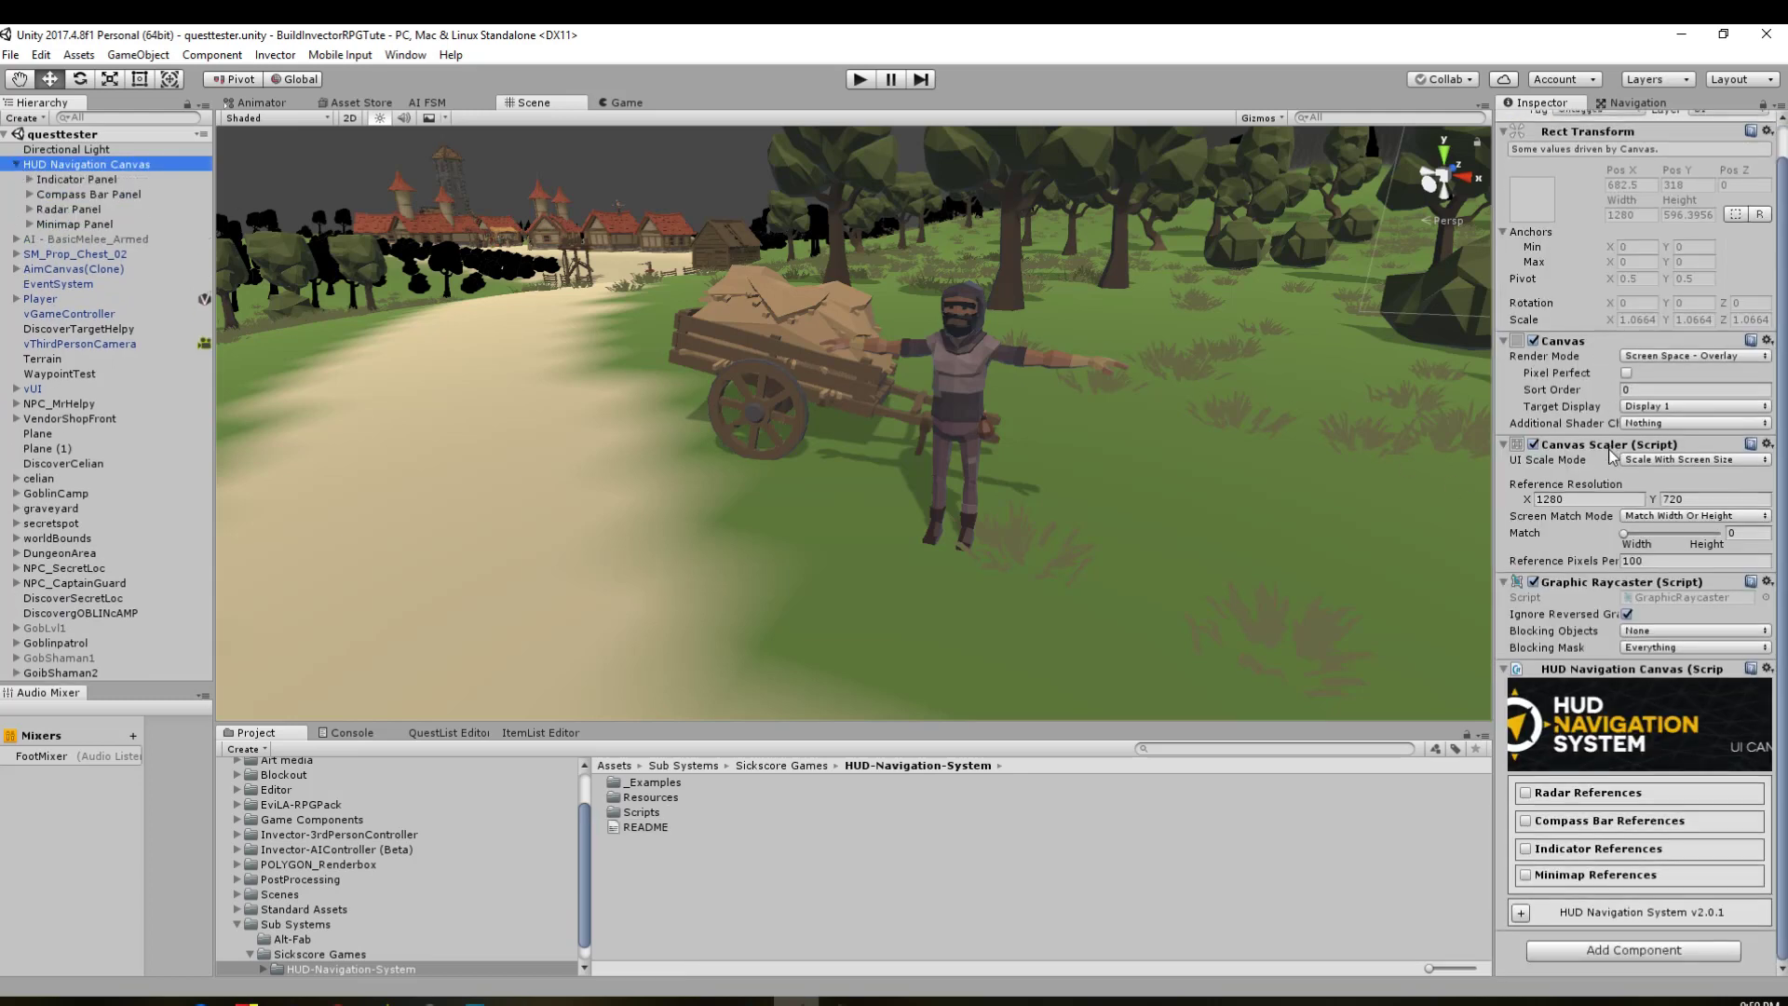
{"action": "left_click", "coordinate": [1525, 793]}
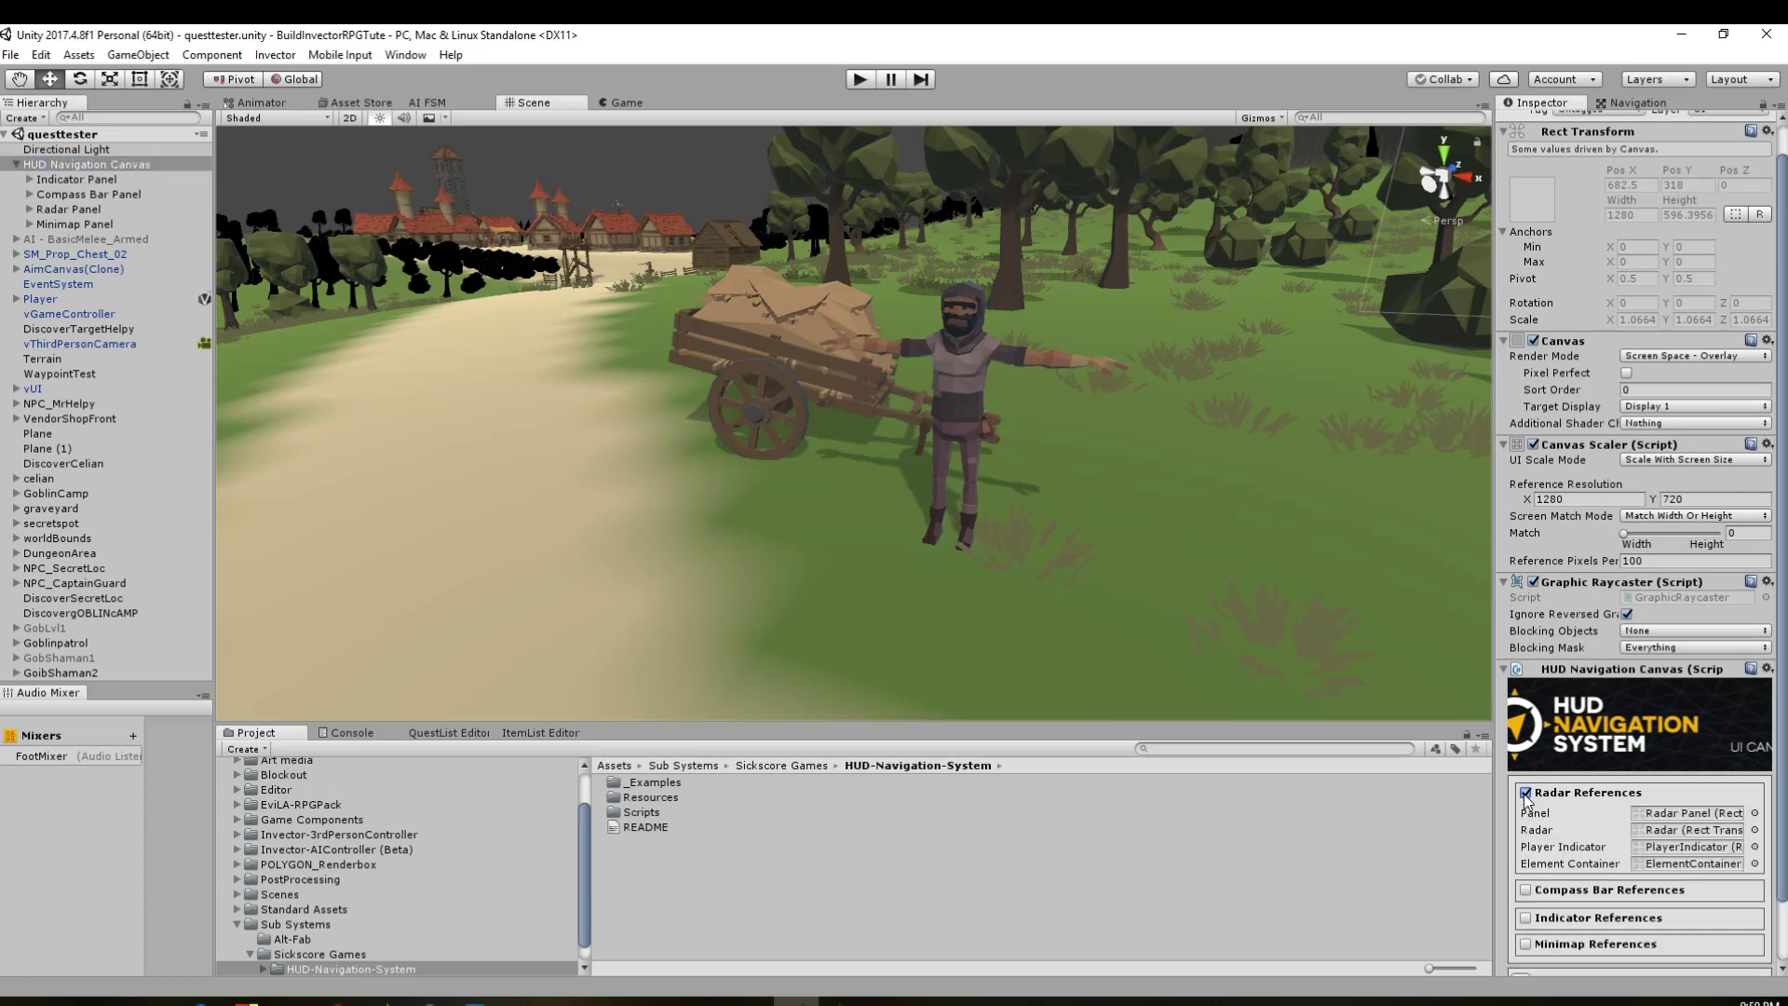
{"action": "left_click", "coordinate": [1525, 793]}
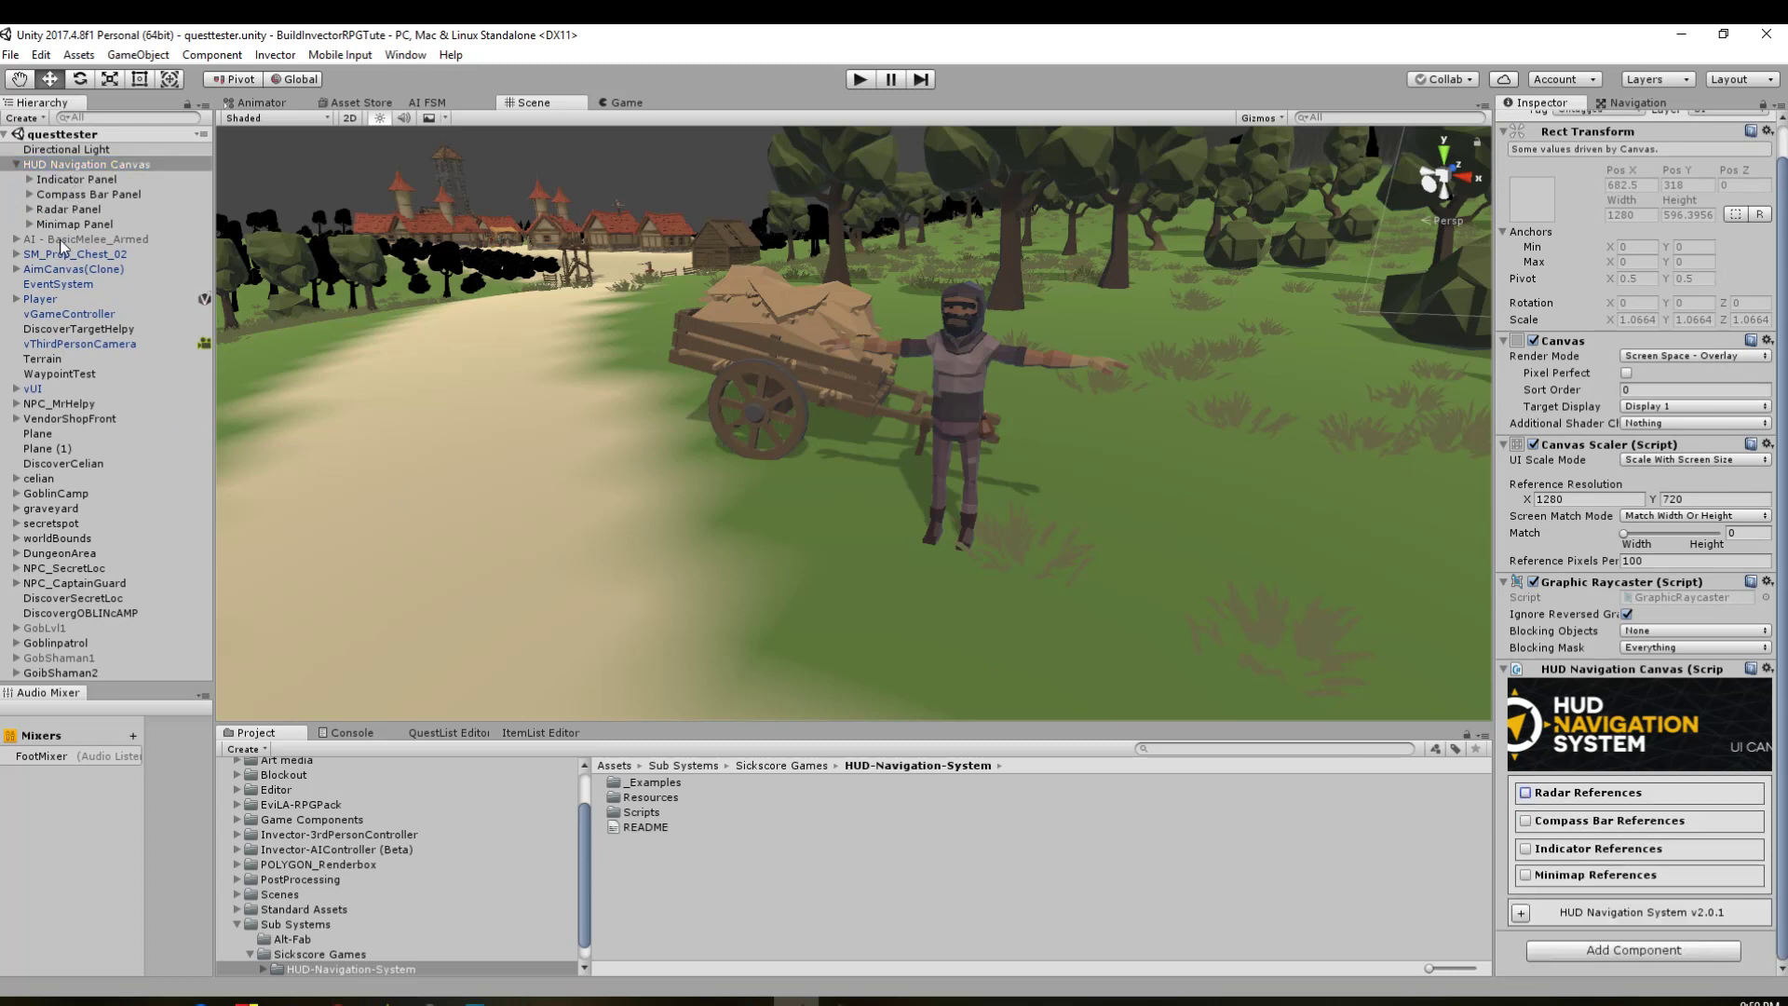
Step: Examine the components attached to vThirdPersonCamera
{"action": "left_click", "coordinate": [48, 300]}
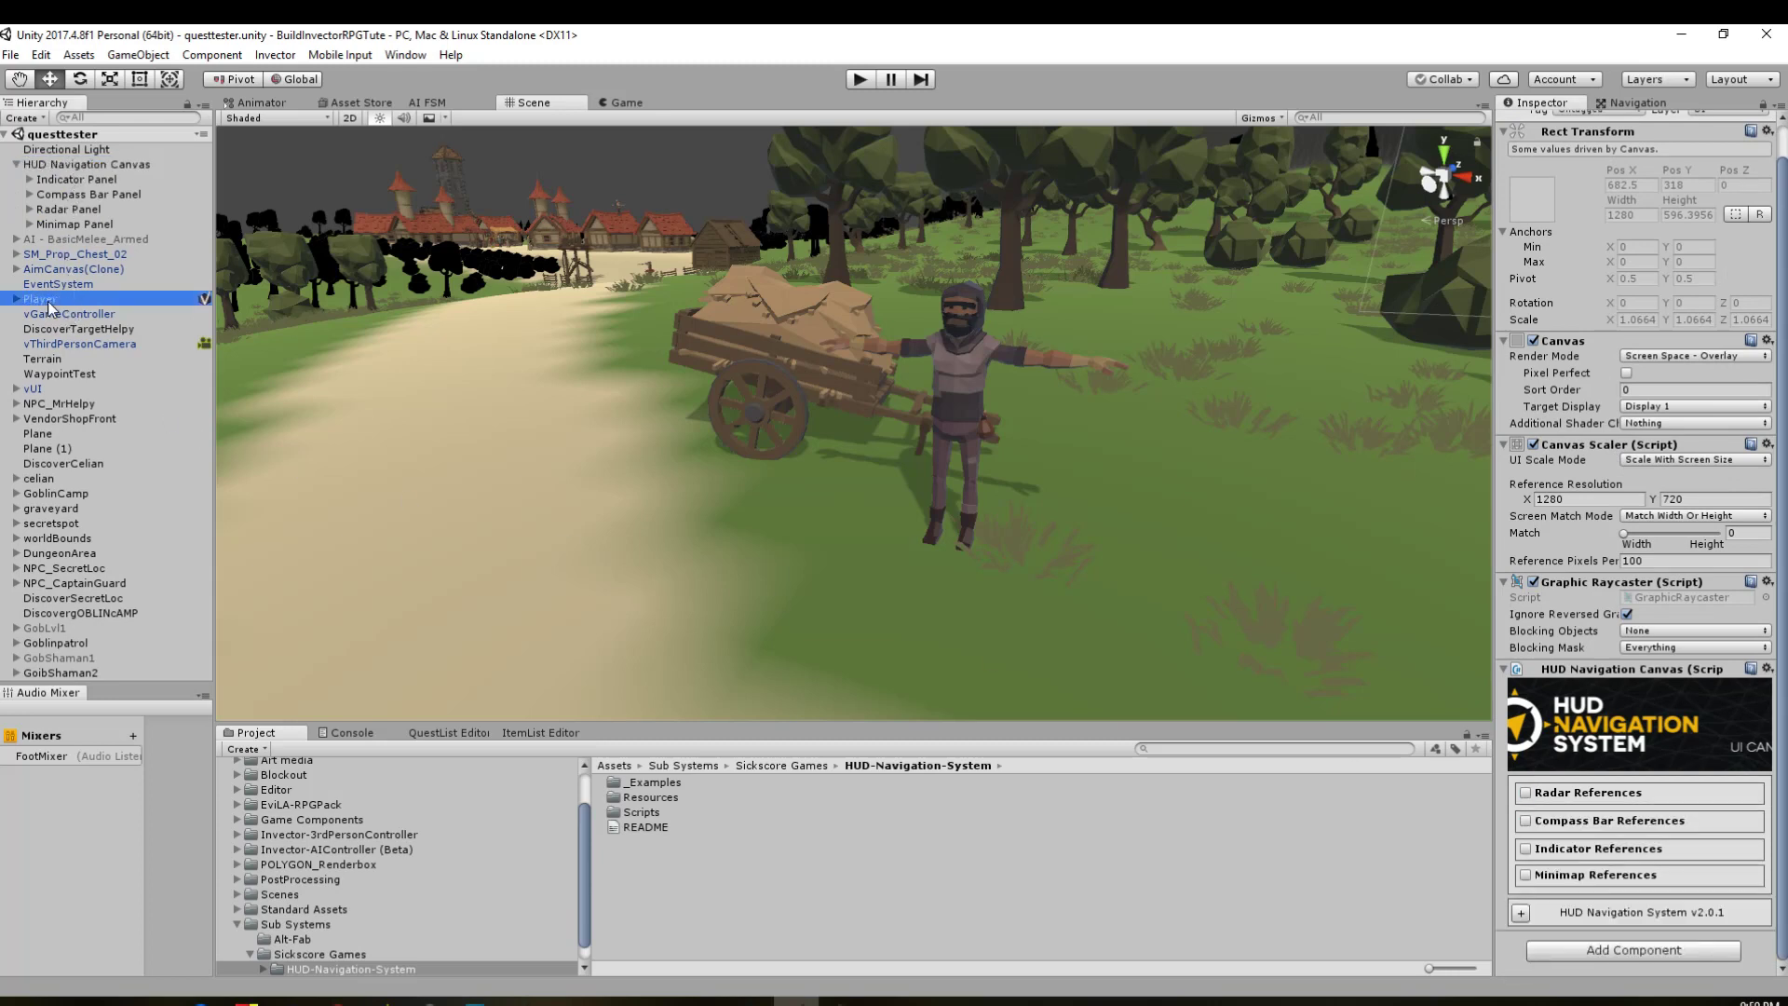
{"action": "left_click", "coordinate": [103, 346]}
{"action": "scroll", "coordinate": [1598, 705], "scroll_direction": "down", "scroll_amount": 5}
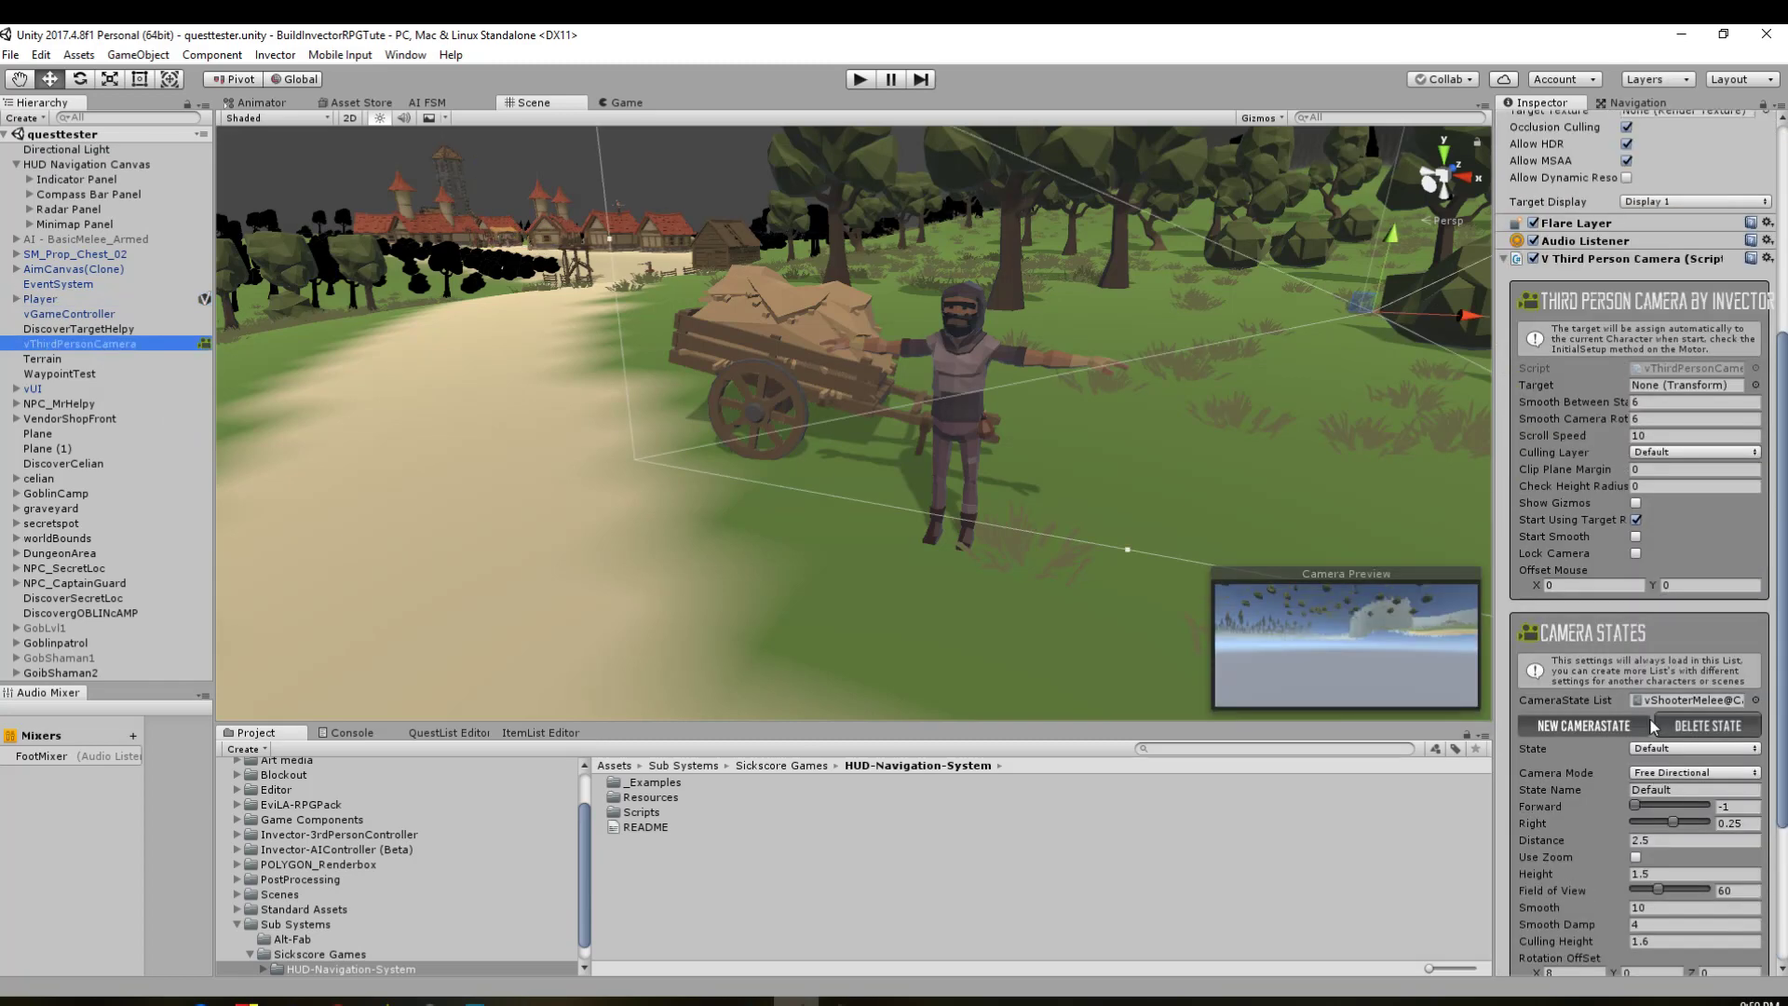
{"action": "scroll", "coordinate": [1598, 705], "scroll_direction": "up", "scroll_amount": 6}
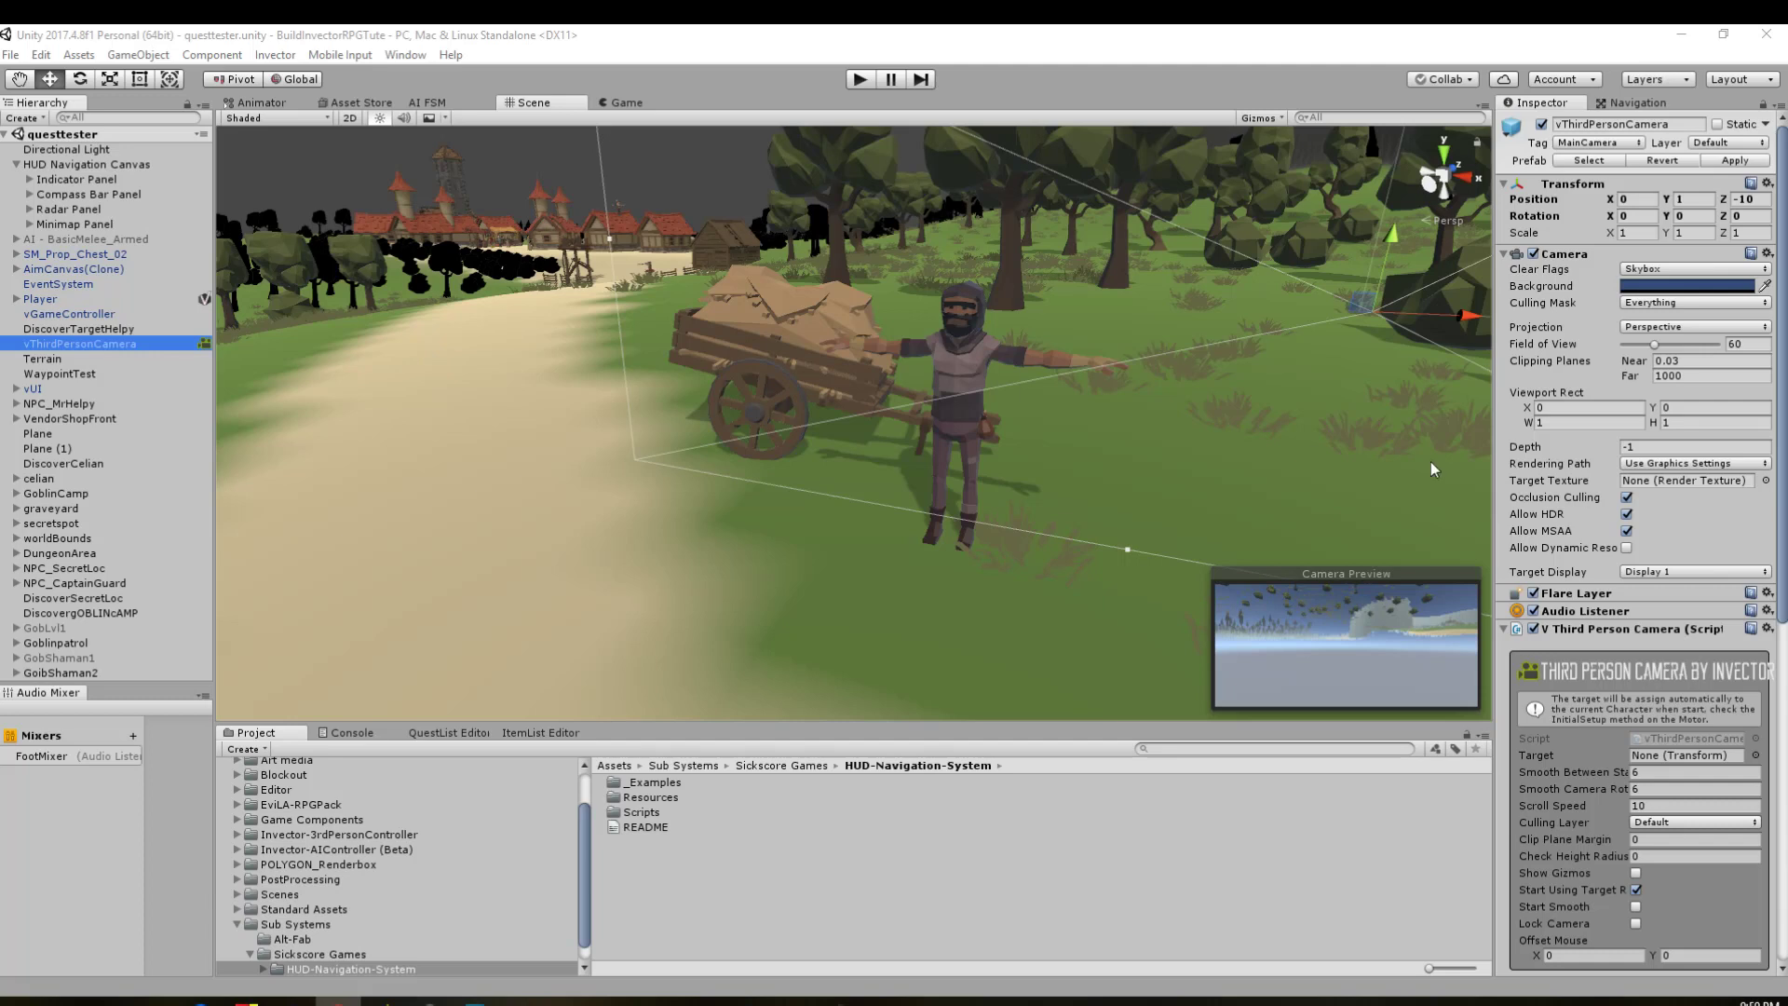
Step: Expand all reference groups of the HUD Navigation Canvas script and review the radar, compass bar, indicator and minimap assignments
{"action": "left_click", "coordinate": [65, 165]}
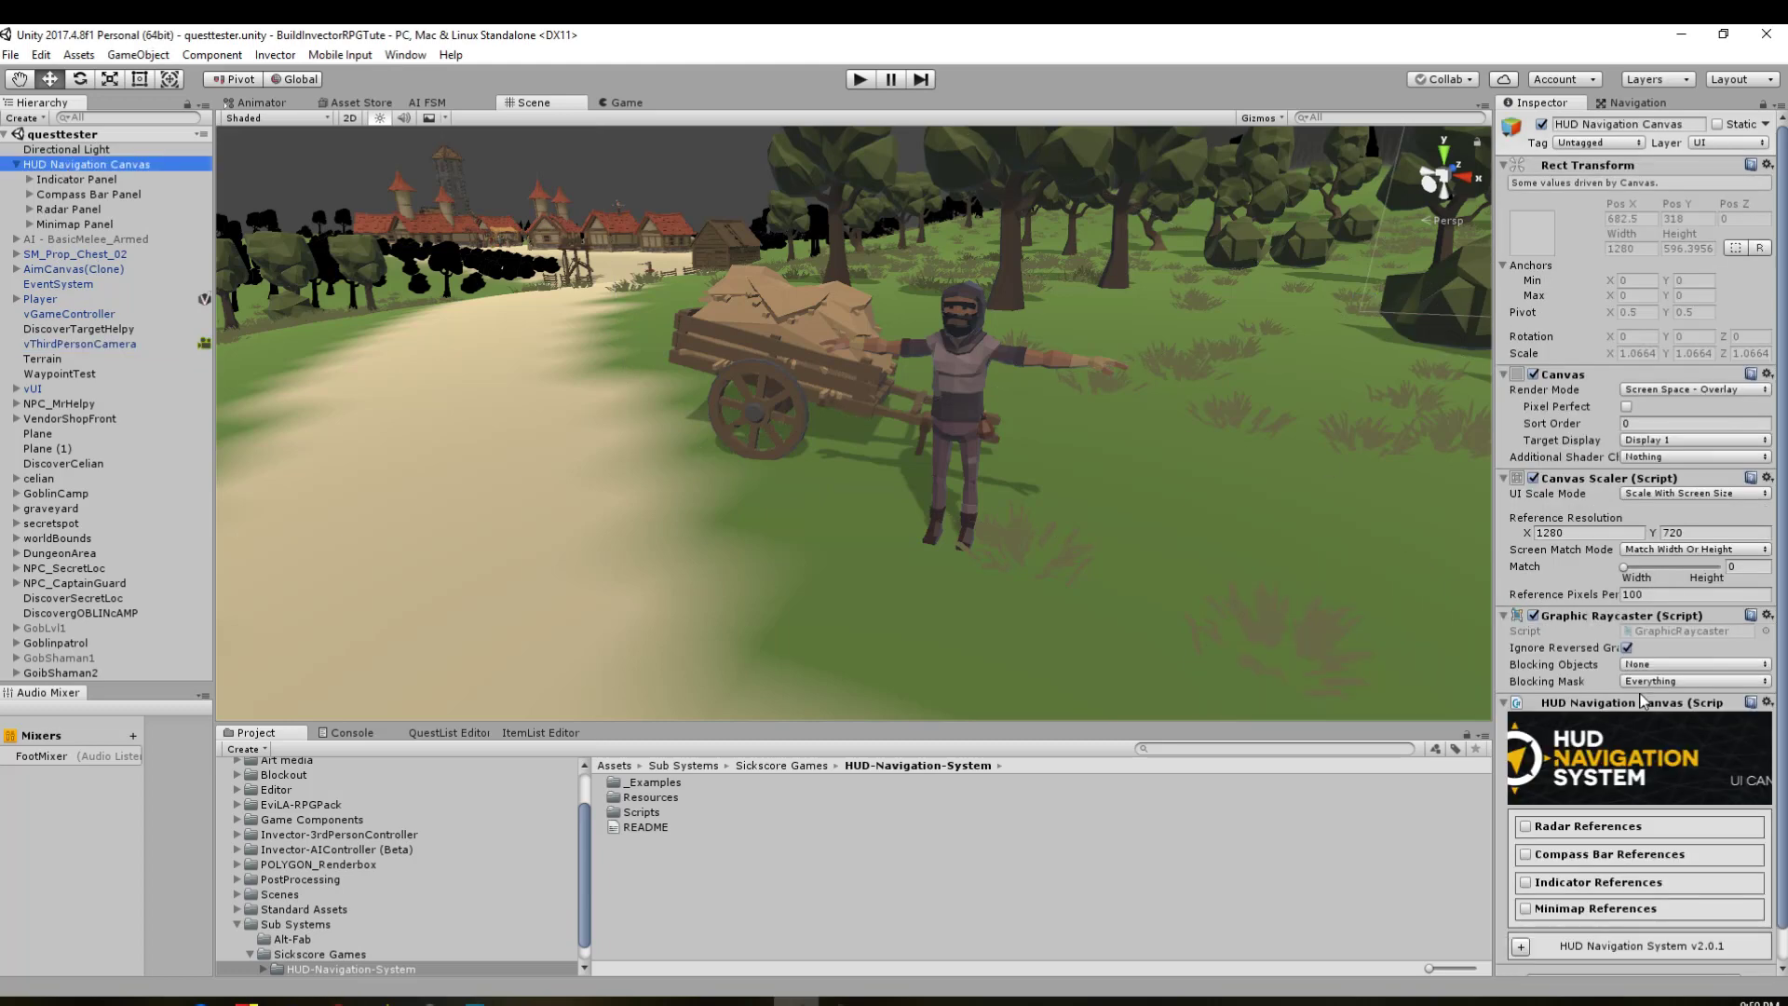
{"action": "scroll", "coordinate": [1642, 700], "scroll_direction": "down", "scroll_amount": 1}
{"action": "left_click", "coordinate": [1521, 914]}
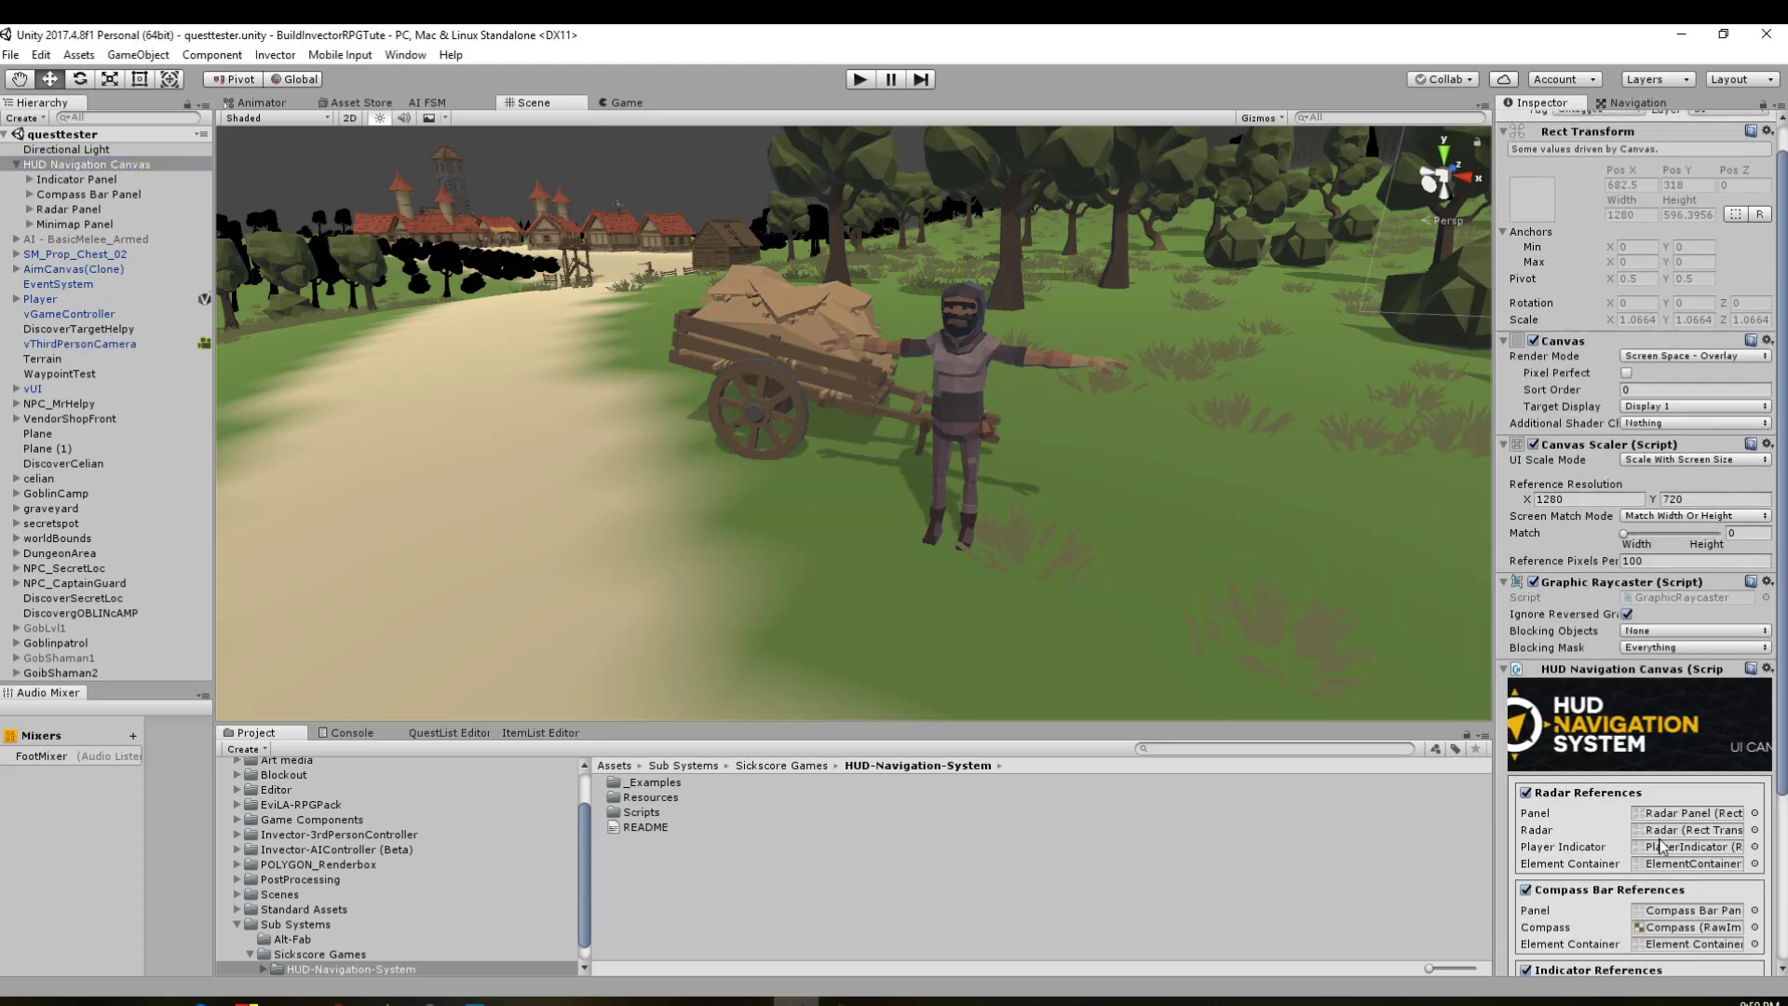
{"action": "scroll", "coordinate": [1597, 863], "scroll_direction": "down", "scroll_amount": 5}
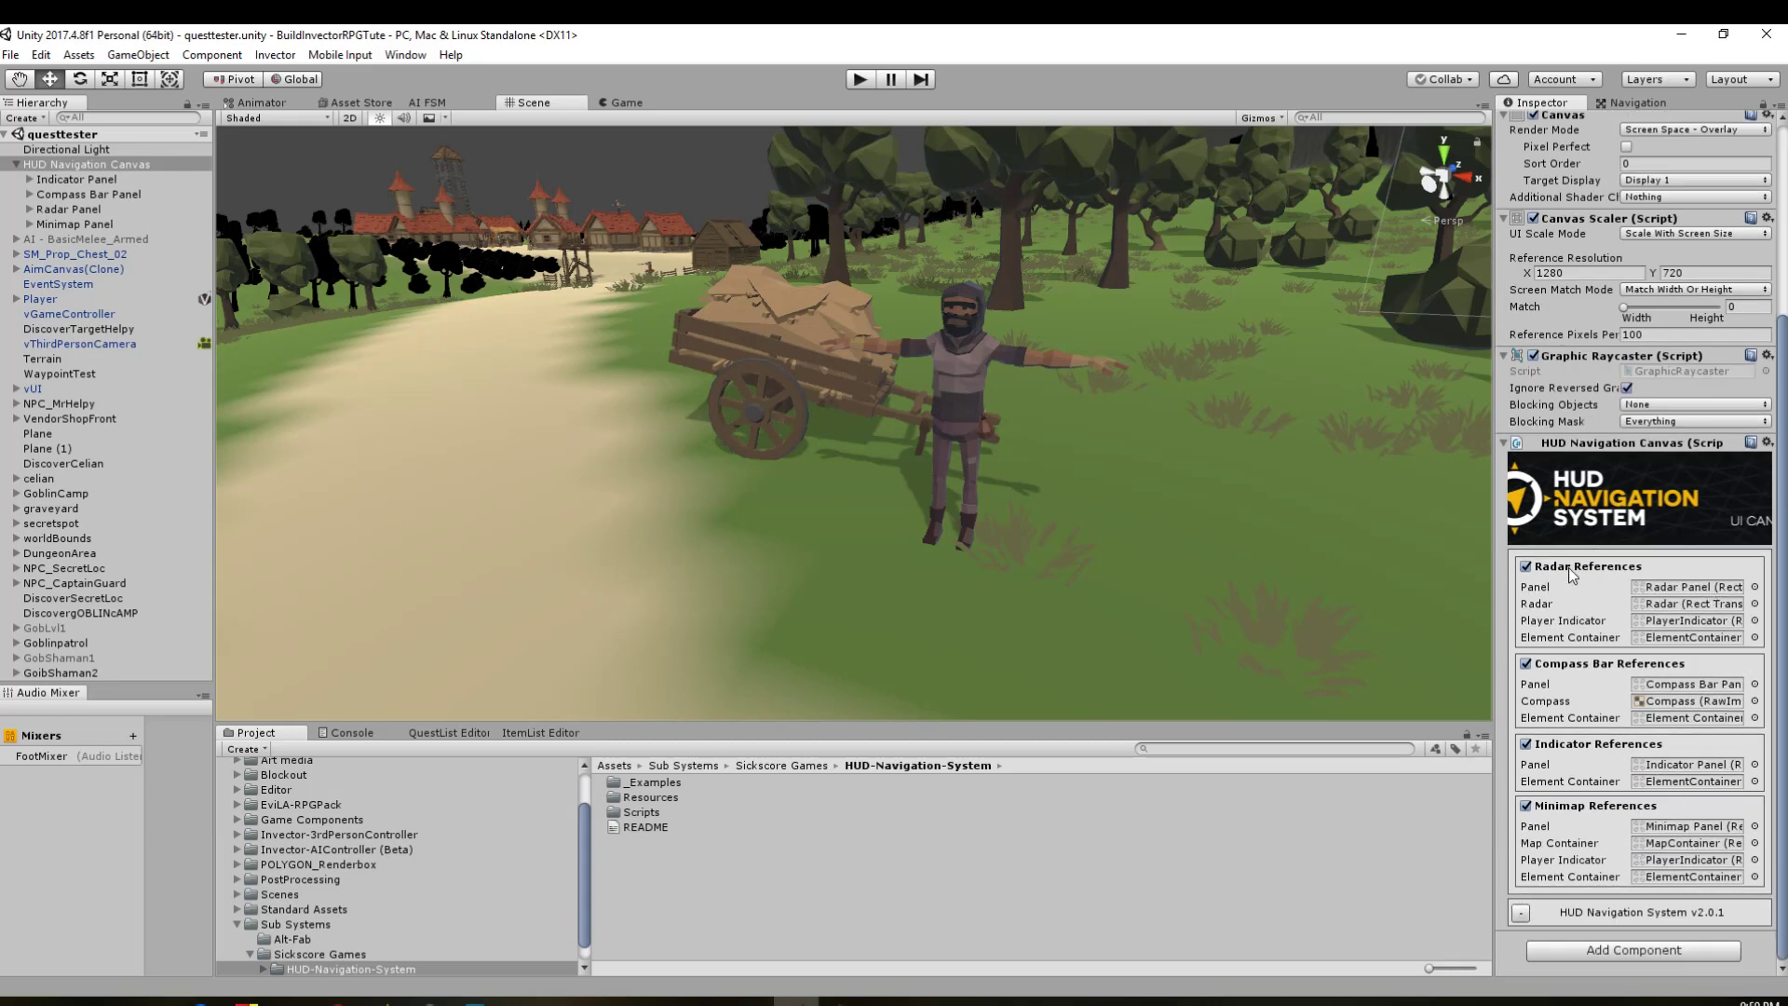
{"action": "scroll", "coordinate": [1609, 596], "scroll_direction": "up", "scroll_amount": 8}
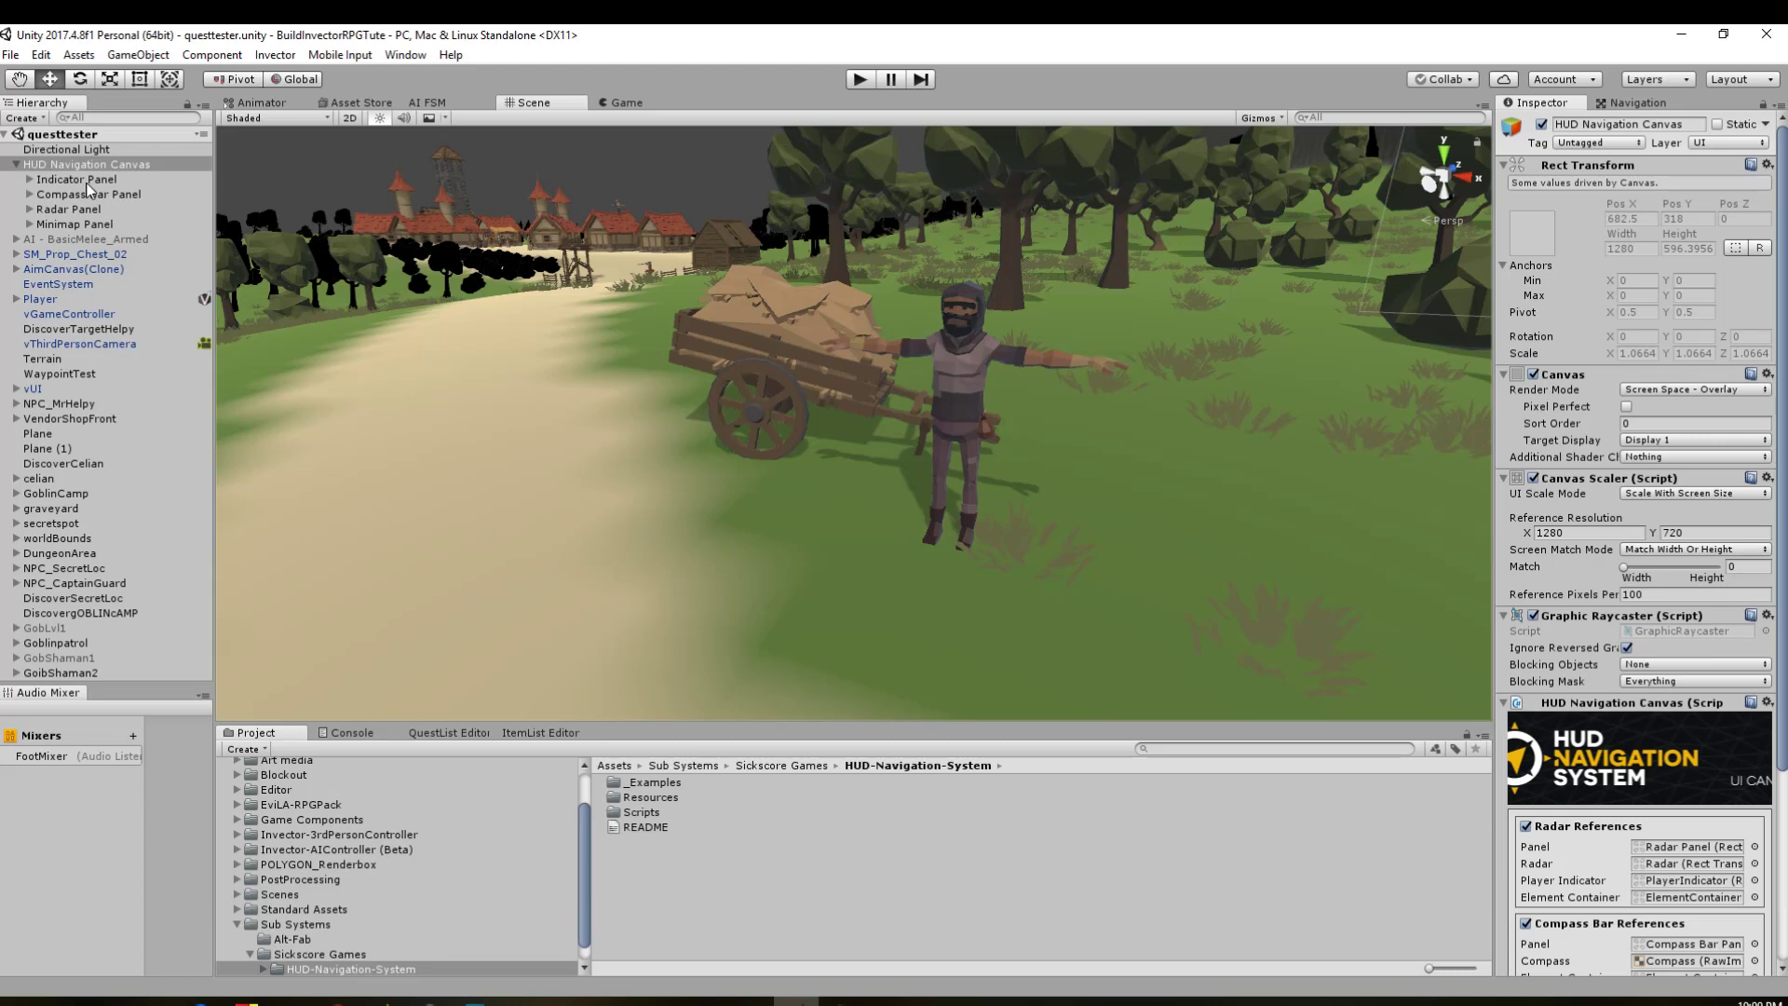
Step: Check the HUD Navigation System component on the Player and apply the Player's changes to its prefab
{"action": "left_click", "coordinate": [56, 343]}
{"action": "left_click", "coordinate": [54, 299]}
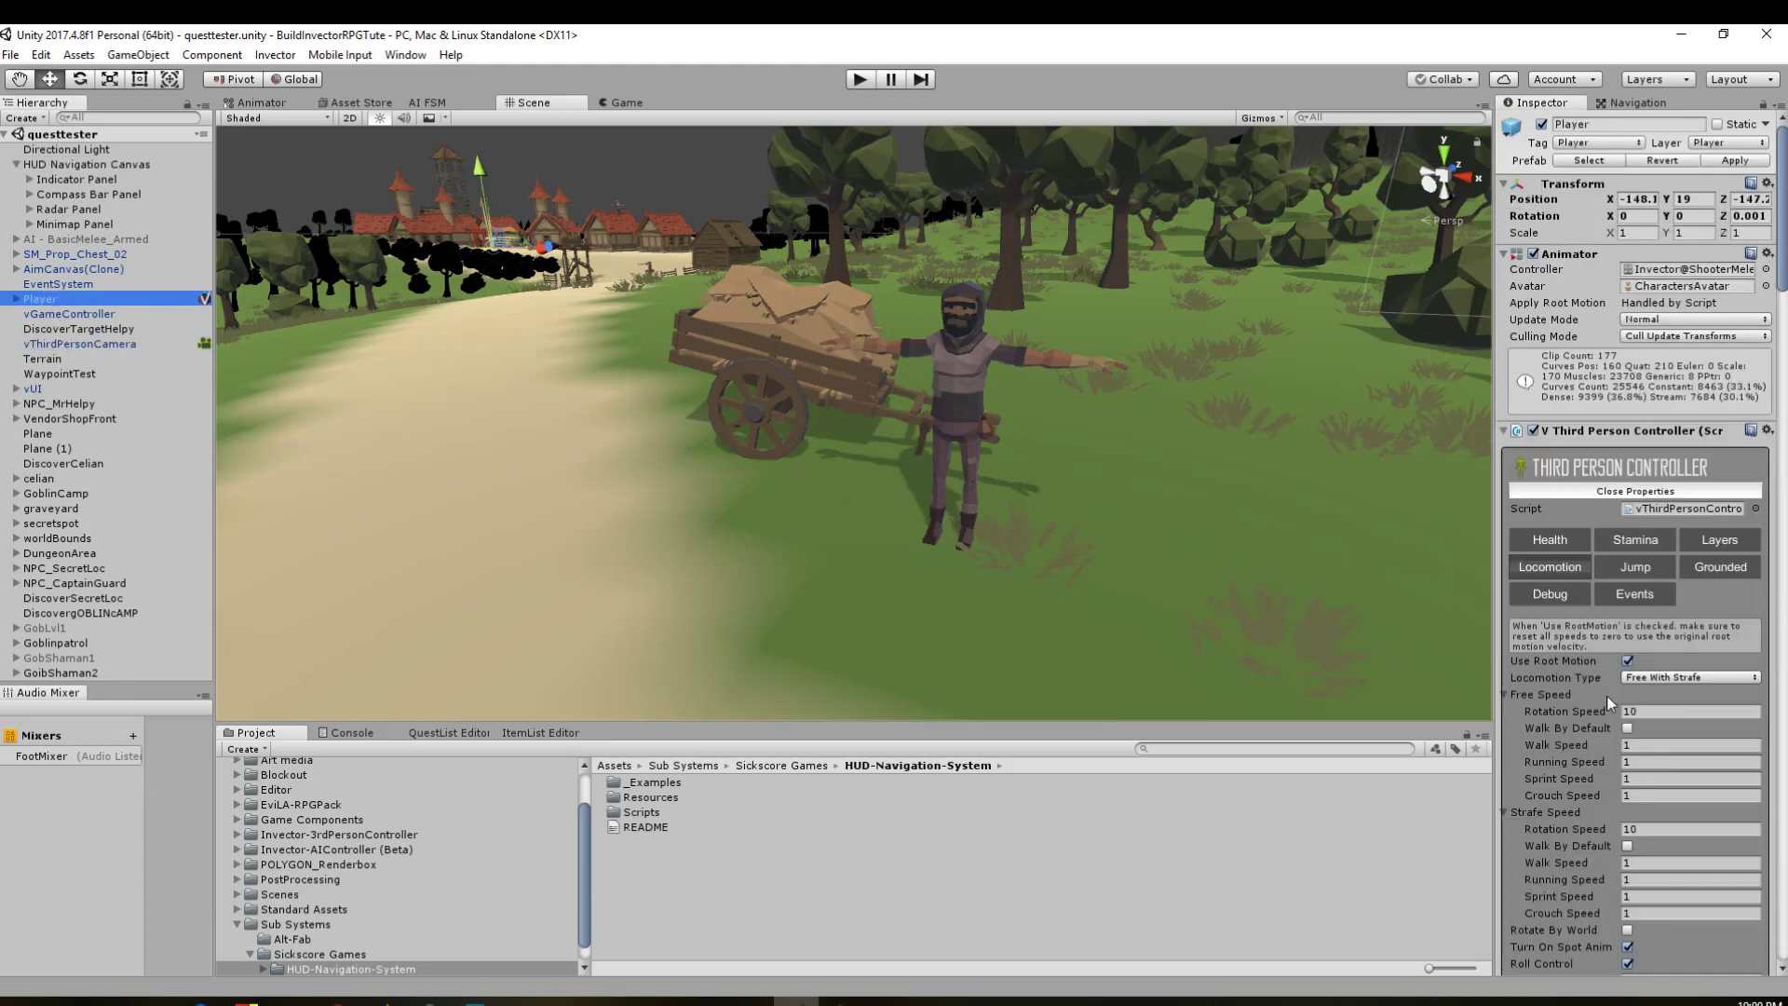
{"action": "scroll", "coordinate": [1610, 703], "scroll_direction": "down", "scroll_amount": 20}
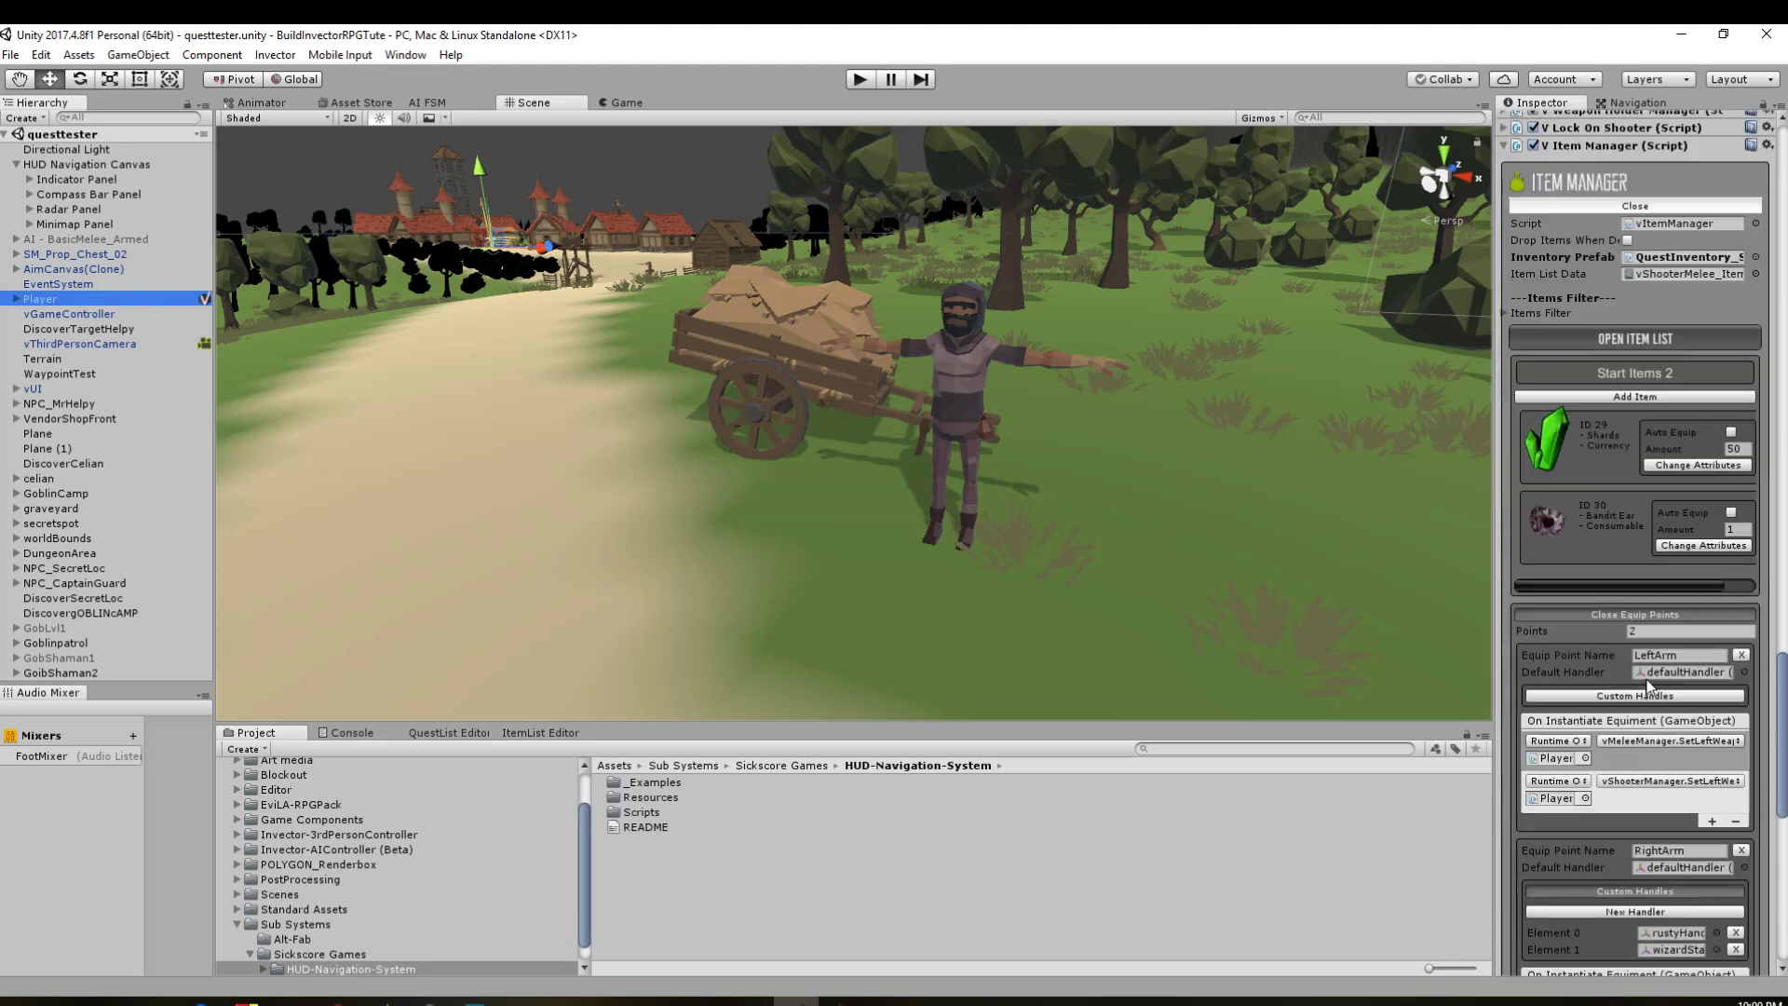
{"action": "scroll", "coordinate": [1646, 684], "scroll_direction": "down", "scroll_amount": 10}
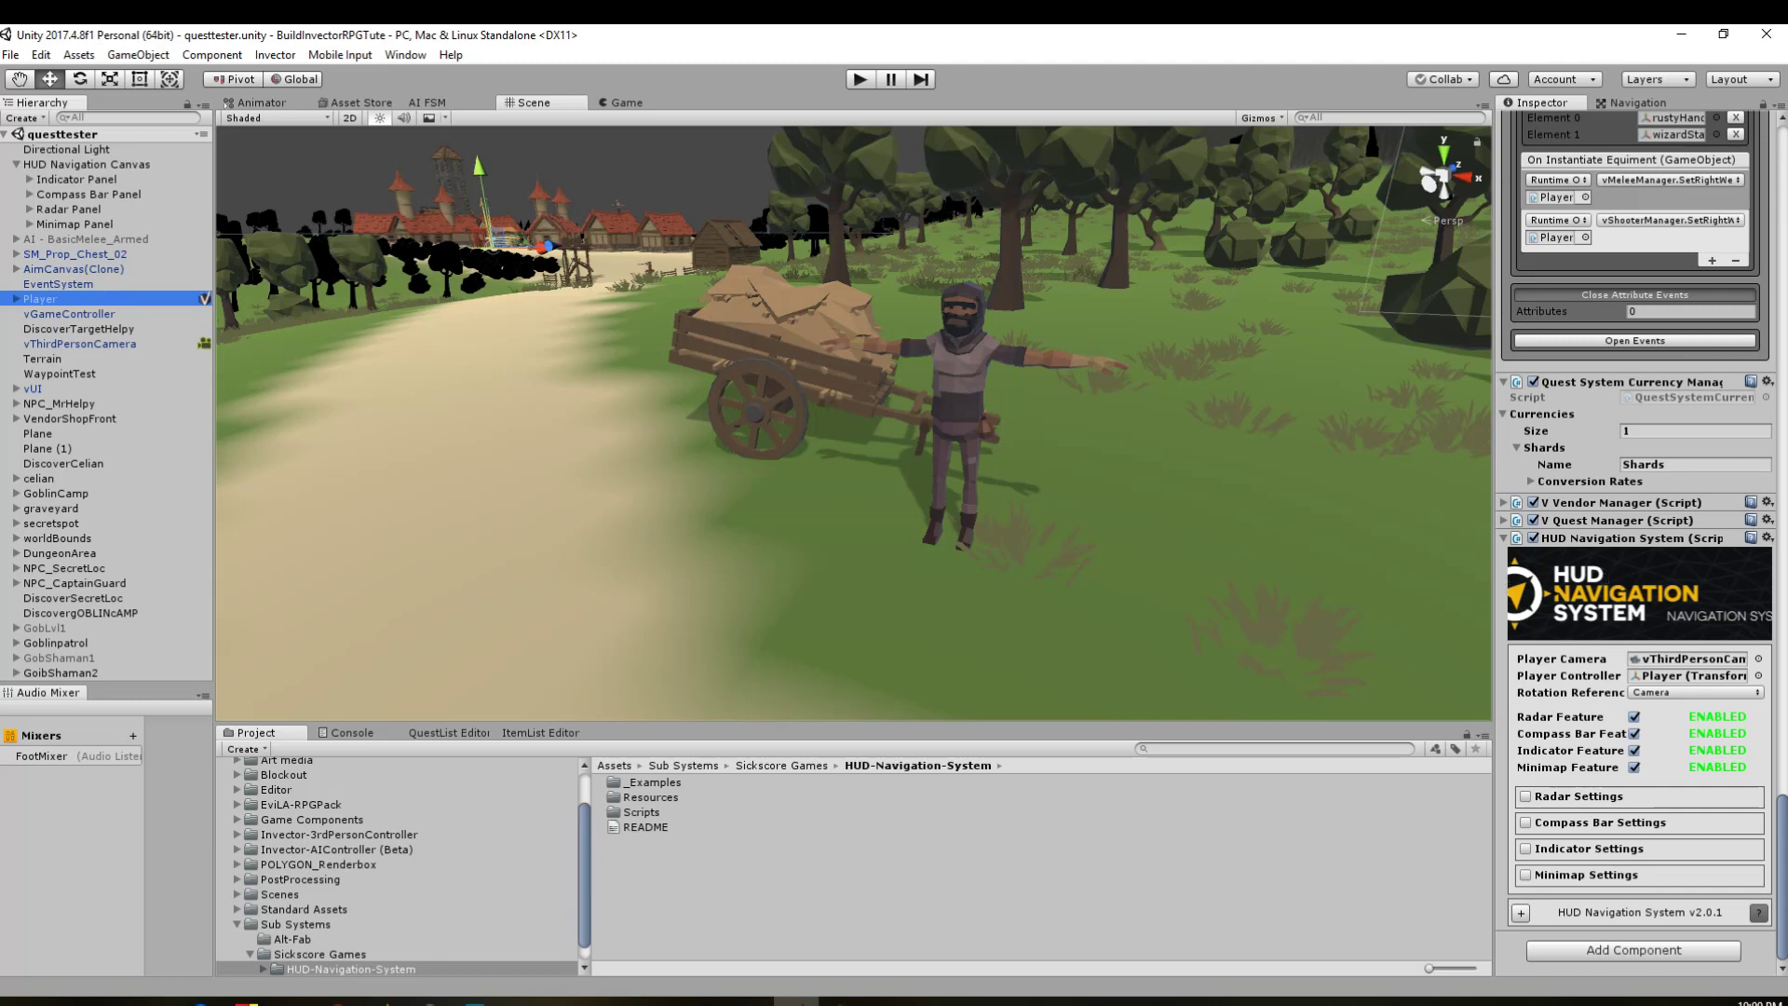
{"action": "left_click_drag", "start_coordinate": [1783, 835], "coordinate": [1773, 131]}
{"action": "left_click", "coordinate": [1735, 160]}
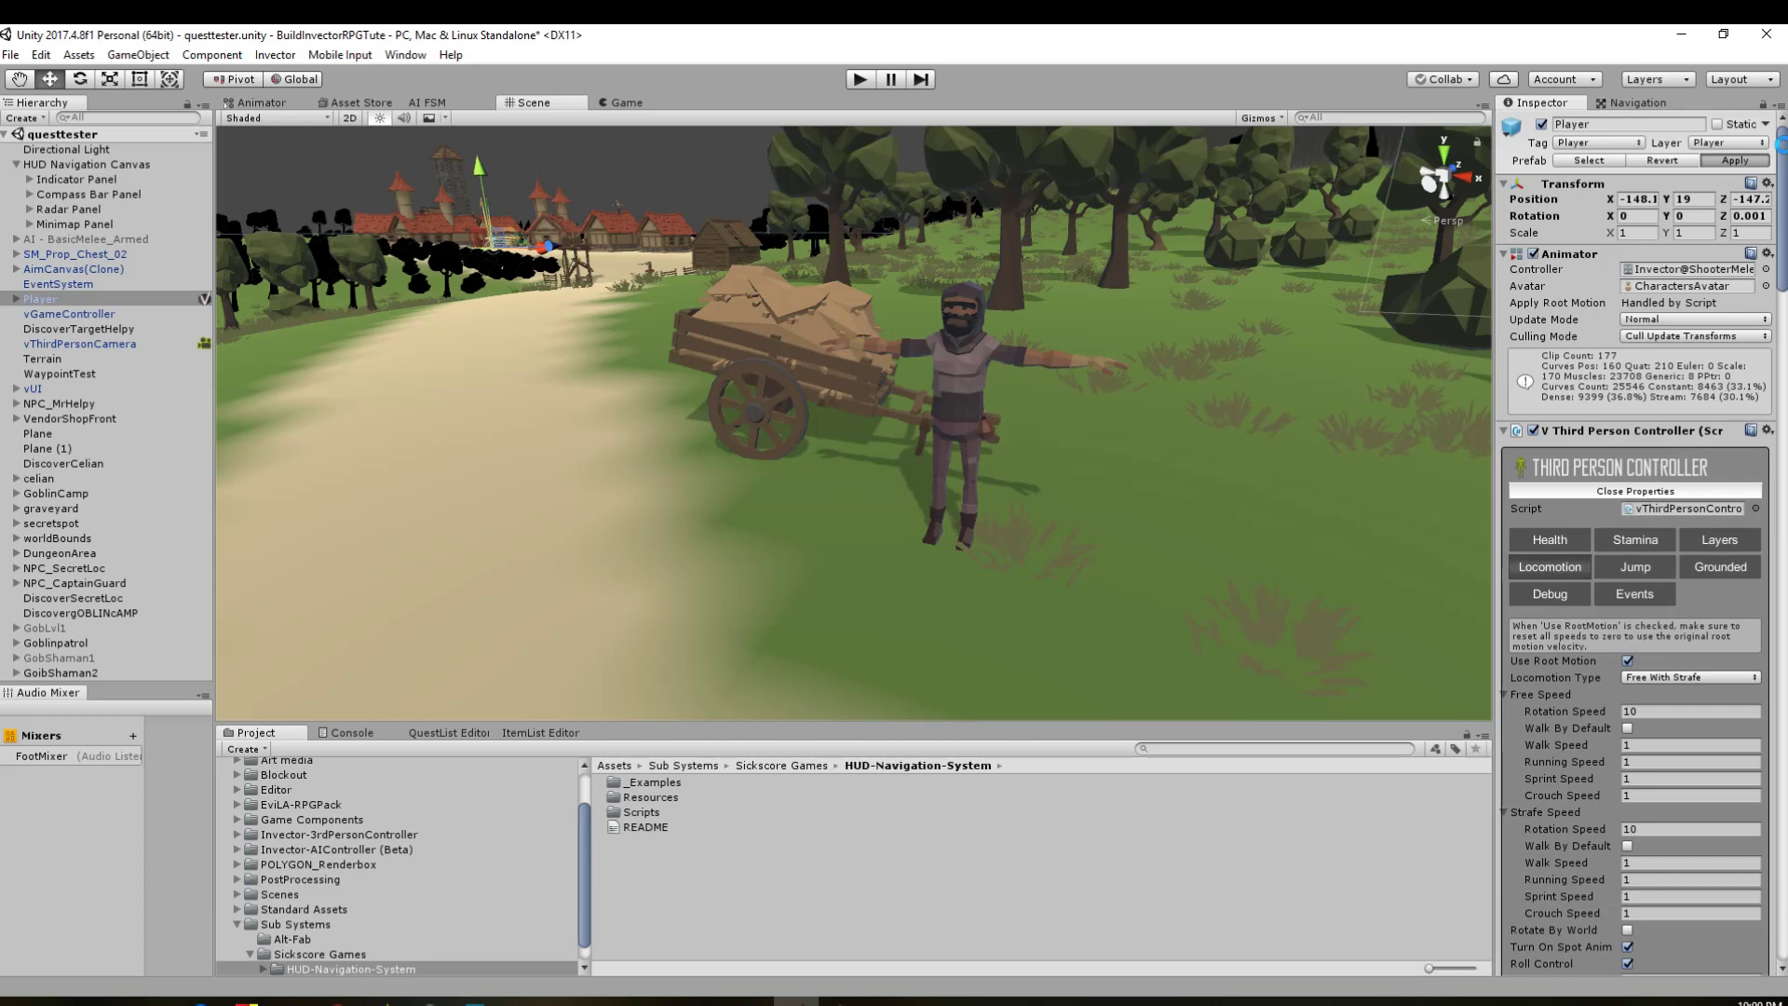
Step: Show the Game view and turn off its statistics overlay to see the radar area
{"action": "left_click_drag", "start_coordinate": [1783, 190], "coordinate": [1780, 922]}
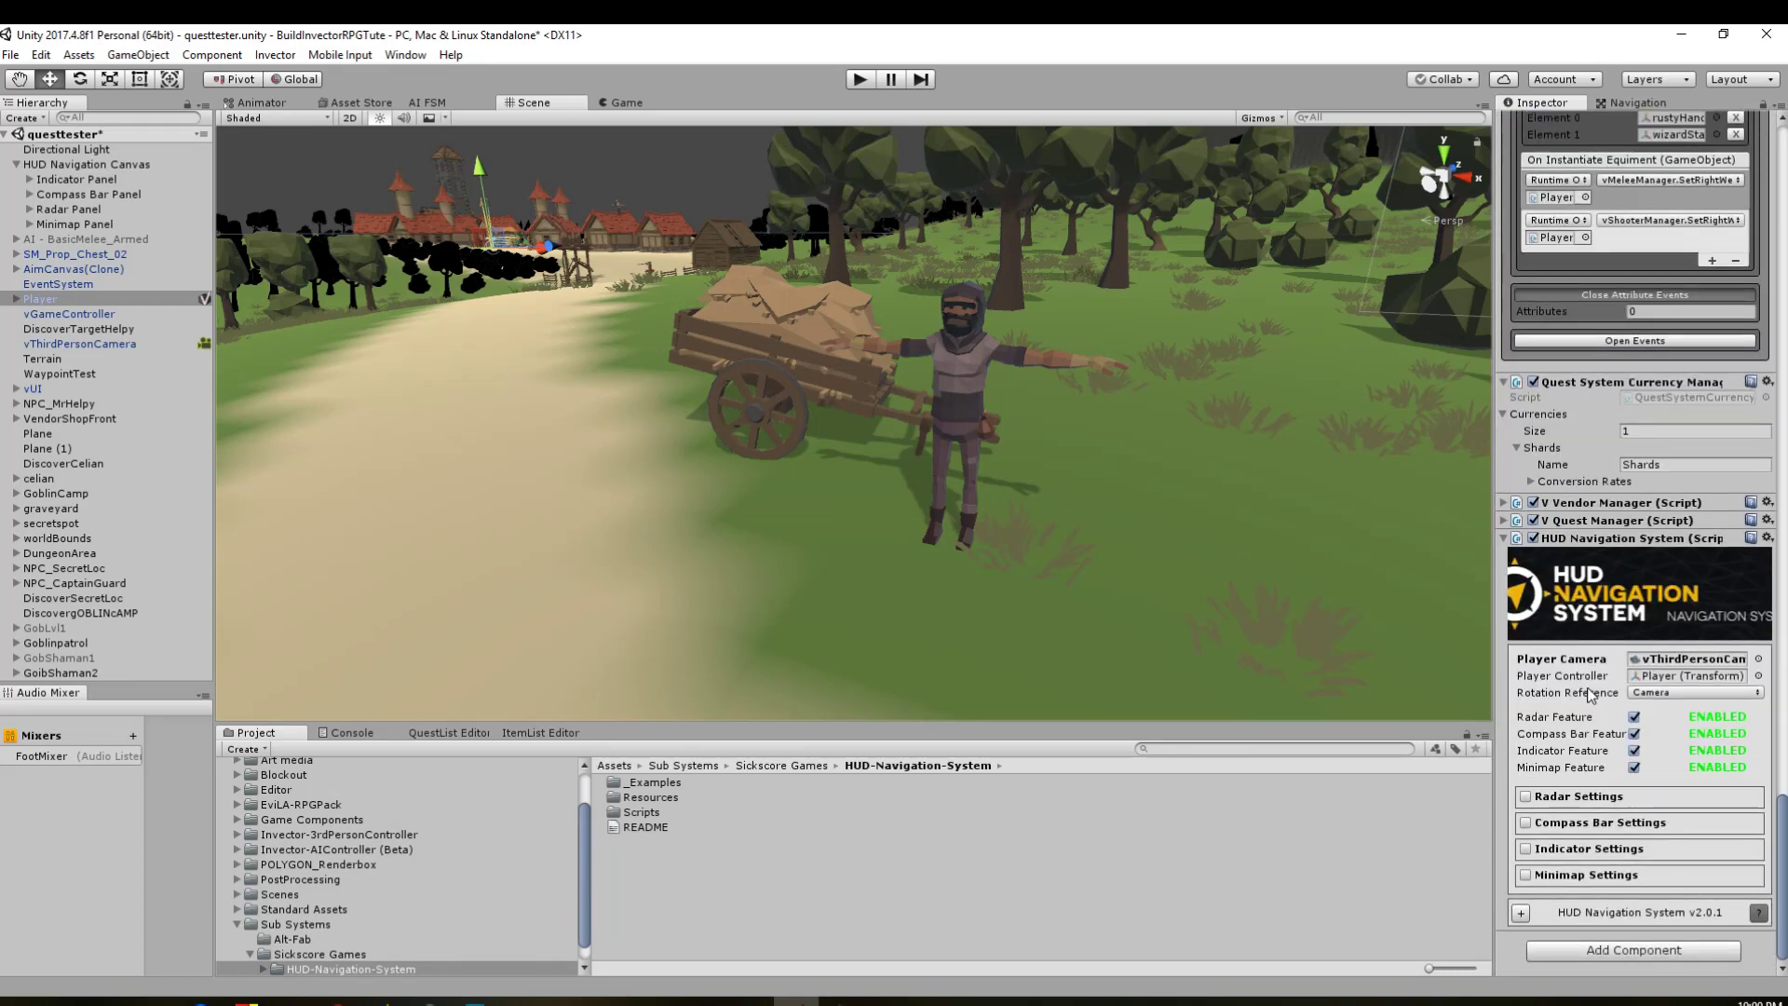
{"action": "left_click", "coordinate": [619, 104]}
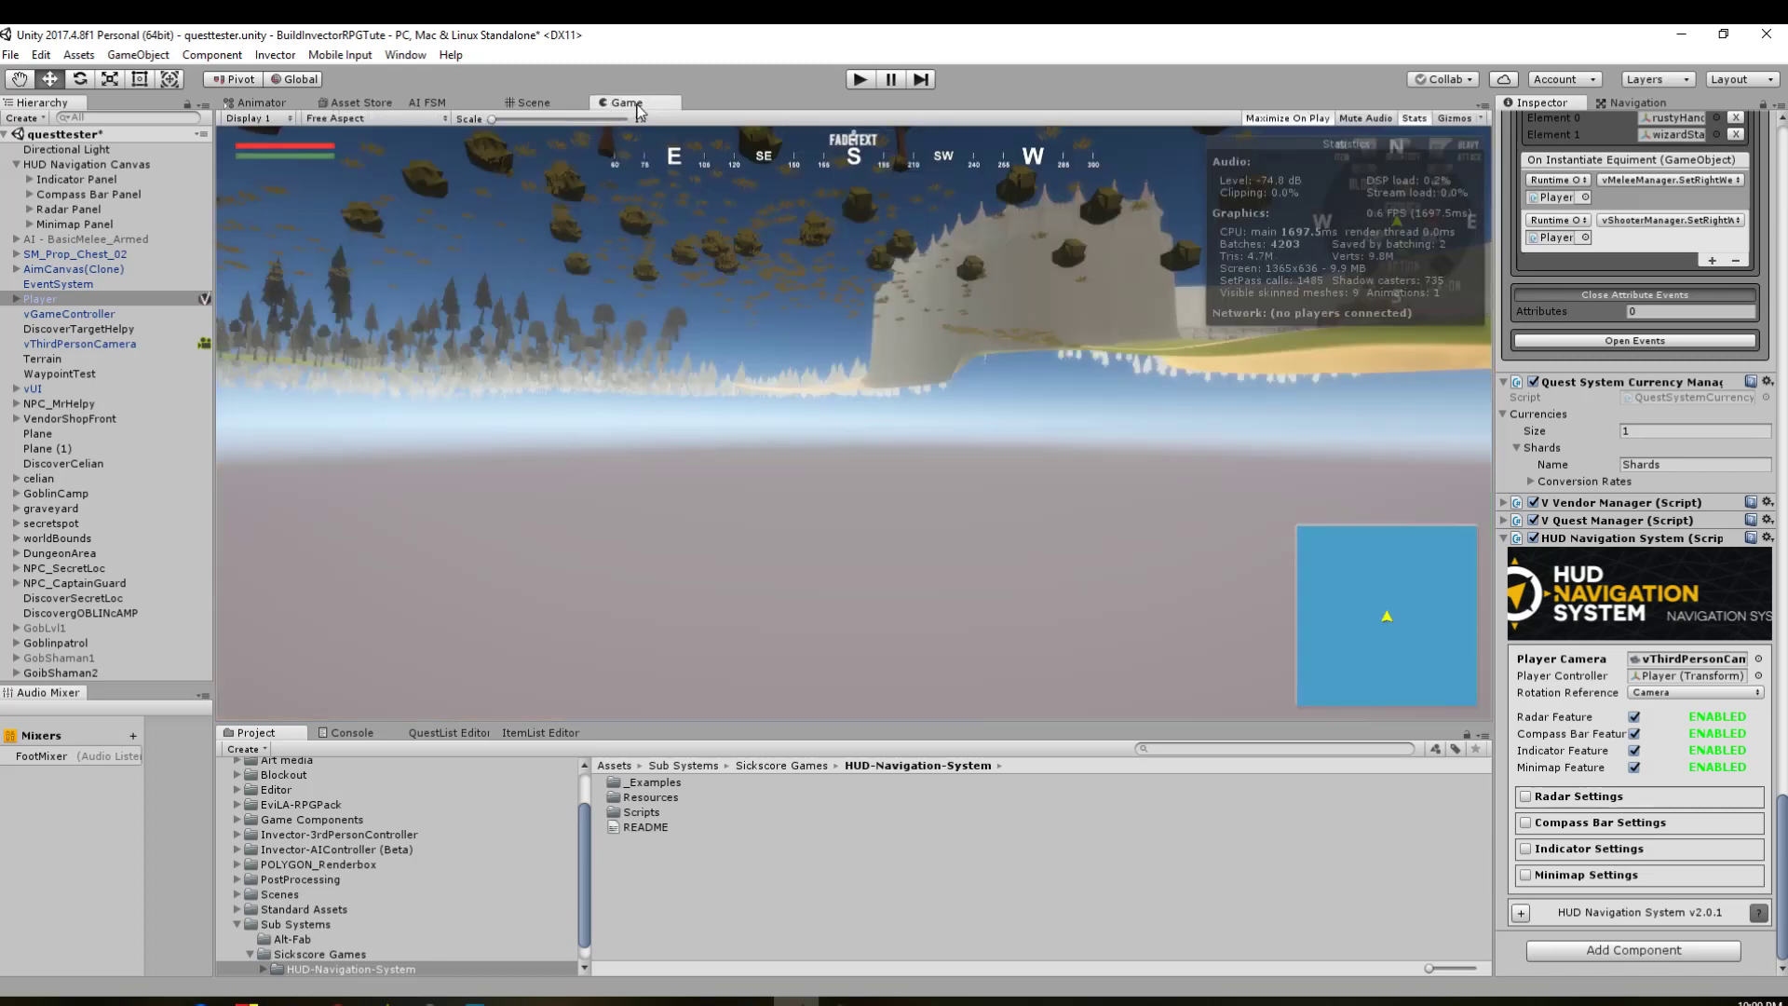
{"action": "left_click", "coordinate": [1421, 117]}
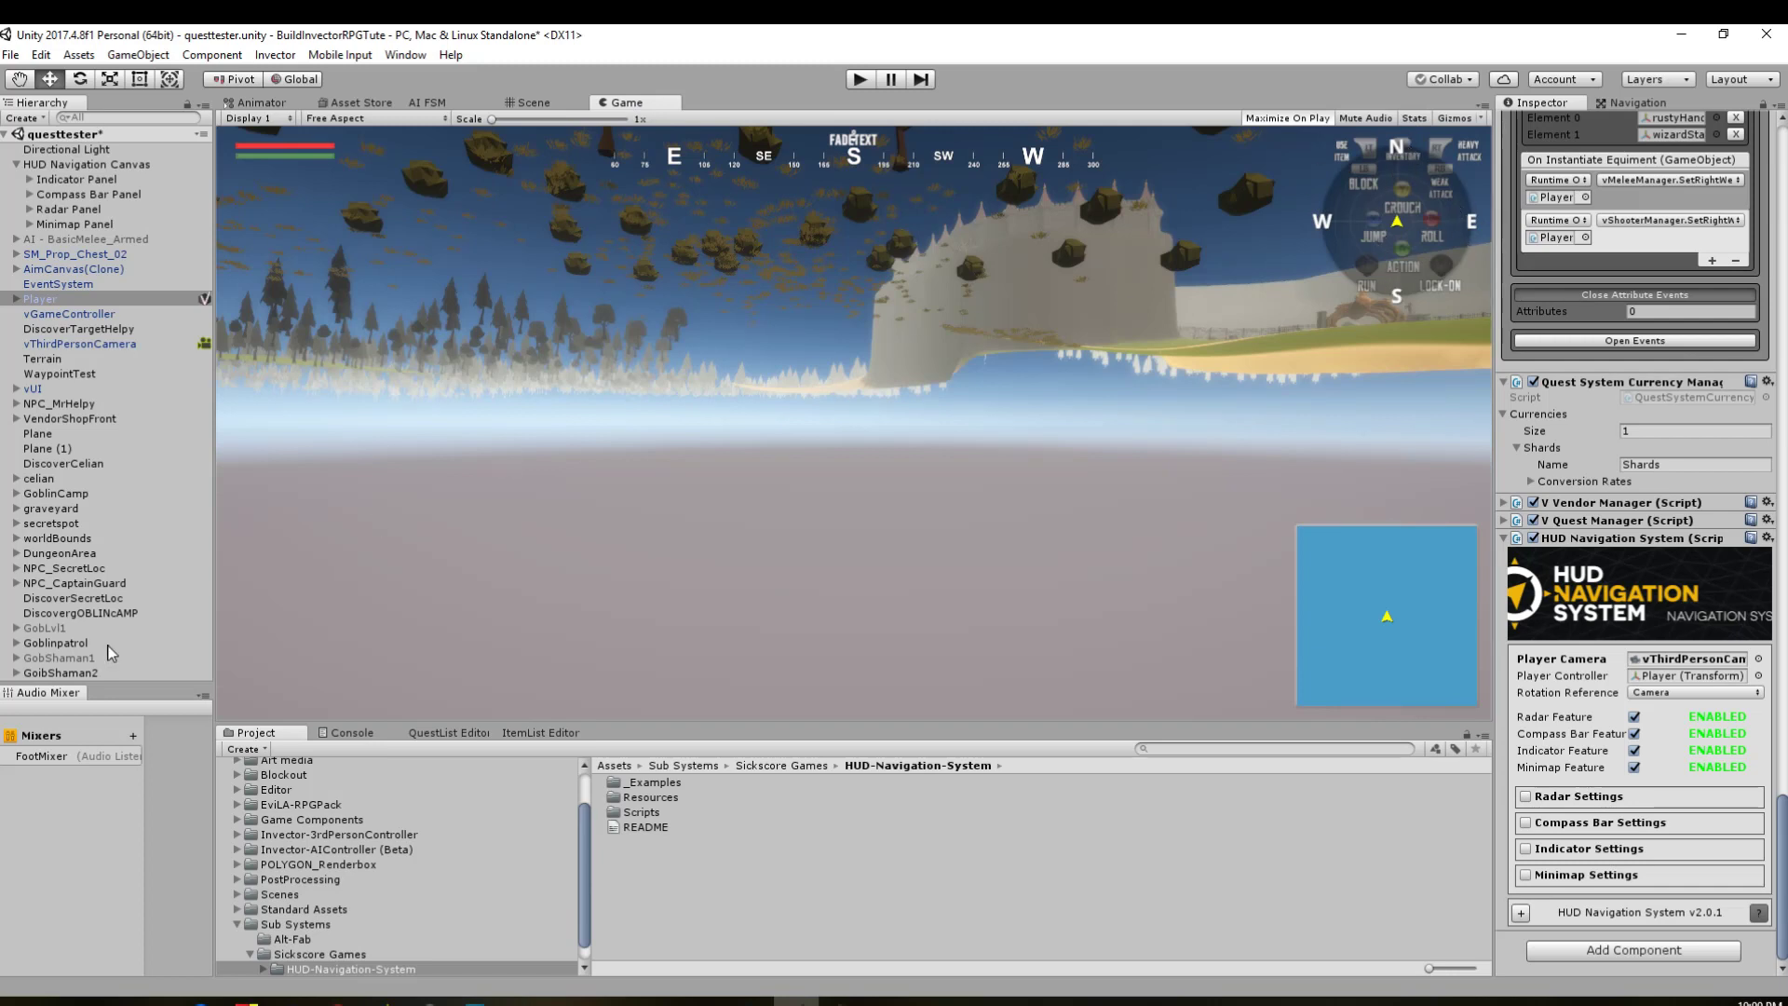
Step: Delete the displayControls object from the HUD under vUI, accepting the break of the prefab instance
{"action": "left_click", "coordinate": [16, 388]}
{"action": "left_click", "coordinate": [30, 404]}
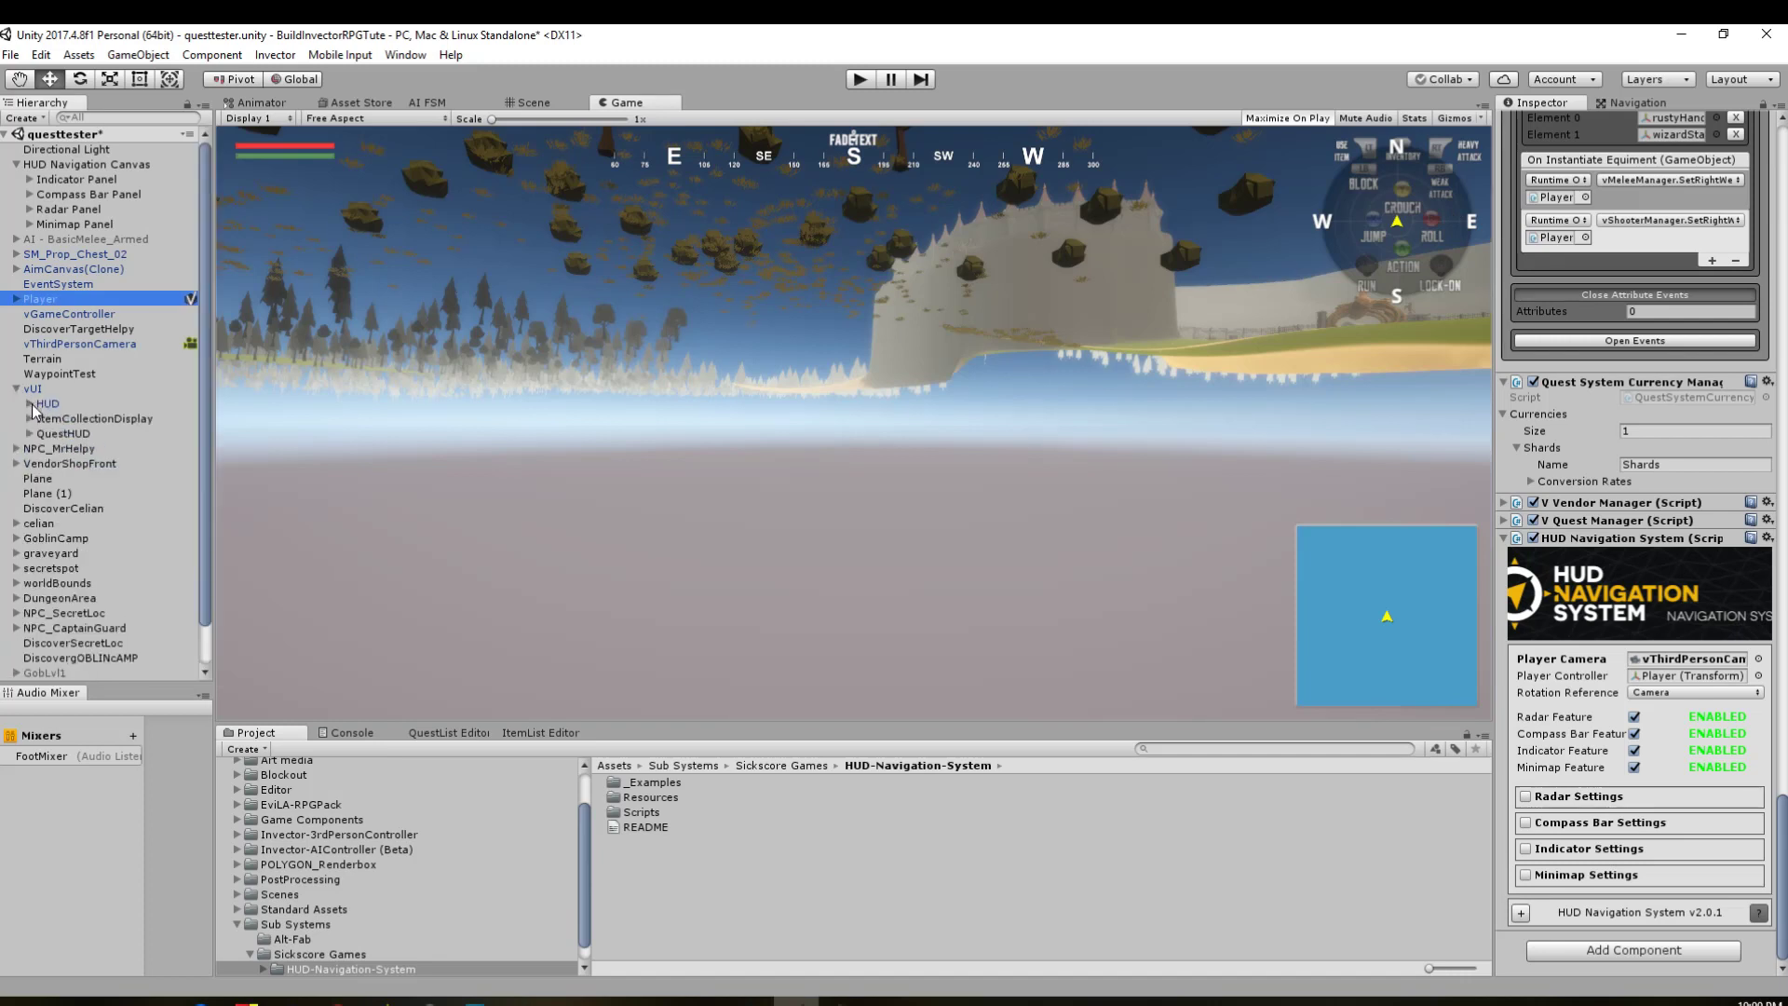
{"action": "left_click", "coordinate": [28, 392]}
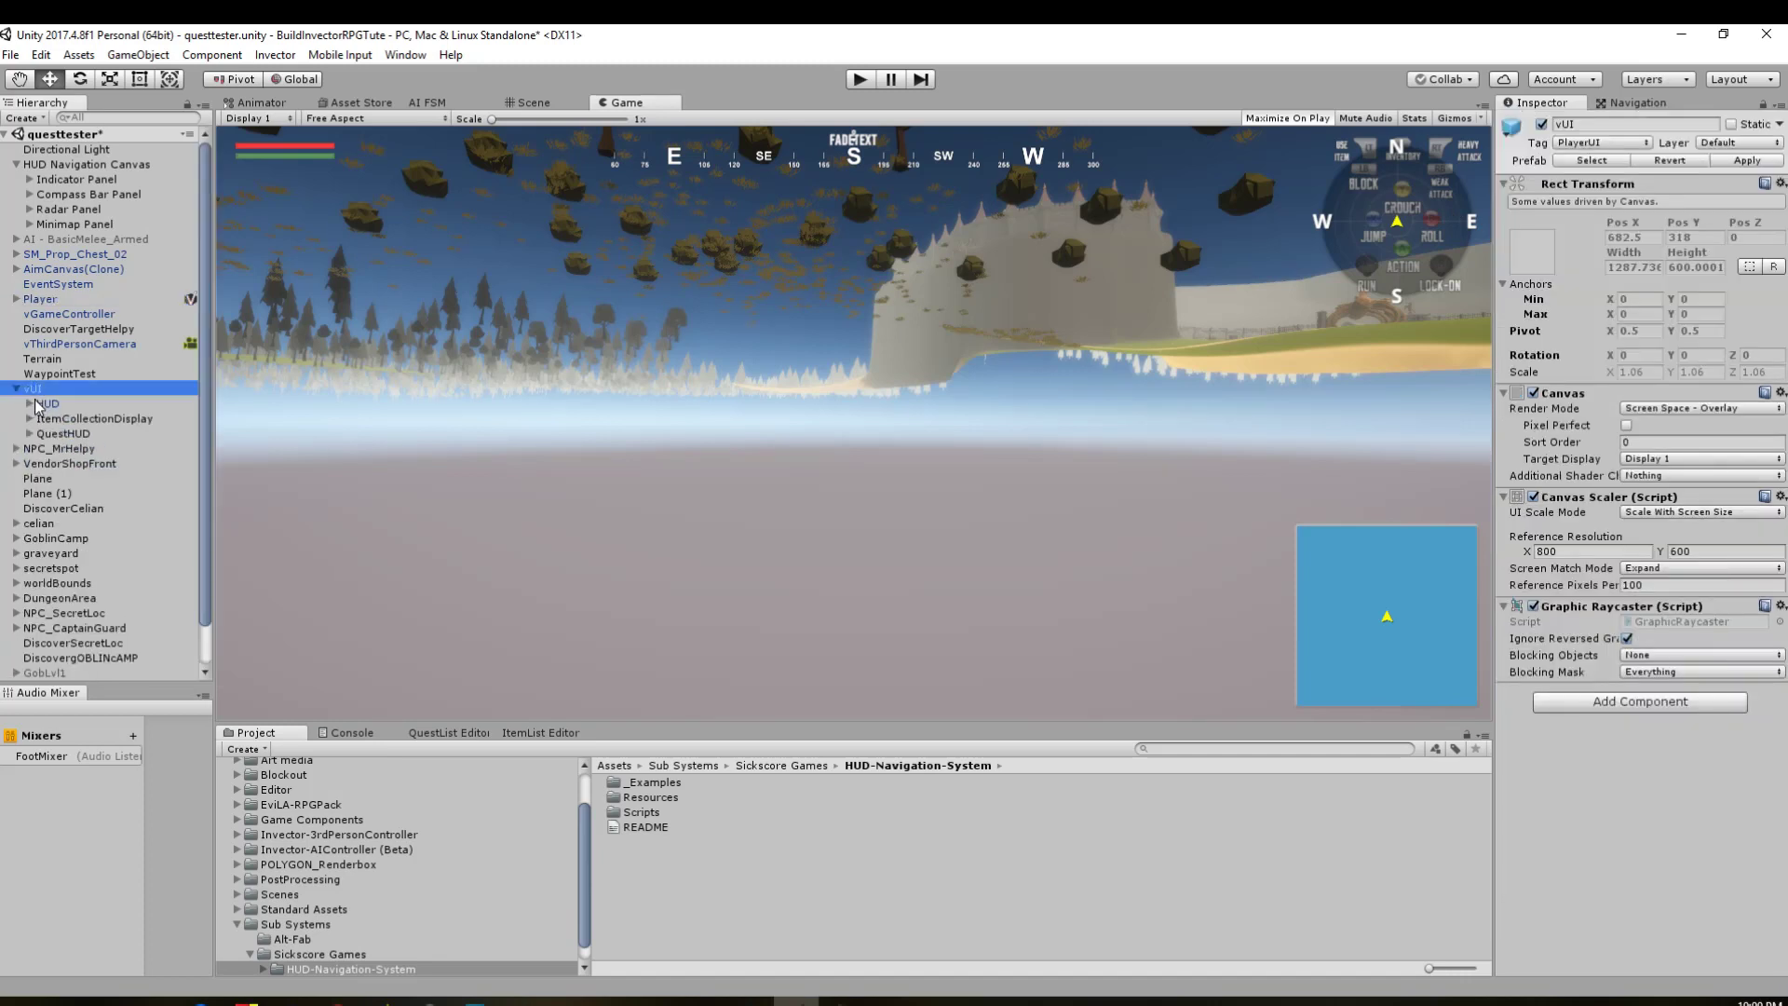
{"action": "left_click", "coordinate": [29, 404]}
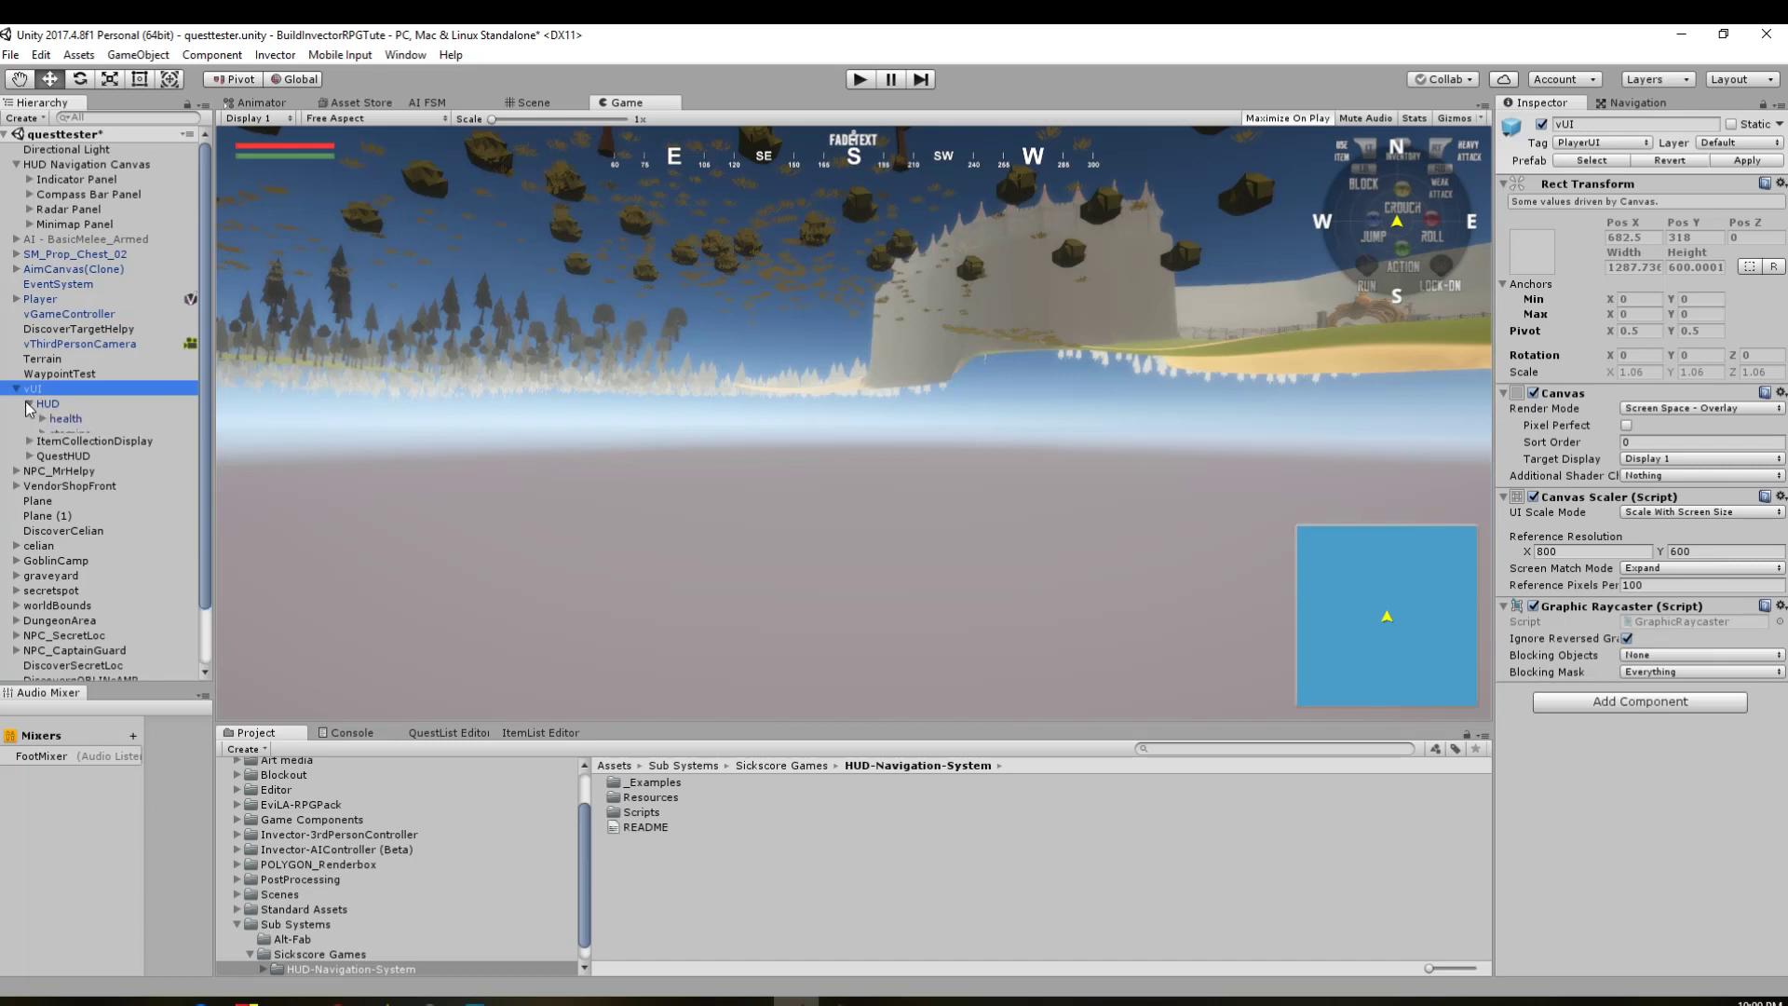
{"action": "left_click", "coordinate": [84, 510]}
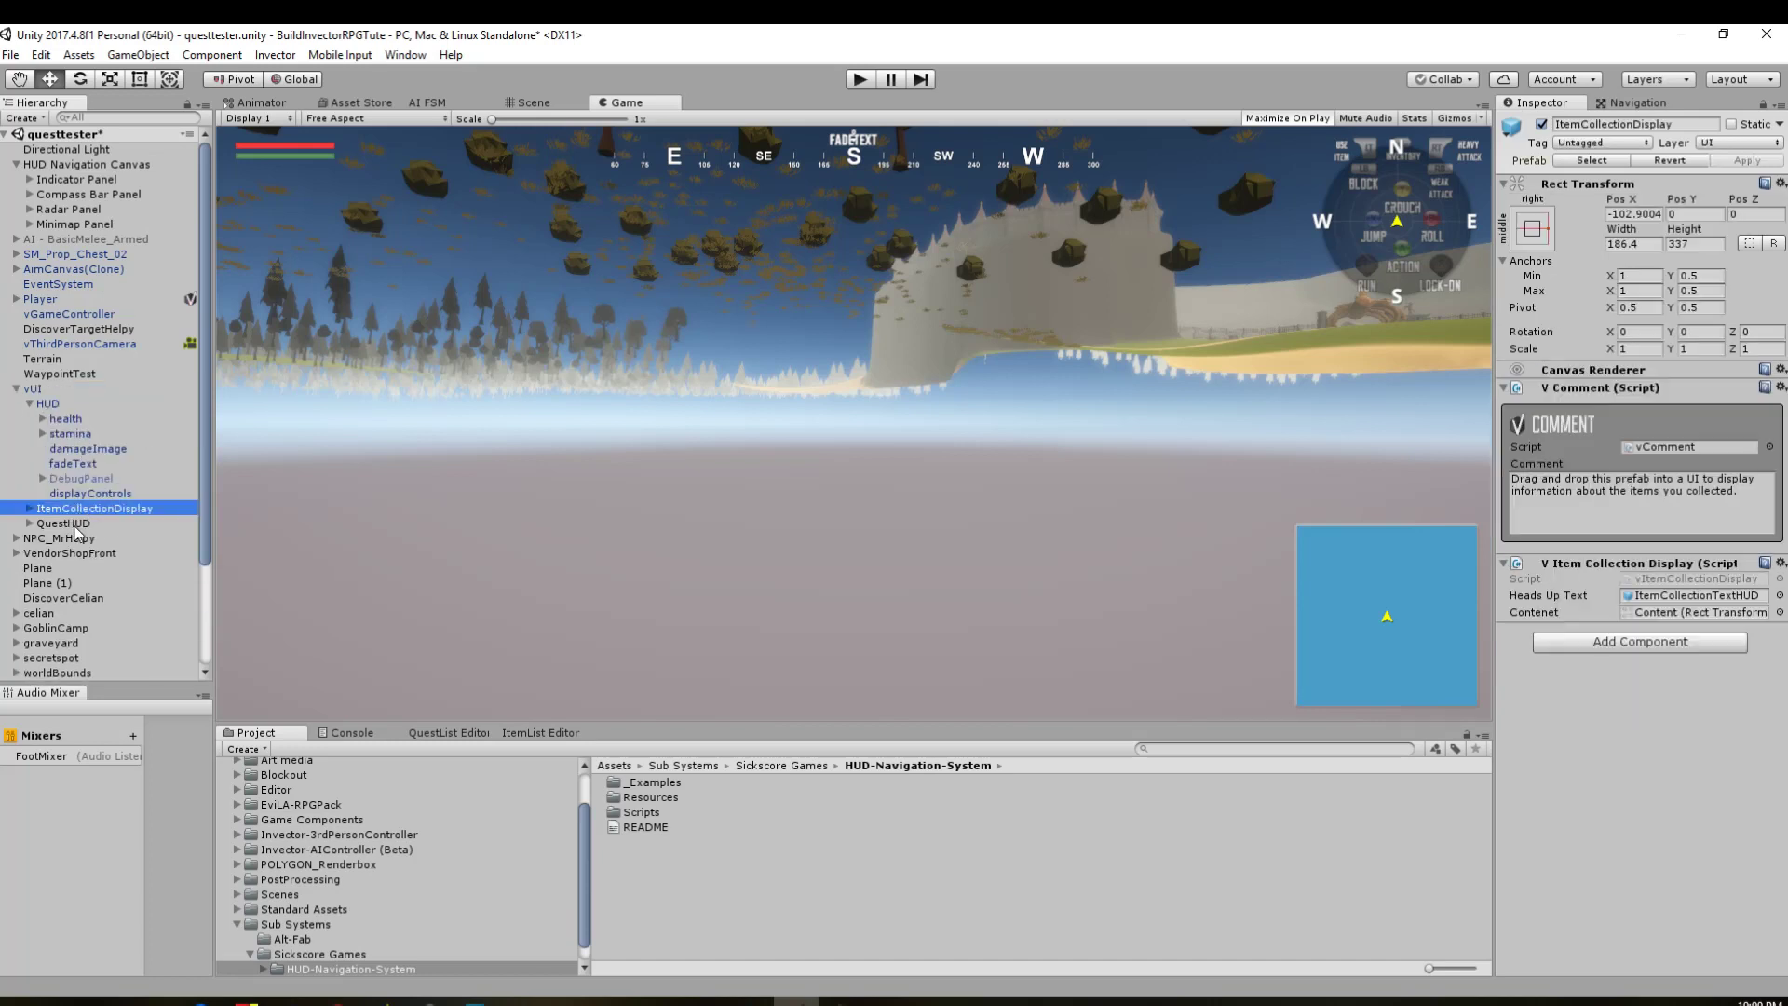
{"action": "left_click", "coordinate": [72, 525]}
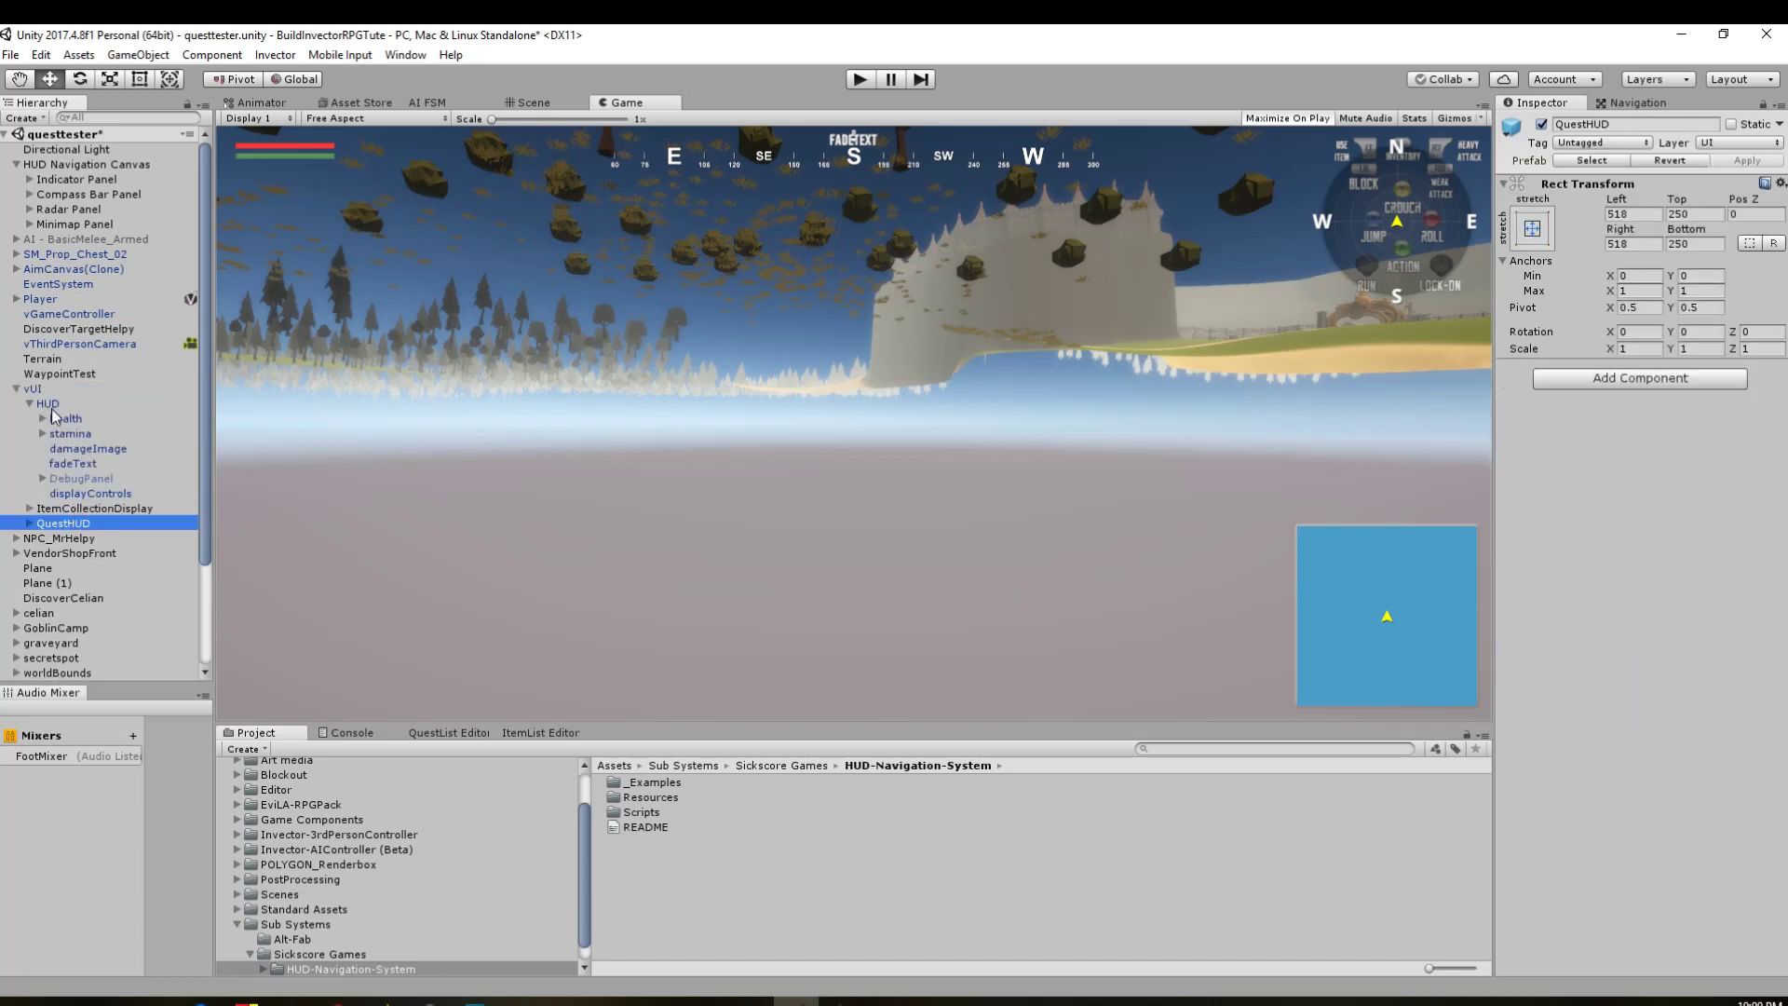
{"action": "left_click", "coordinate": [46, 404]}
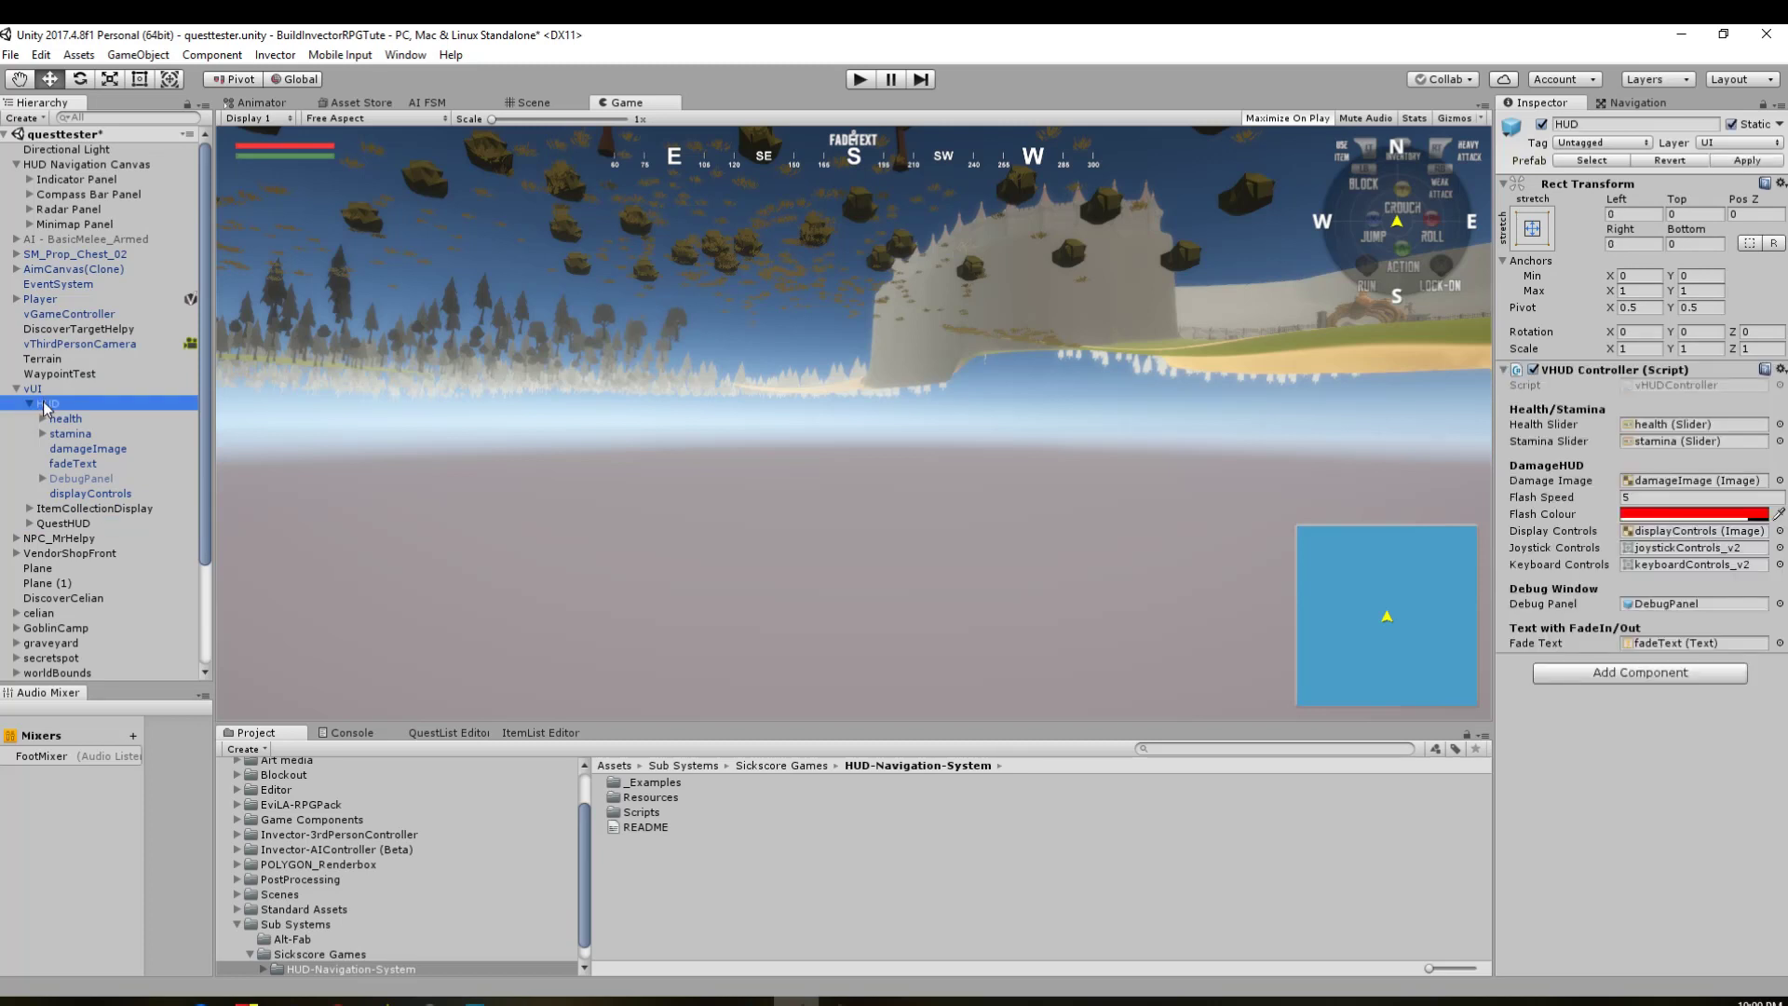
{"action": "left_click", "coordinate": [67, 492]}
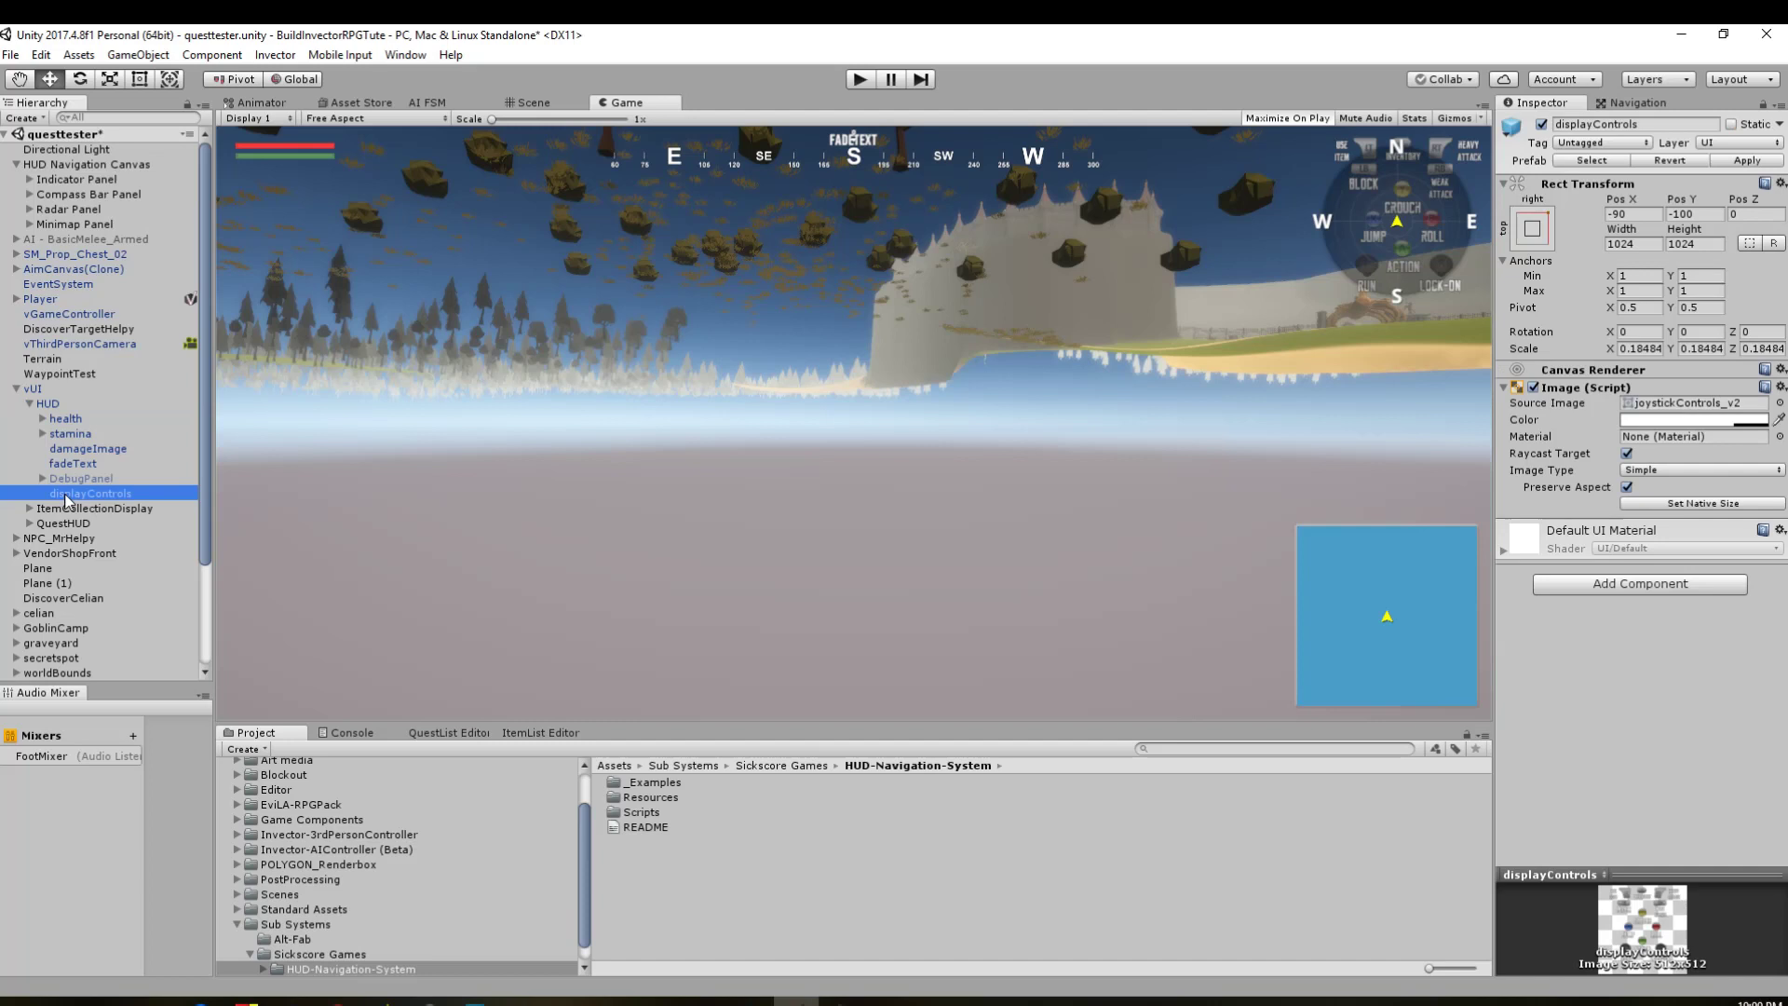
{"action": "key", "text": "Delete"}
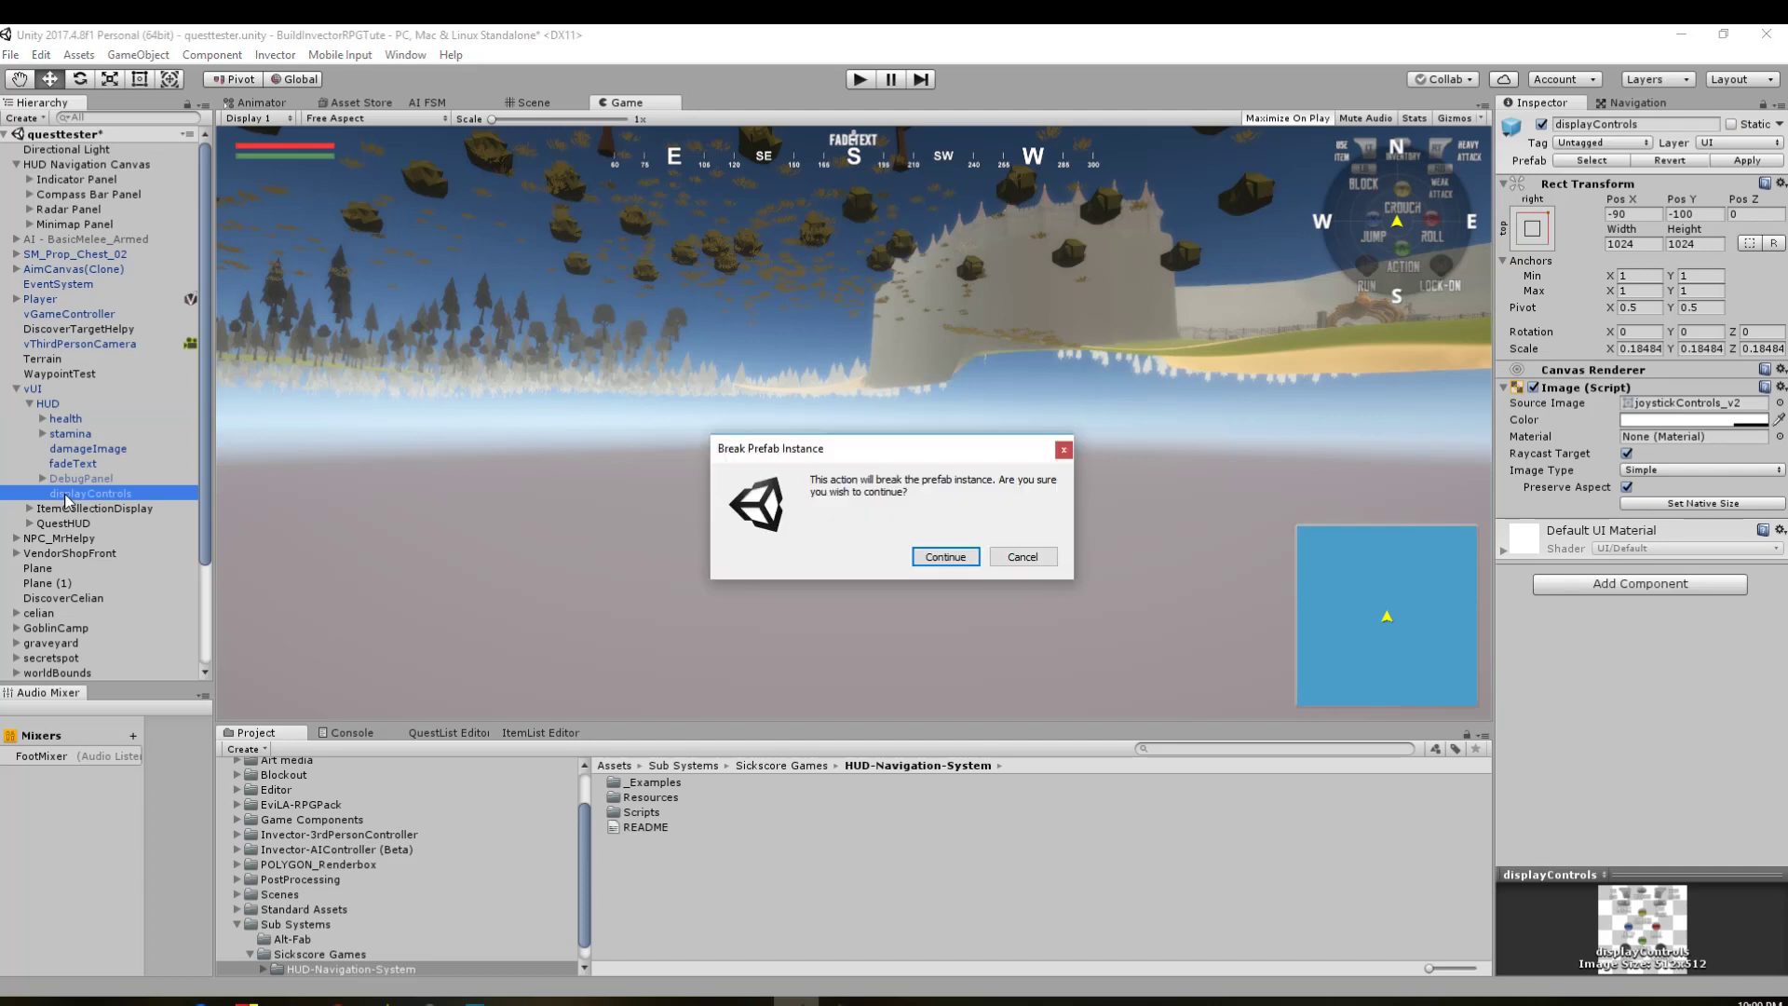
{"action": "left_click", "coordinate": [936, 558]}
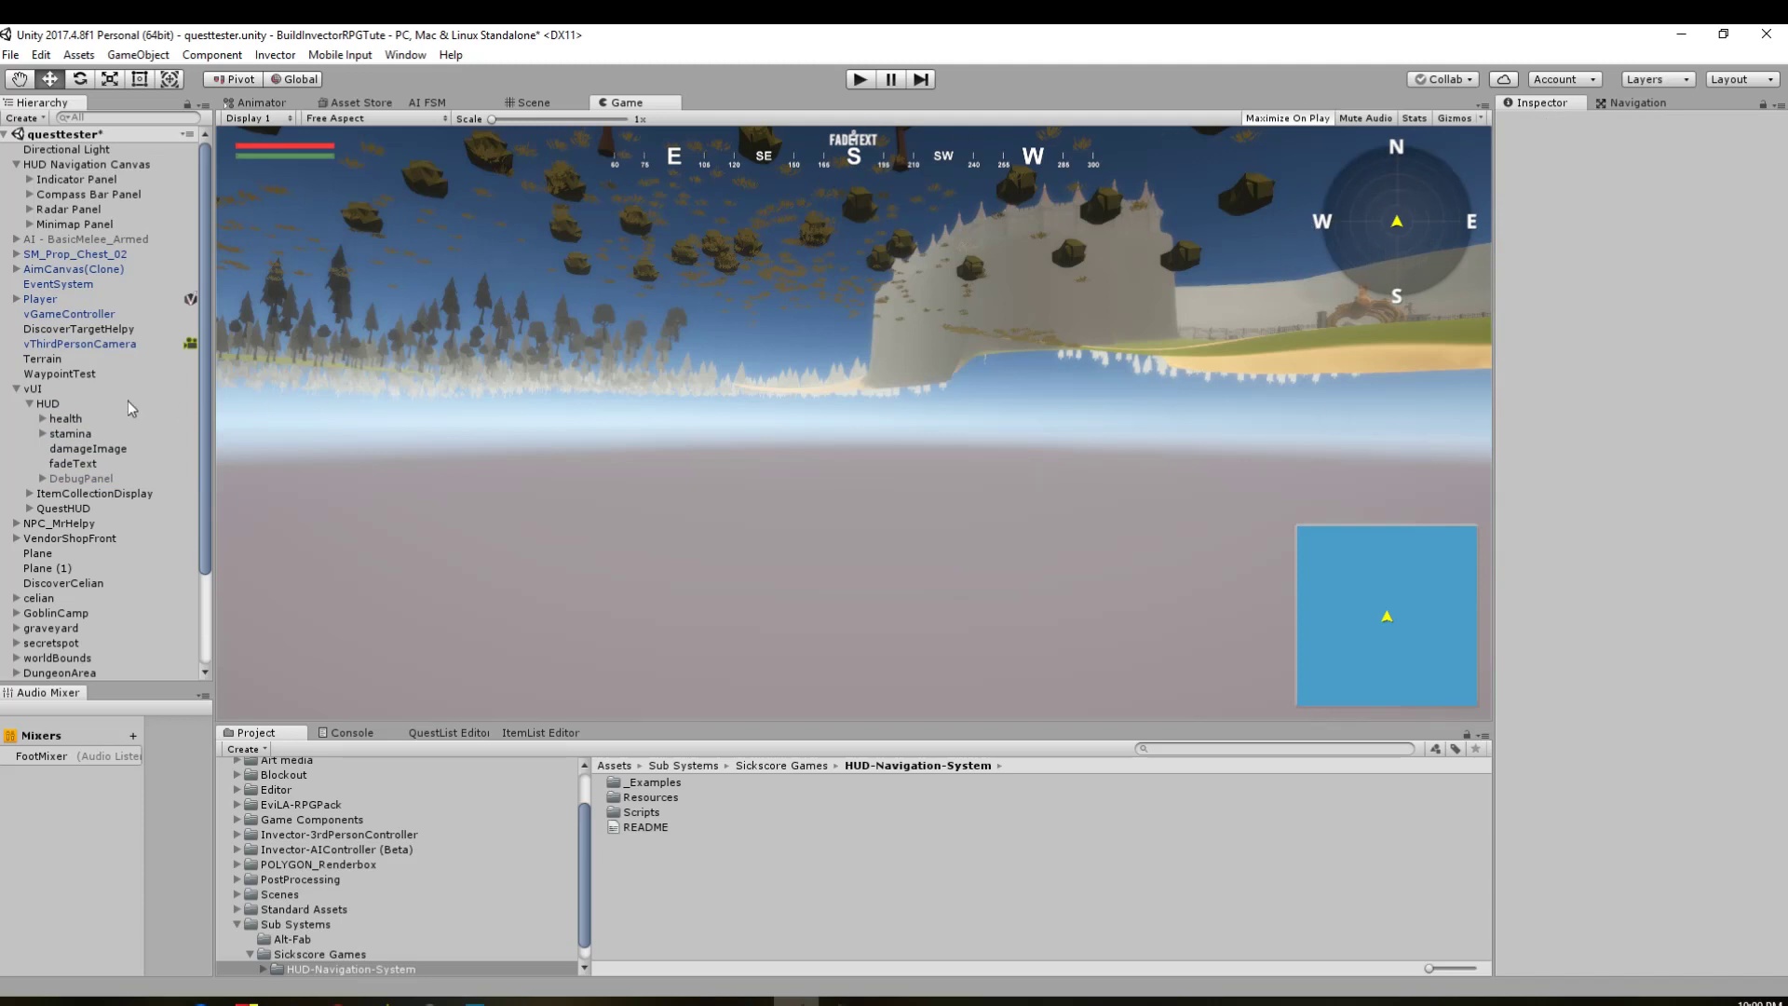
Step: Disable the Radar Feature in the HUD Navigation System component on the Player
{"action": "left_click", "coordinate": [35, 300]}
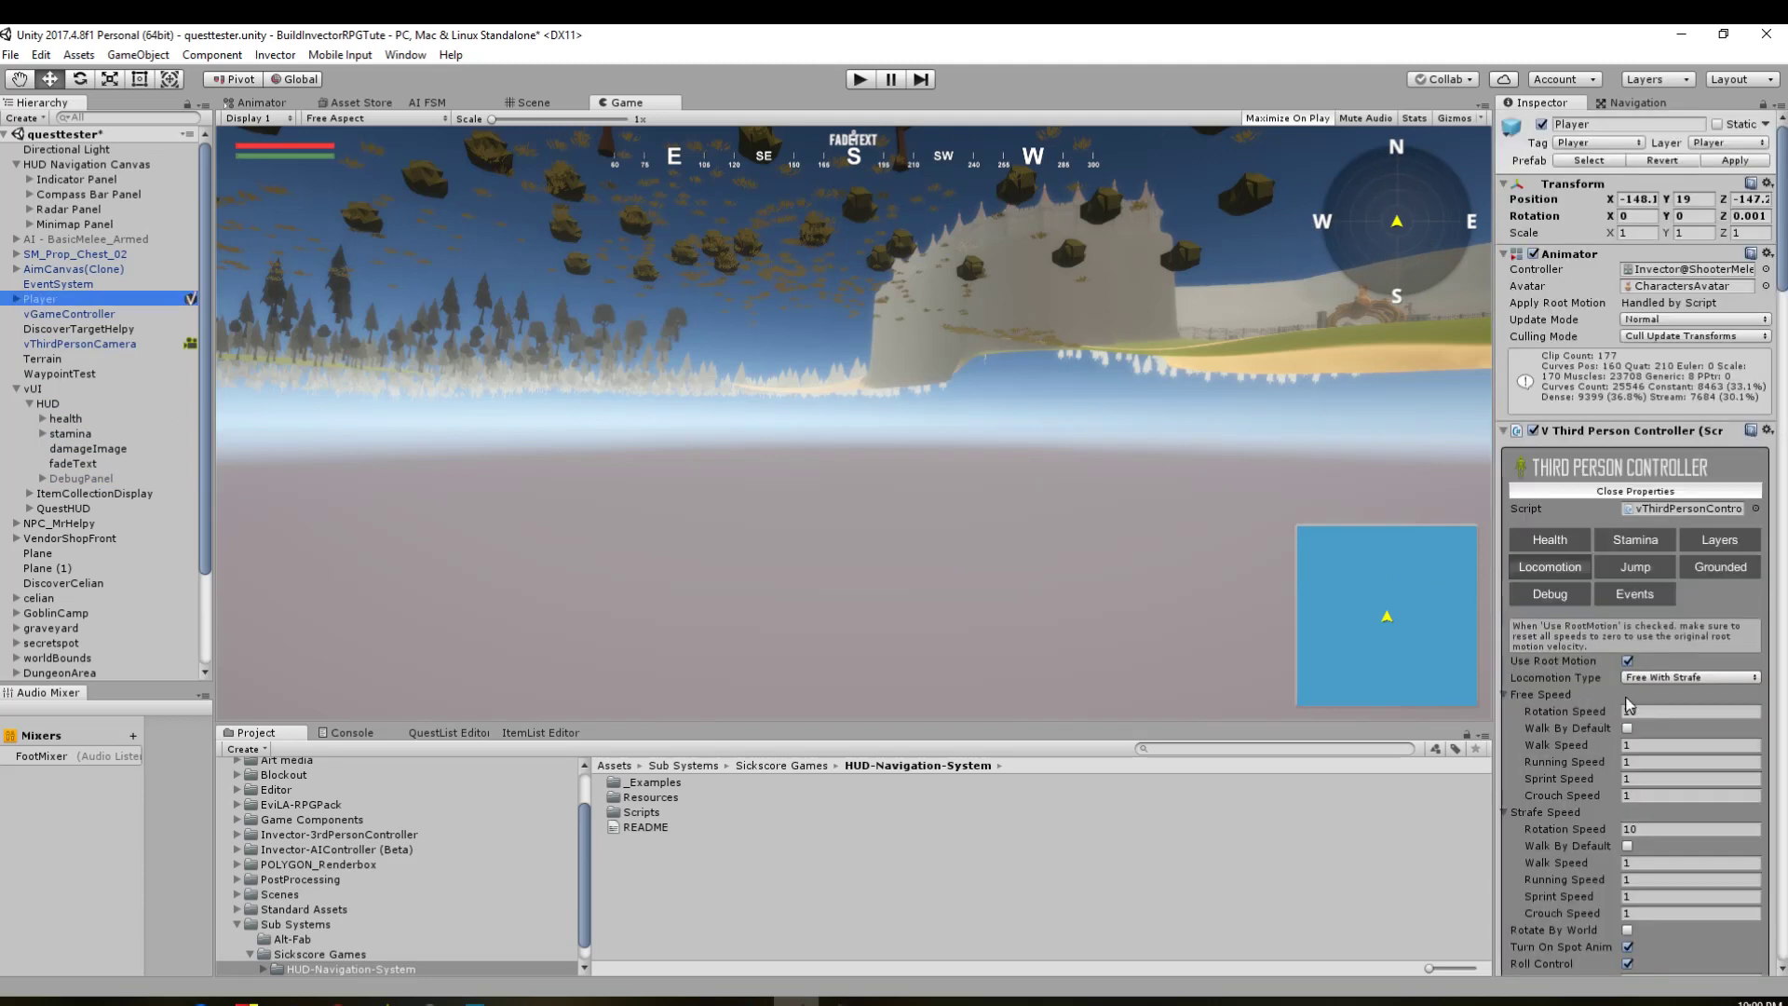
{"action": "left_click_drag", "start_coordinate": [1778, 253], "coordinate": [1787, 896]}
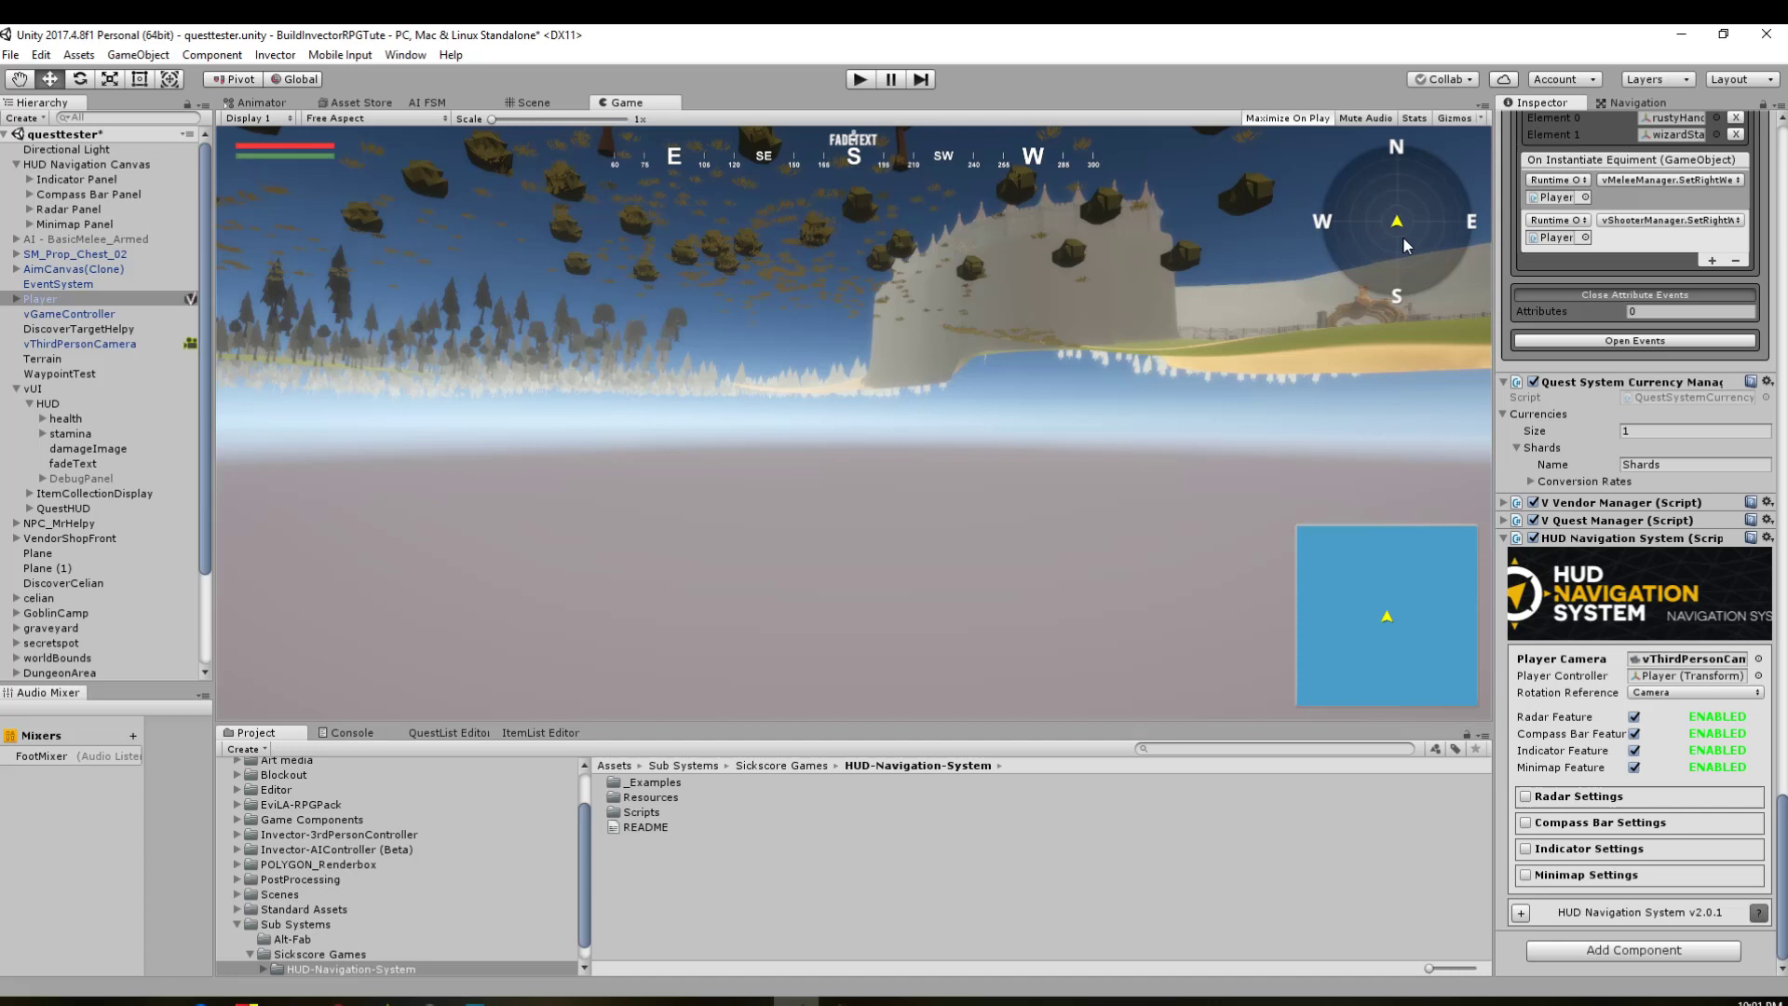
{"action": "left_click", "coordinate": [1634, 718]}
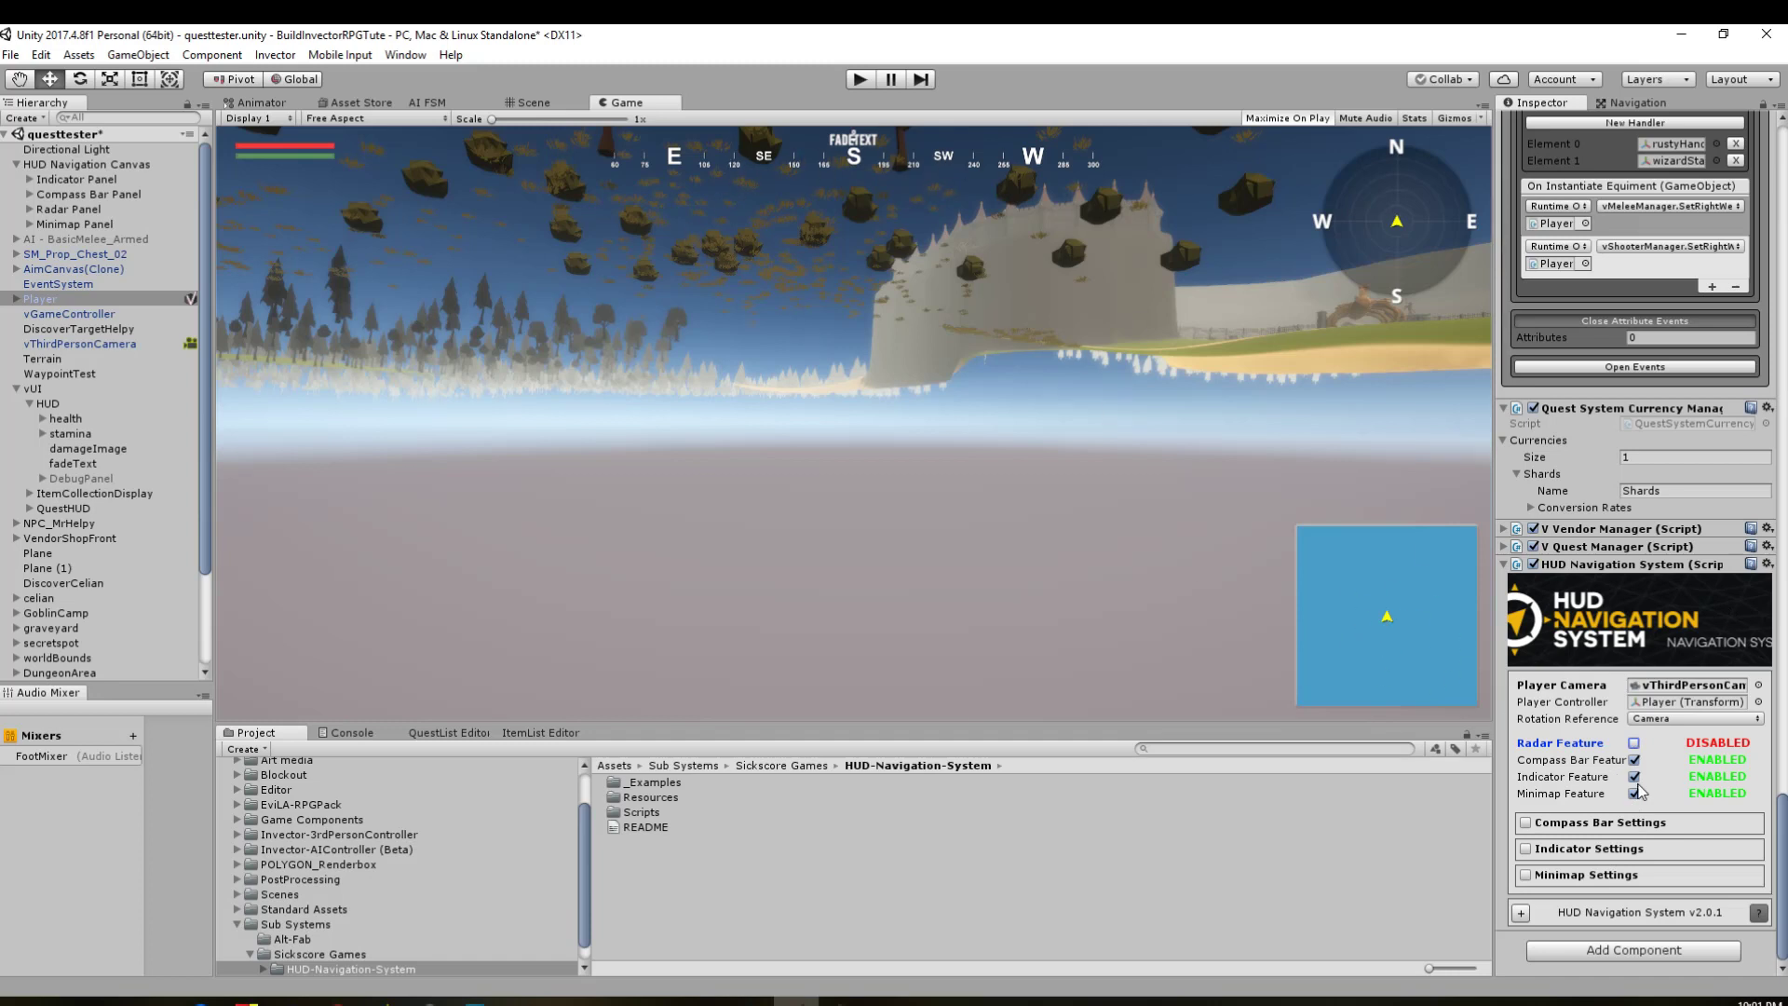
Step: Review the compass bar, indicator and minimap settings of the Player's HUD Navigation System one after another, collapsing each again
{"action": "left_click", "coordinate": [1551, 824]}
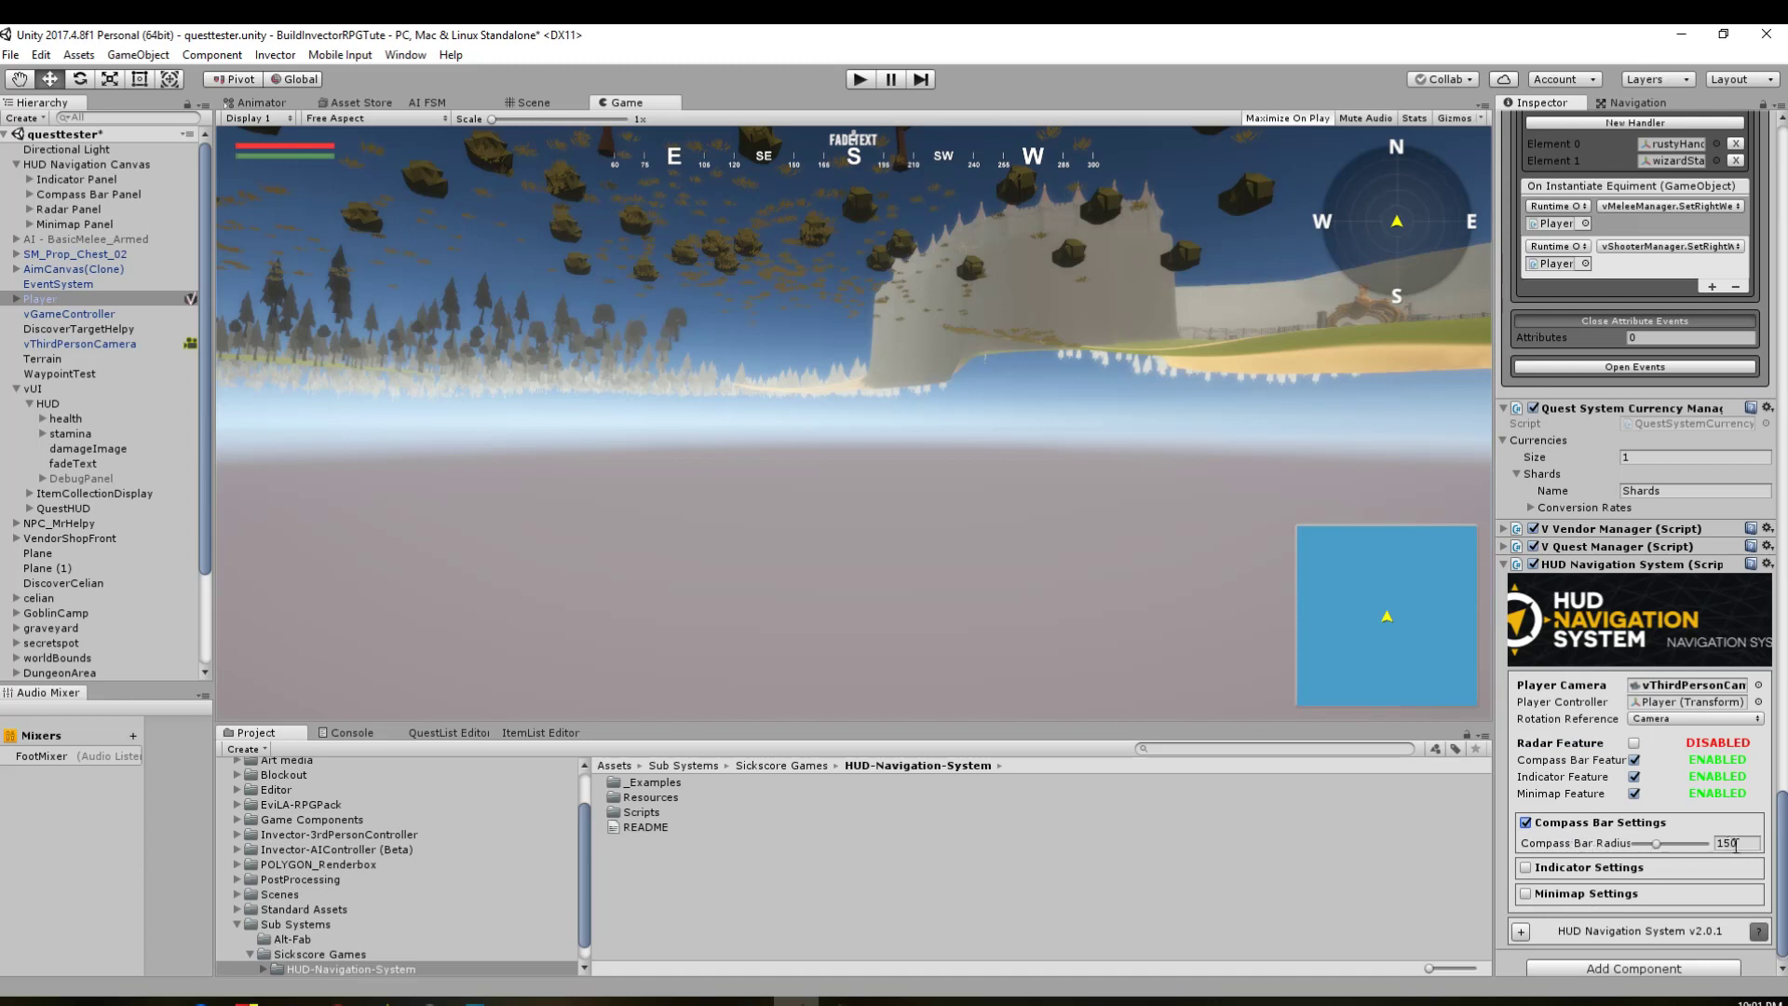
{"action": "left_click", "coordinate": [1527, 823]}
{"action": "left_click", "coordinate": [1591, 850]}
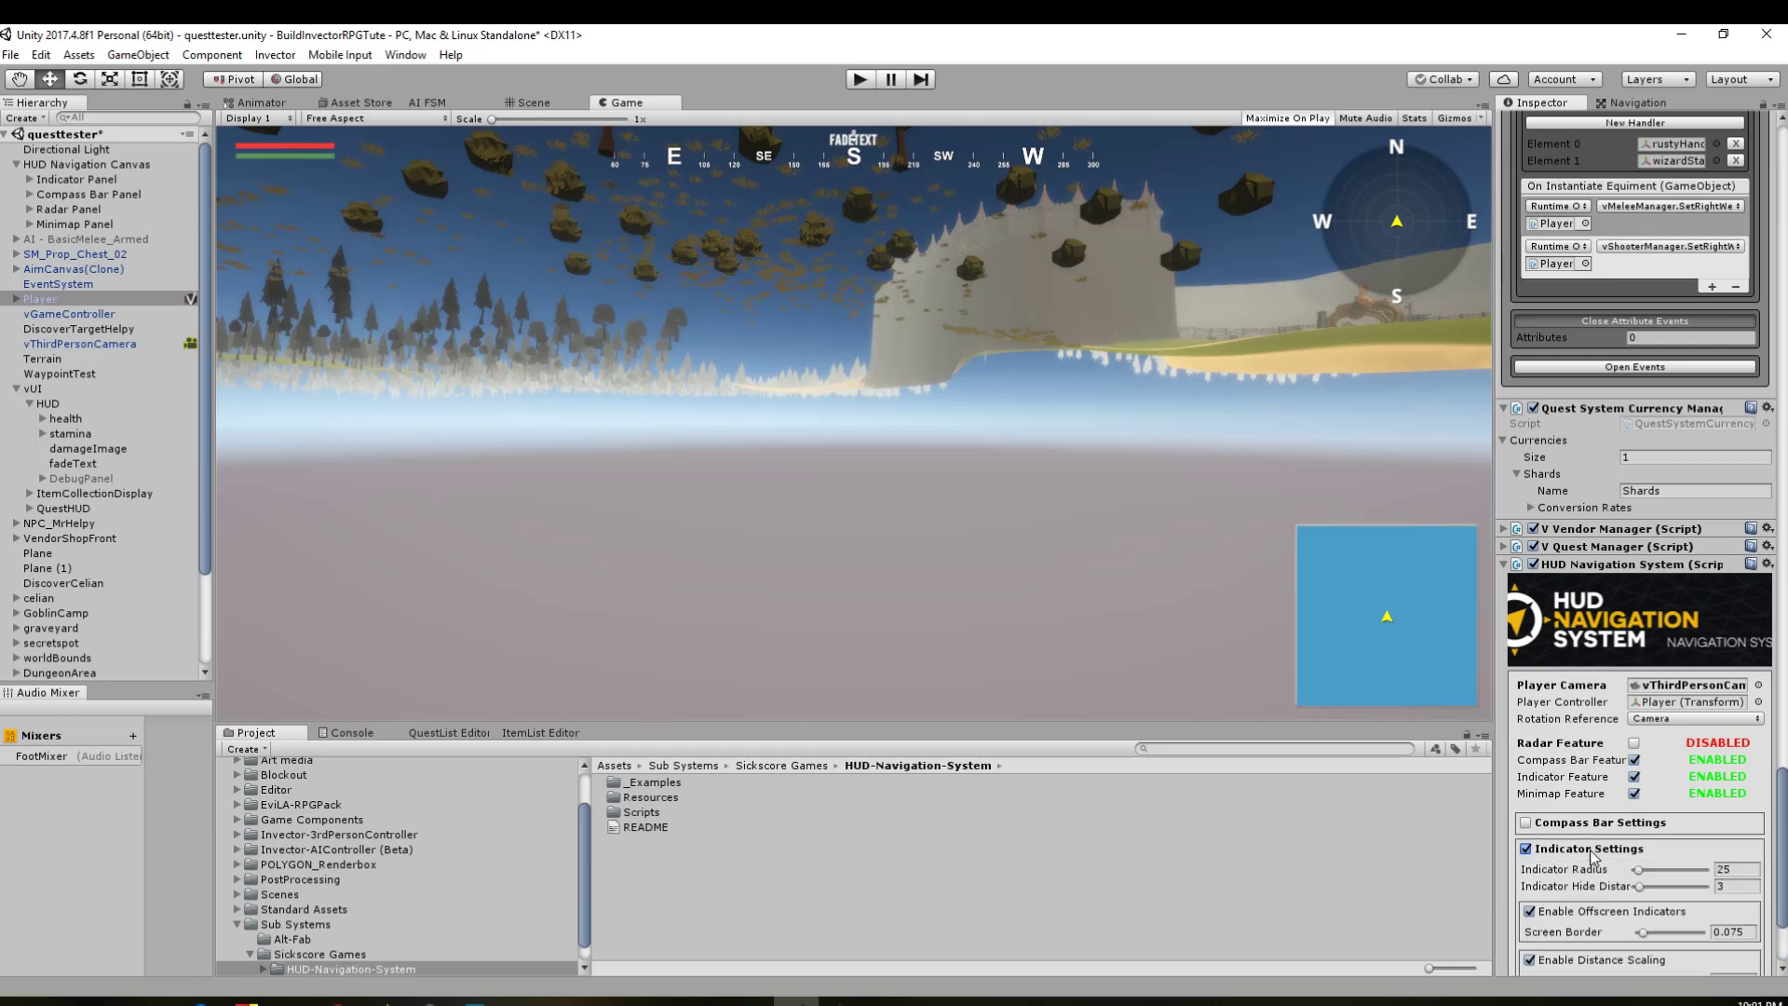
{"action": "scroll", "coordinate": [1594, 857], "scroll_direction": "down", "scroll_amount": 3}
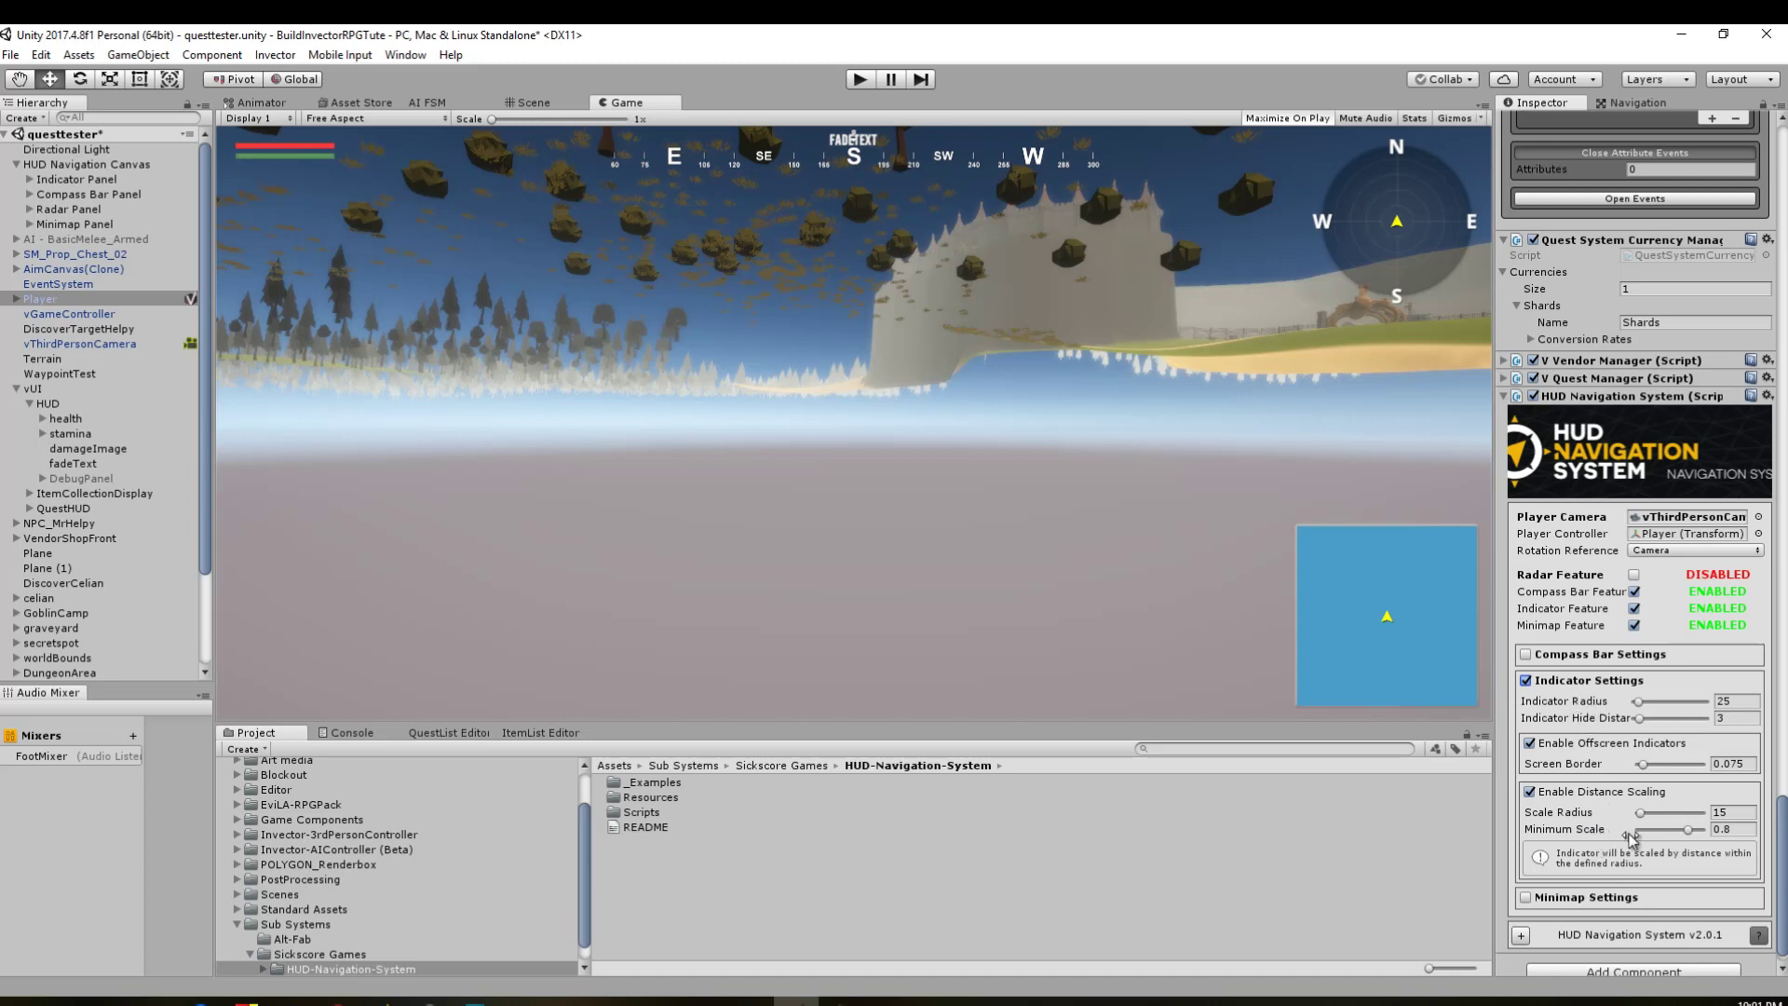
{"action": "left_click", "coordinate": [1526, 680]}
{"action": "left_click", "coordinate": [1598, 876]}
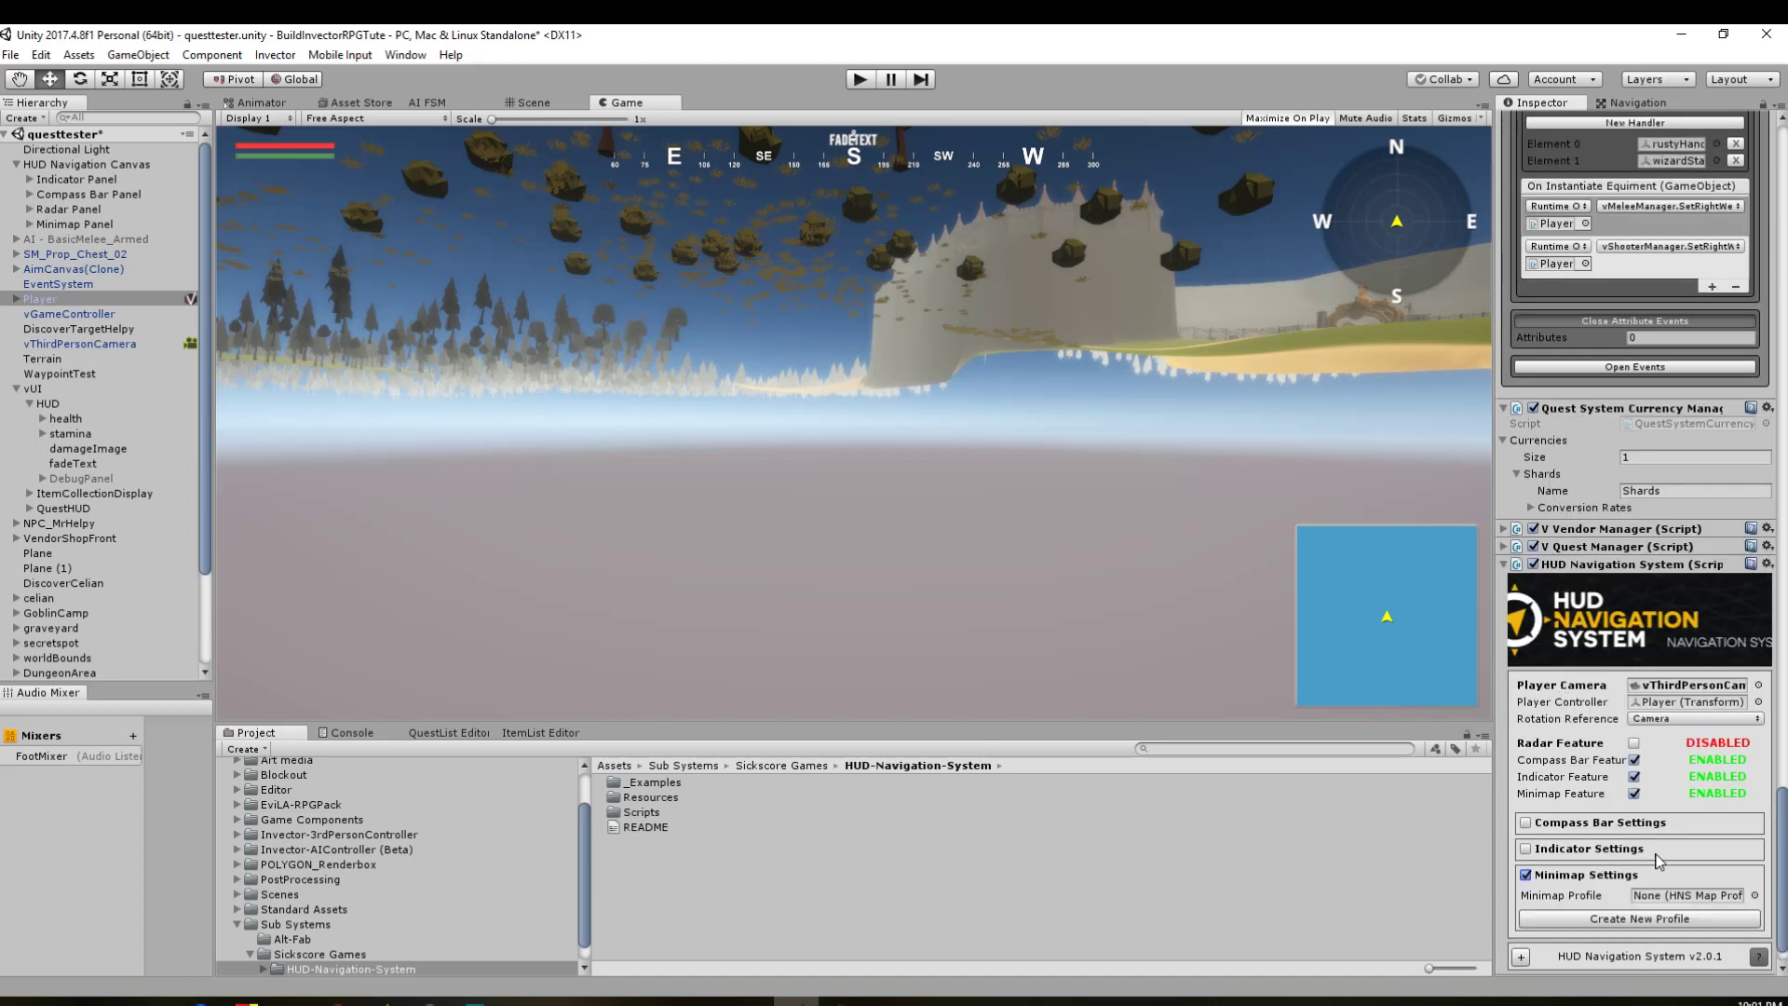
{"action": "scroll", "coordinate": [1663, 862], "scroll_direction": "down", "scroll_amount": 2}
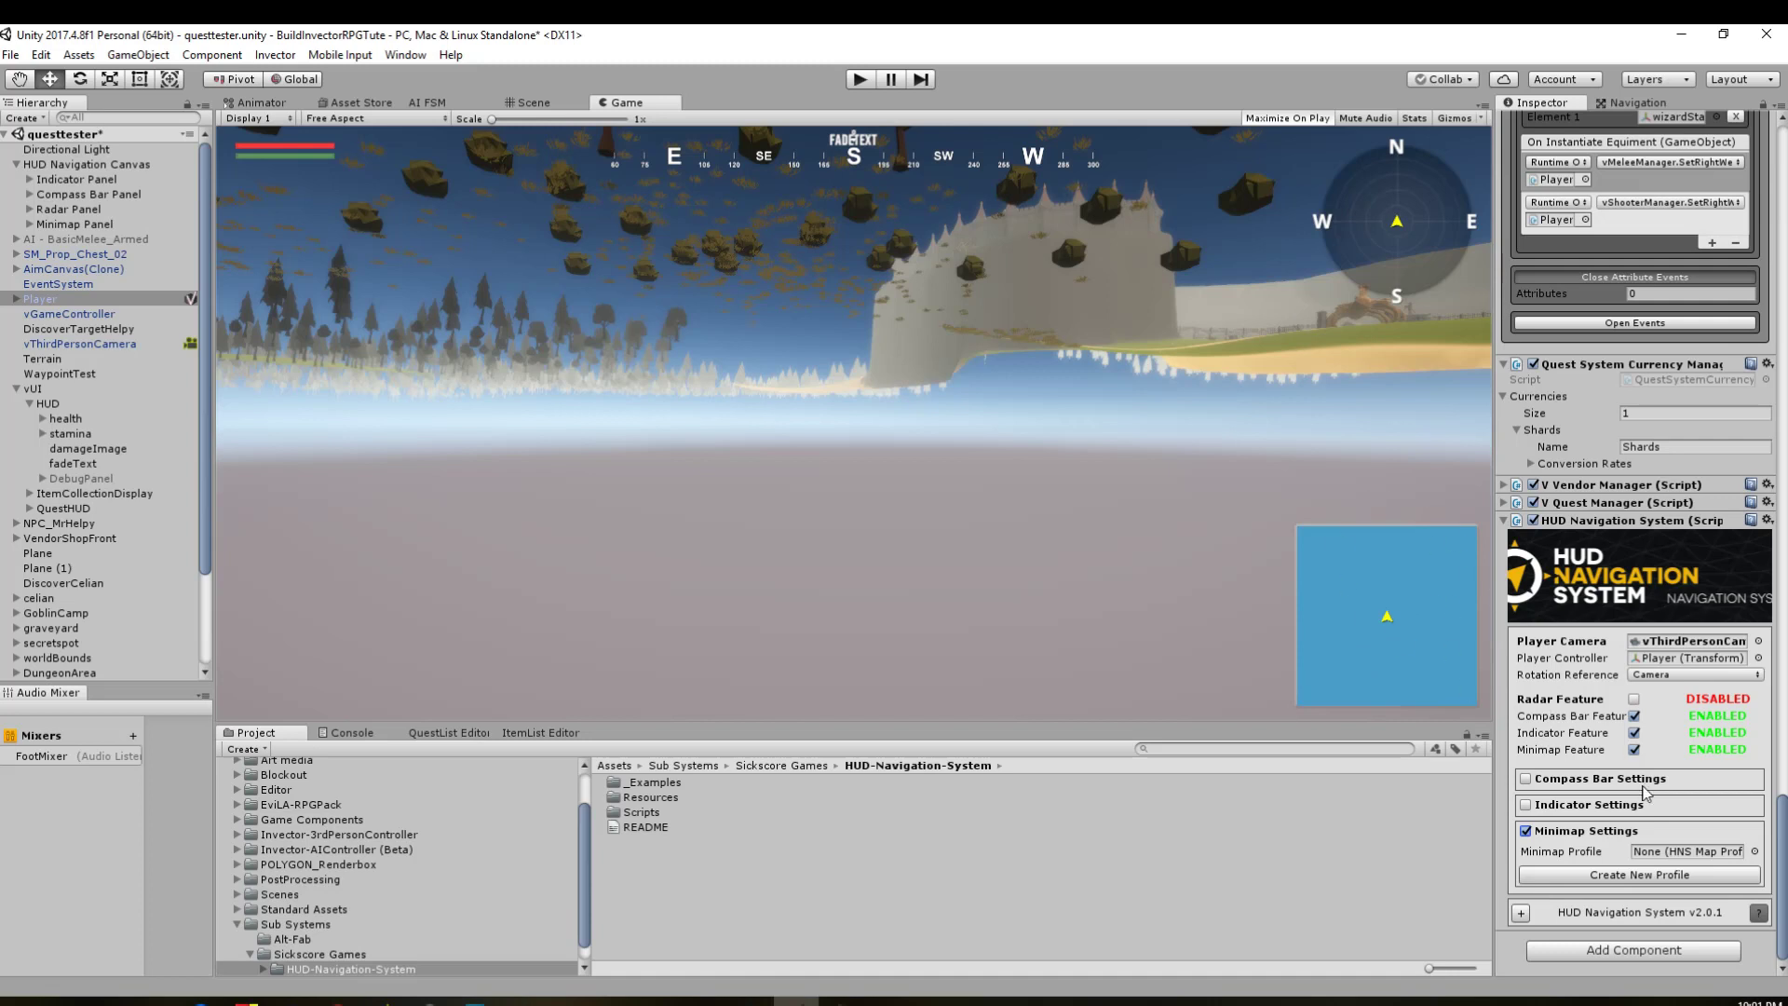
{"action": "left_click", "coordinate": [1536, 831]}
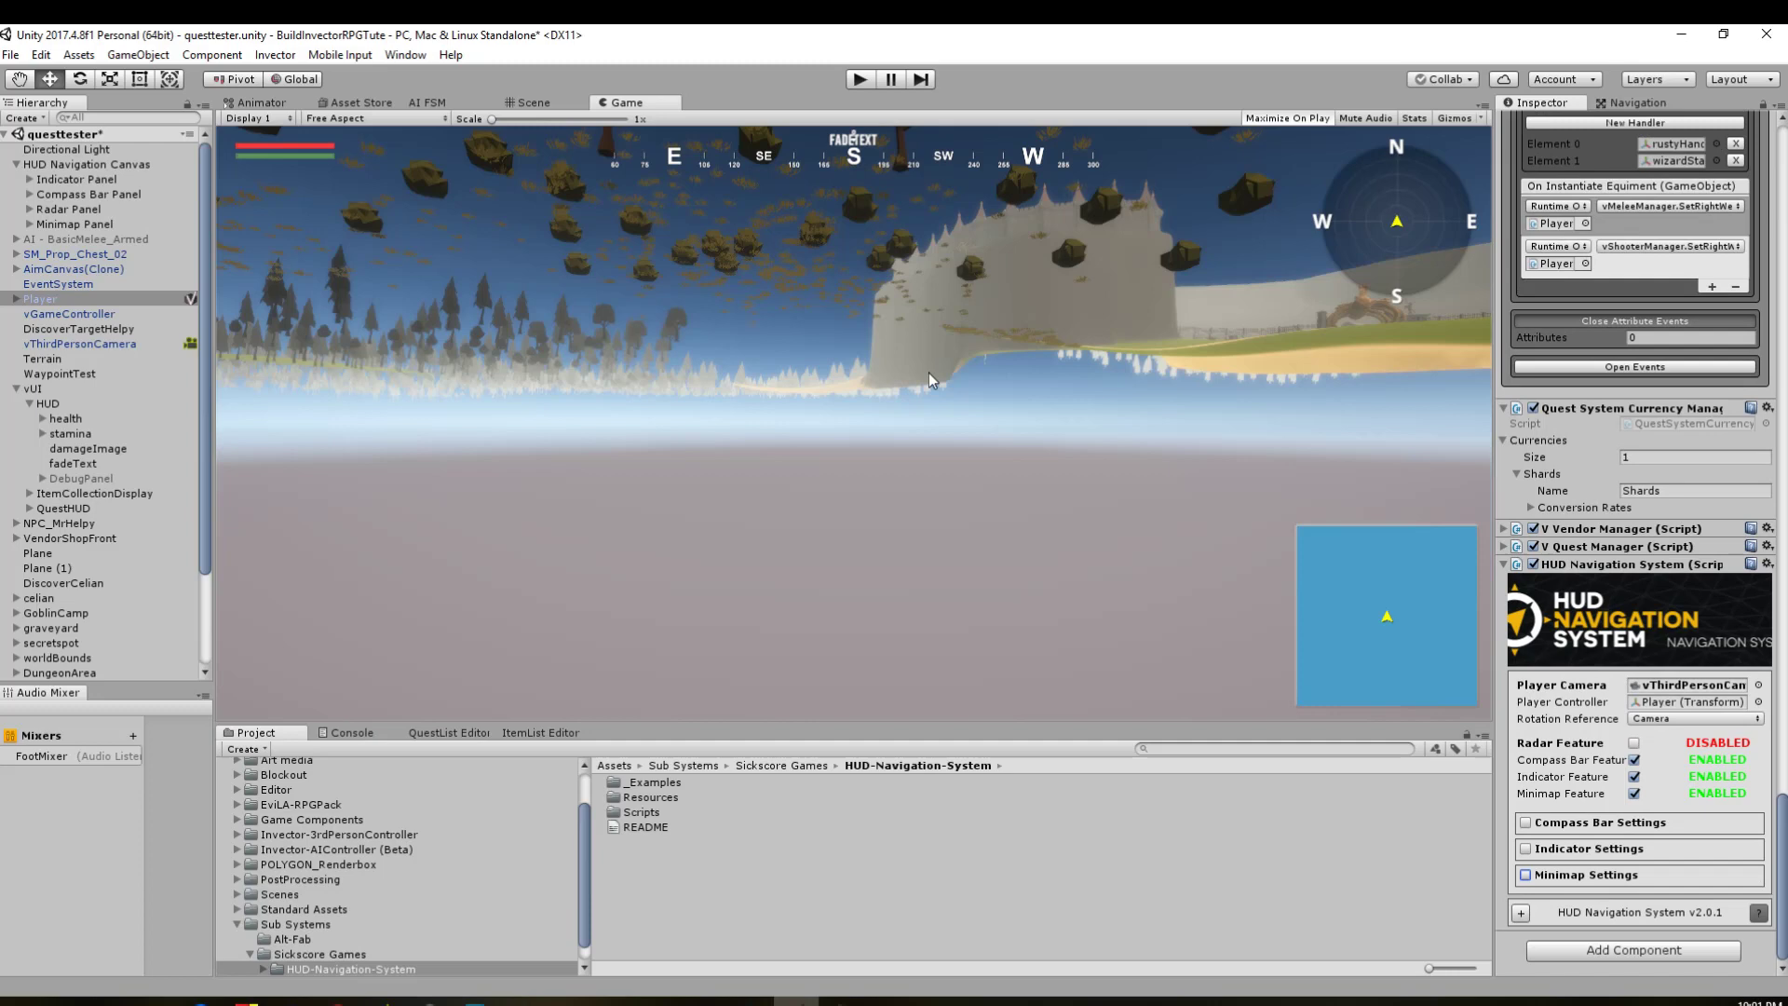
Step: Add a Minimap Texture Creator object to the scene from the HUD Navigation System utilities
{"action": "left_click", "coordinate": [400, 55]}
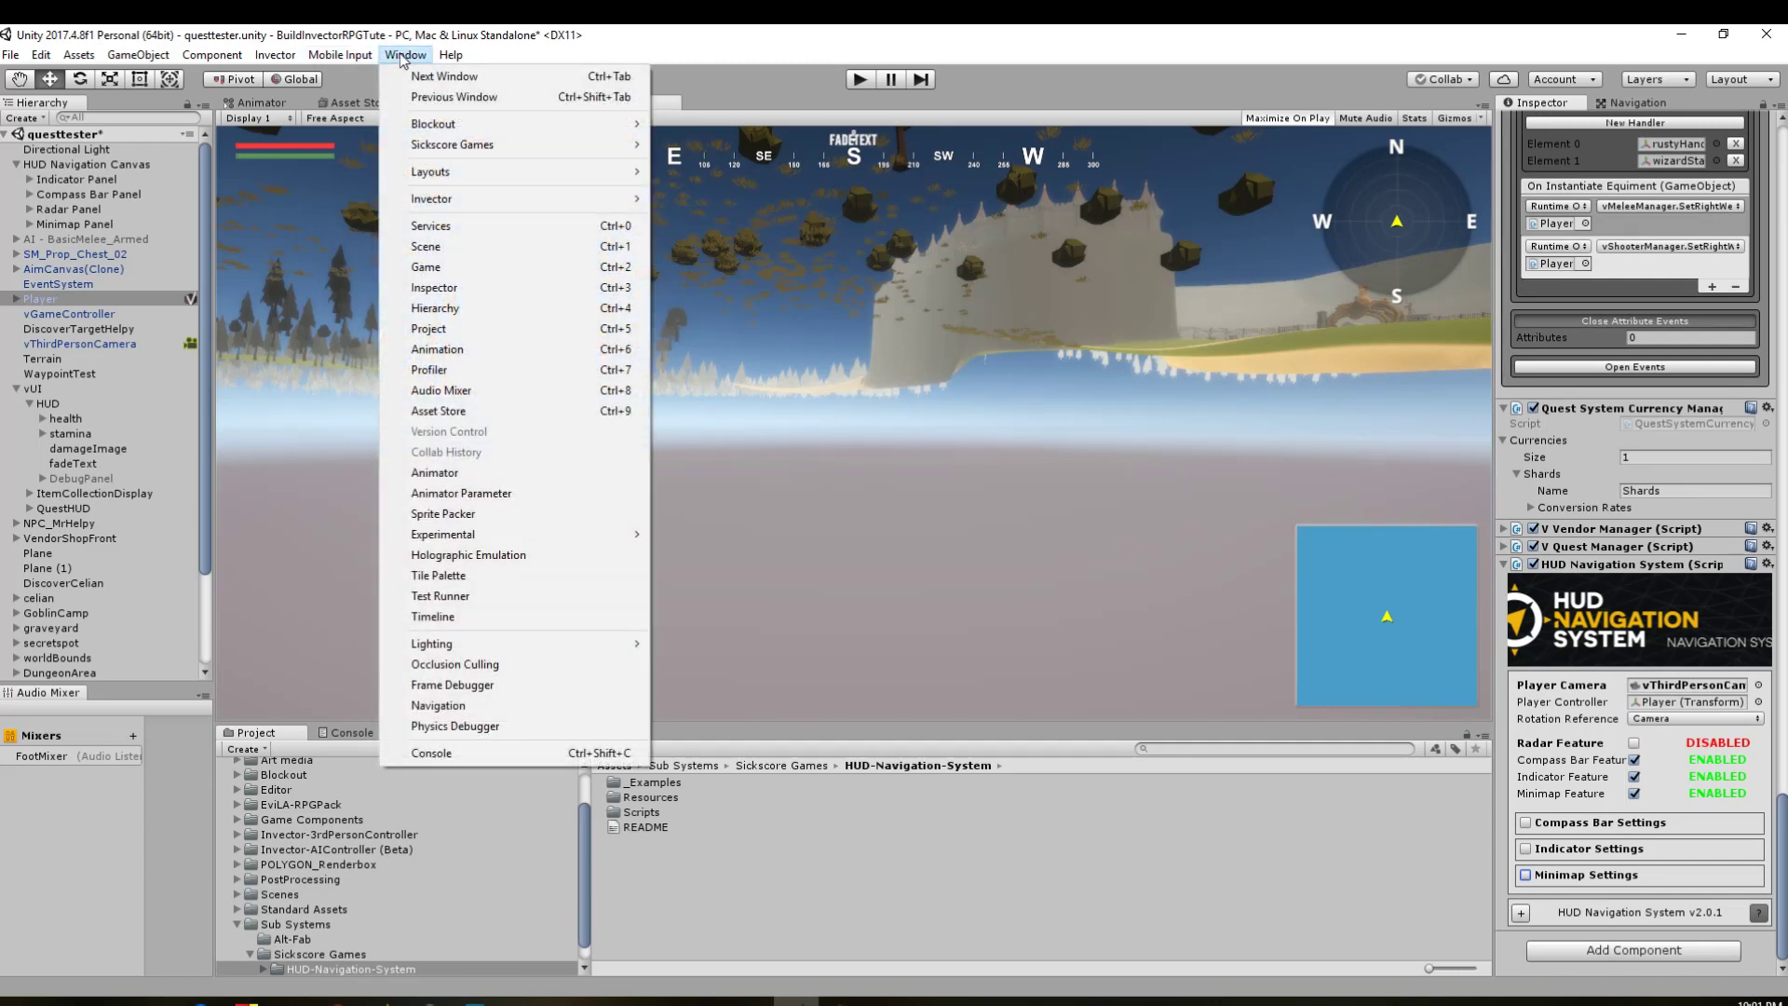
{"action": "mouse_move", "coordinate": [559, 145]}
{"action": "mouse_move", "coordinate": [741, 147]}
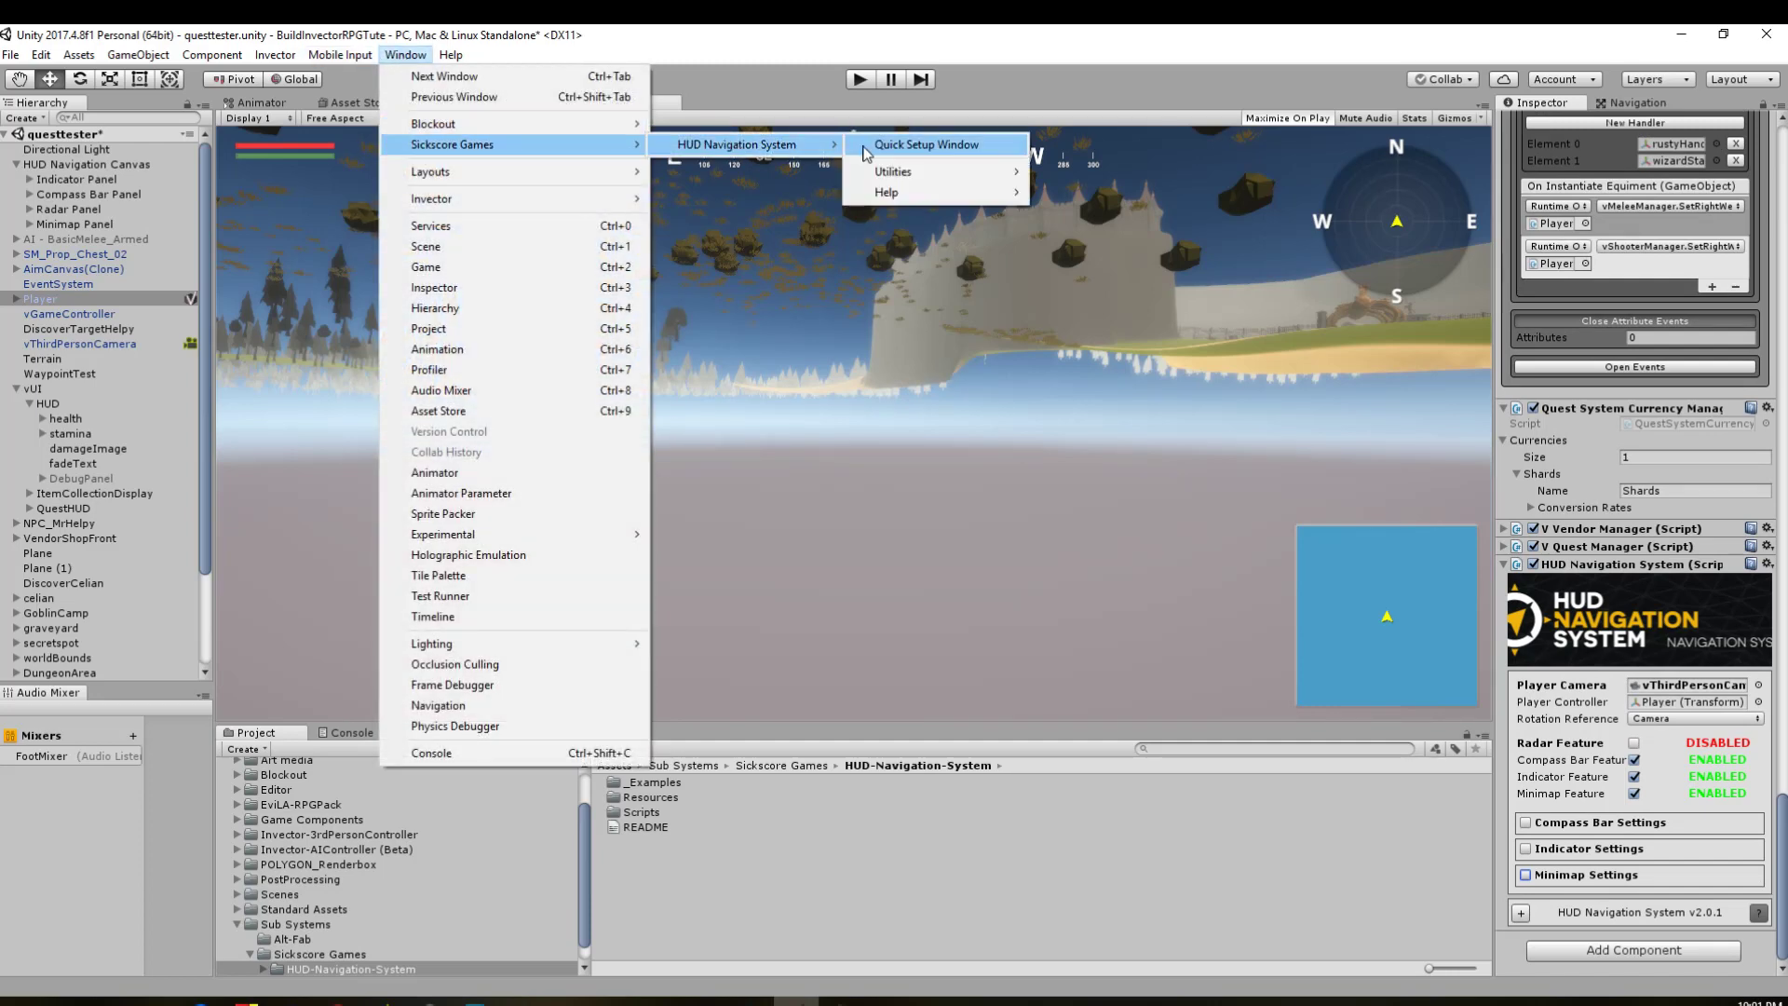
{"action": "mouse_move", "coordinate": [940, 171]}
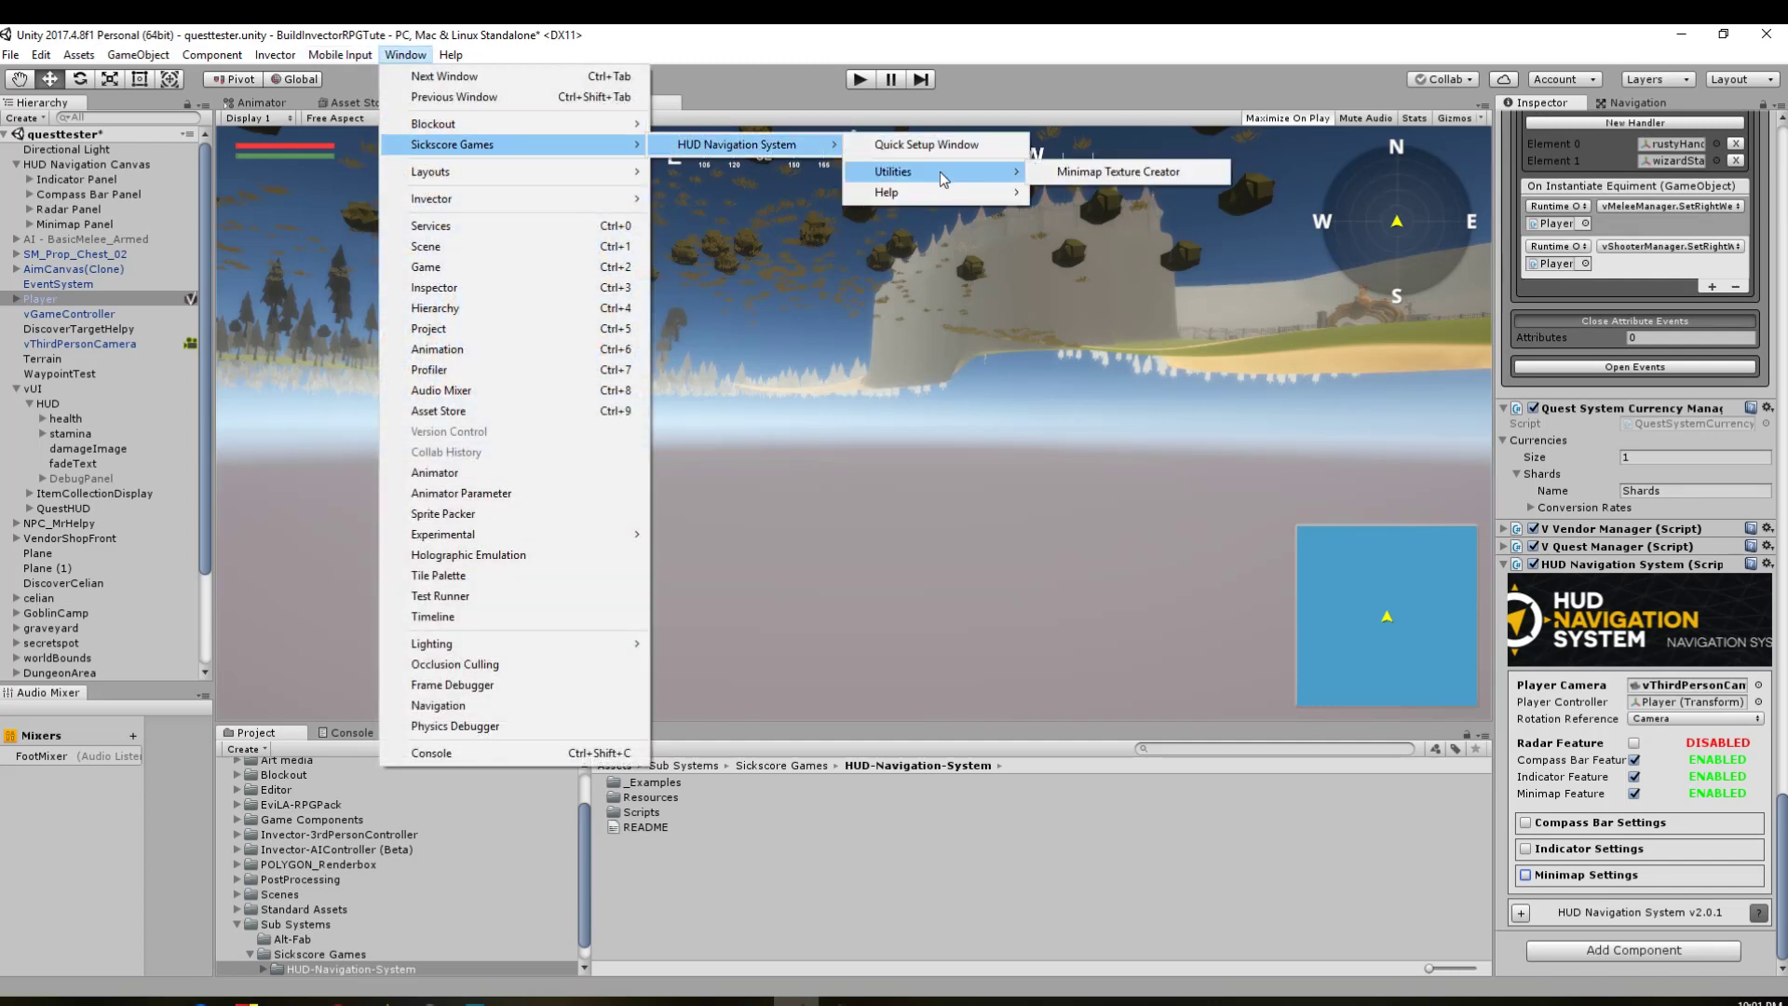
{"action": "left_click", "coordinate": [1107, 173]}
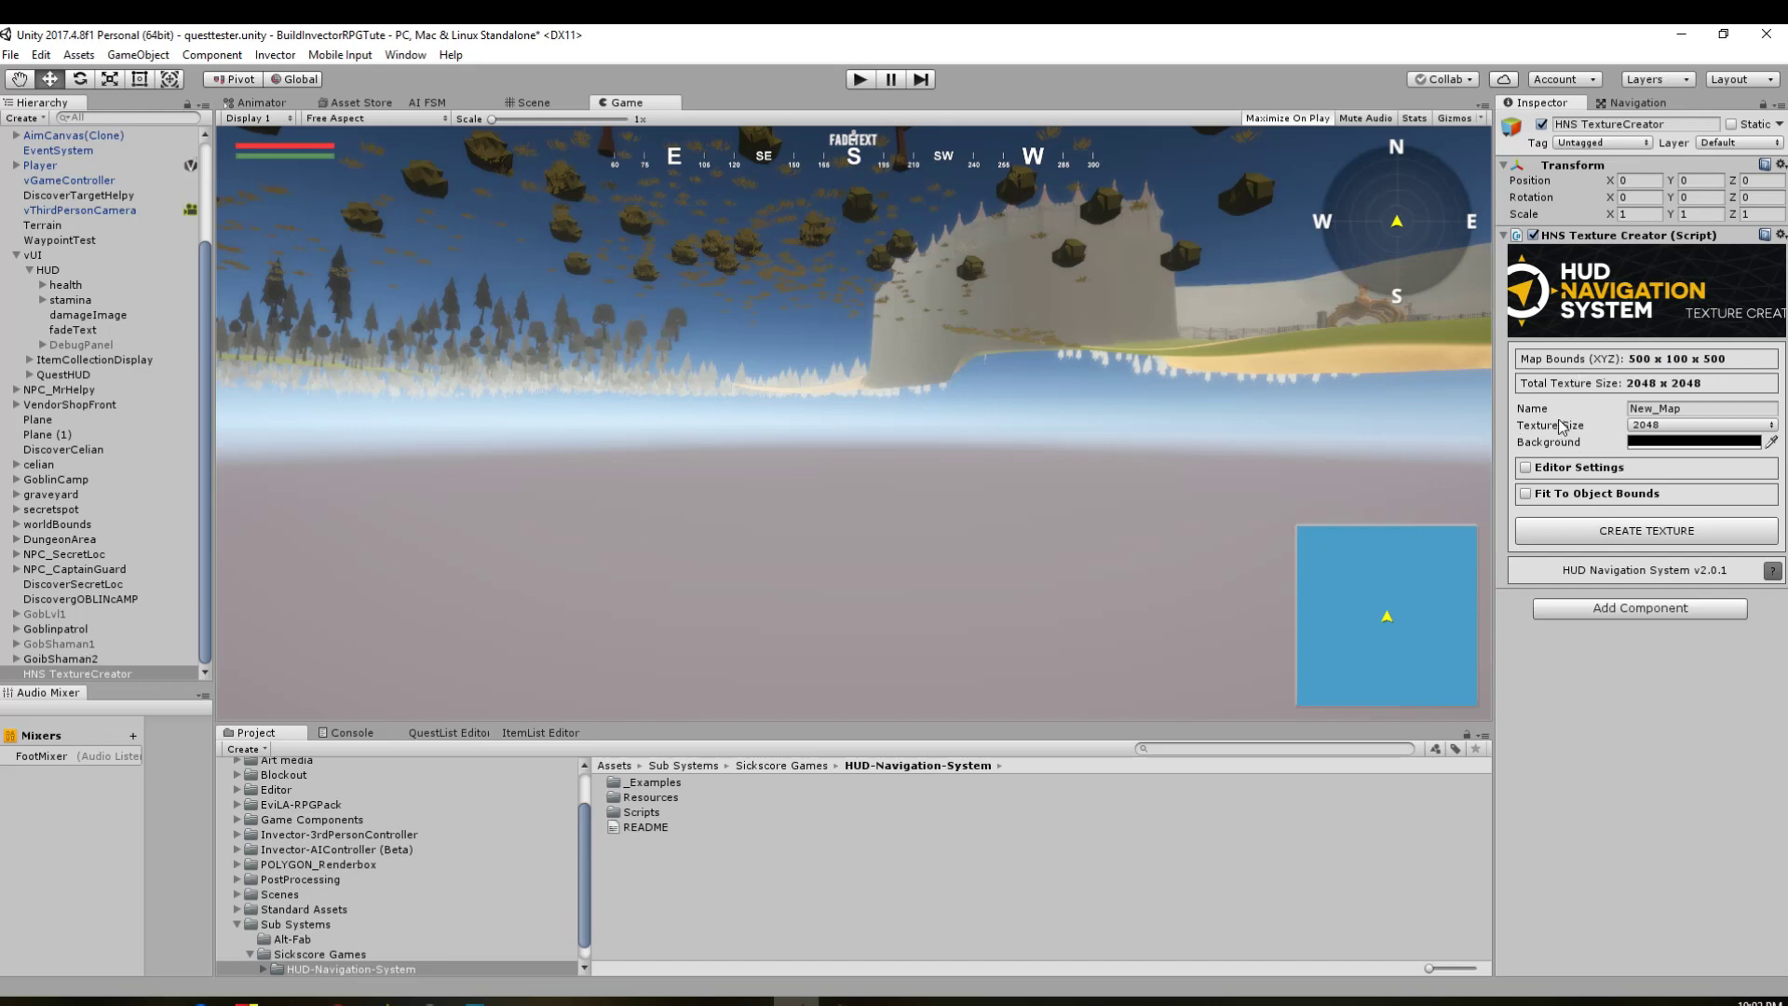
Step: Check the Terrain's size in its terrain settings and return to the HNS TextureCreator object
{"action": "left_click", "coordinate": [57, 226]}
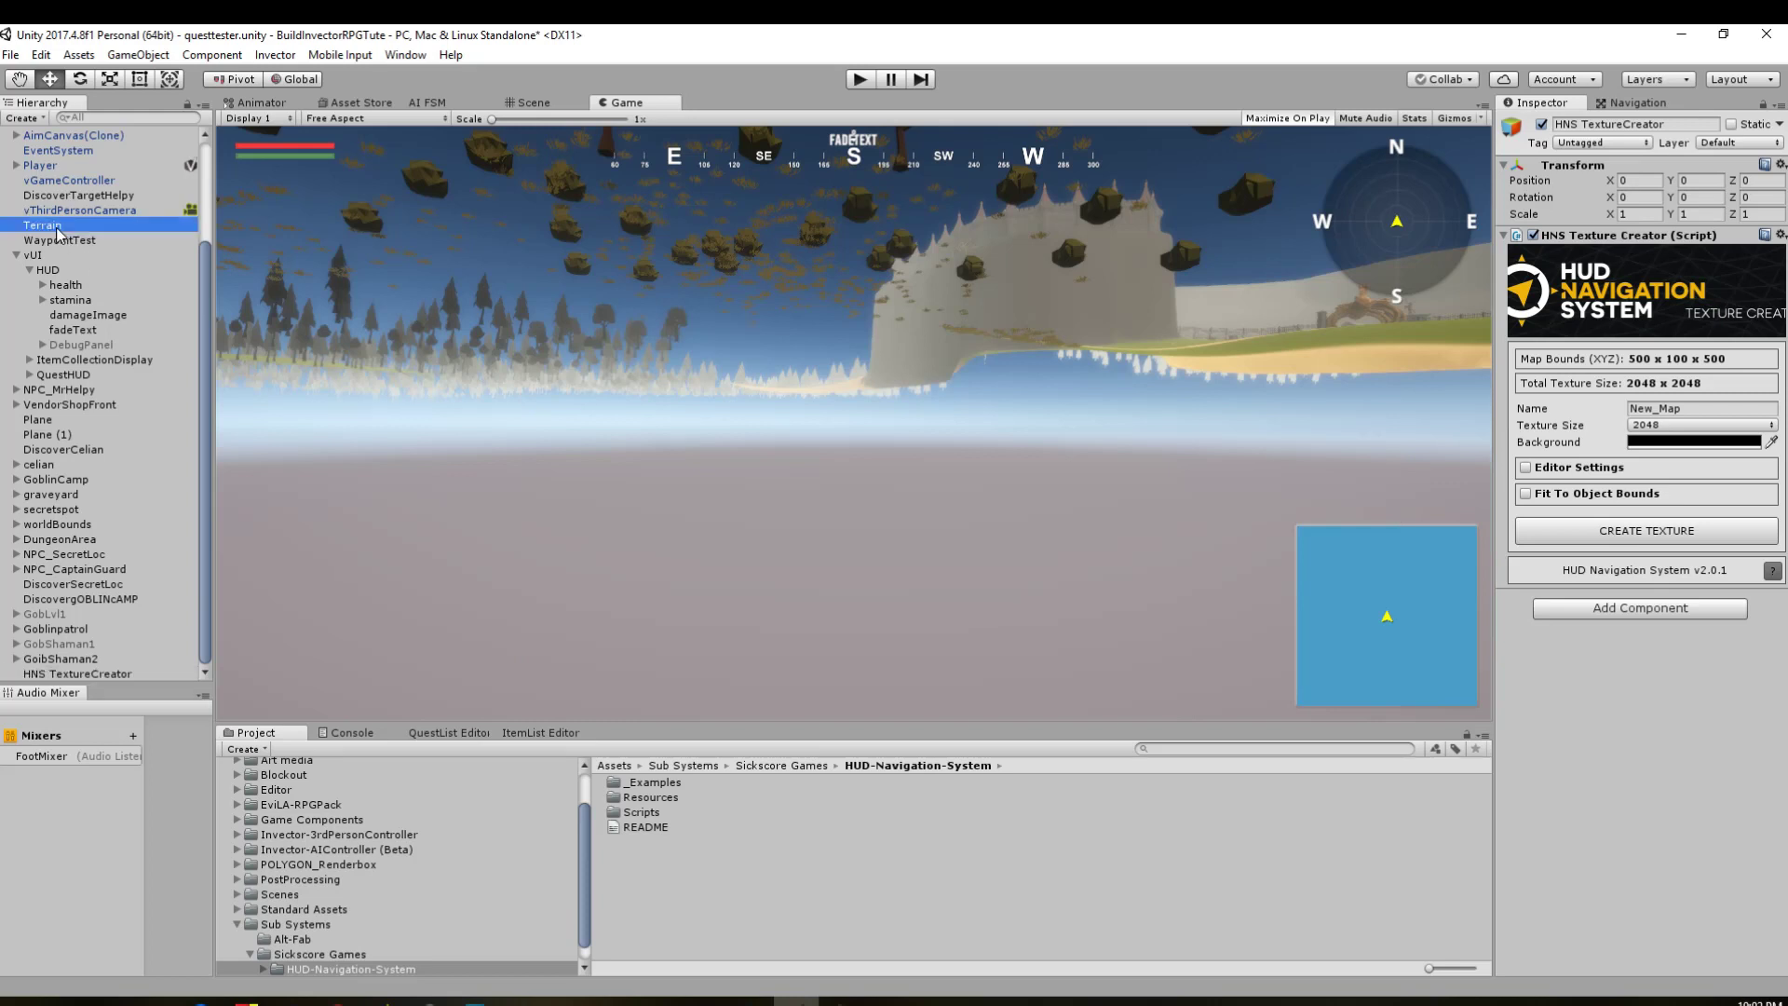
{"action": "left_click", "coordinate": [1735, 255]}
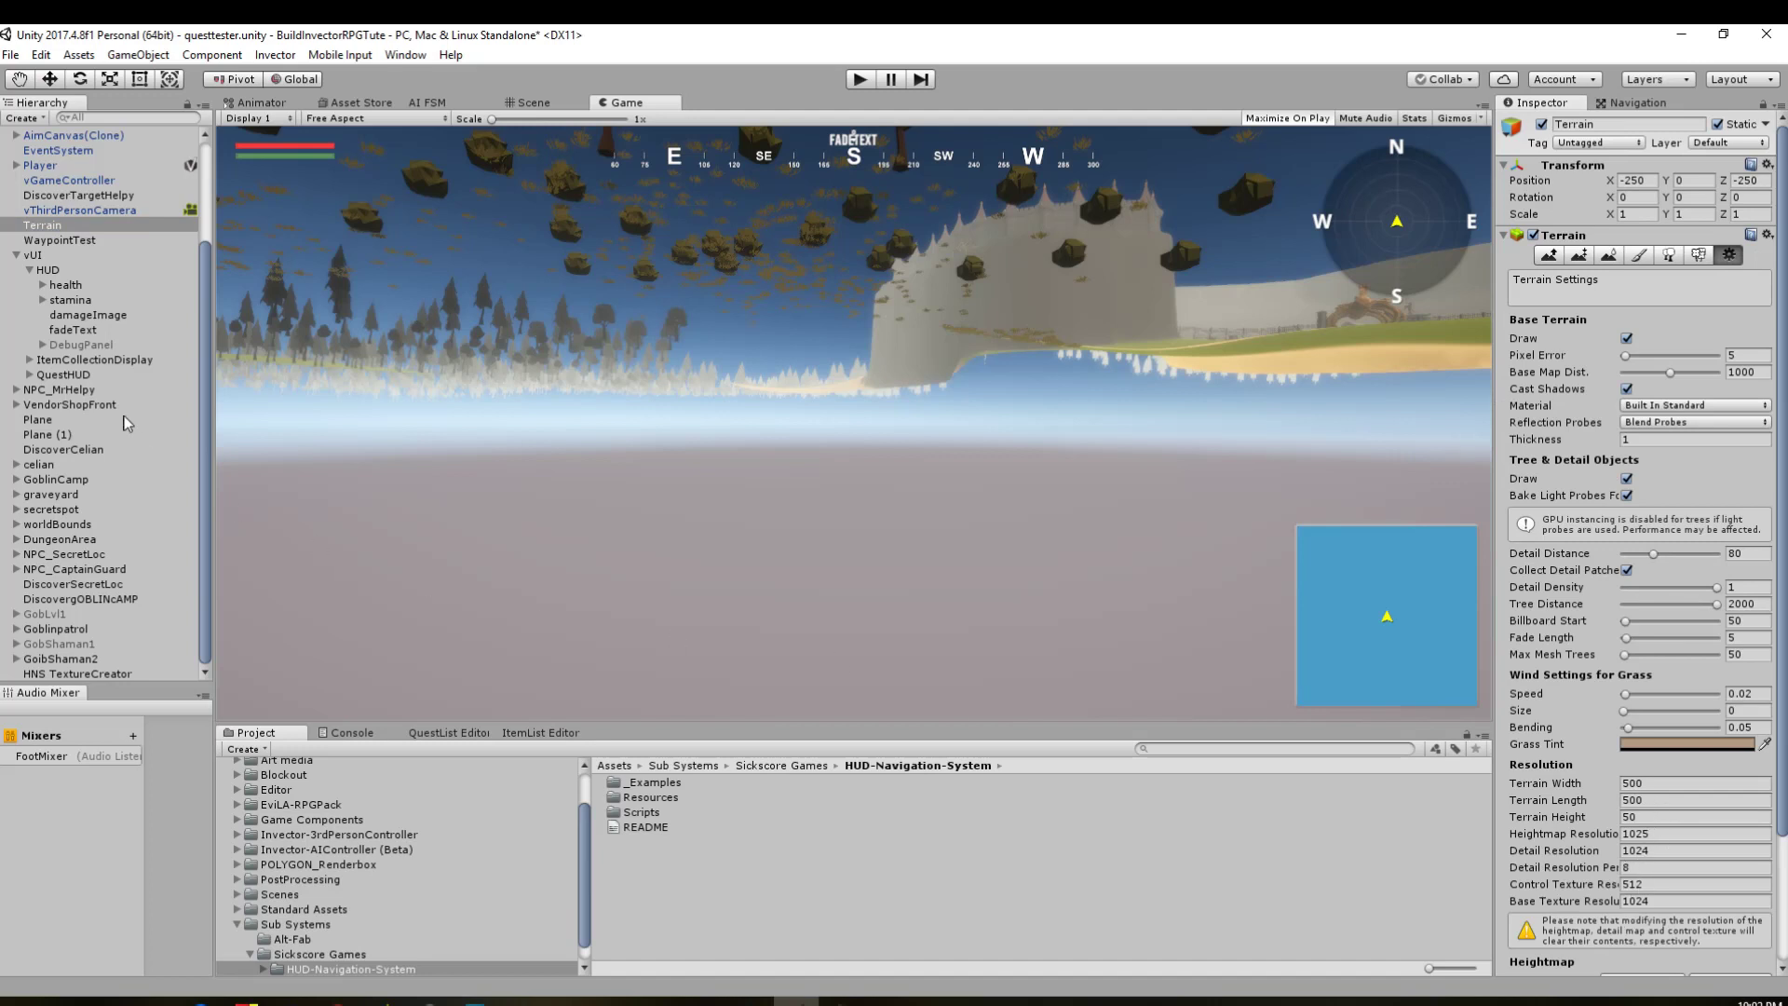
{"action": "left_click", "coordinate": [70, 672]}
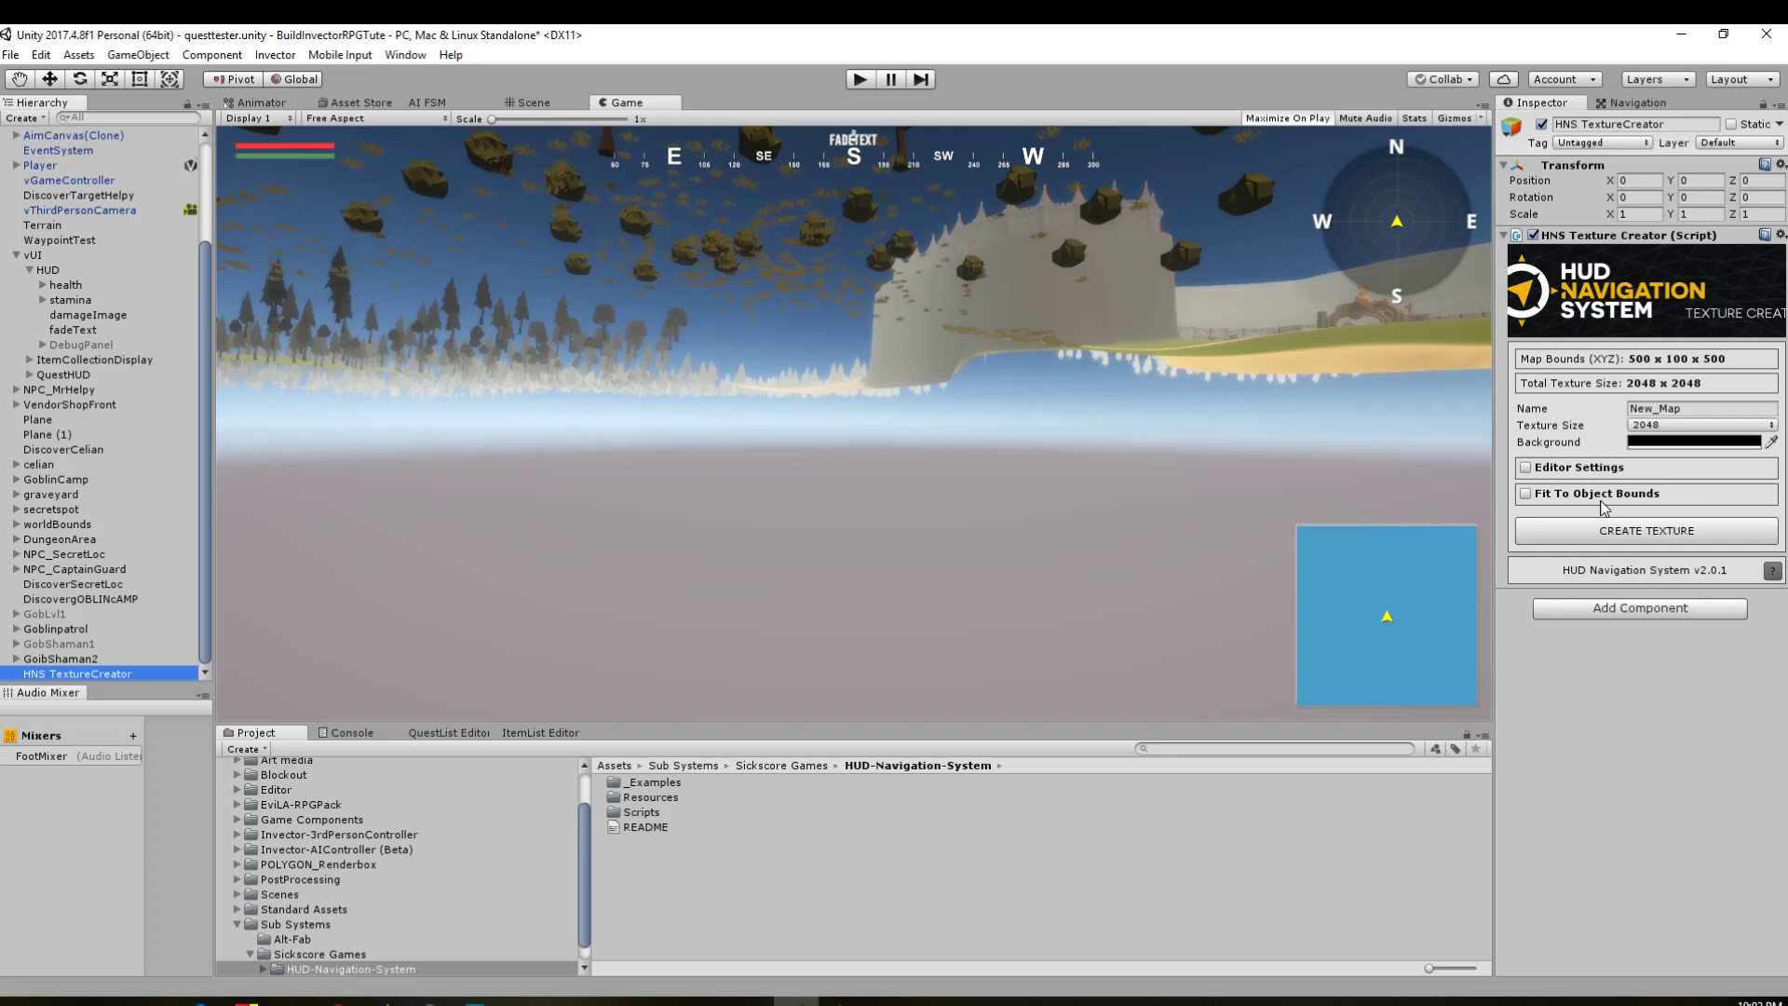
Step: Change the texture creator's Map Bounds Color to a pinkish red in its editor settings
{"action": "left_click", "coordinate": [1595, 470]}
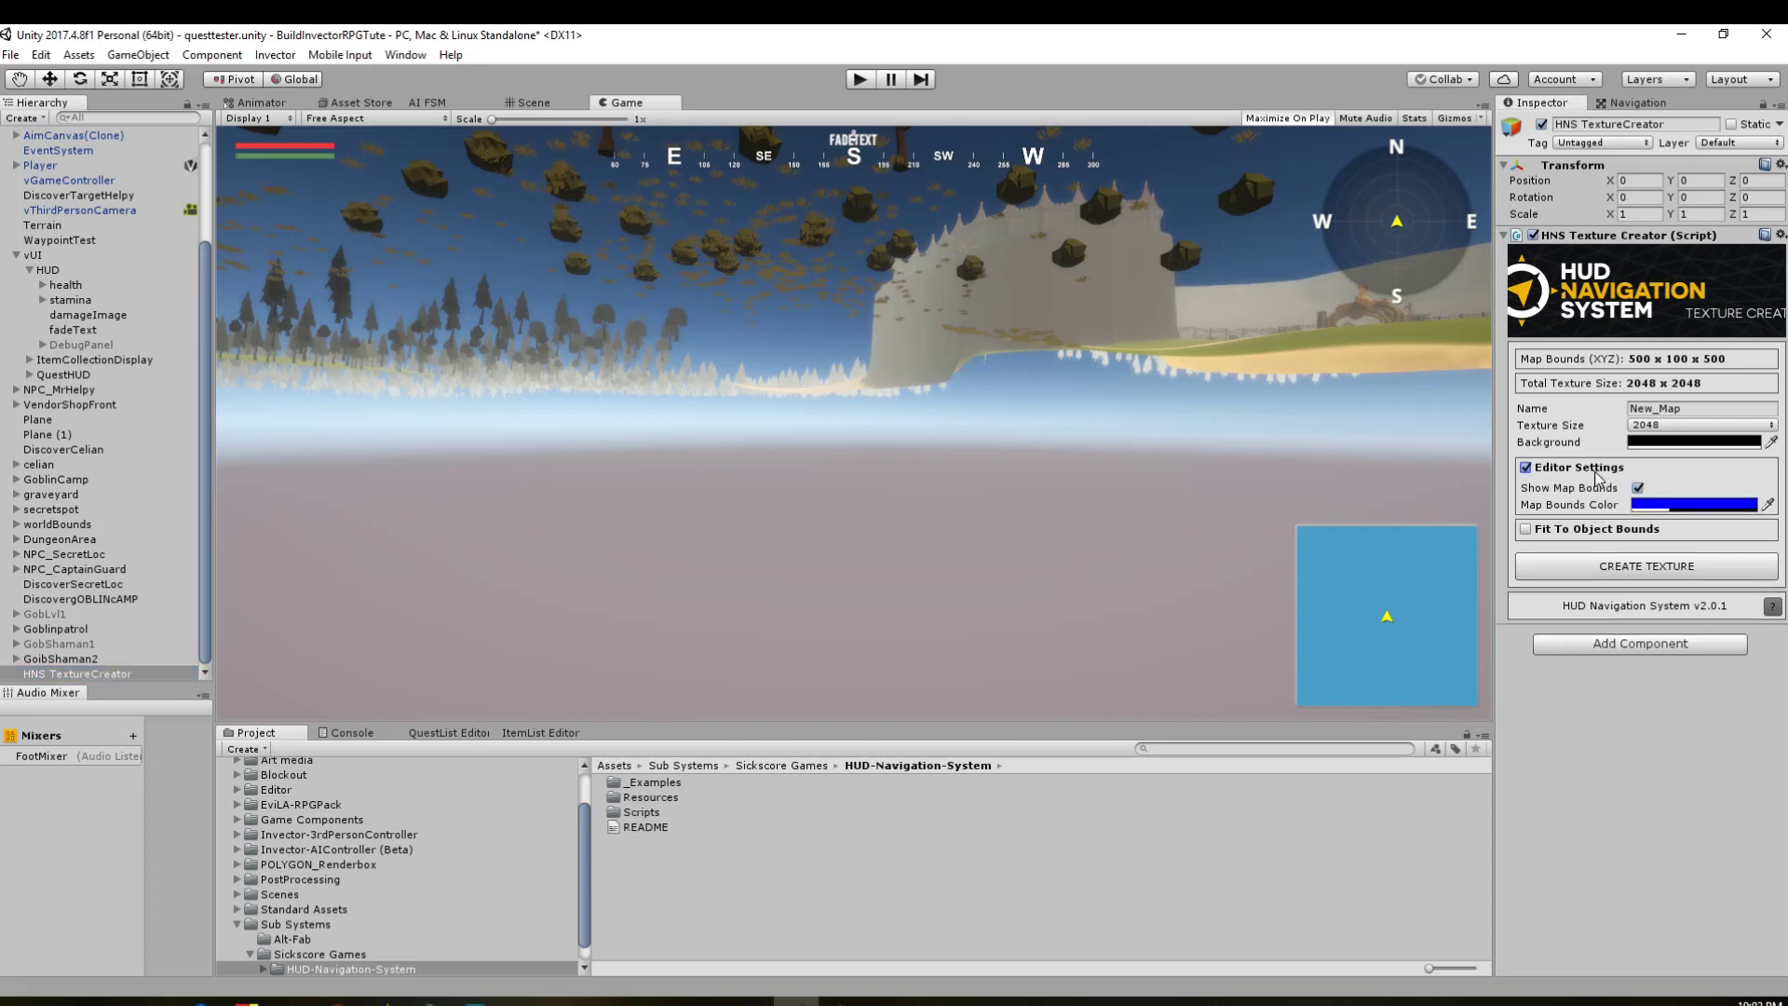
{"action": "left_click", "coordinate": [1693, 508]}
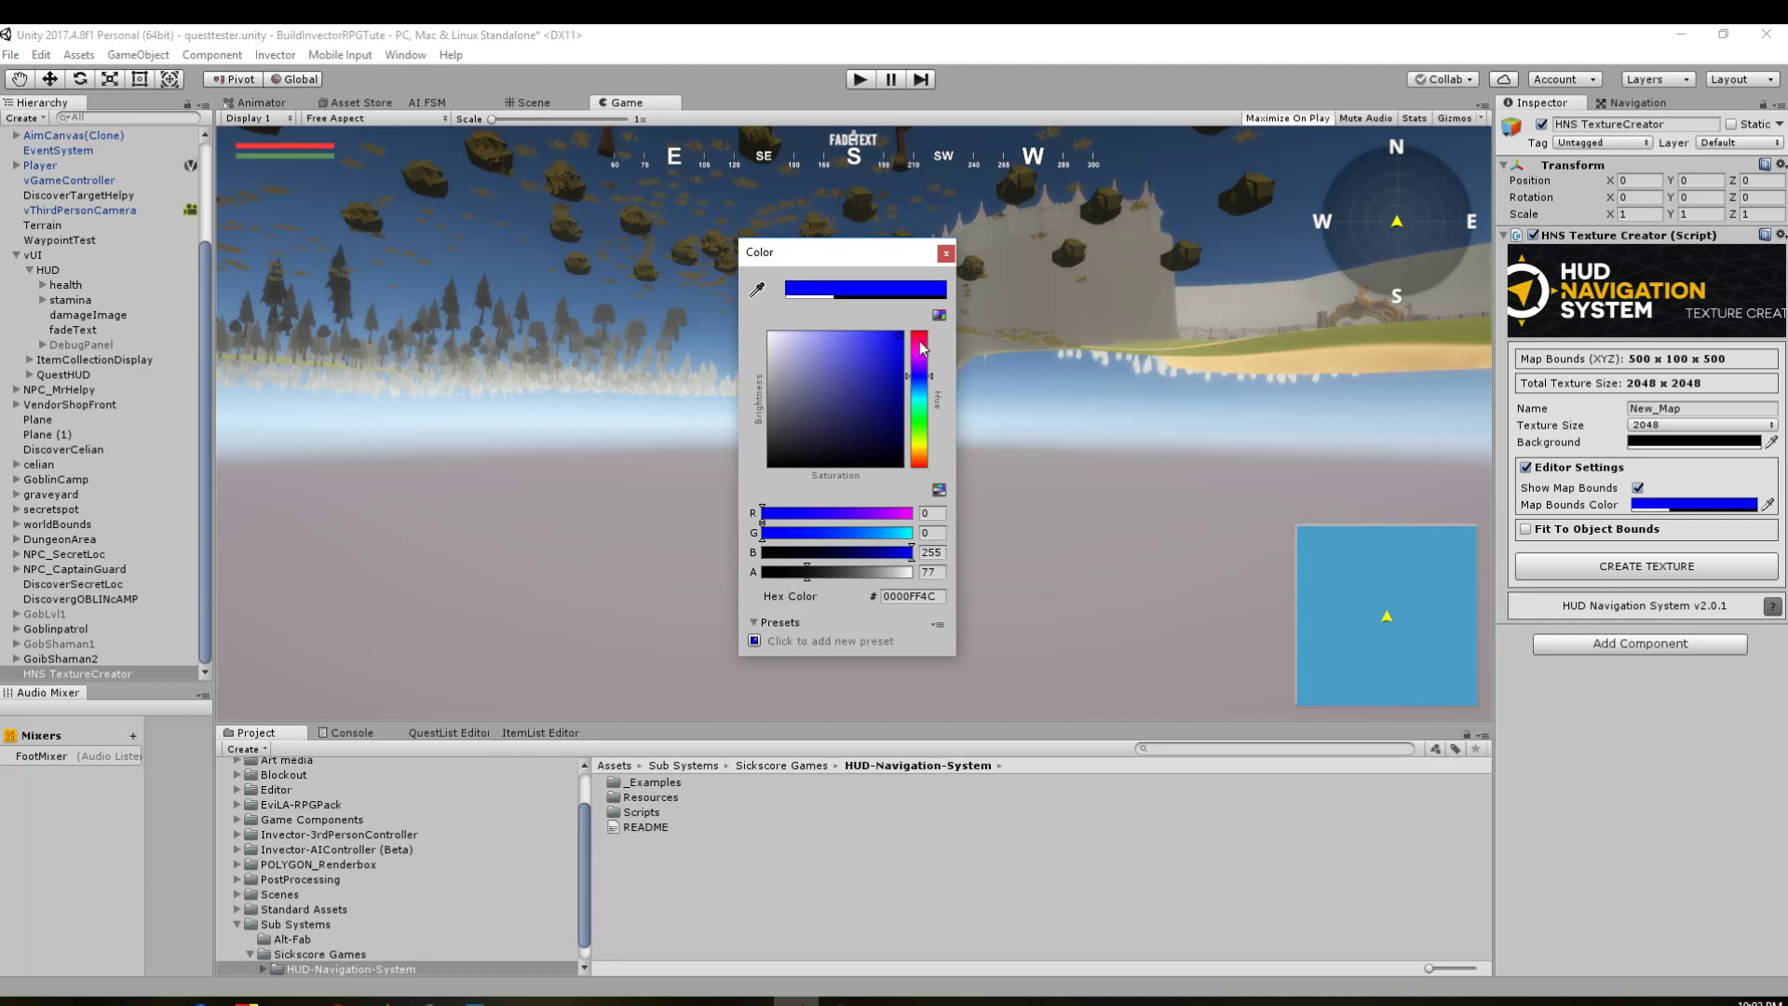
{"action": "left_click_drag", "start_coordinate": [920, 343], "coordinate": [915, 341]}
{"action": "left_click", "coordinate": [946, 252]}
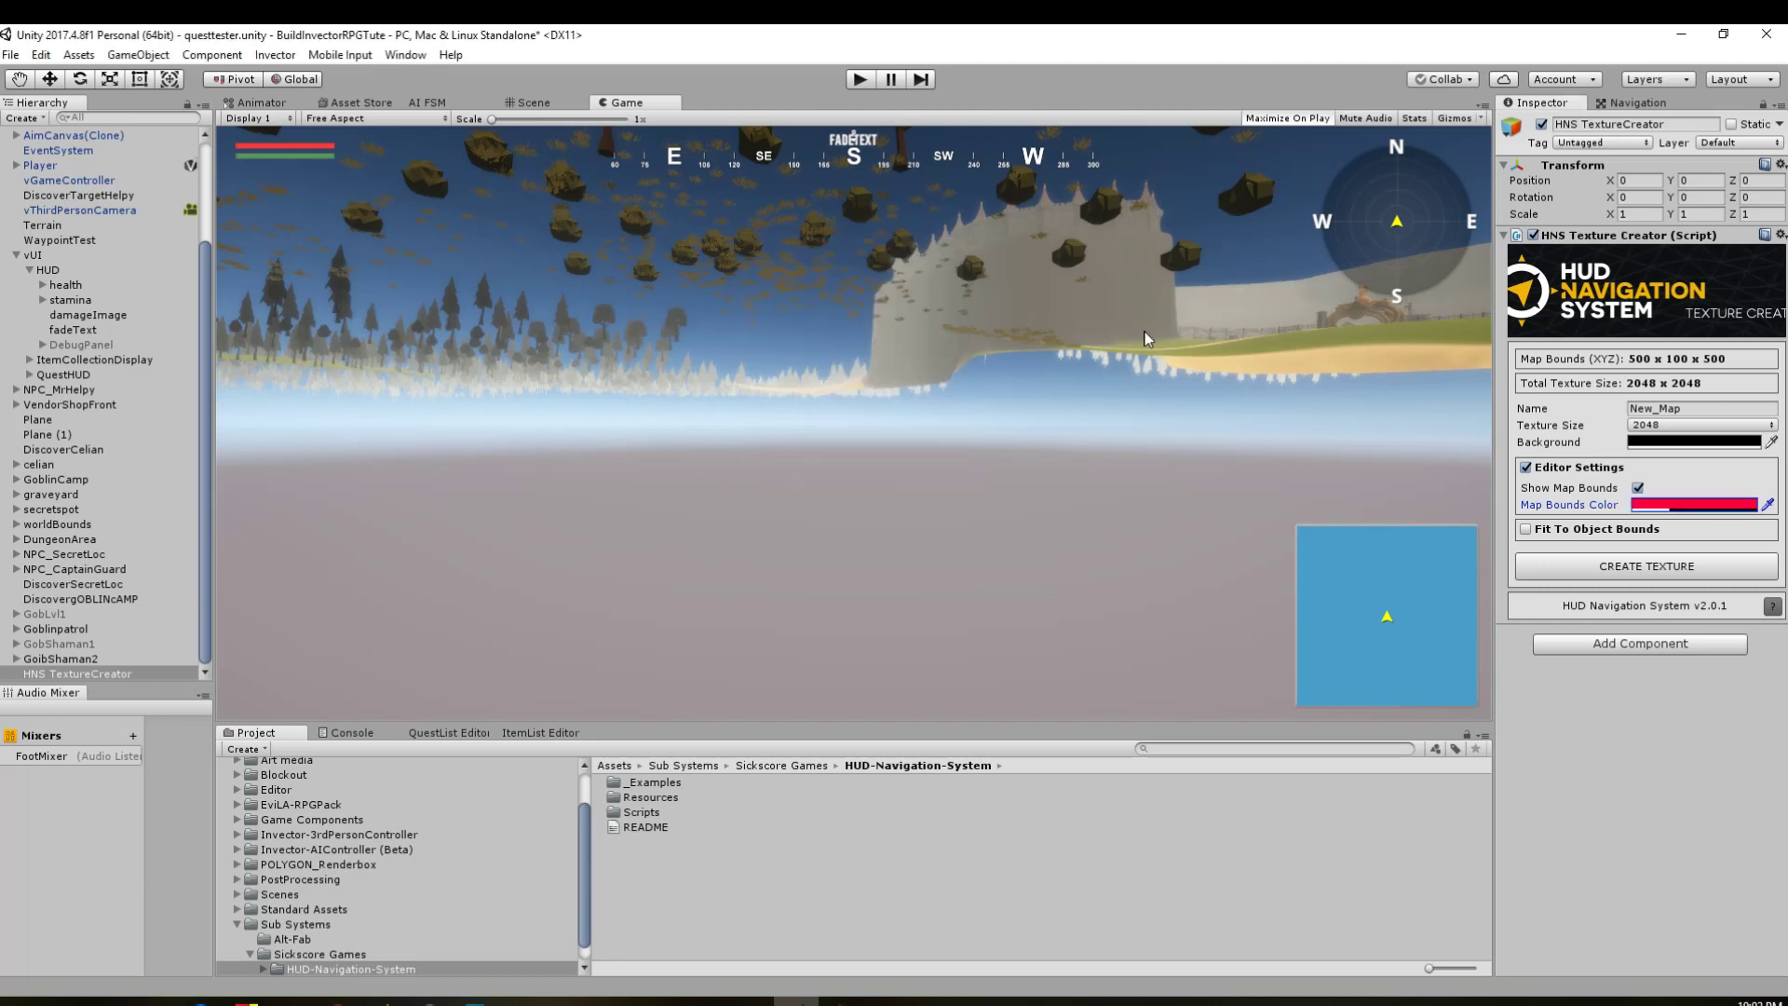
Step: Assign the Terrain as the texture creator's bounds object and fit the map bounds to it
{"action": "left_click", "coordinate": [1581, 529]}
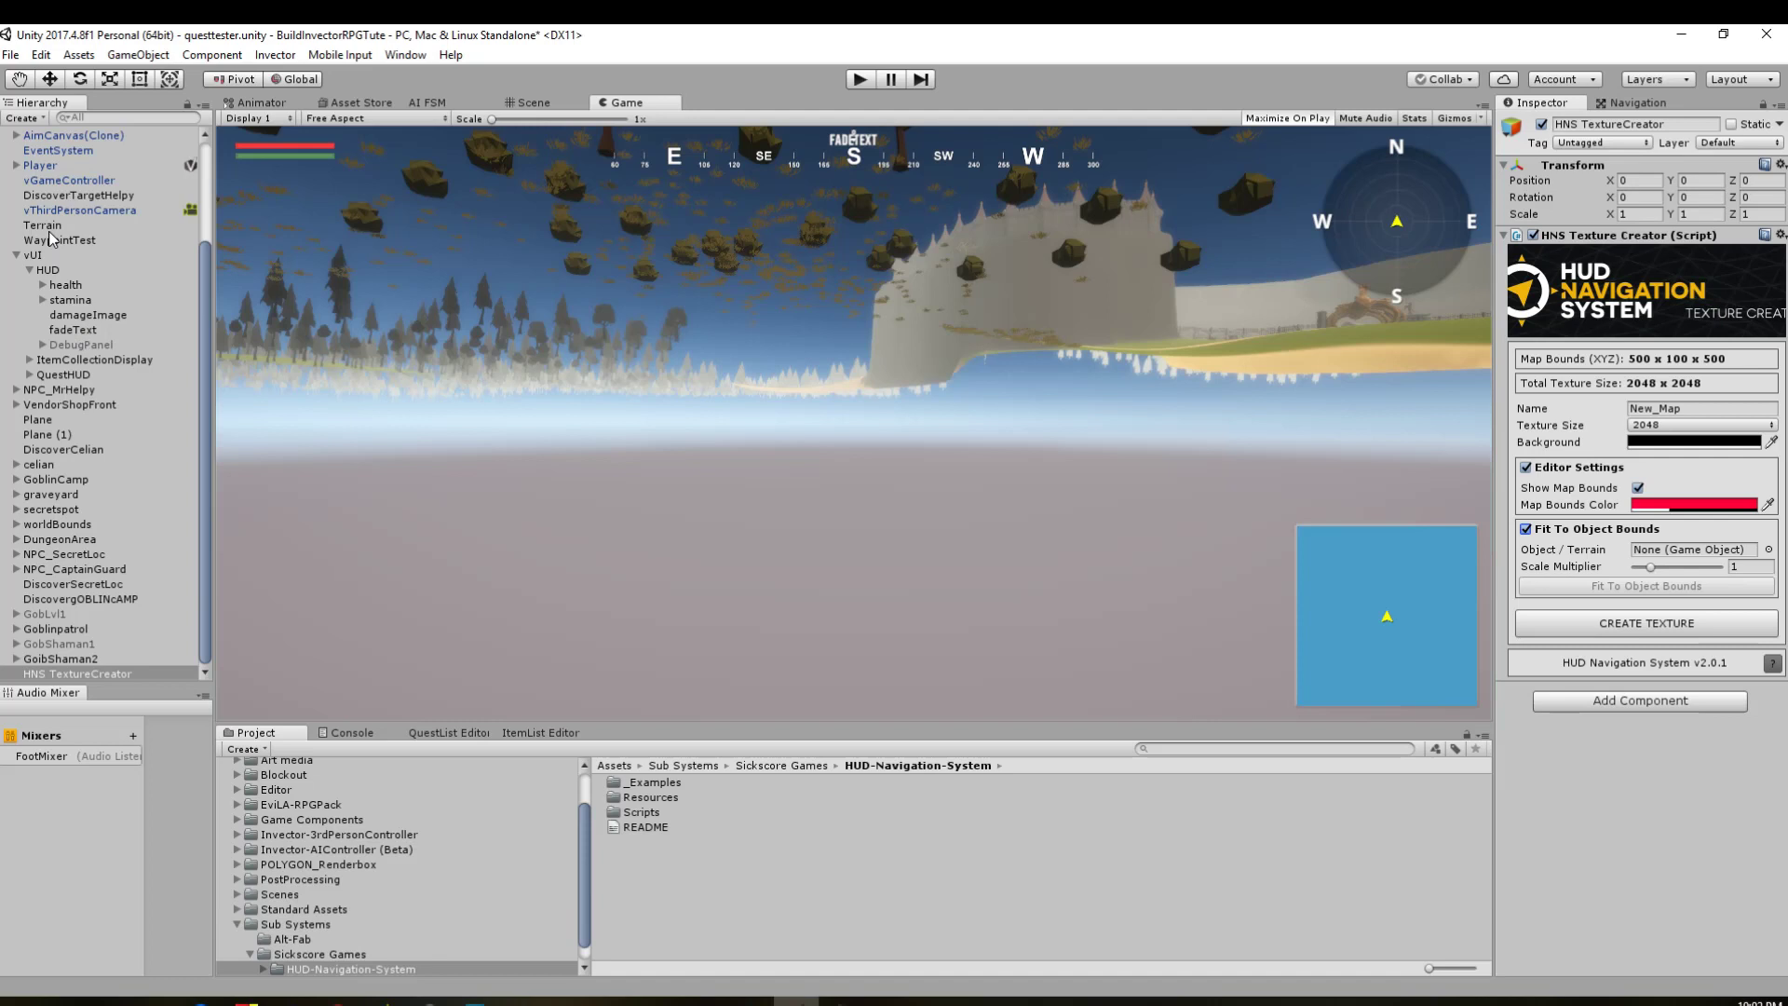
{"action": "left_click_drag", "start_coordinate": [42, 225], "coordinate": [1701, 550]}
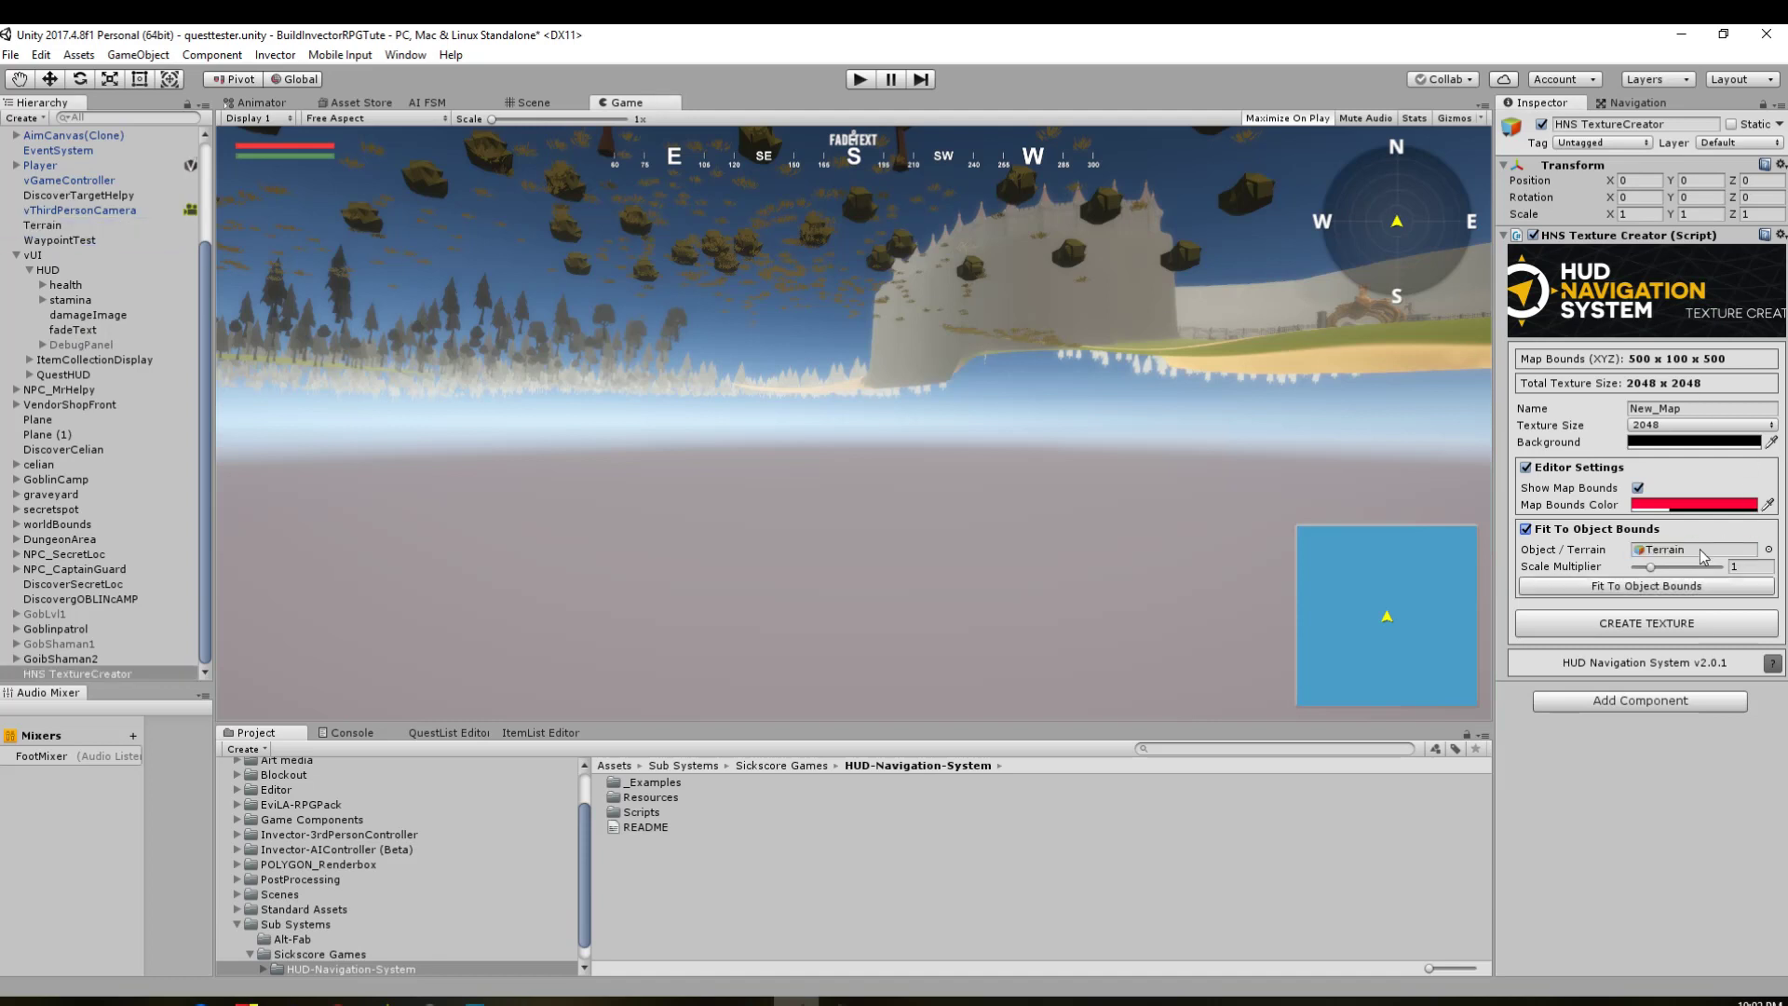
{"action": "left_click", "coordinate": [1648, 587]}
Step: Name the map DemoMap and create its 2048 texture and profile, accepting the completion dialog
{"action": "left_click", "coordinate": [1698, 410]}
{"action": "type", "text": "DE"}
{"action": "left_click", "coordinate": [1638, 626]}
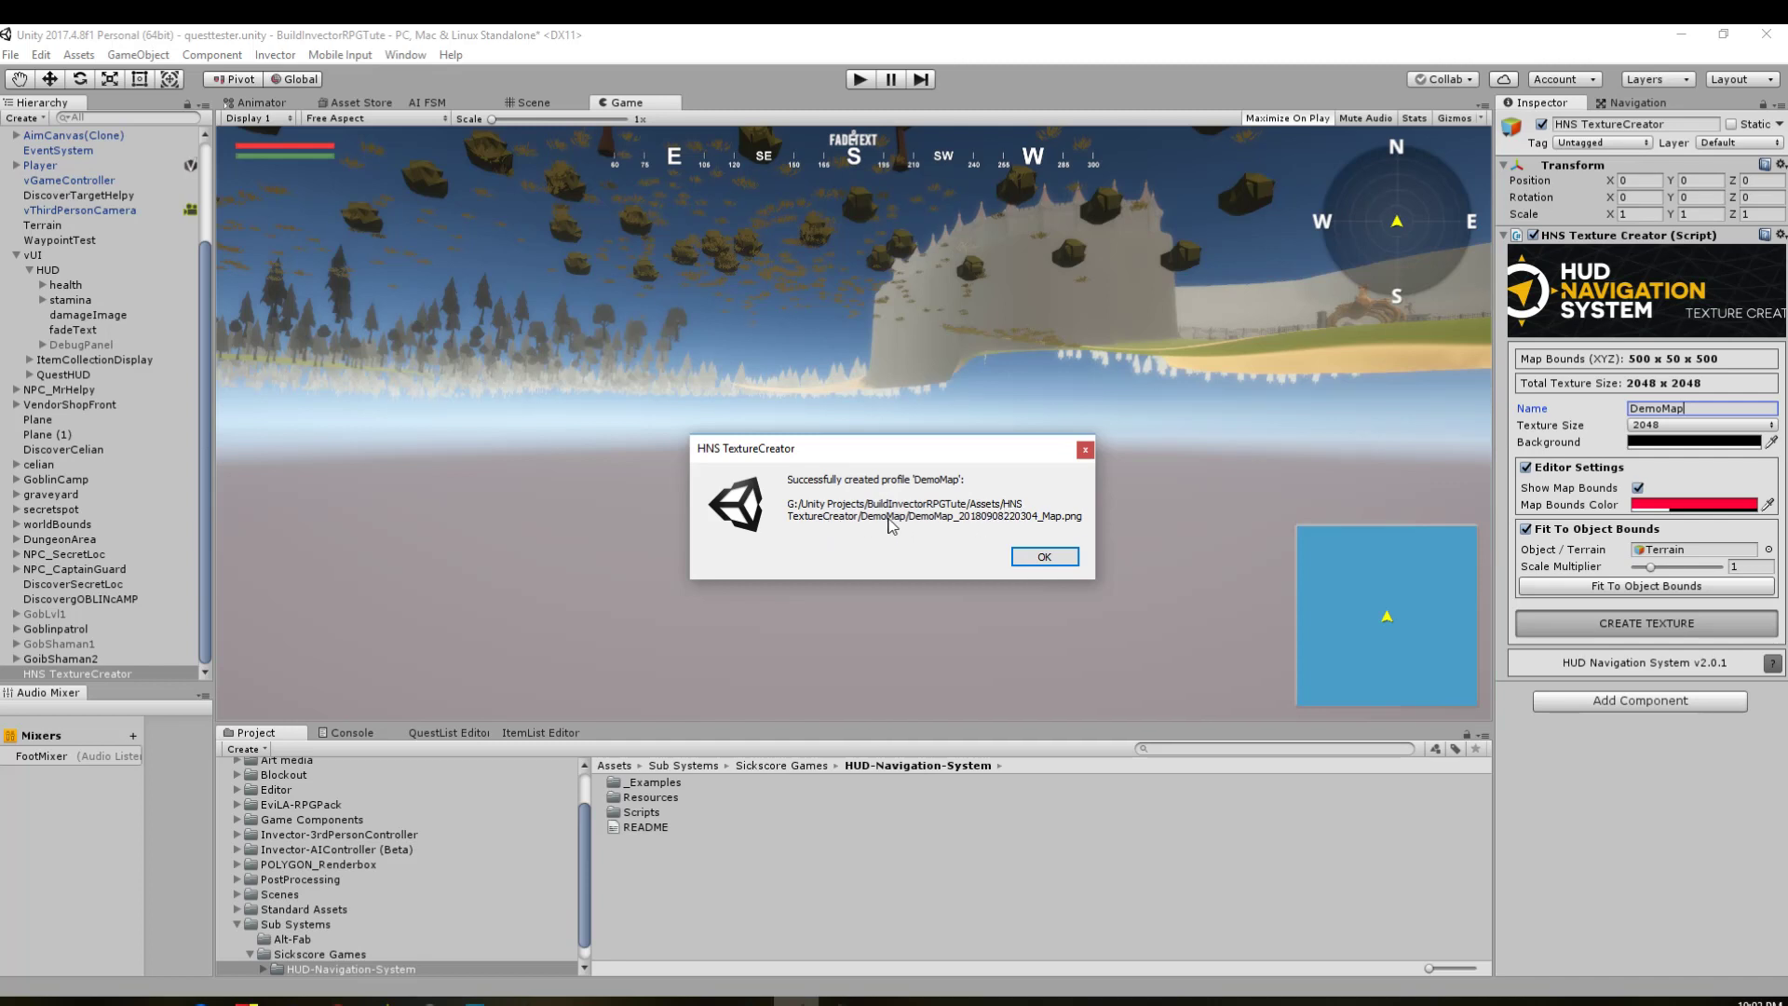
{"action": "left_click", "coordinate": [1044, 556]}
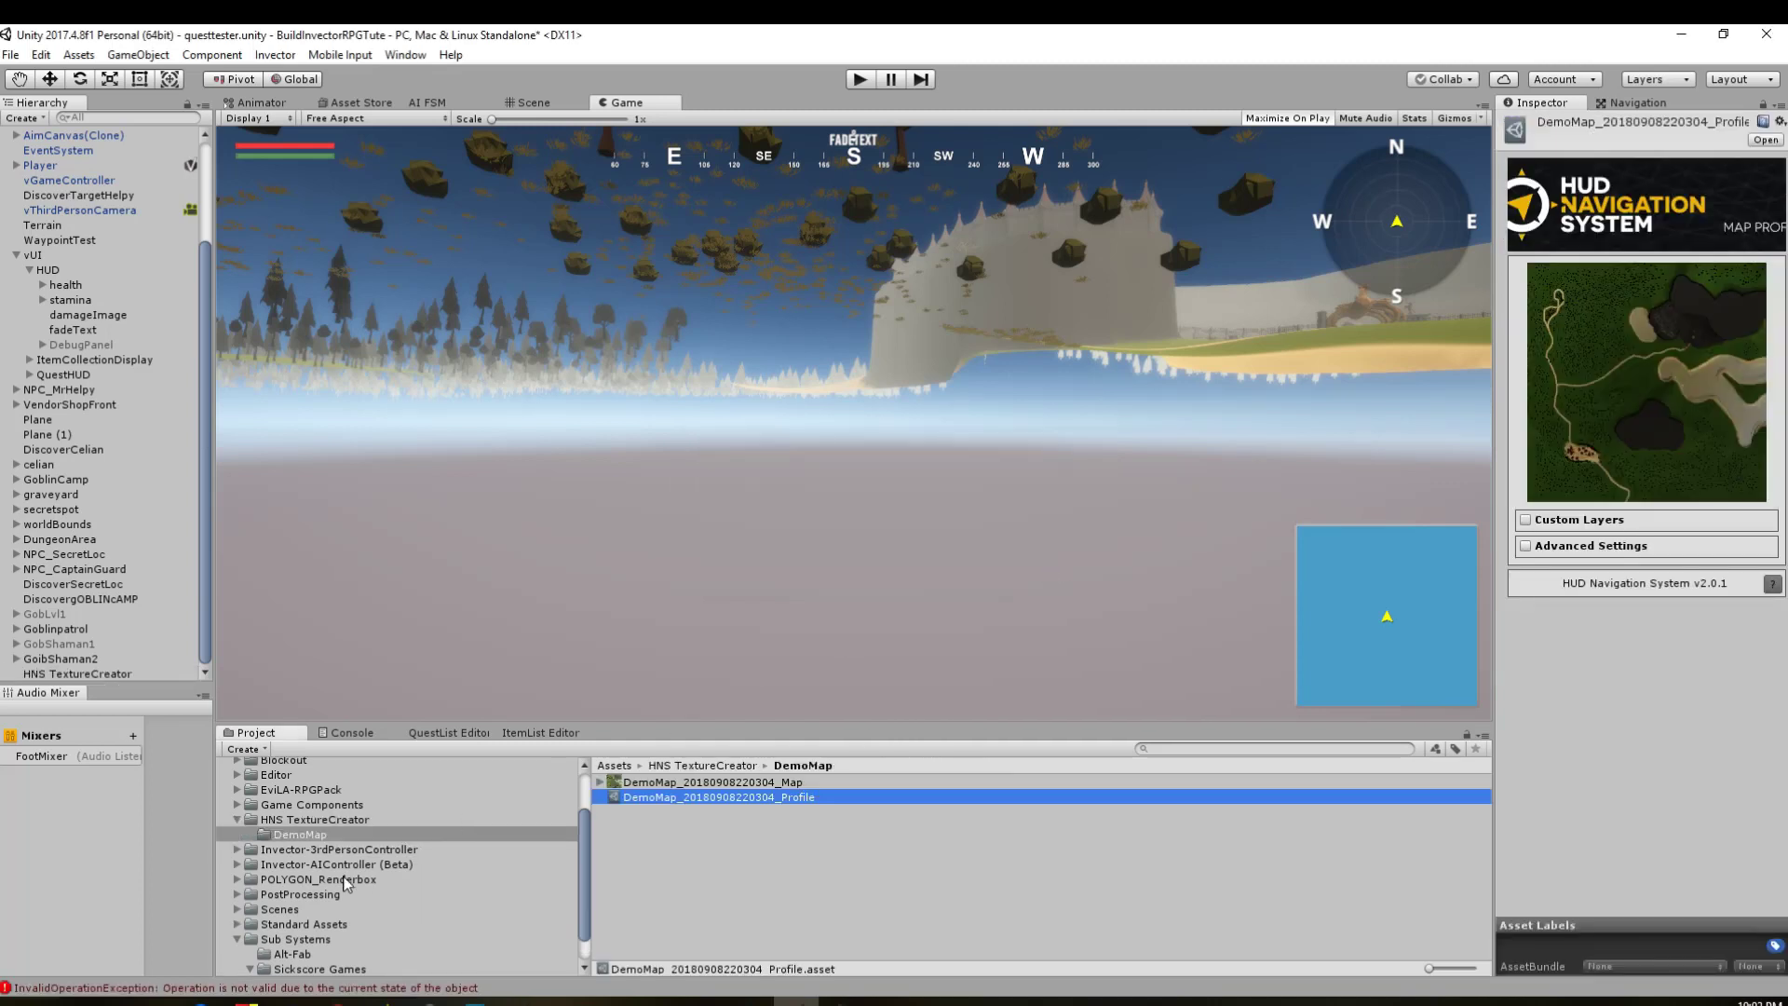
Step: Inspect the generated map texture in an enlarged preview and the map profile in the DemoMap folder
{"action": "left_click", "coordinate": [261, 819]}
{"action": "left_click", "coordinate": [278, 835]}
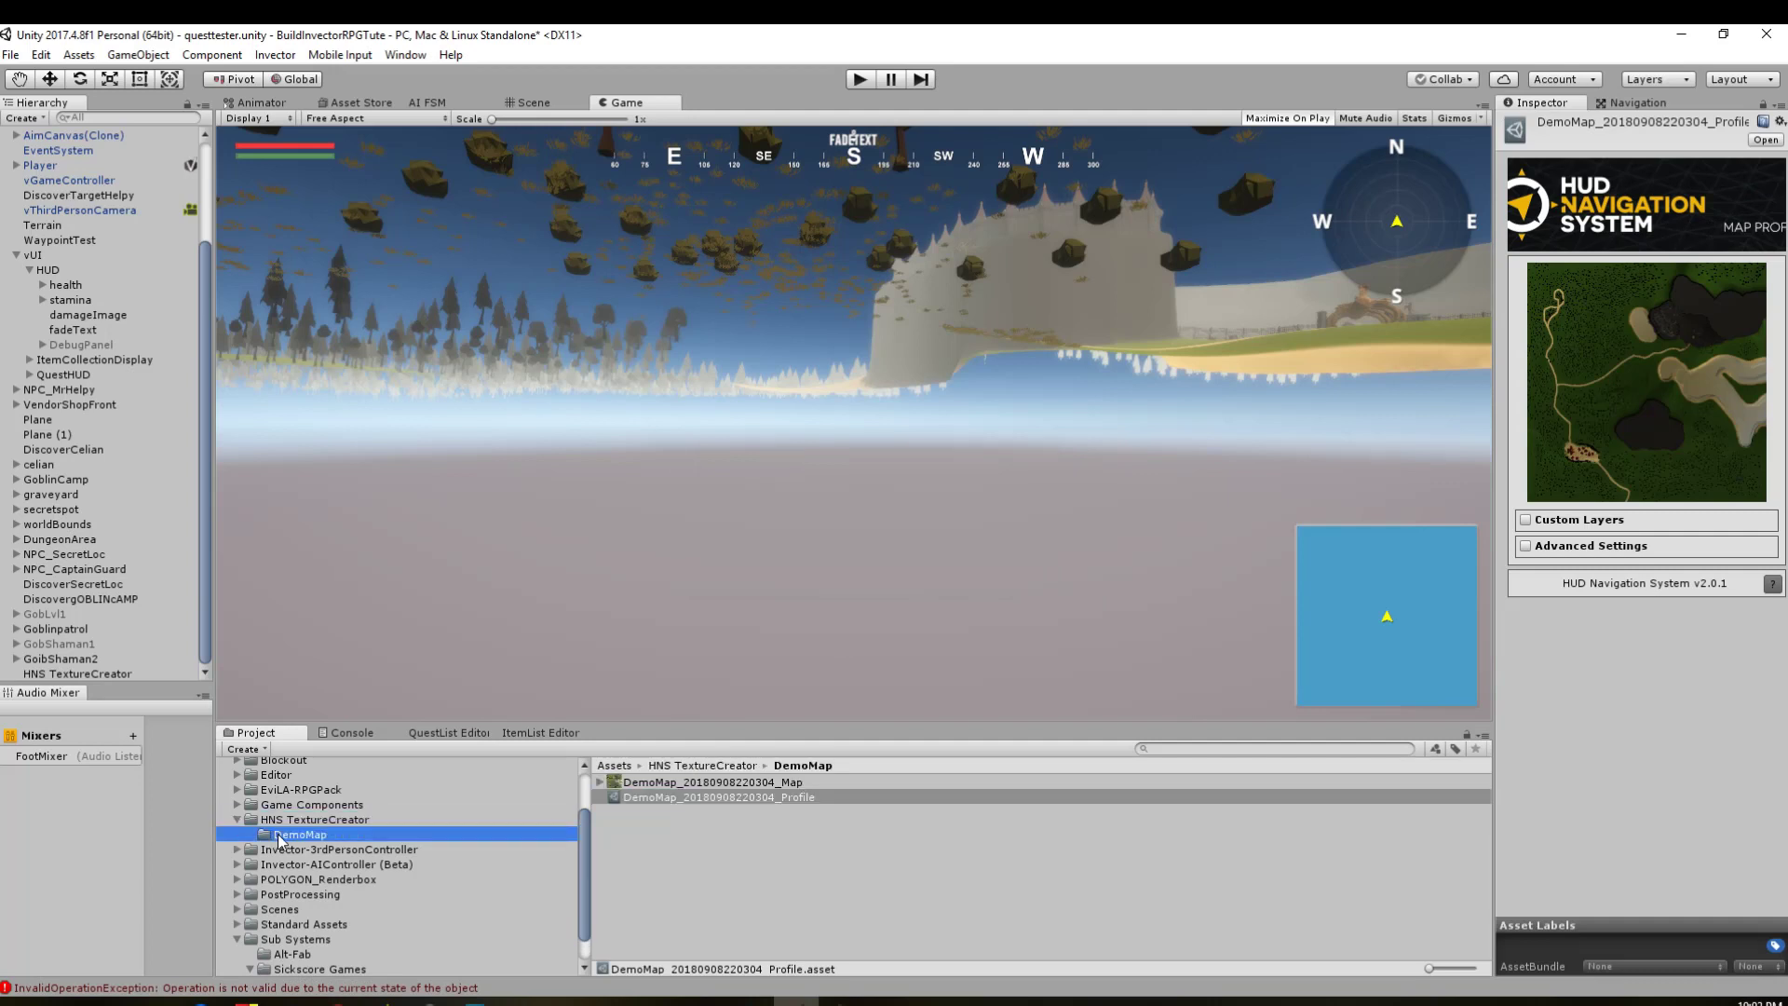
{"action": "left_click", "coordinate": [645, 783]}
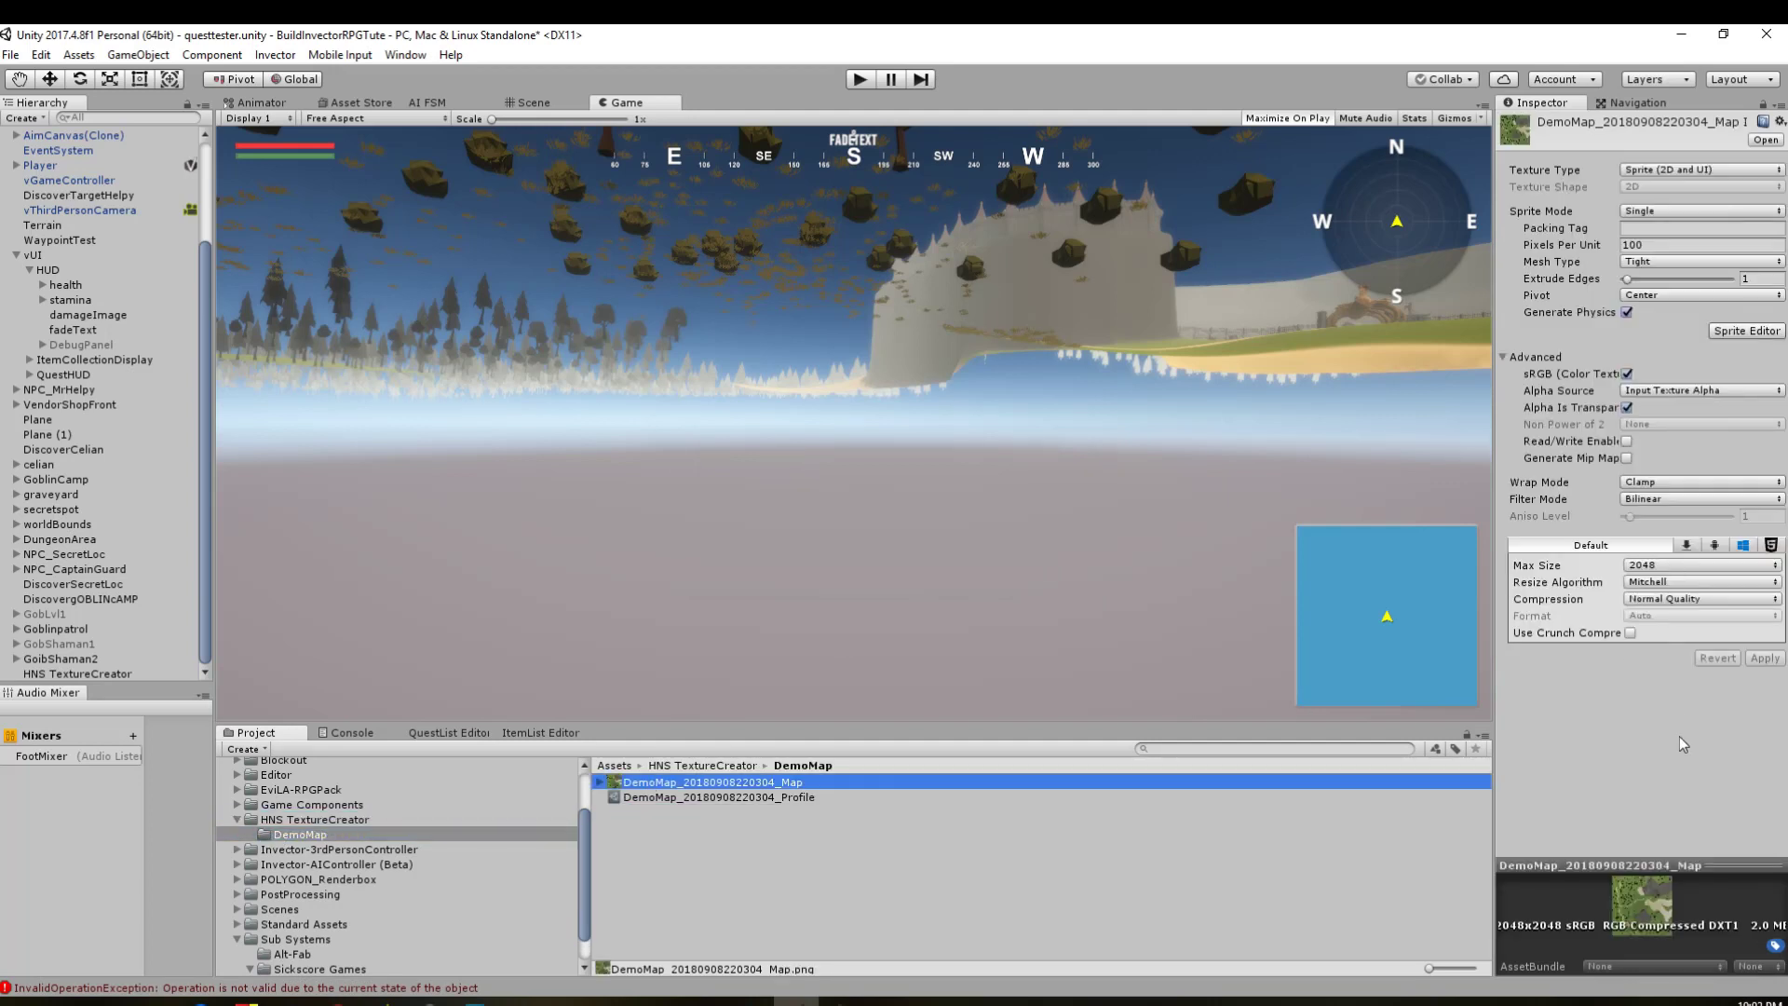
{"action": "left_click_drag", "start_coordinate": [1743, 862], "coordinate": [1748, 559]}
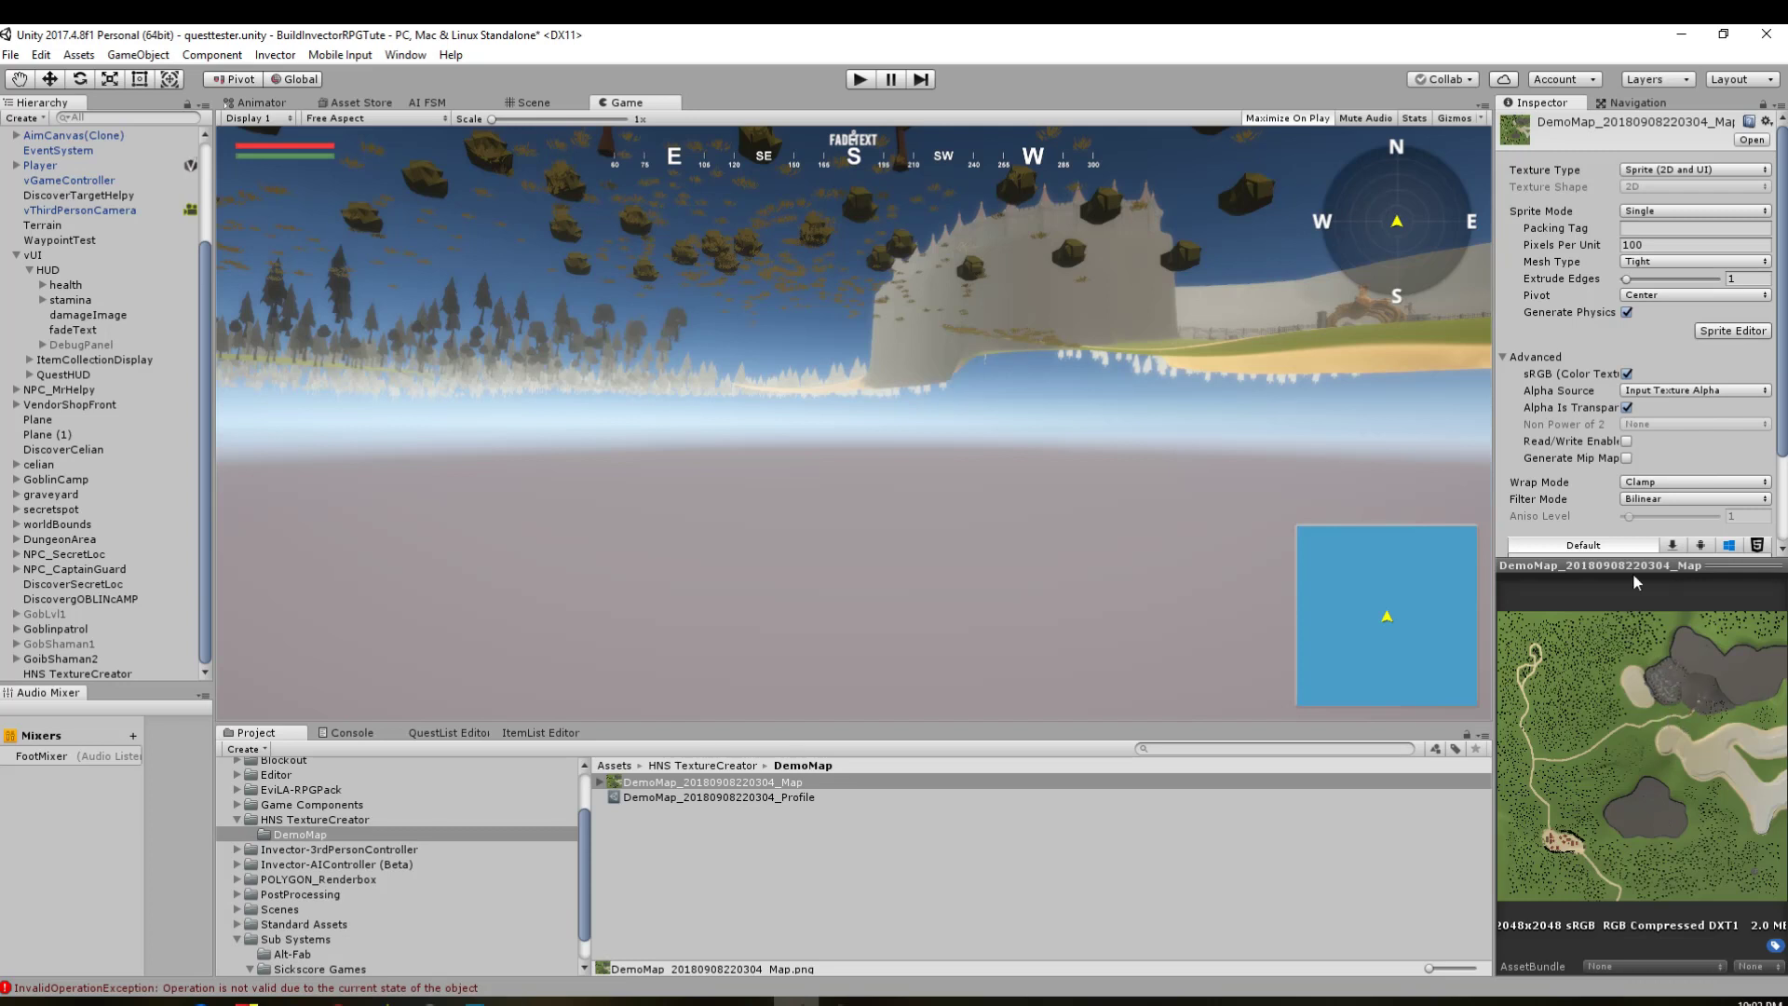
{"action": "left_click_drag", "start_coordinate": [1697, 565], "coordinate": [1720, 782]}
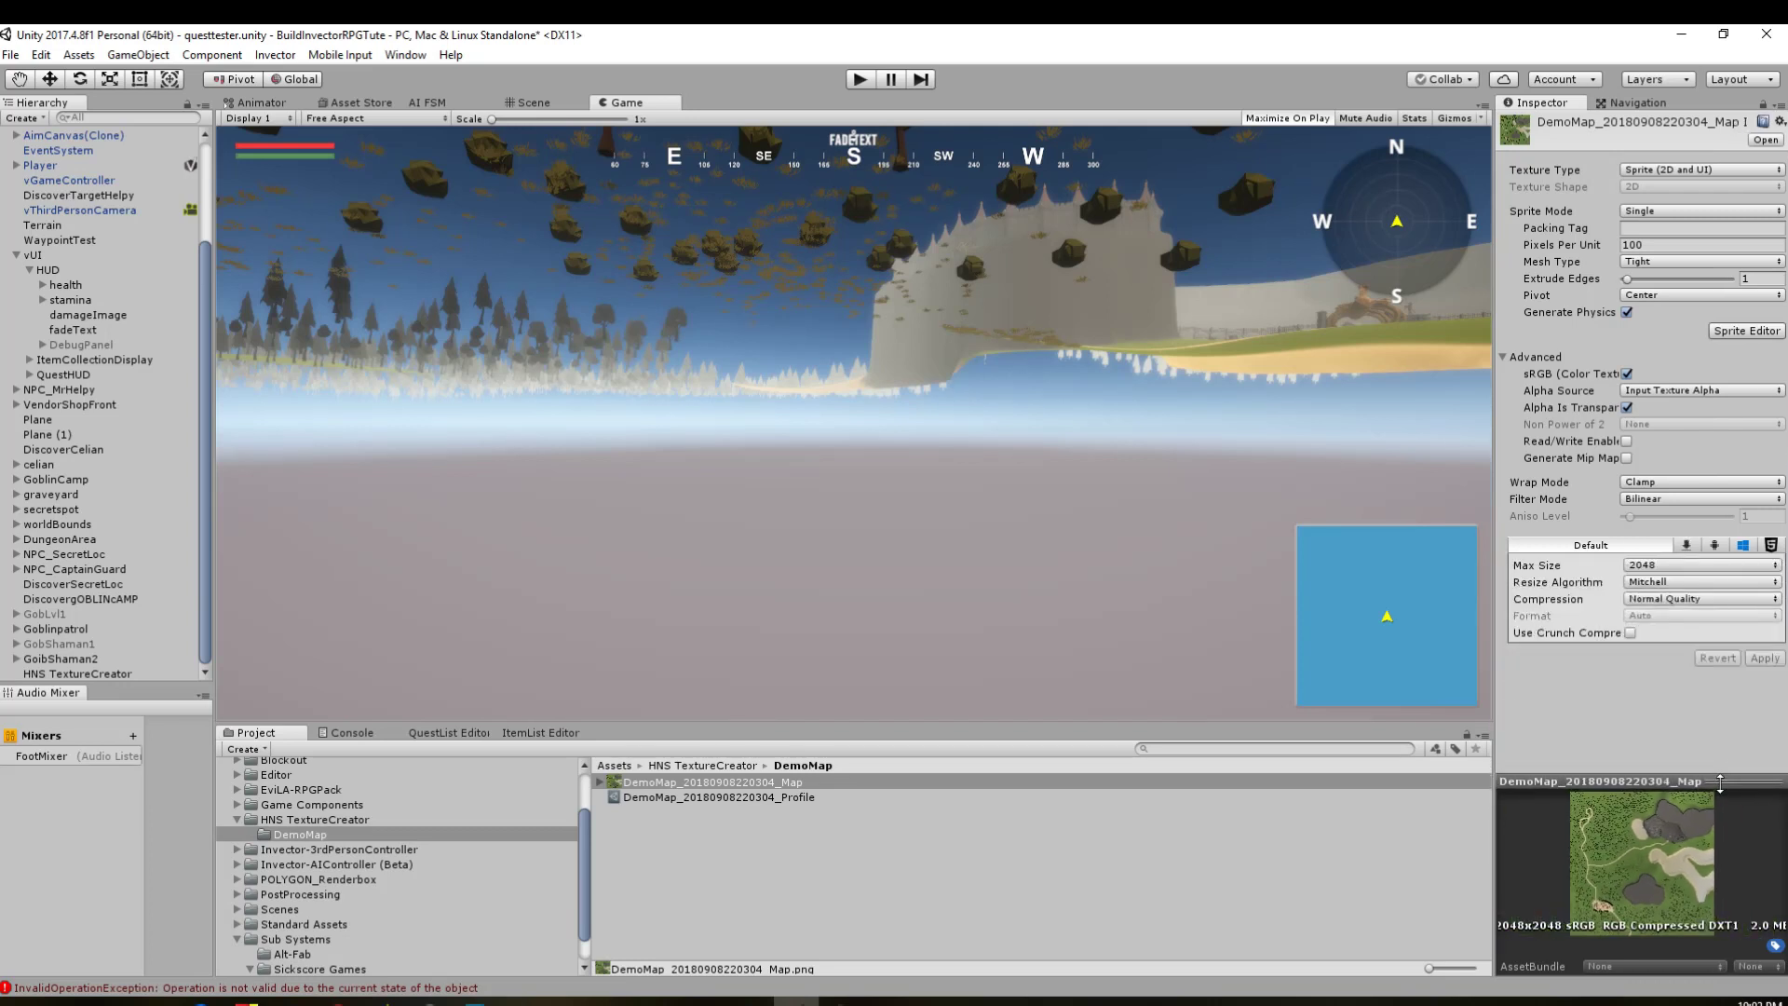
{"action": "left_click", "coordinate": [747, 797]}
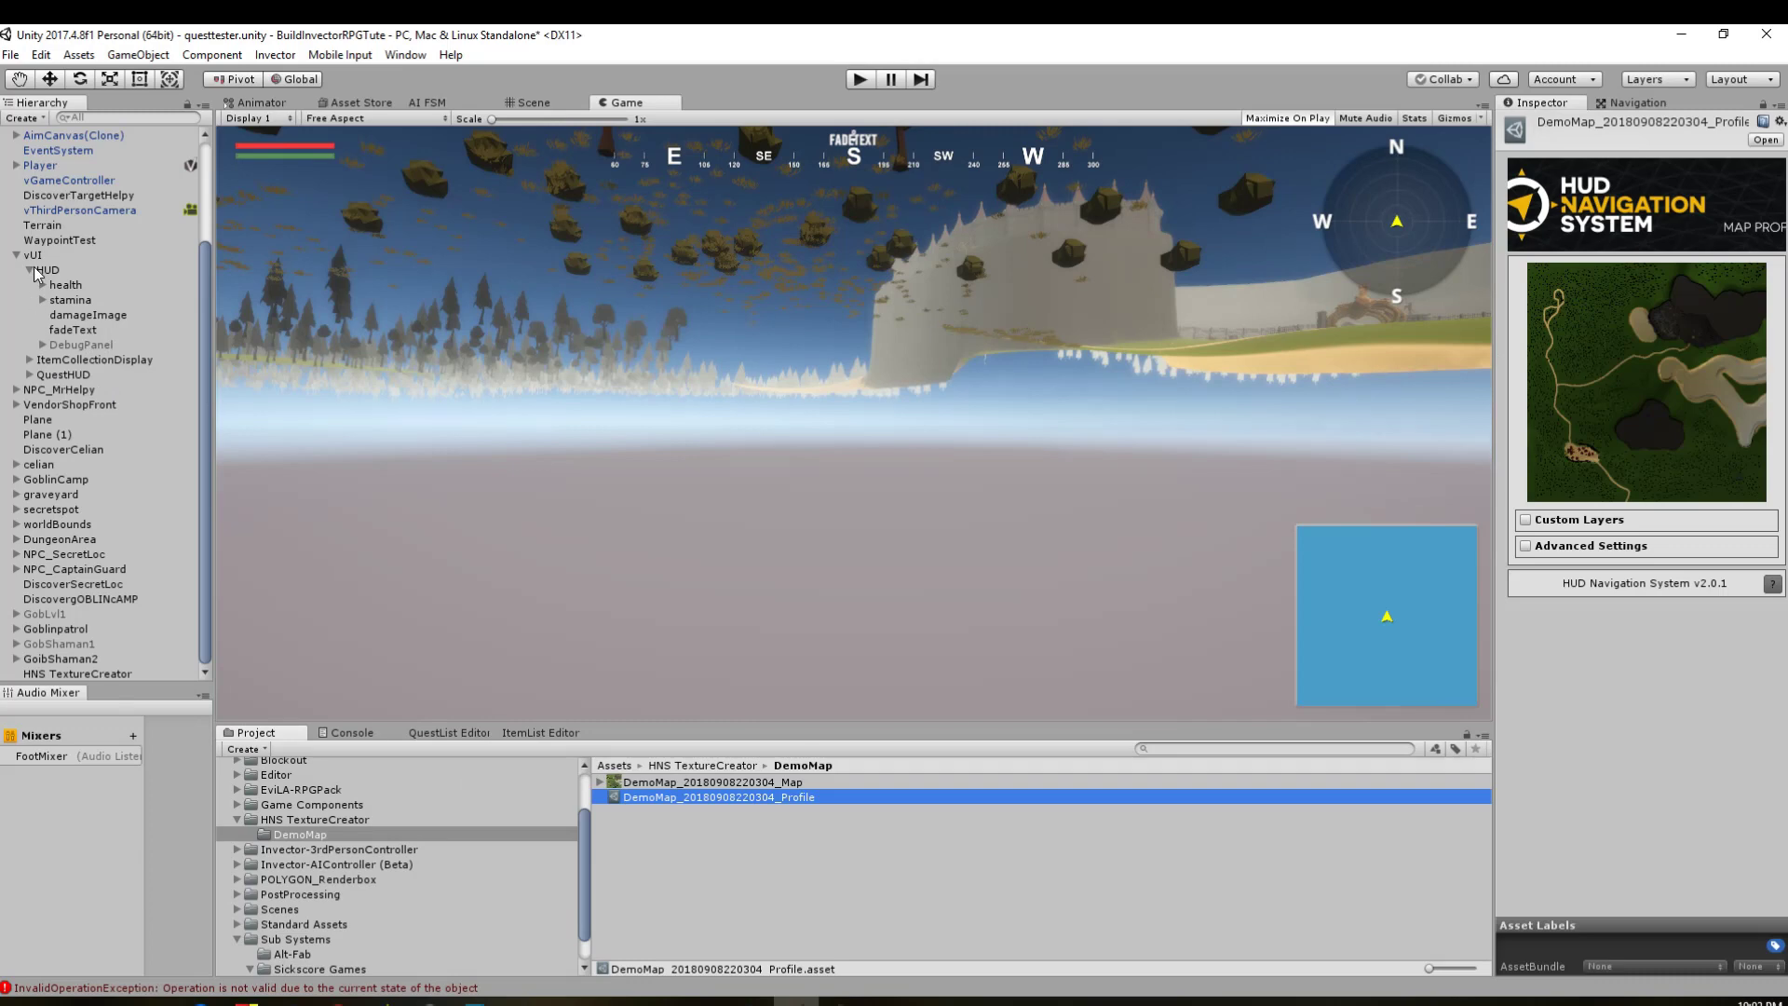
Step: Assign the DemoMap profile asset as the Minimap Profile in the Player's HUD Navigation System minimap settings
{"action": "left_click", "coordinate": [54, 167]}
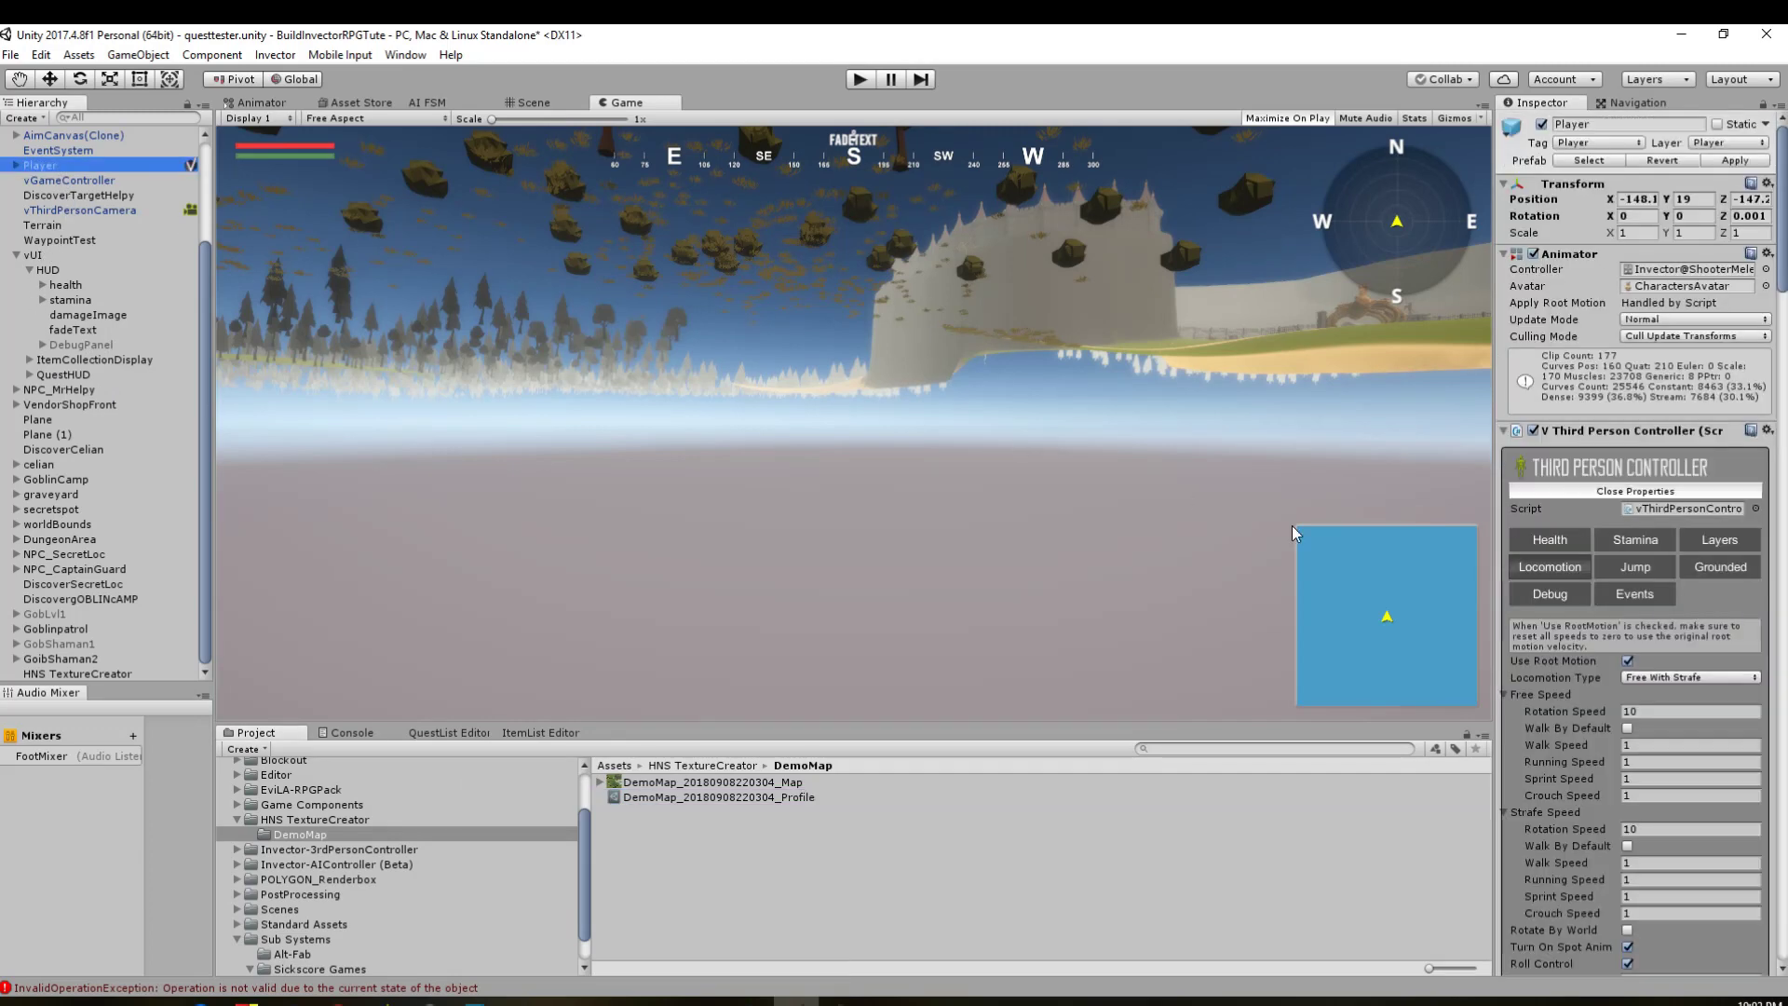
{"action": "scroll", "coordinate": [1625, 689], "scroll_direction": "down", "scroll_amount": 15}
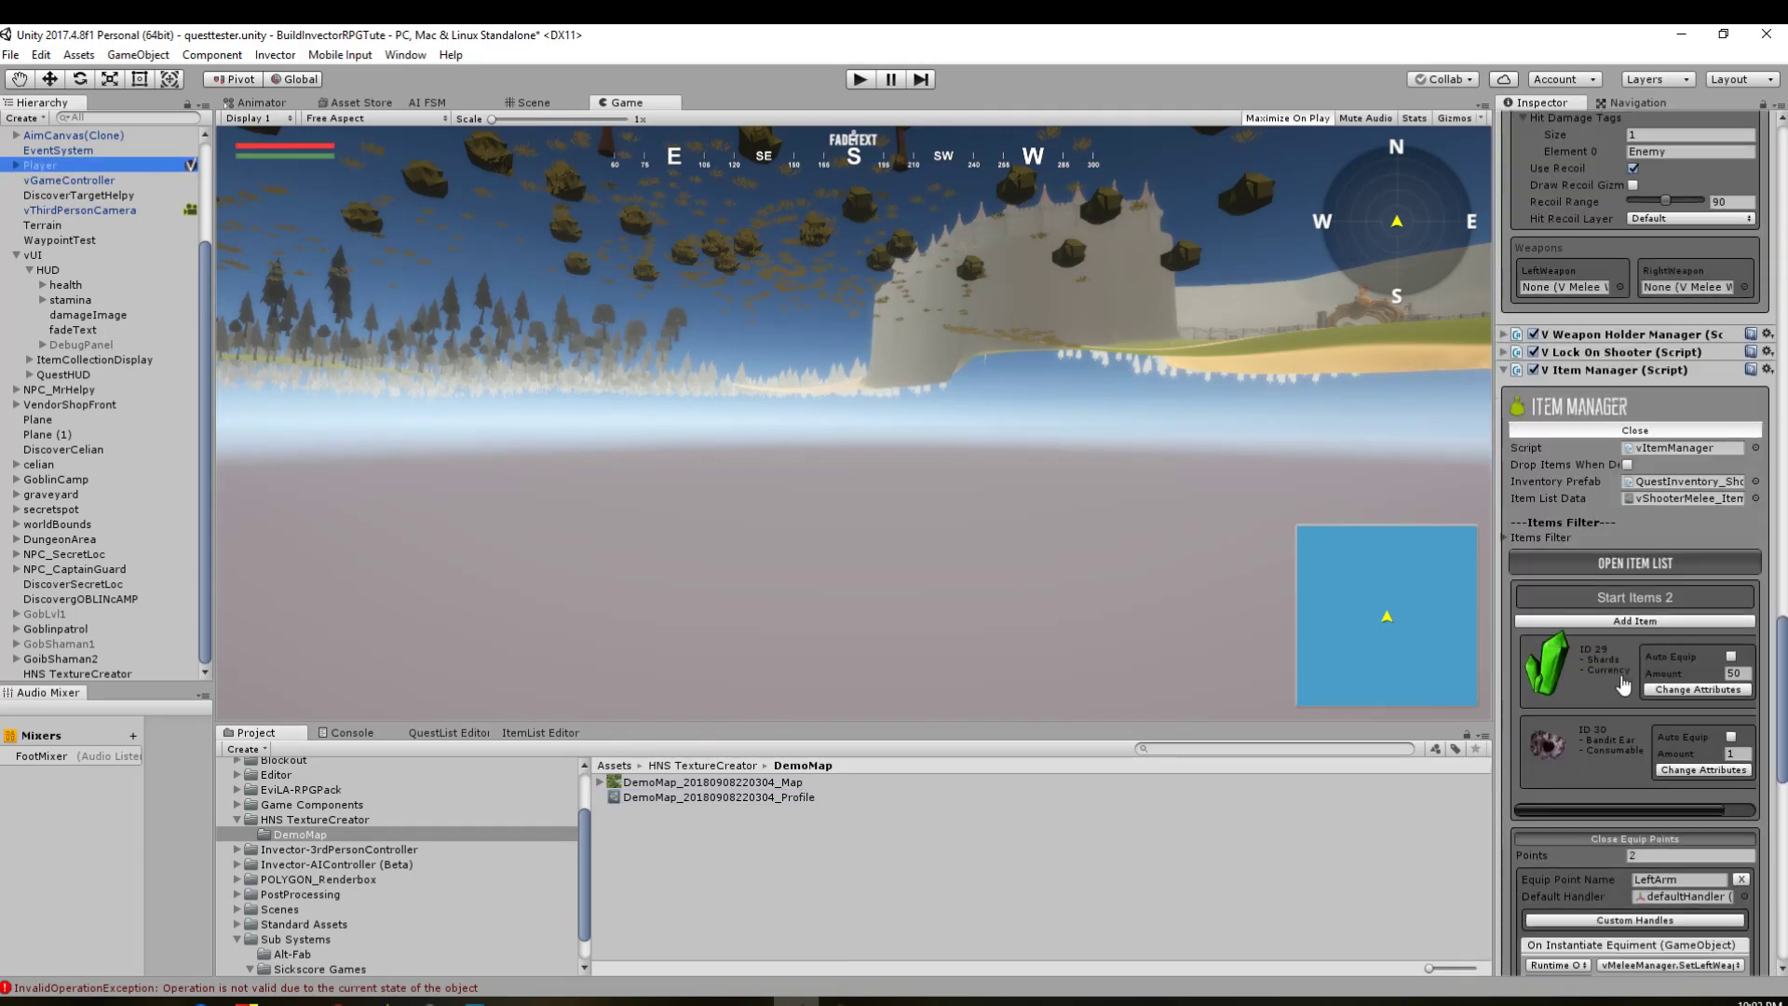
{"action": "scroll", "coordinate": [1607, 792], "scroll_direction": "down", "scroll_amount": 10}
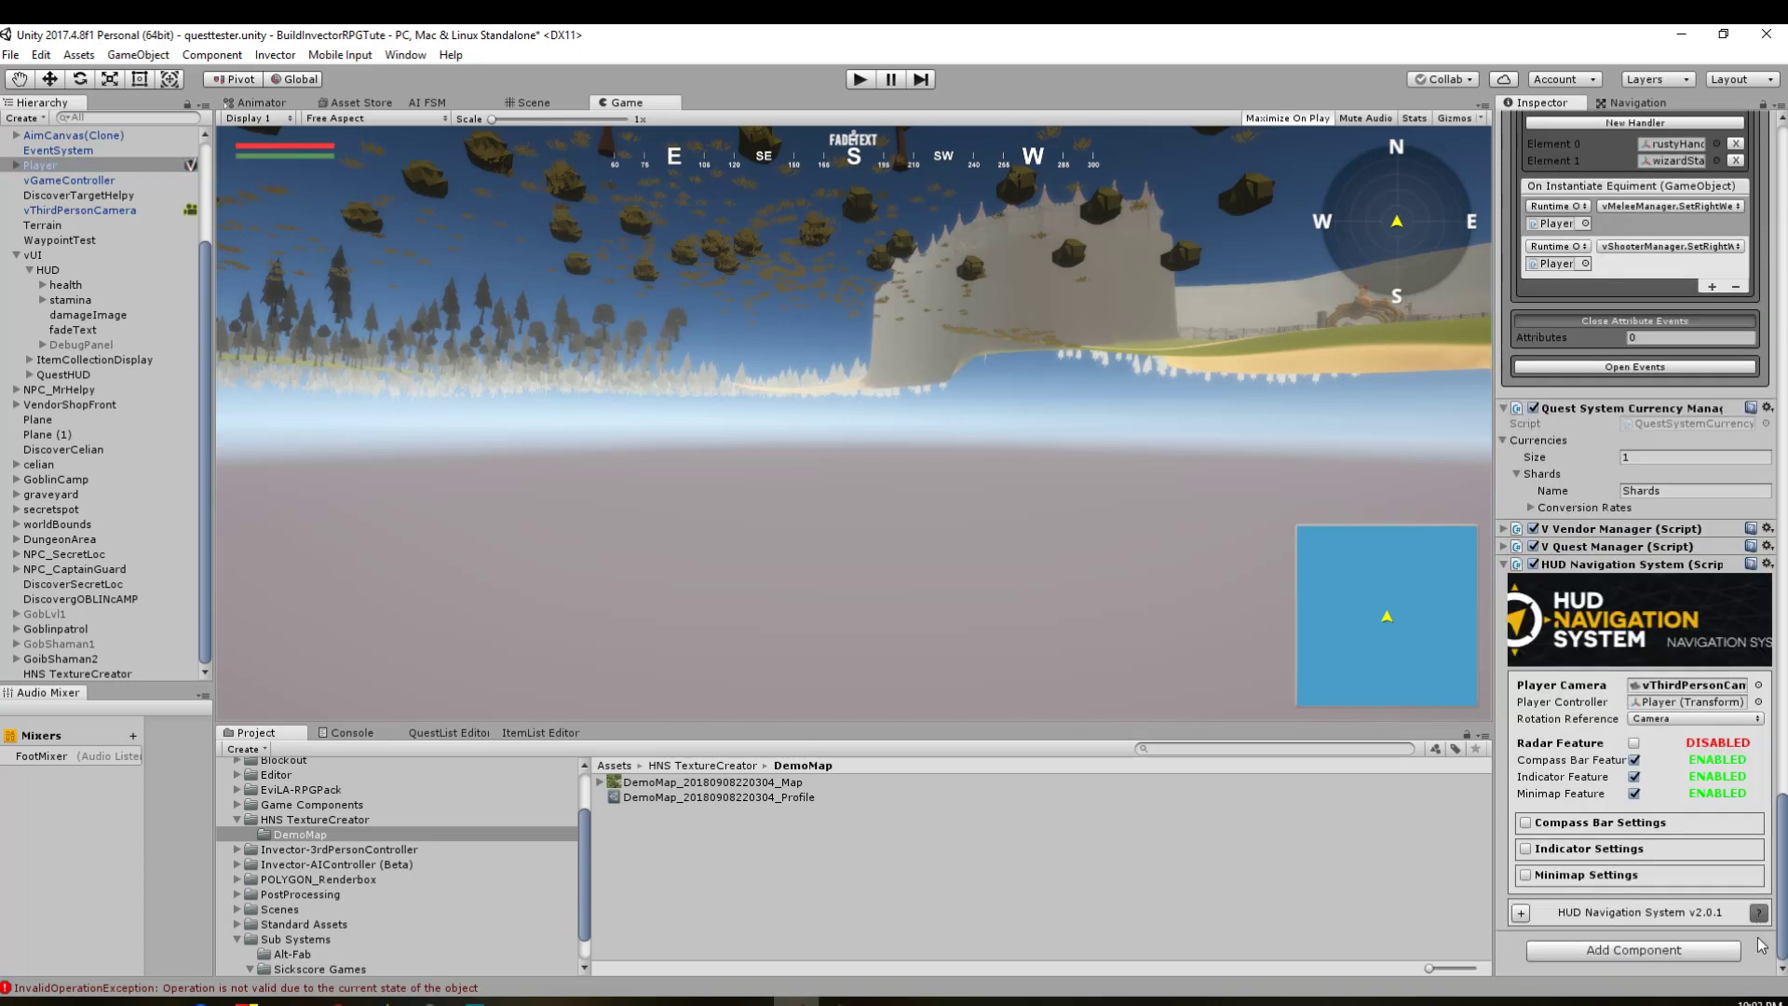
{"action": "left_click", "coordinate": [1527, 876]}
{"action": "scroll", "coordinate": [1594, 883], "scroll_direction": "down", "scroll_amount": 1}
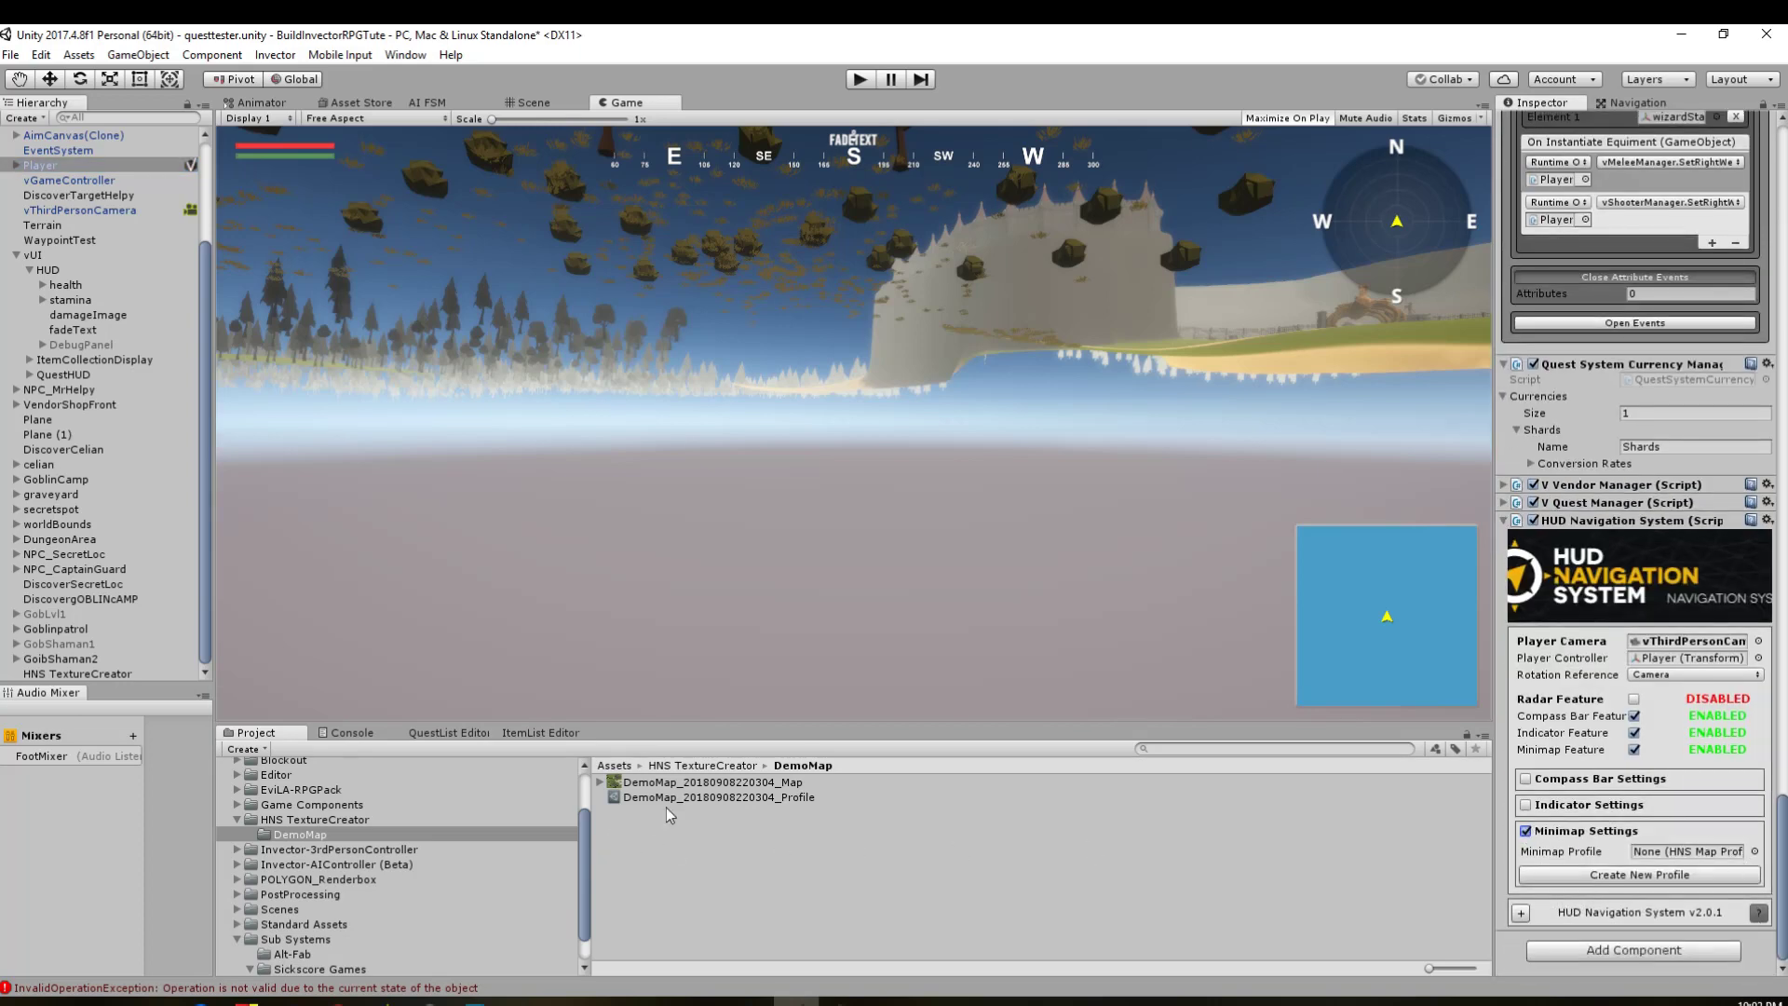
{"action": "left_click_drag", "start_coordinate": [667, 799], "coordinate": [1676, 855]}
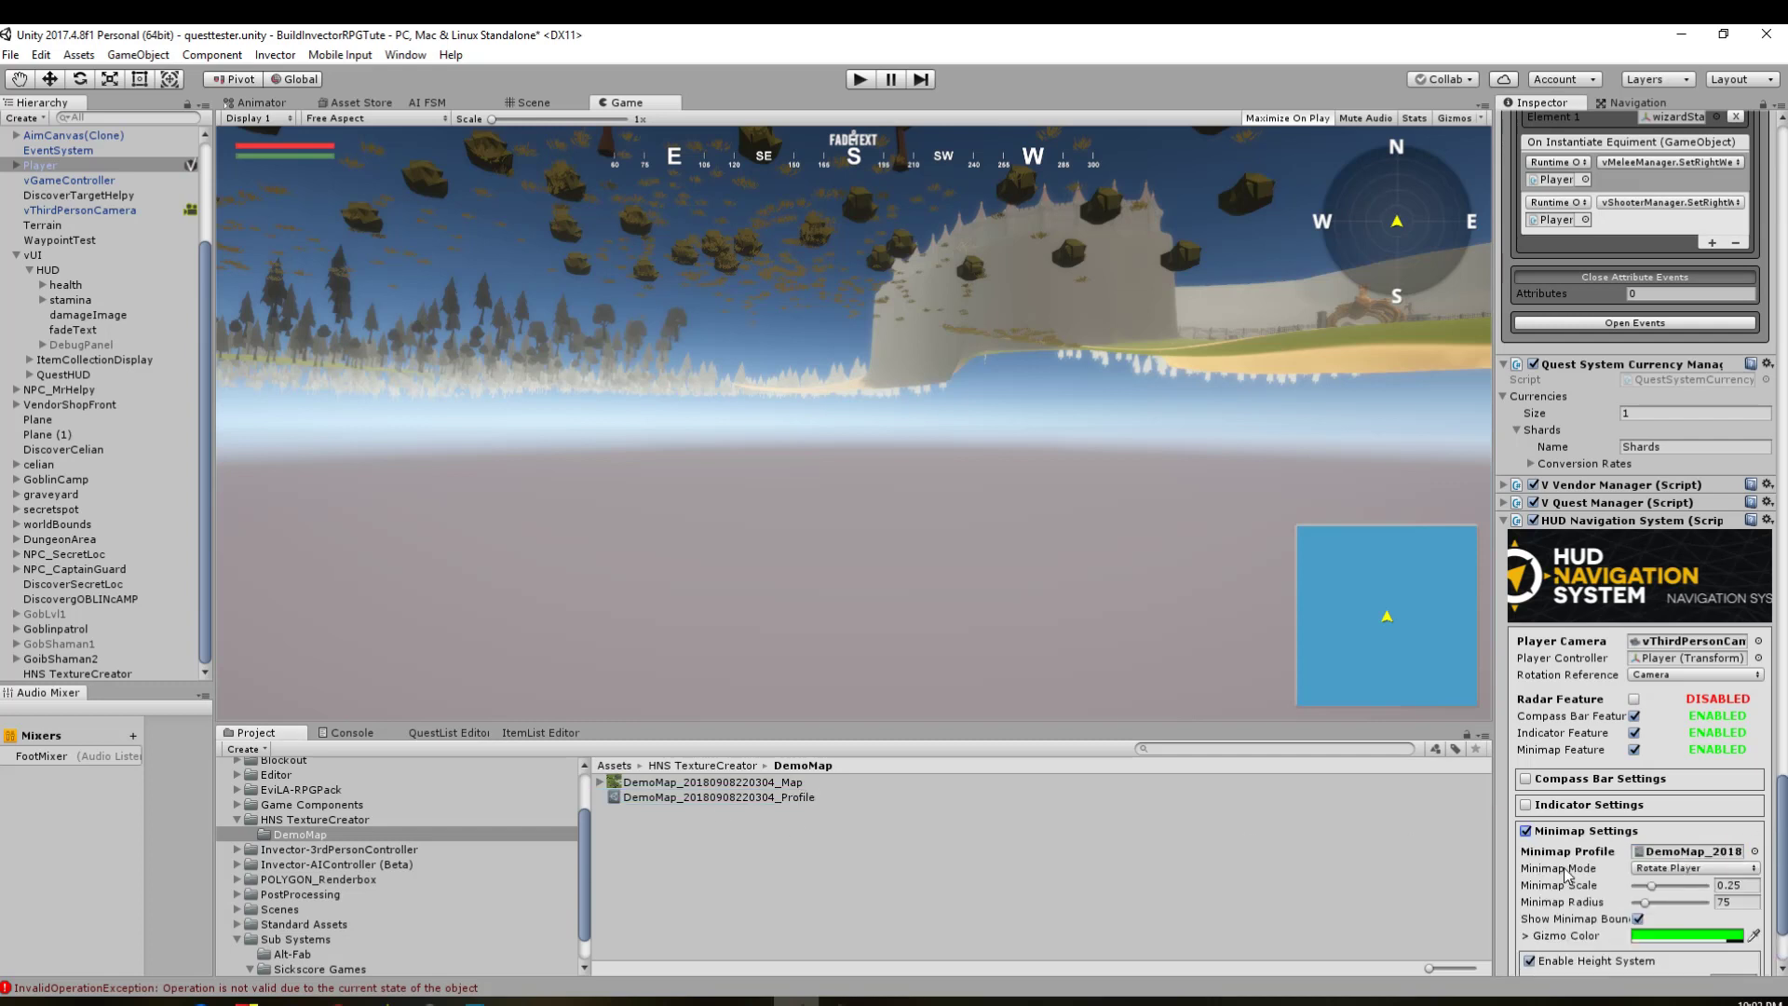
Step: Review the minimap settings, keep the Minimap Mode on Rotate Player, and collapse the Minimap Settings section
{"action": "scroll", "coordinate": [1568, 875], "scroll_direction": "down", "scroll_amount": 3}
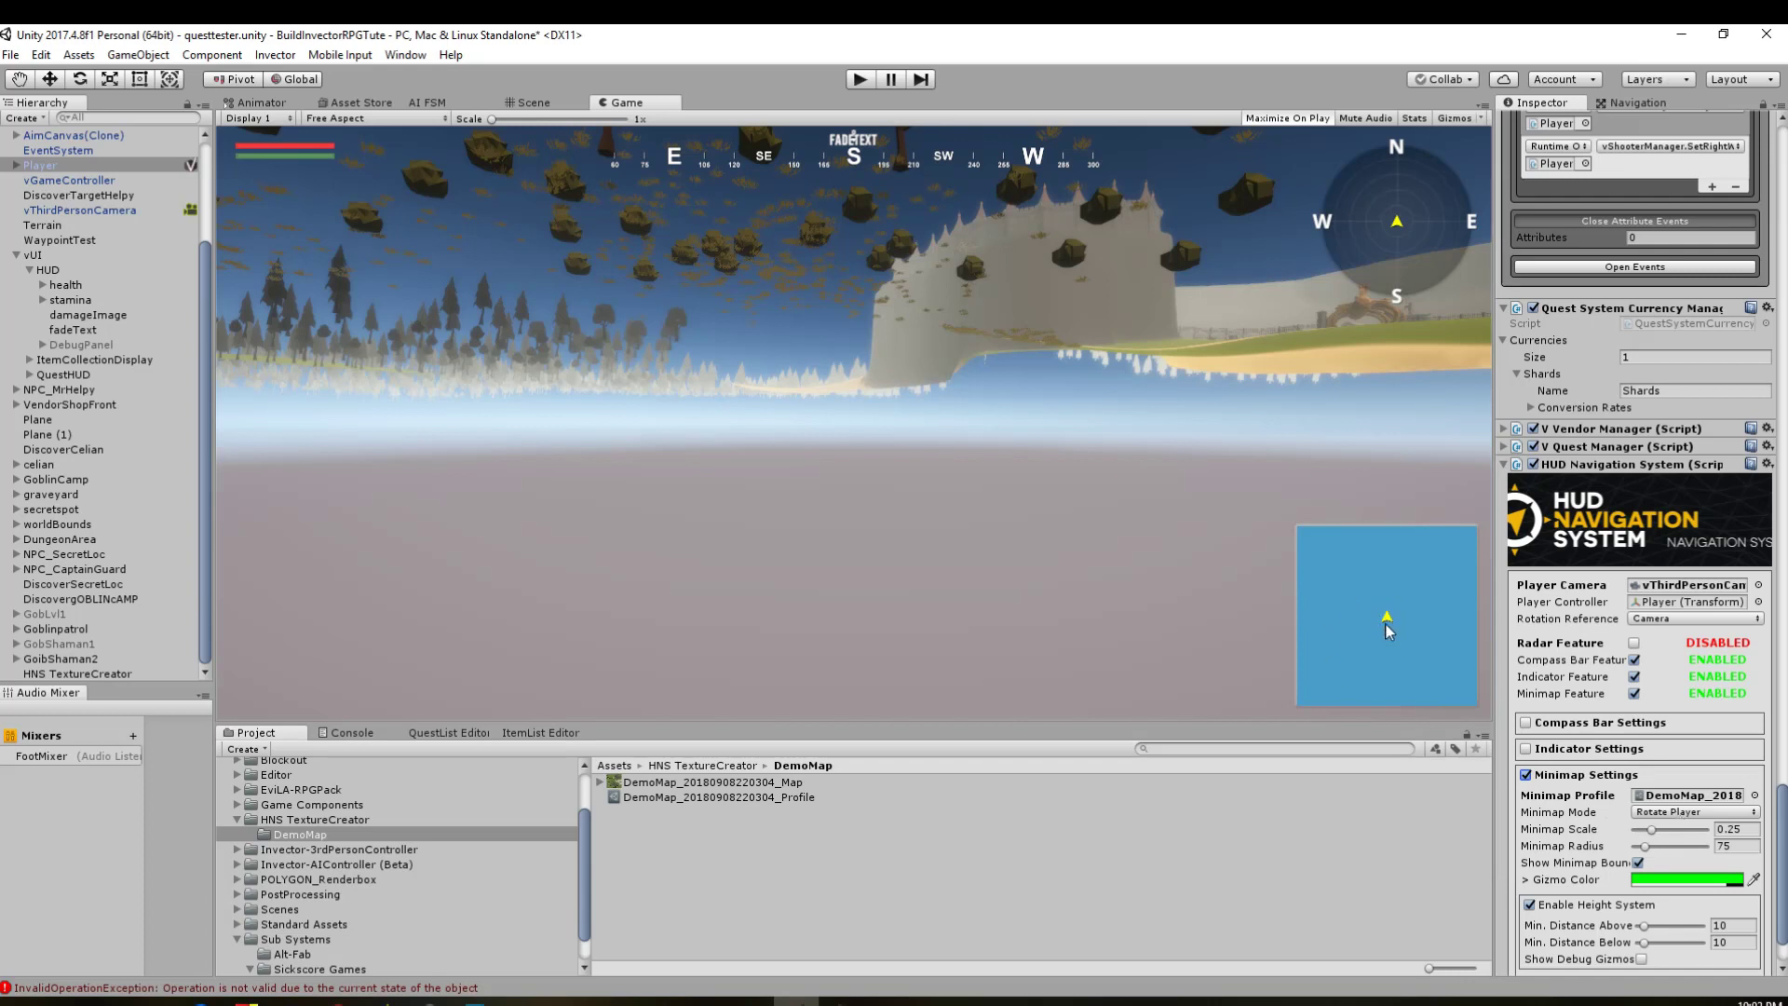
{"action": "left_click", "coordinate": [1719, 812]}
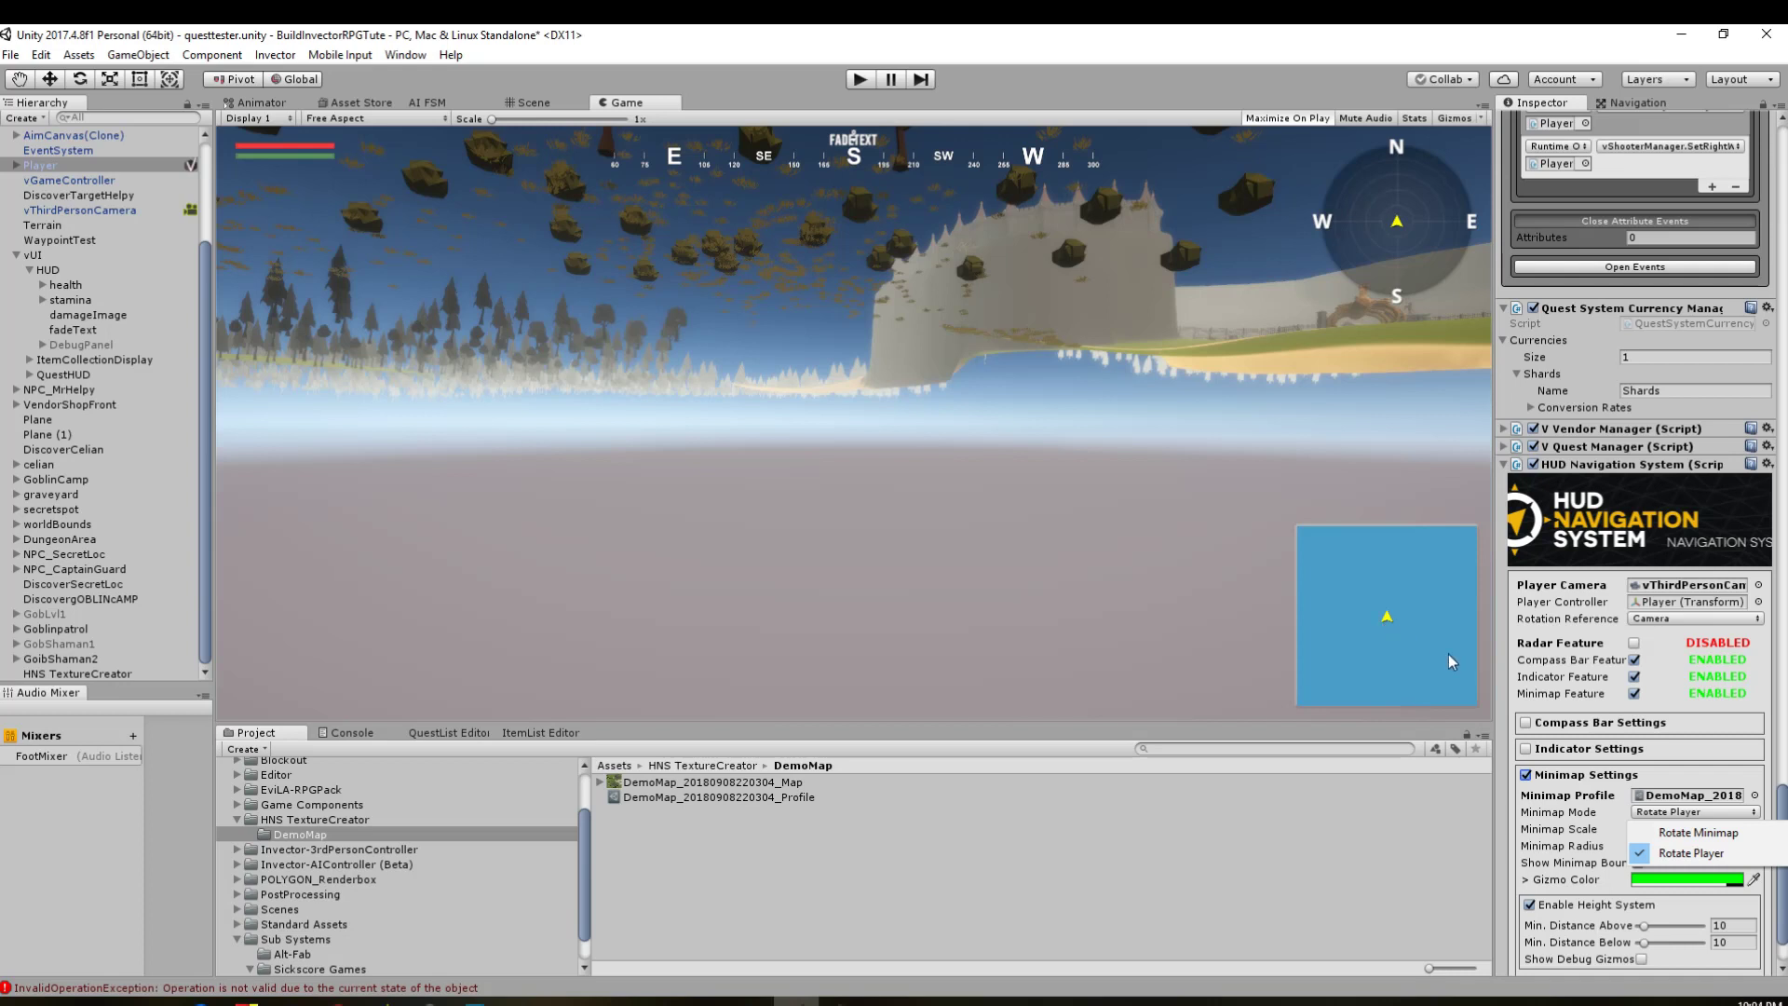
{"action": "left_click", "coordinate": [1690, 853]}
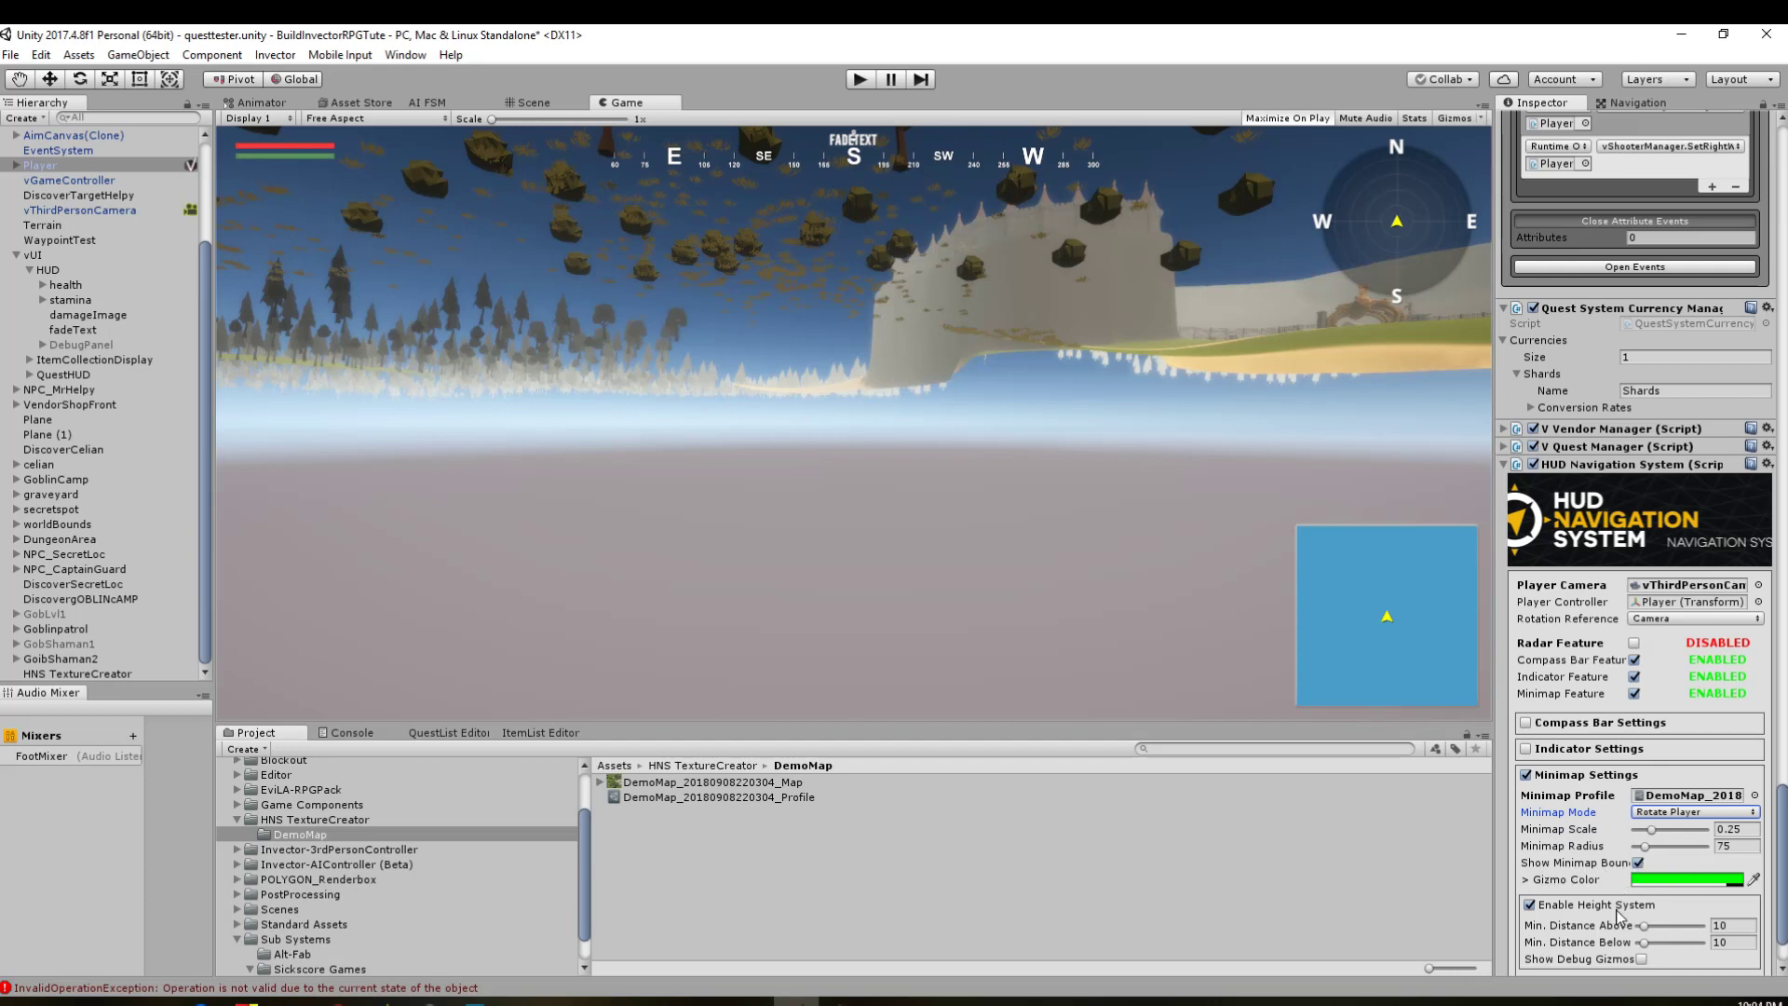
{"action": "scroll", "coordinate": [1623, 912], "scroll_direction": "down", "scroll_amount": 2}
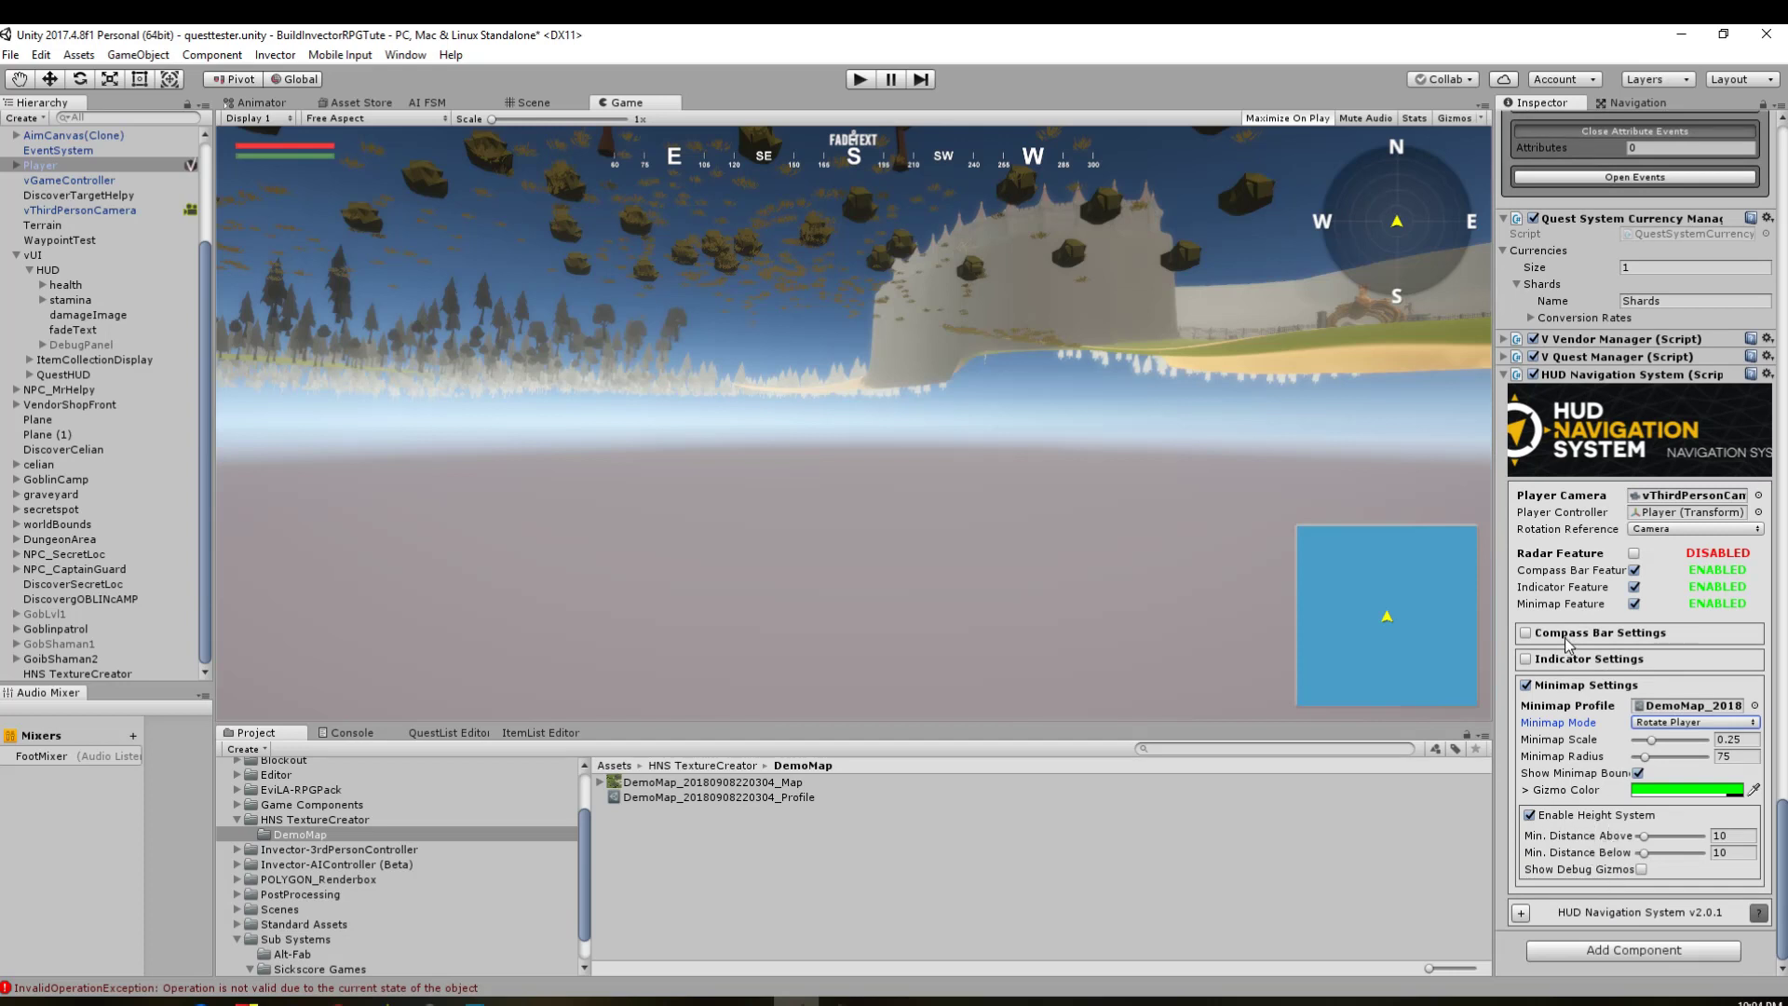
{"action": "left_click", "coordinate": [1571, 687]}
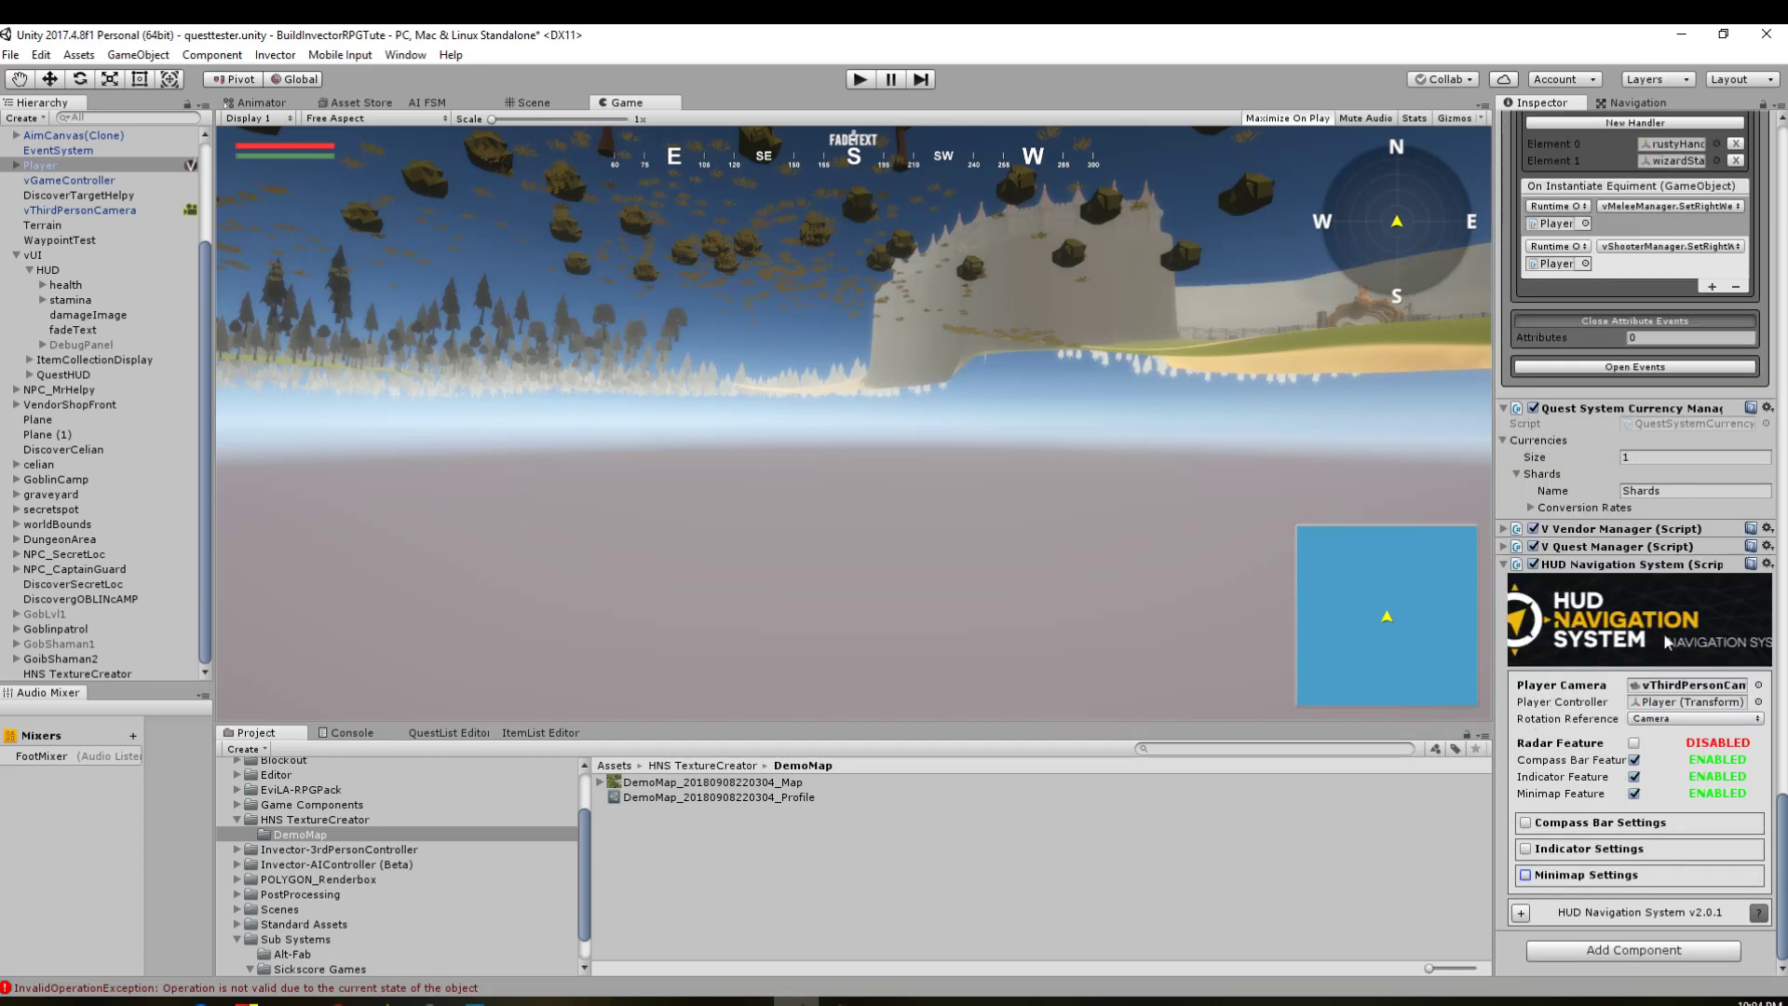
Step: Start play mode and move the player around the village in several directions to test the compass bar and minimap
{"action": "left_click", "coordinate": [859, 80]}
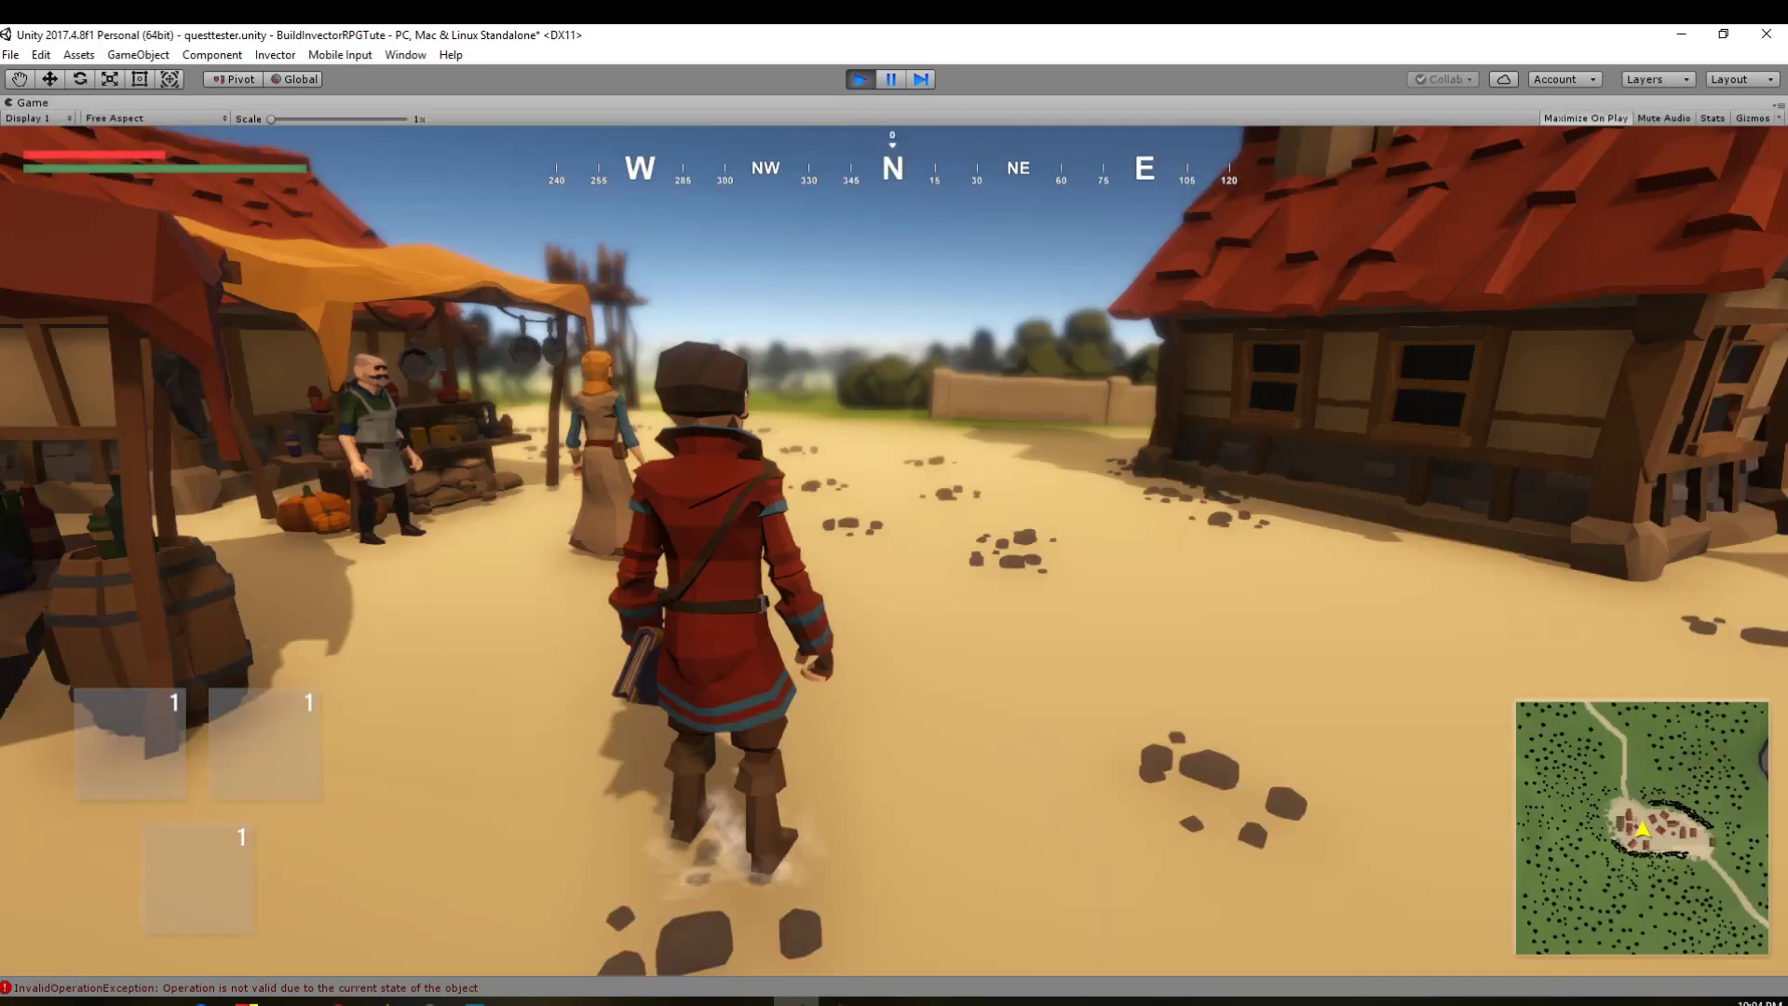
{"action": "key", "text": "w"}
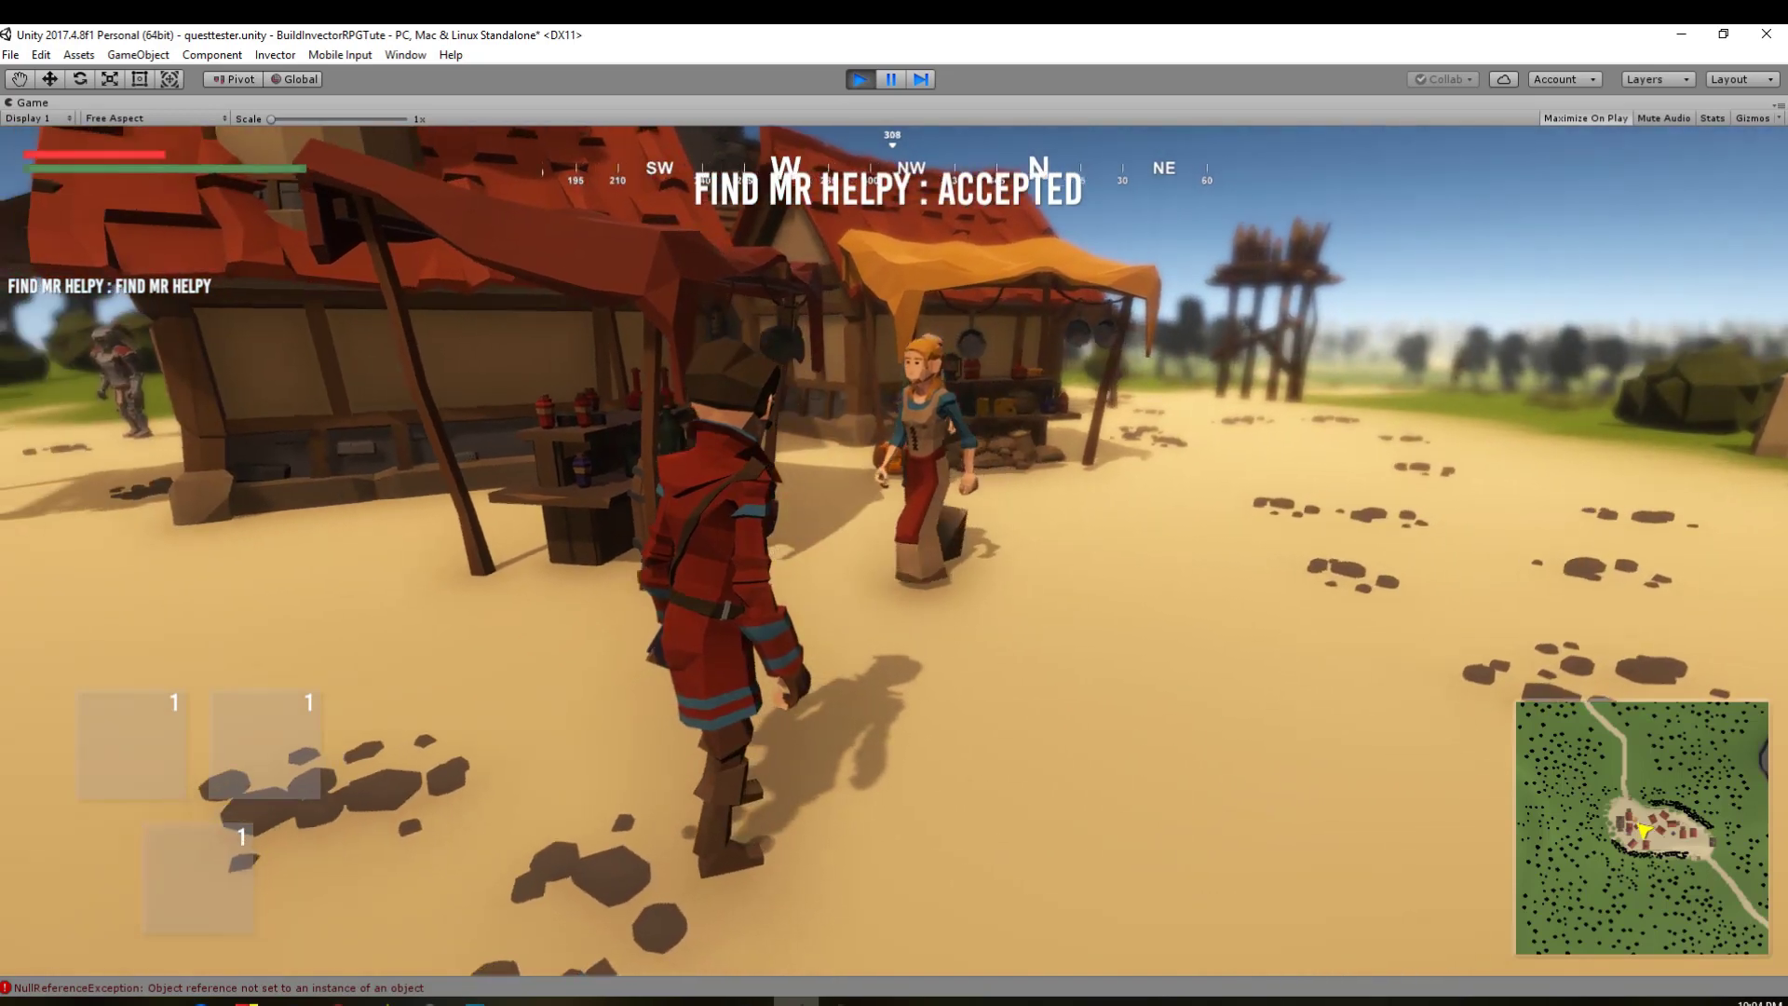
{"action": "key", "text": "d"}
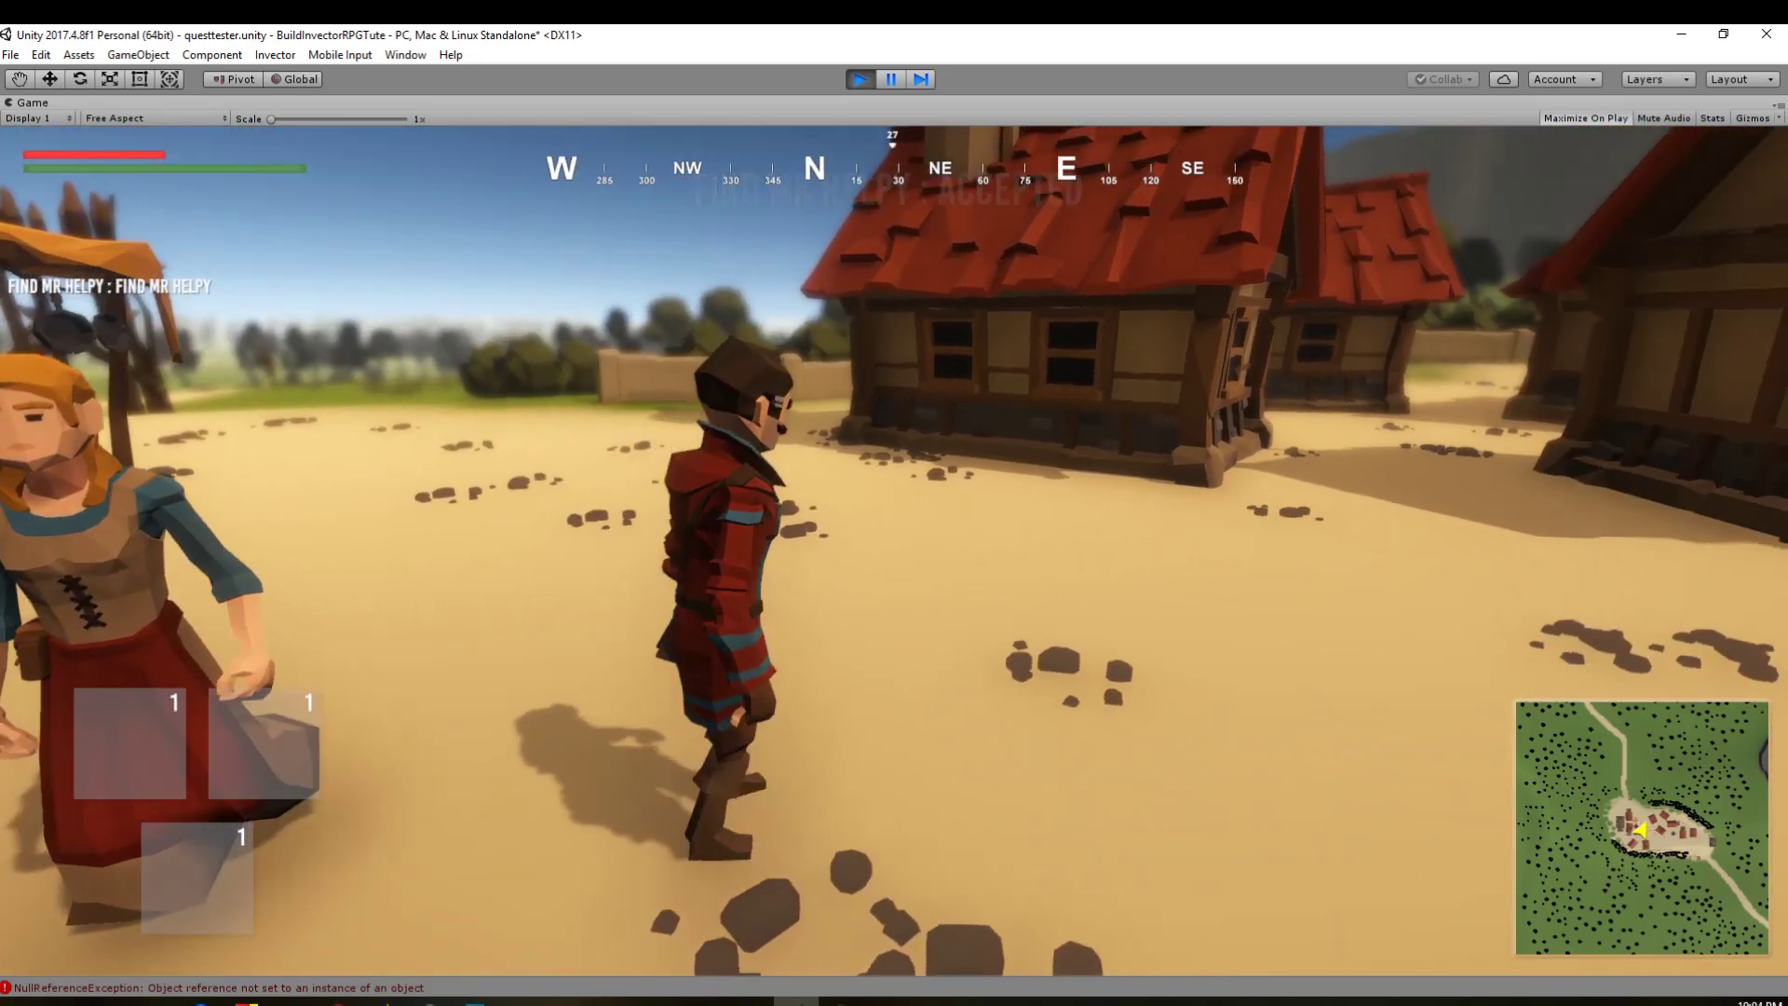
{"action": "key", "text": "w"}
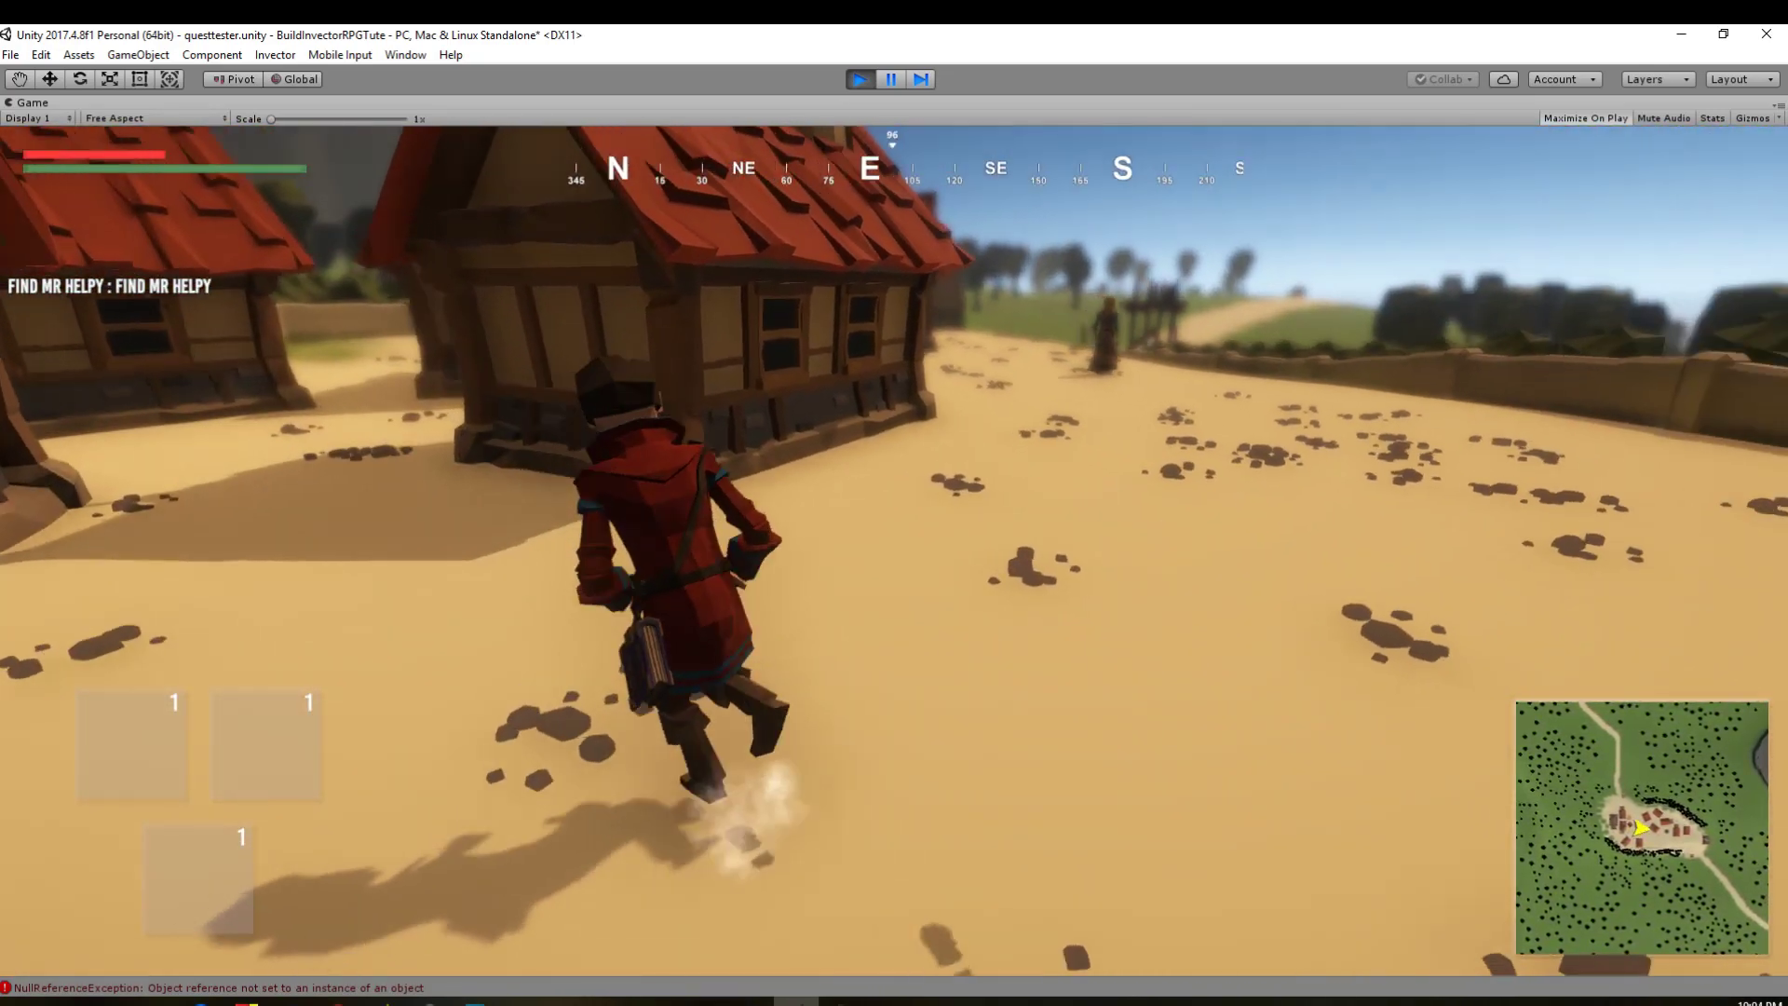
{"action": "key", "text": "d"}
{"action": "key", "text": "s"}
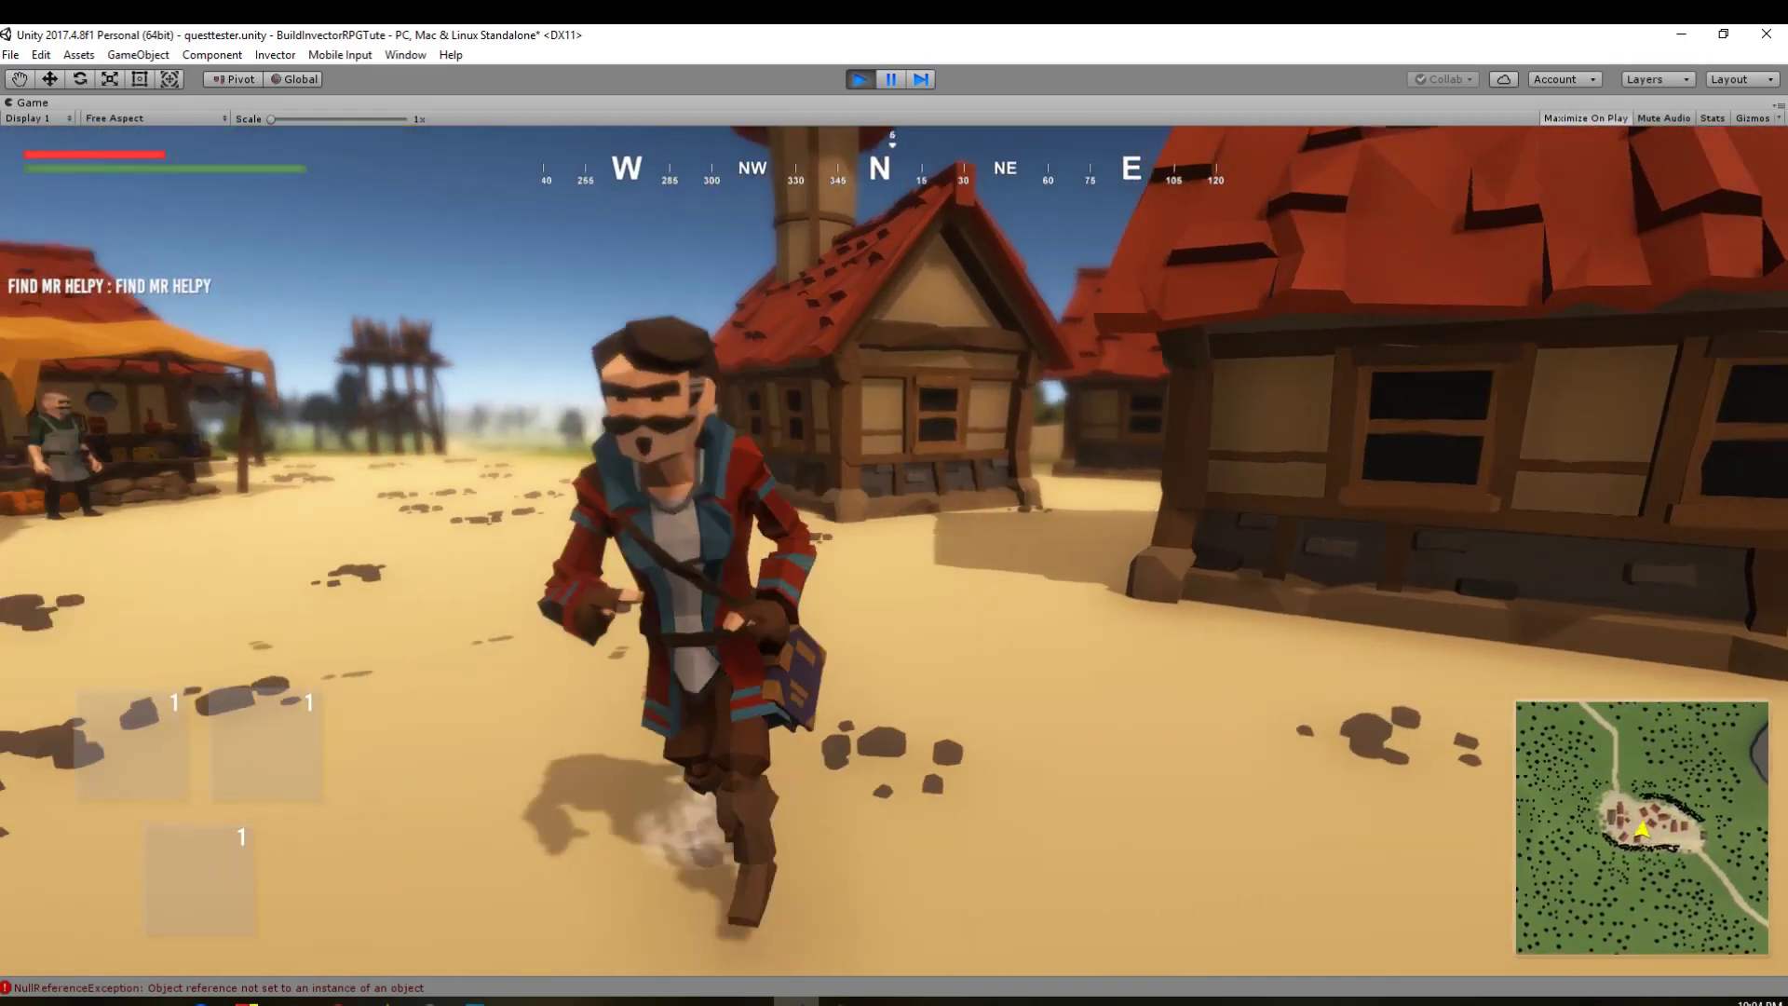
{"action": "key", "text": "d"}
Step: Run the player out of the village and along the dirt path past the loaded cart, checking minimap tracking
{"action": "key", "text": "w"}
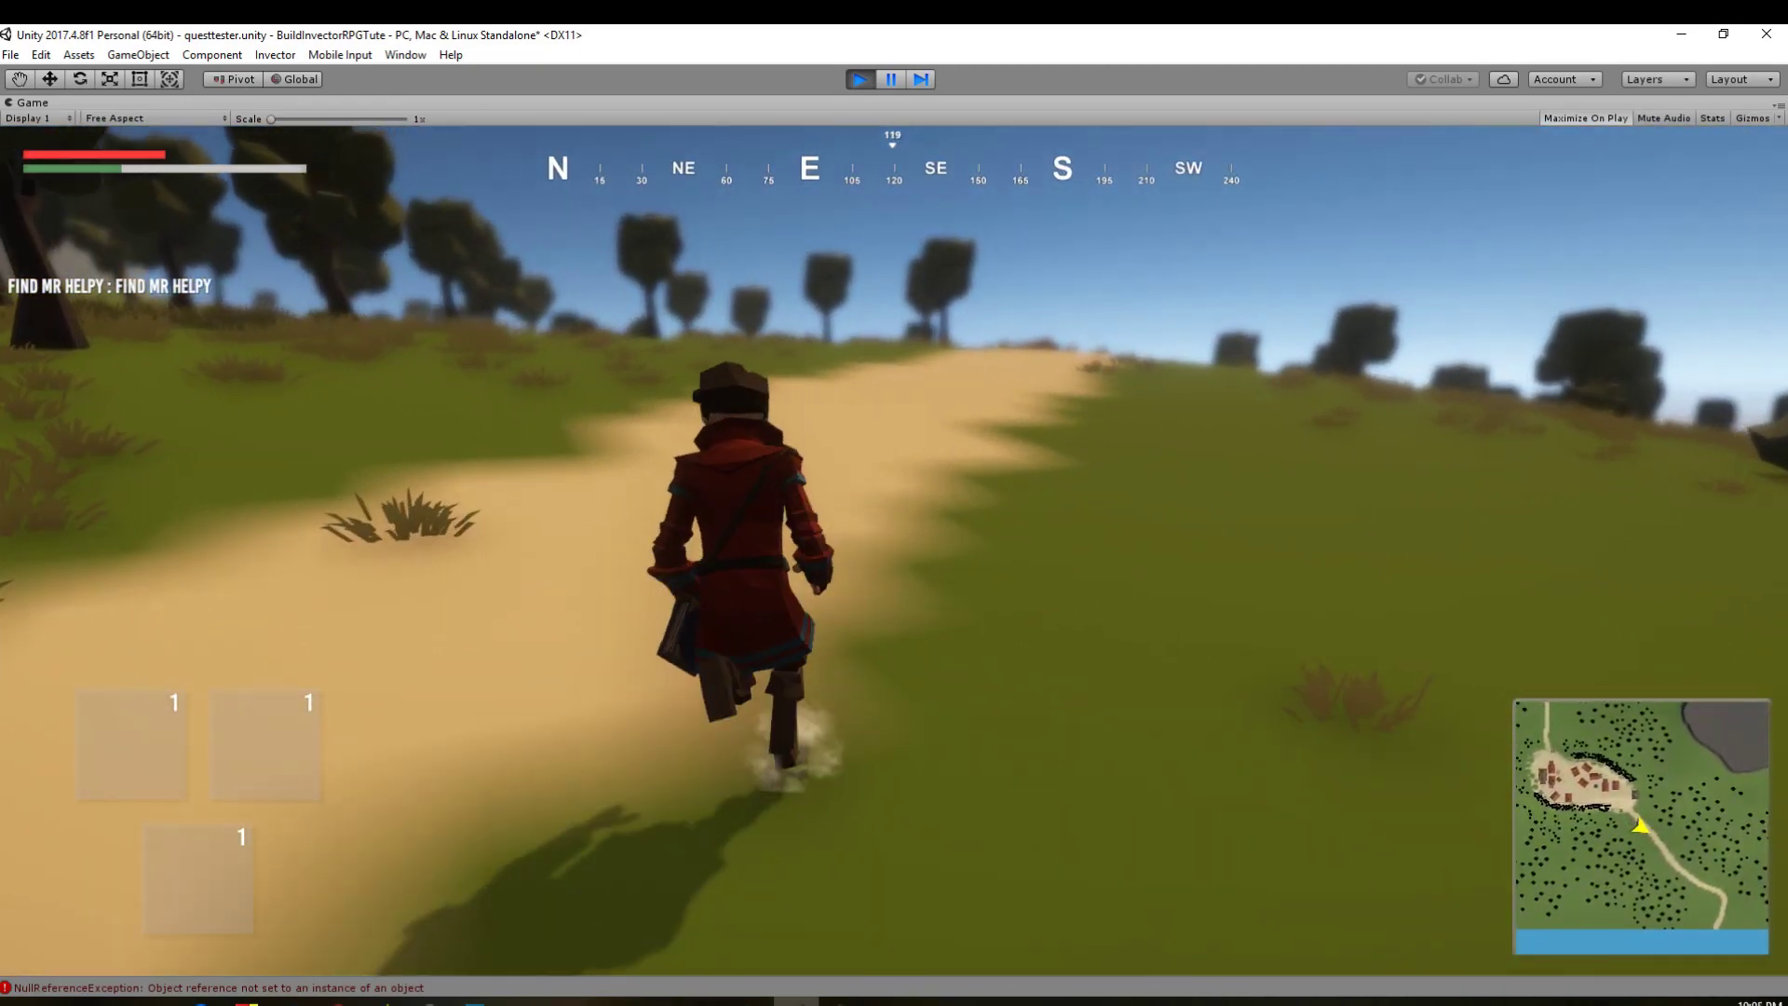
{"action": "key", "text": "w"}
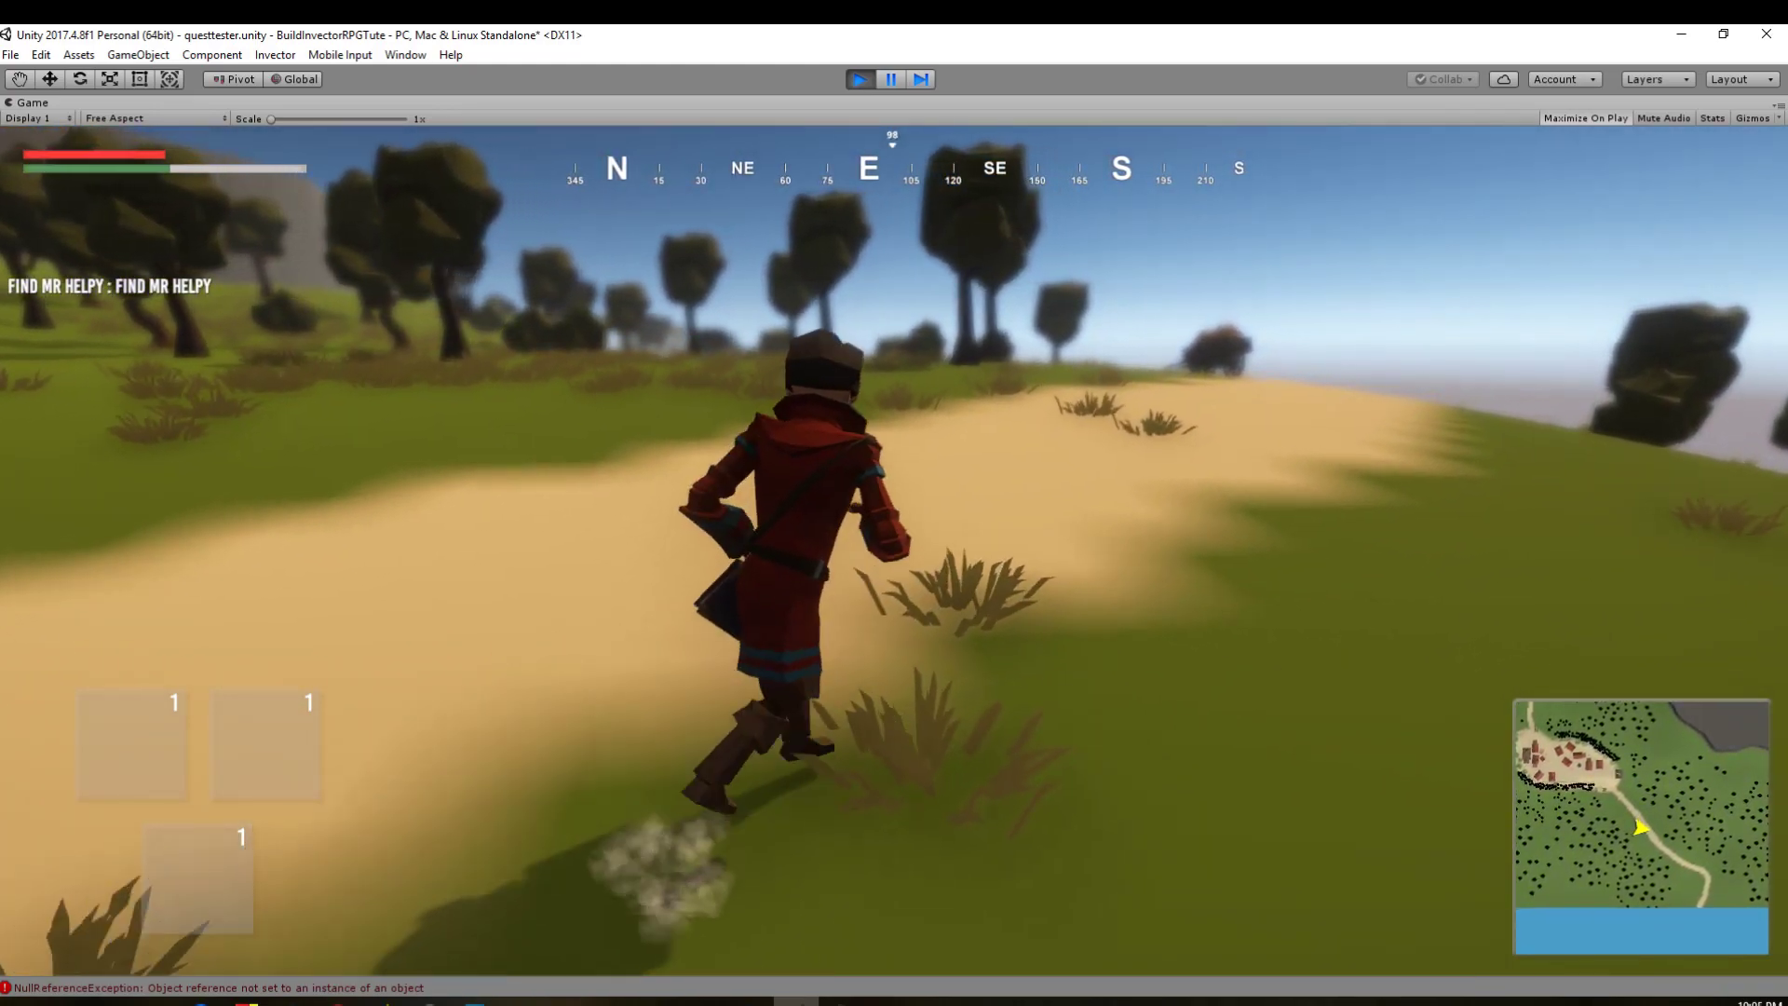
{"action": "key", "text": "w"}
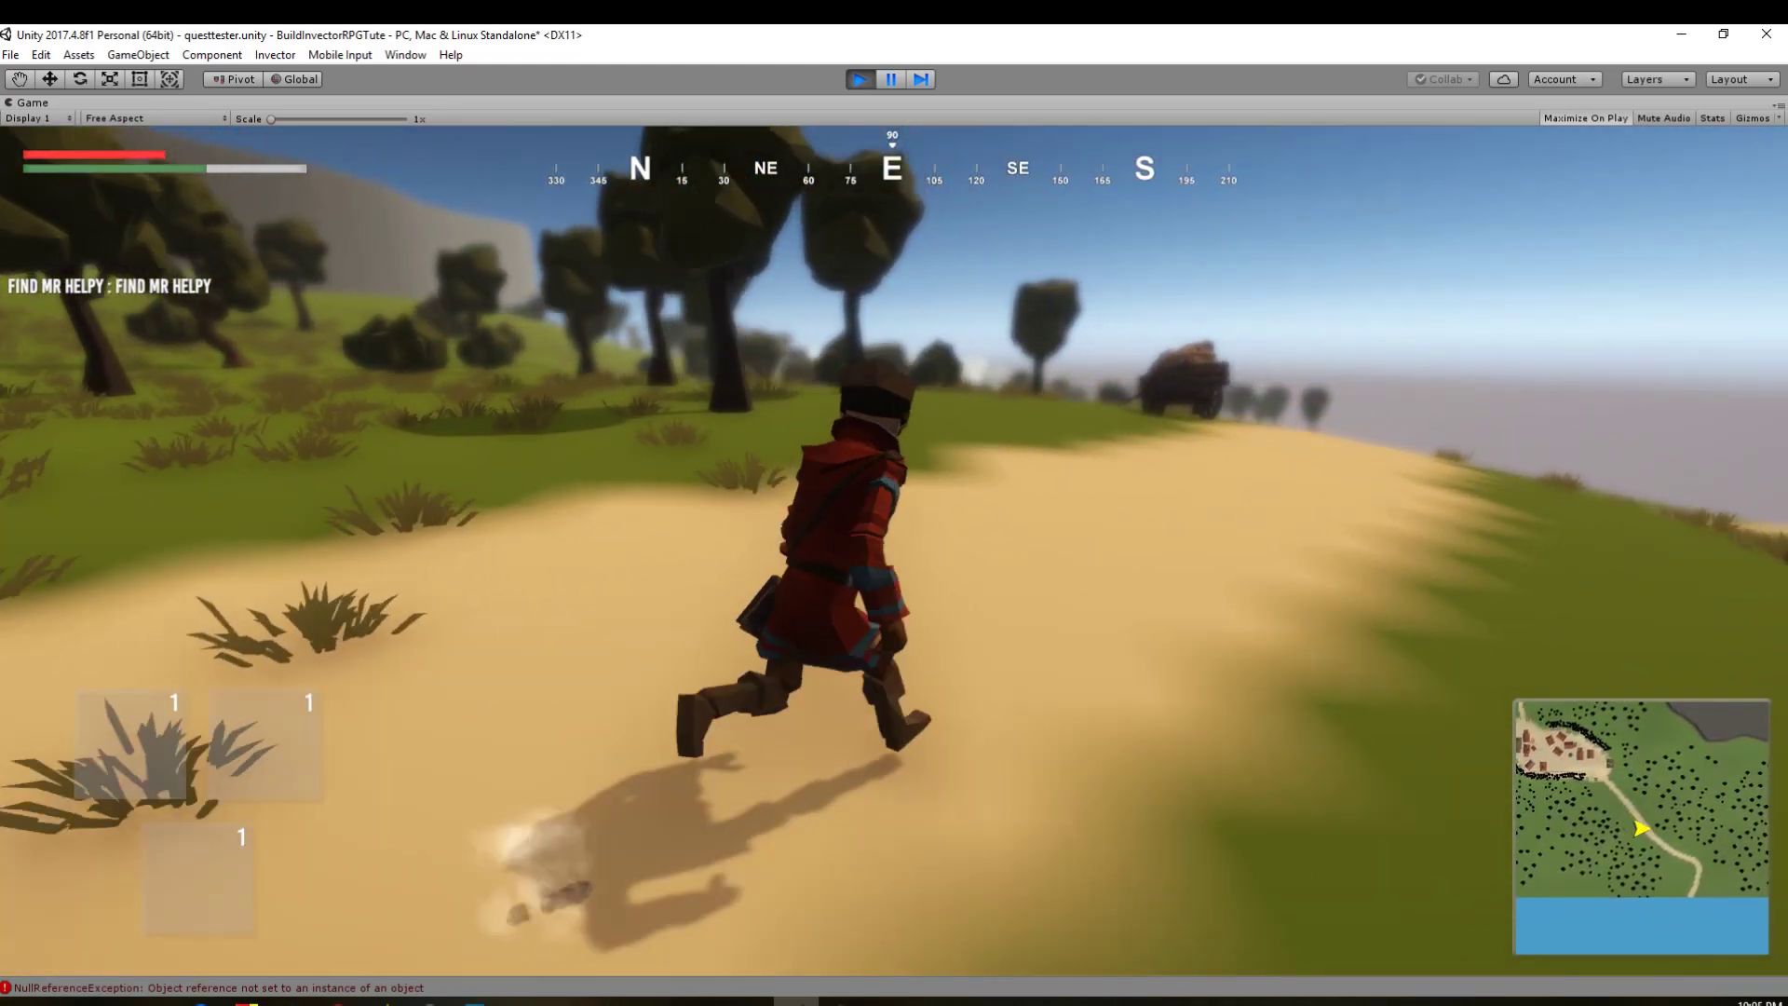
{"action": "key", "text": "w"}
{"action": "key", "text": "w"}
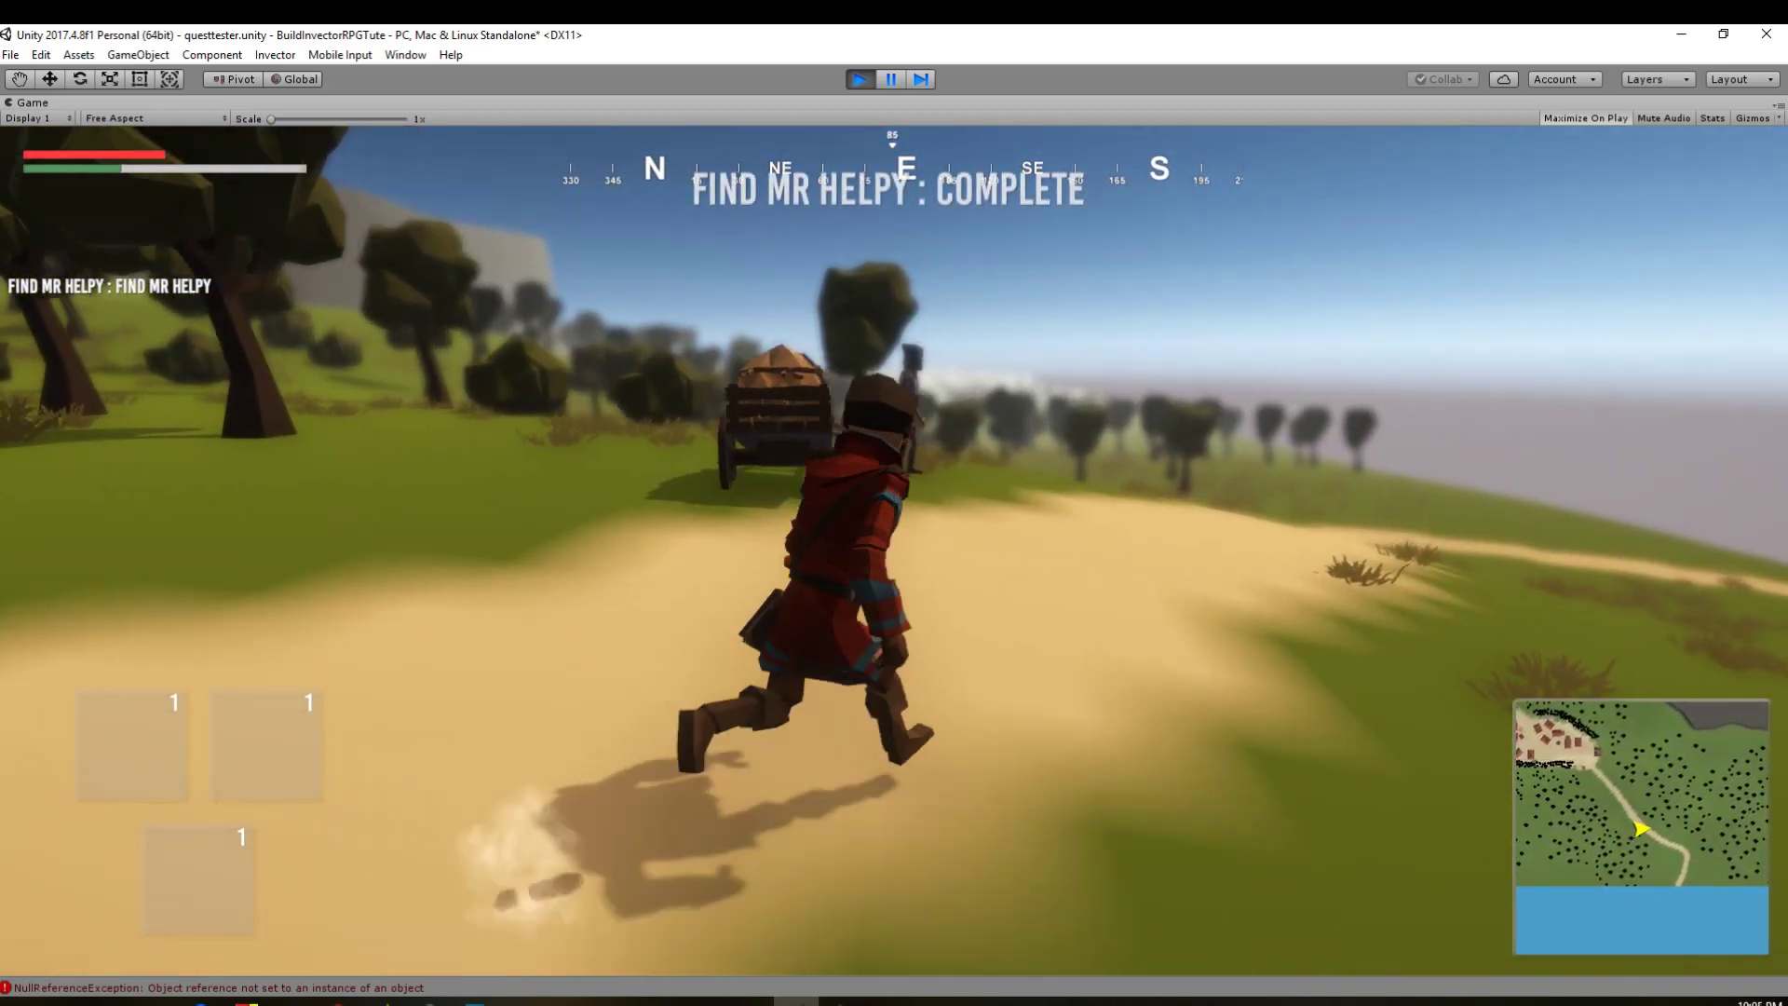
{"action": "key", "text": "w"}
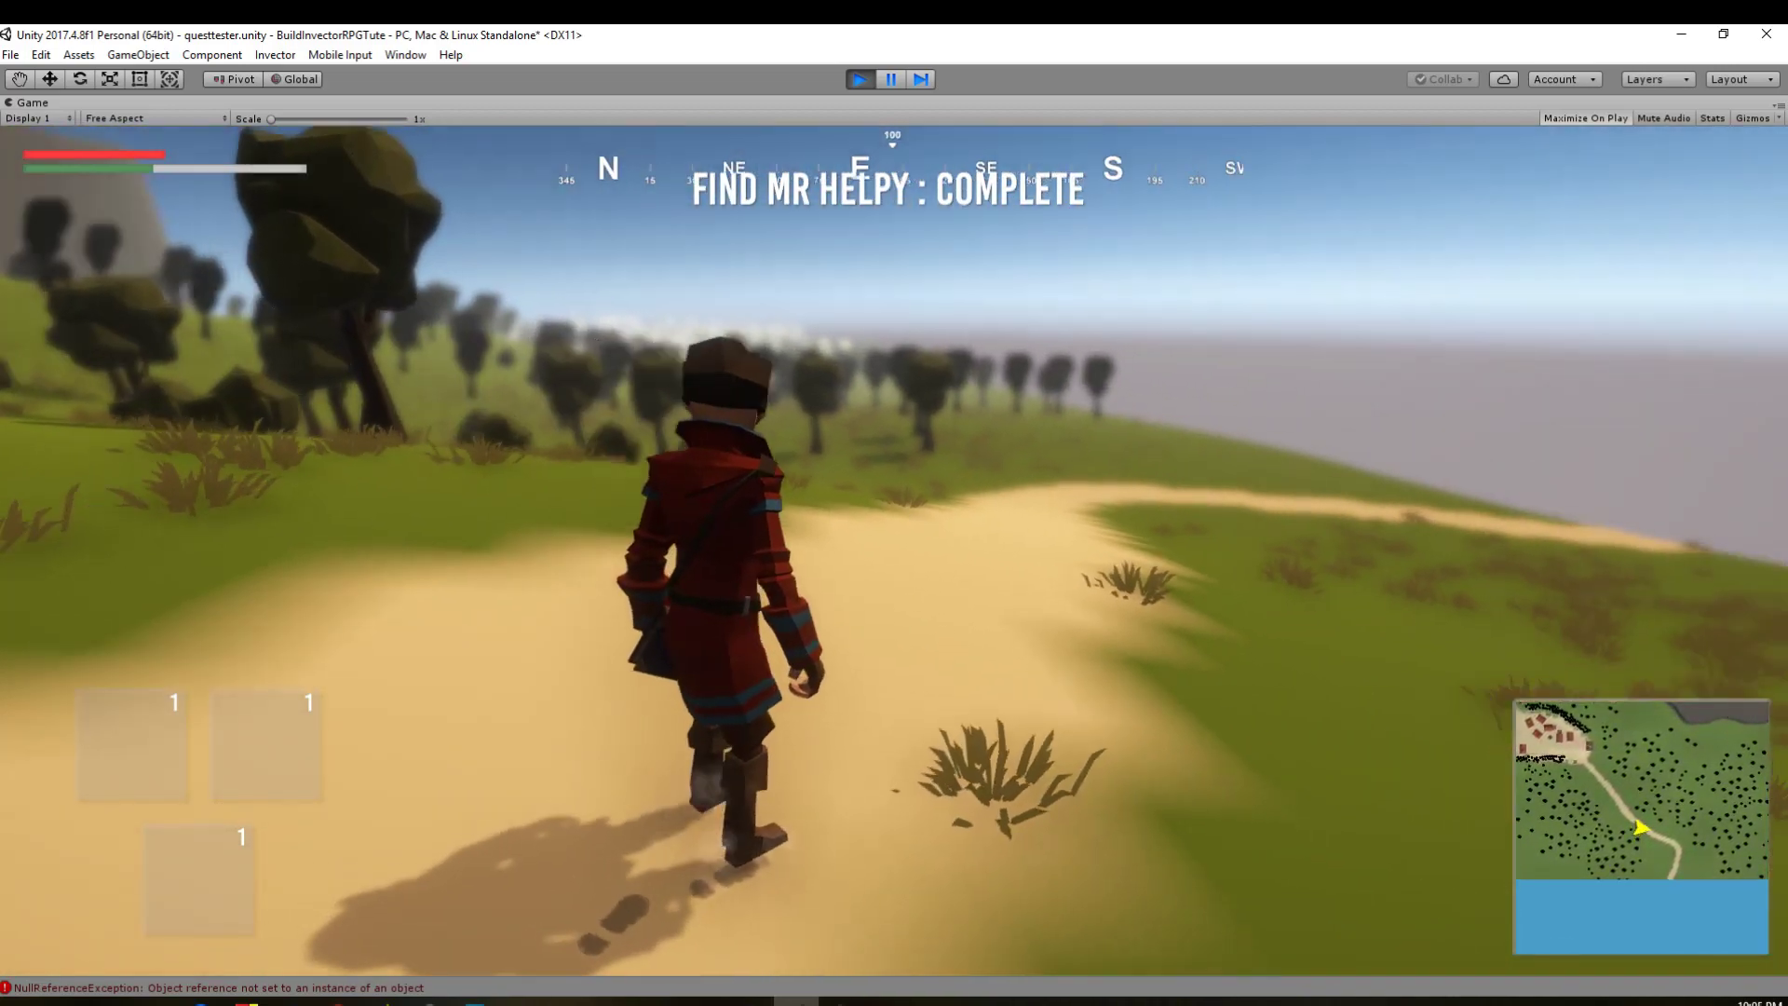
{"action": "key", "text": "w"}
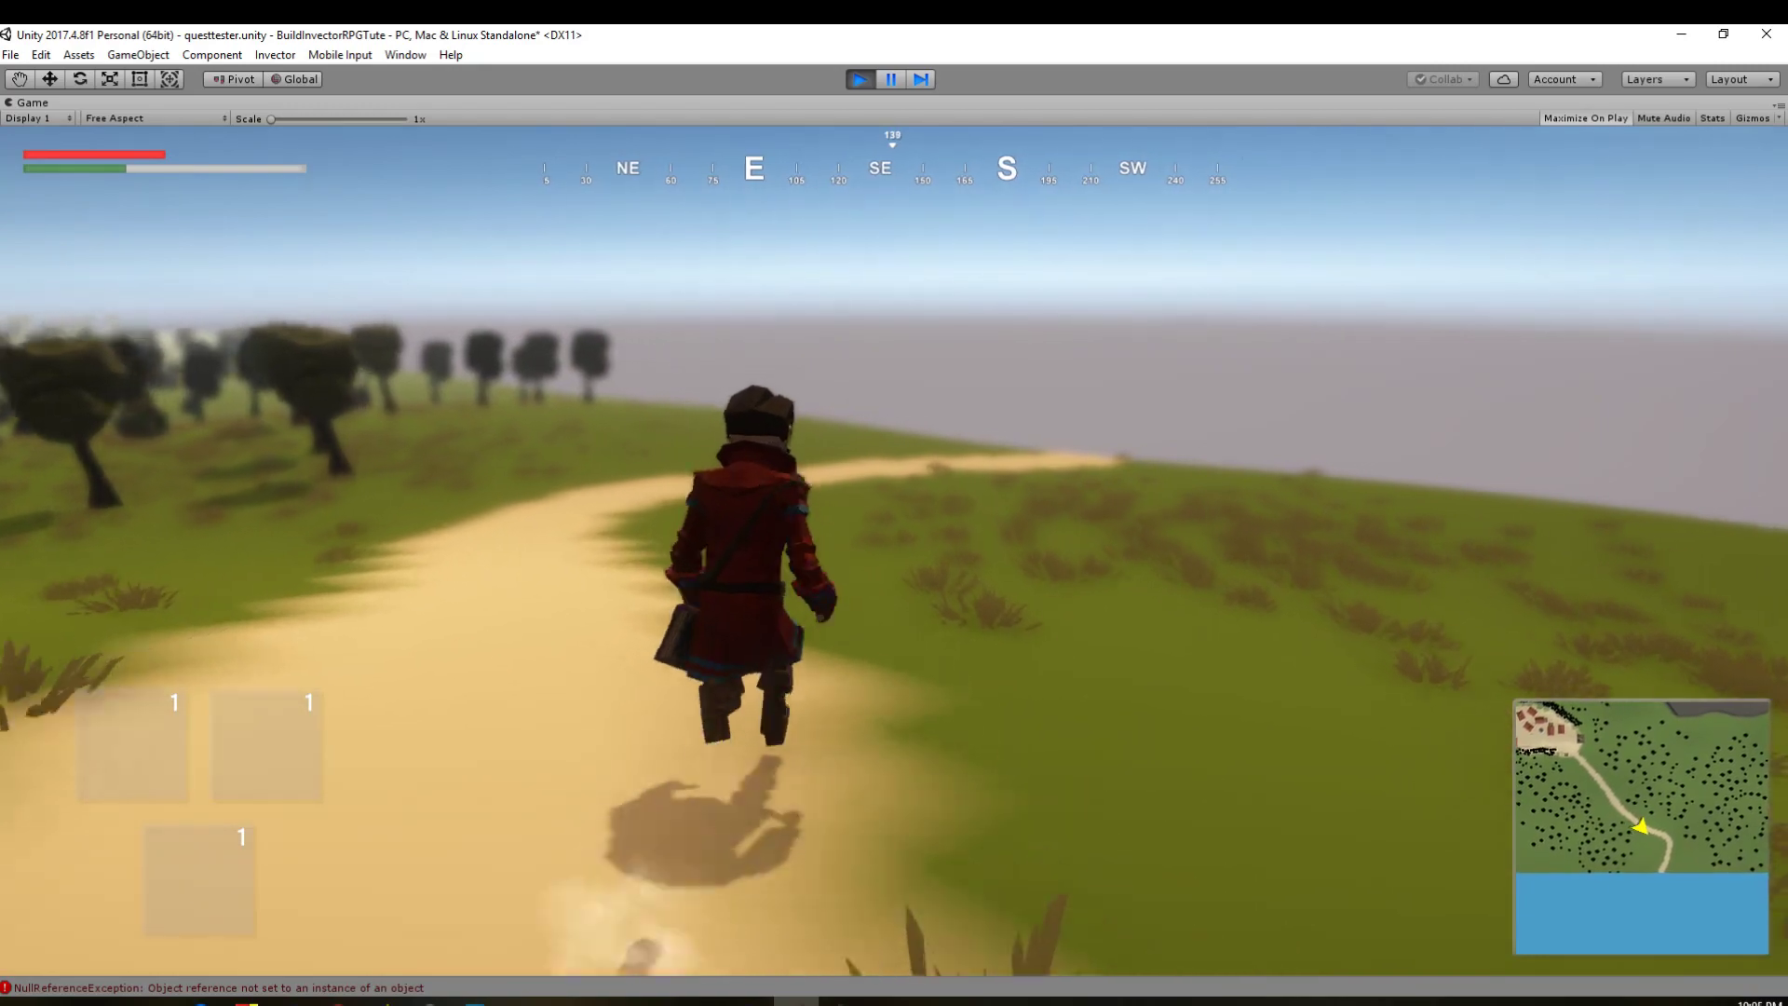
Step: Take the player back to the hooded NPC at the cart and turn around on the path to check the minimap arrow
{"action": "key", "text": "w"}
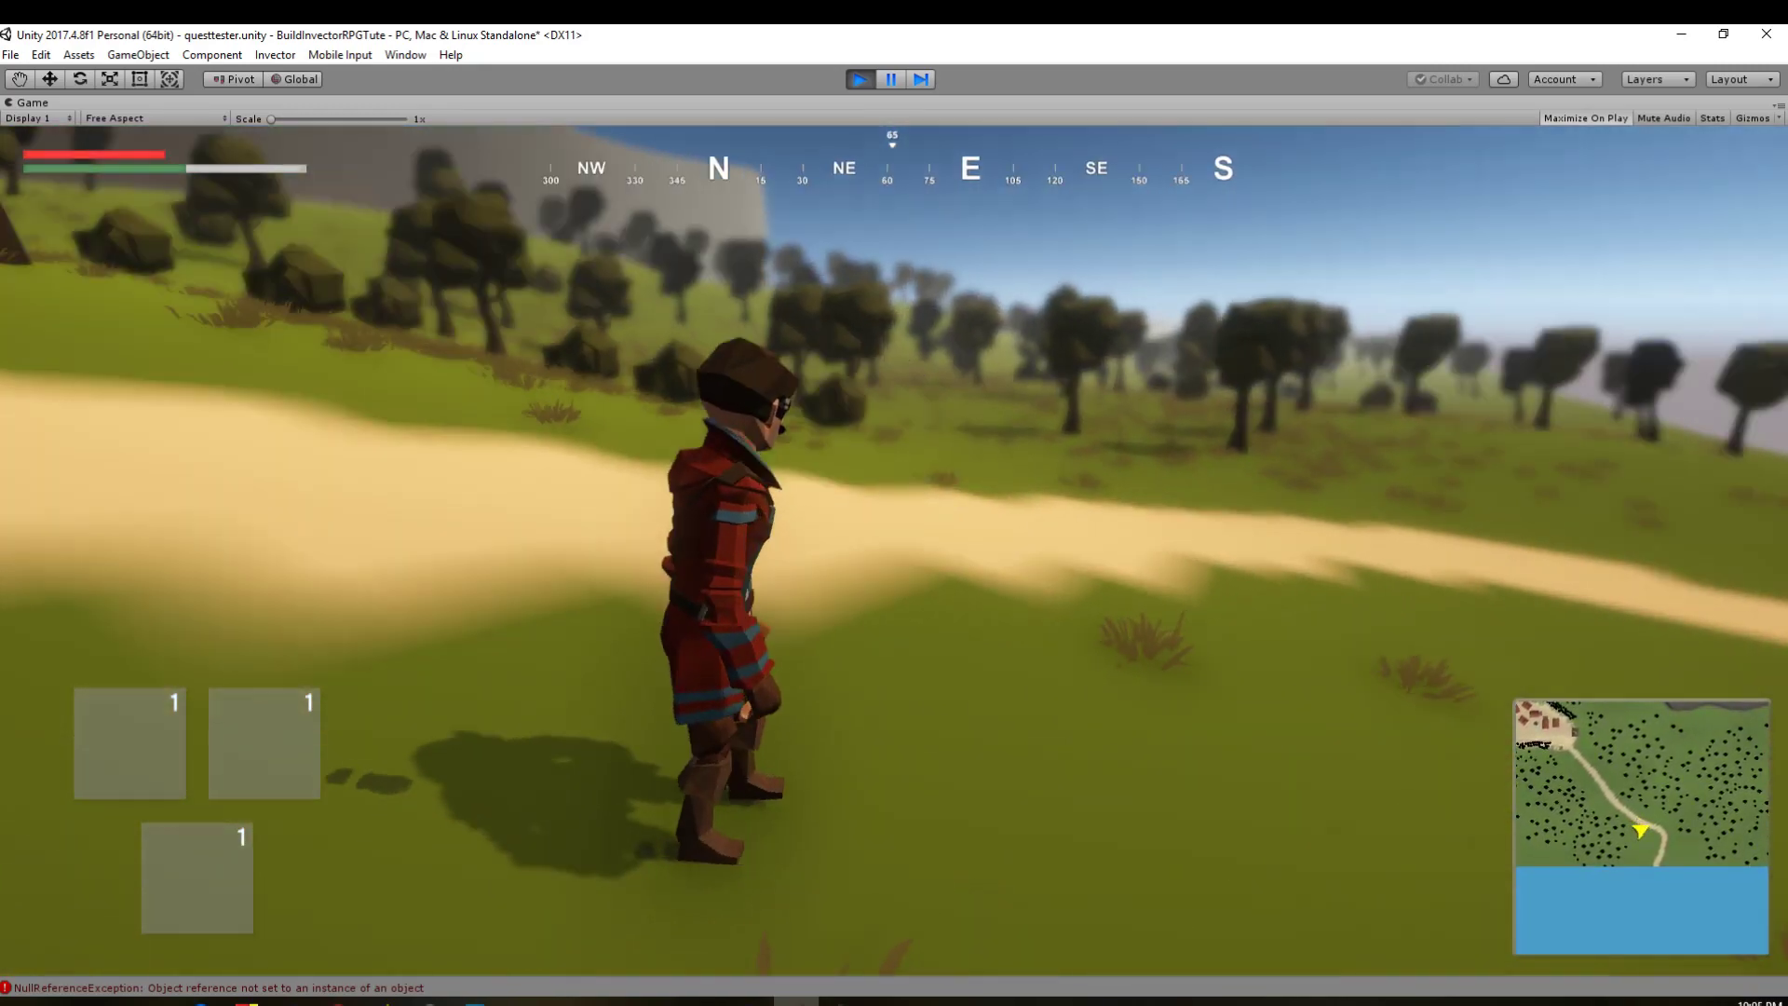
{"action": "key", "text": "w"}
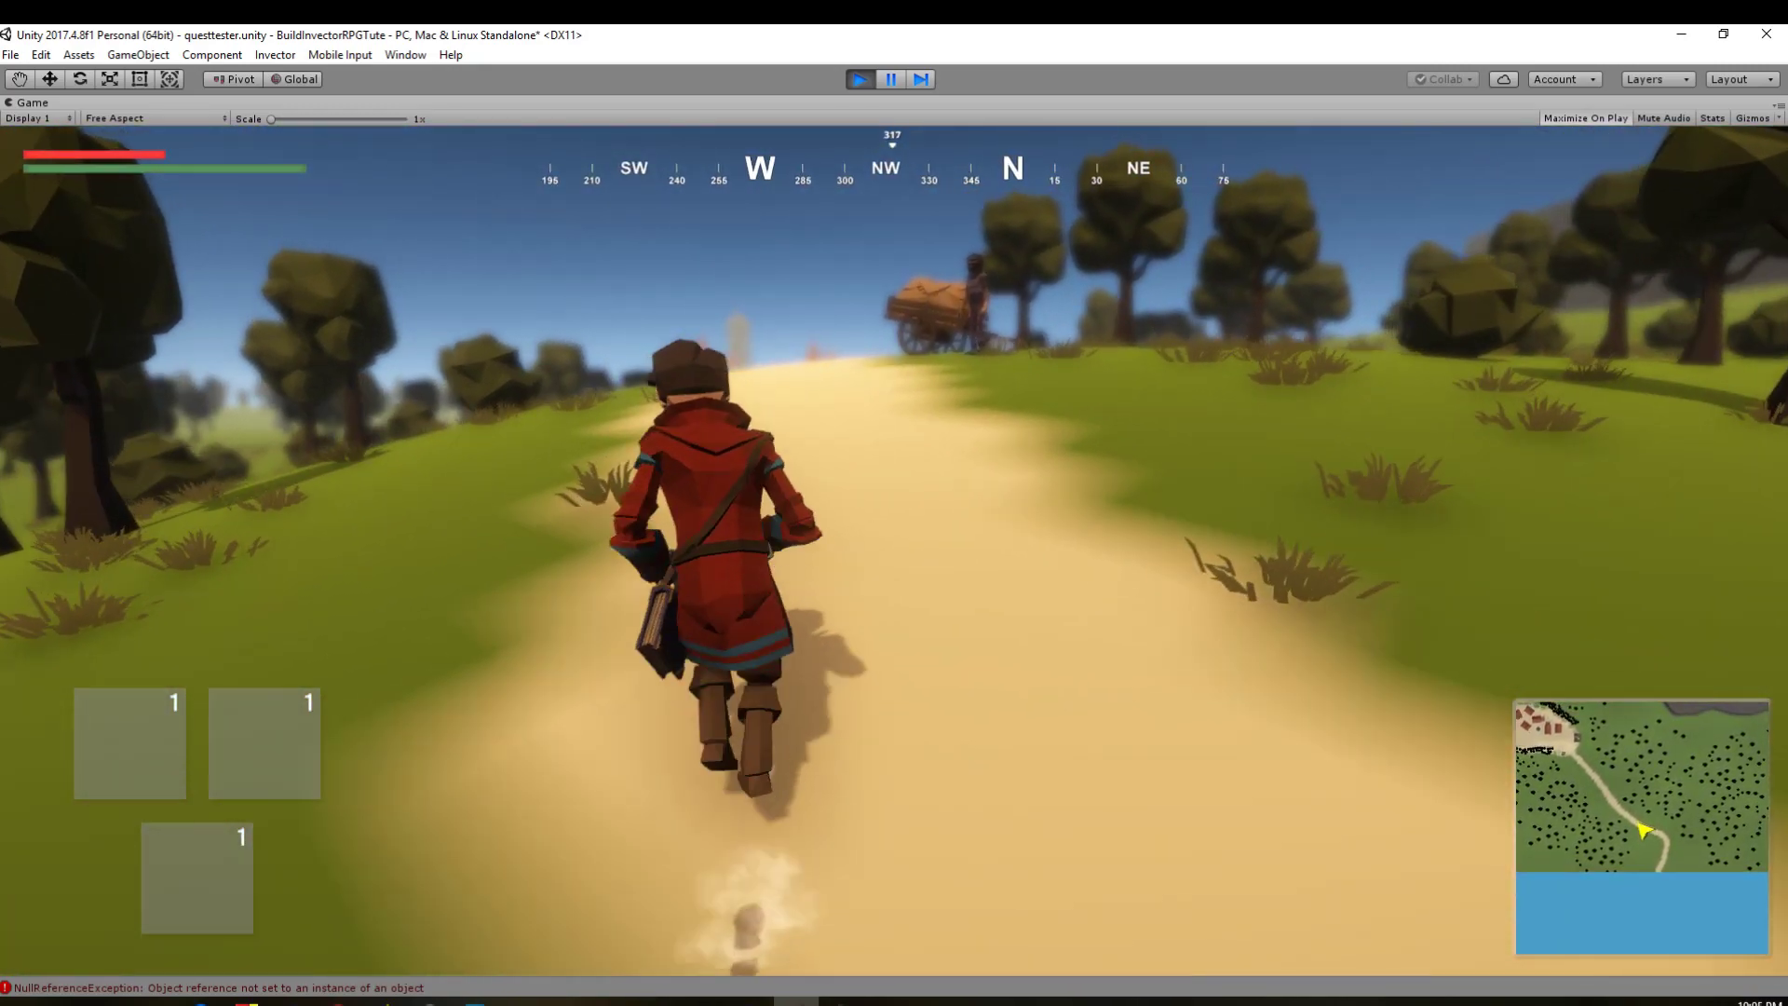
{"action": "key", "text": "w"}
{"action": "key", "text": "w"}
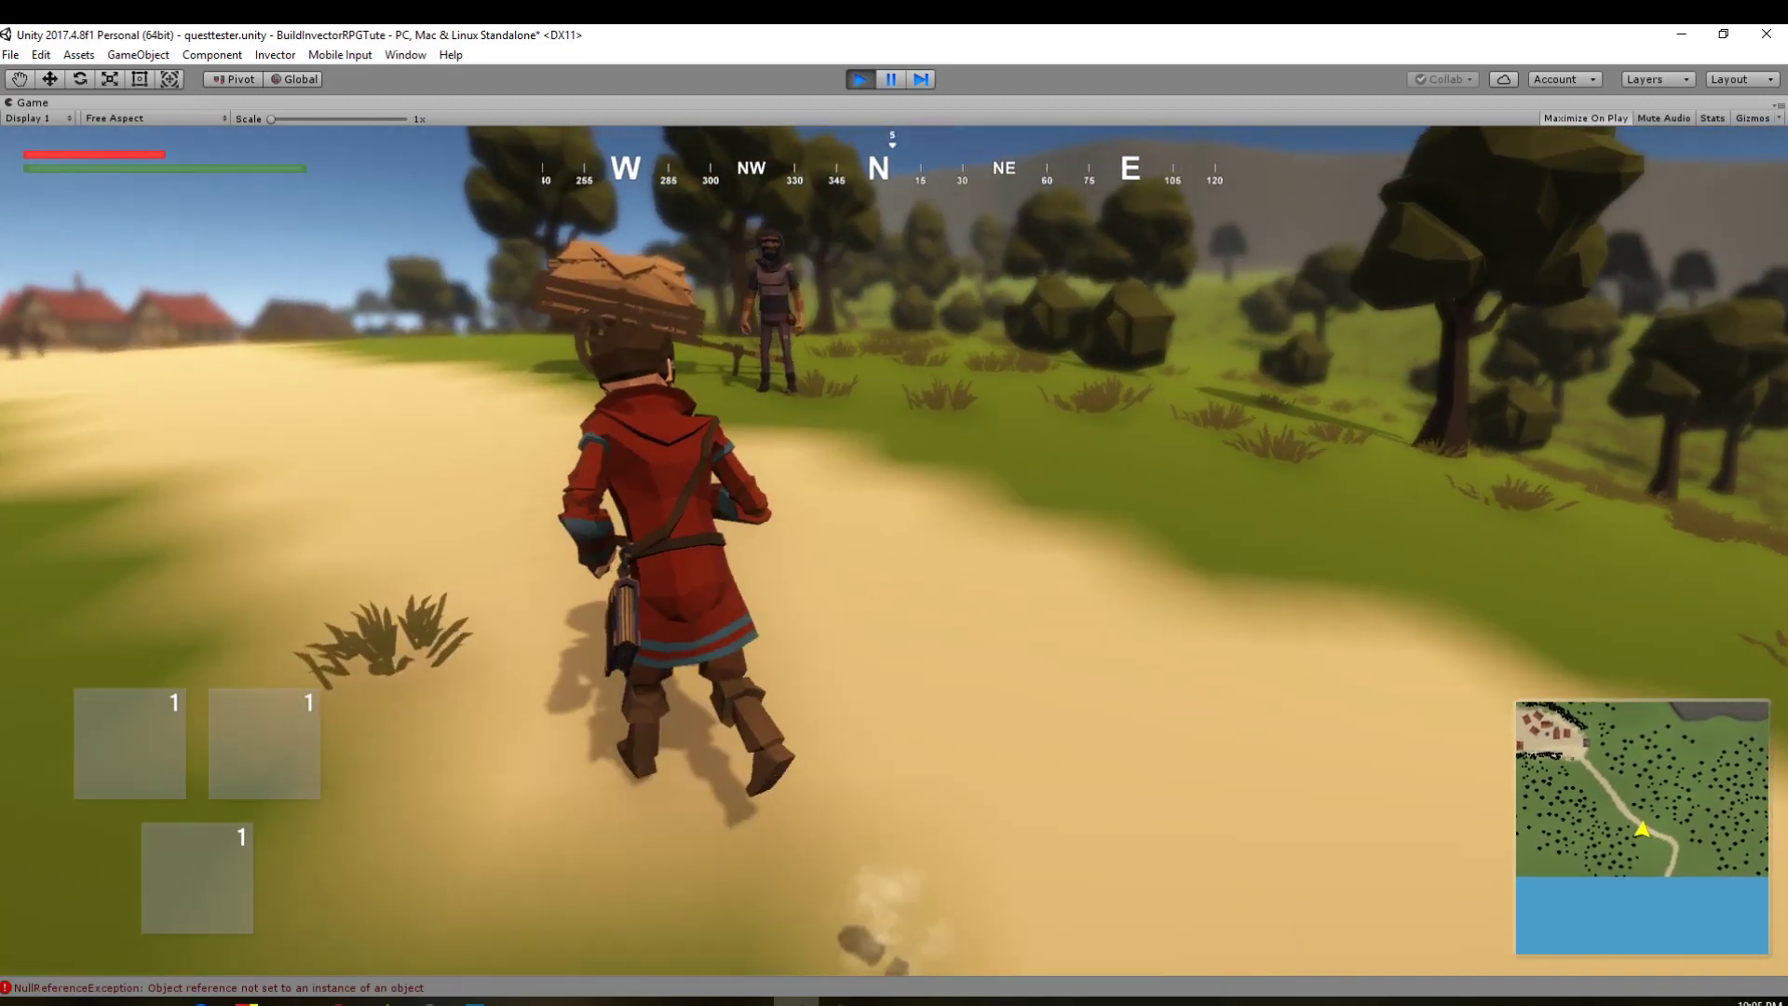
{"action": "key", "text": "w"}
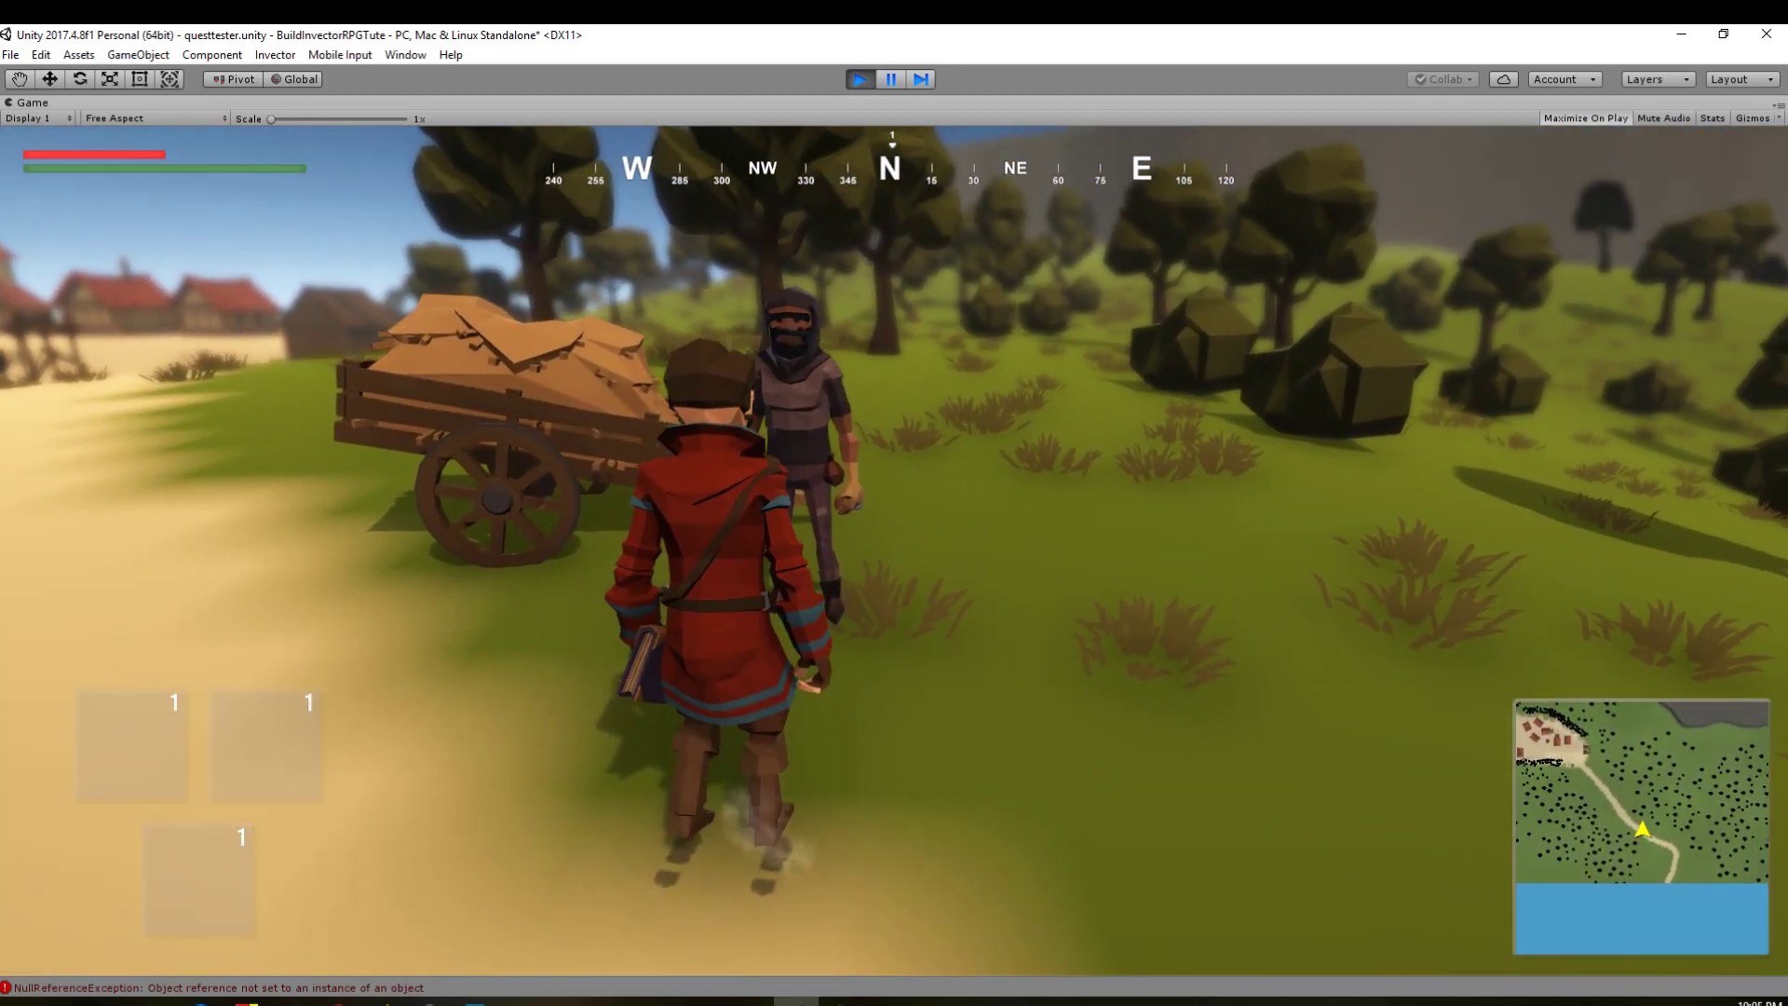
{"action": "key", "text": "s"}
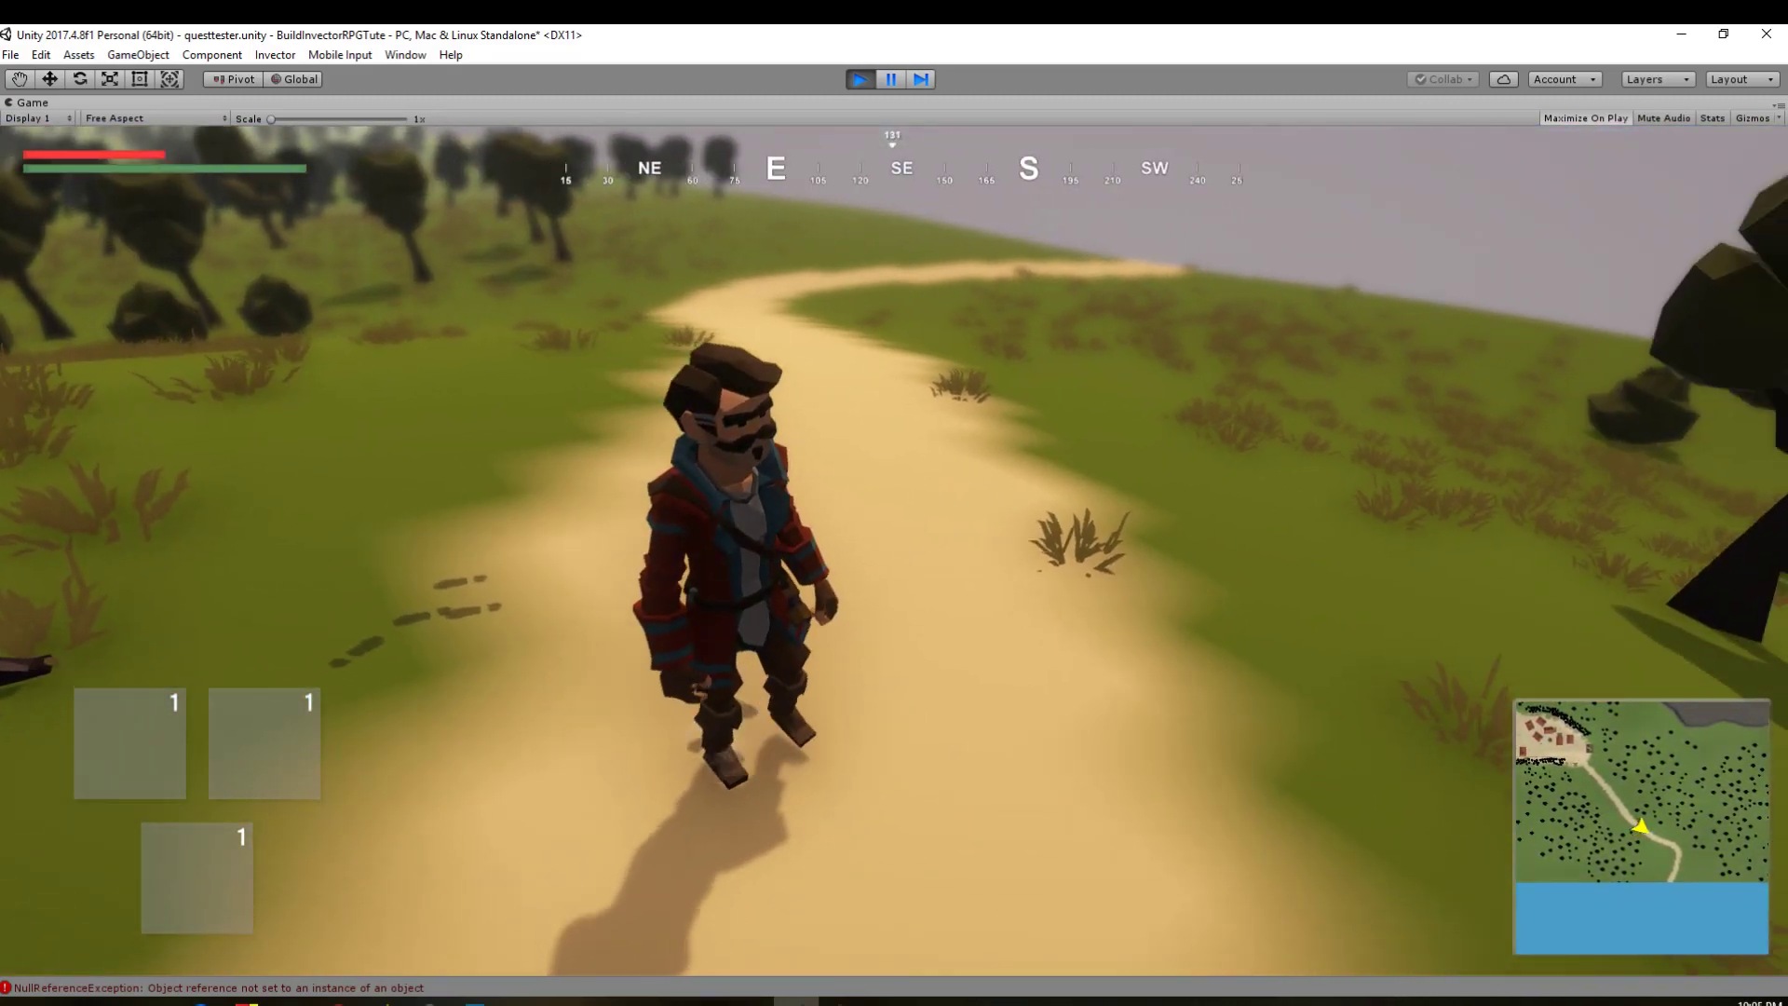
{"action": "key", "text": "w"}
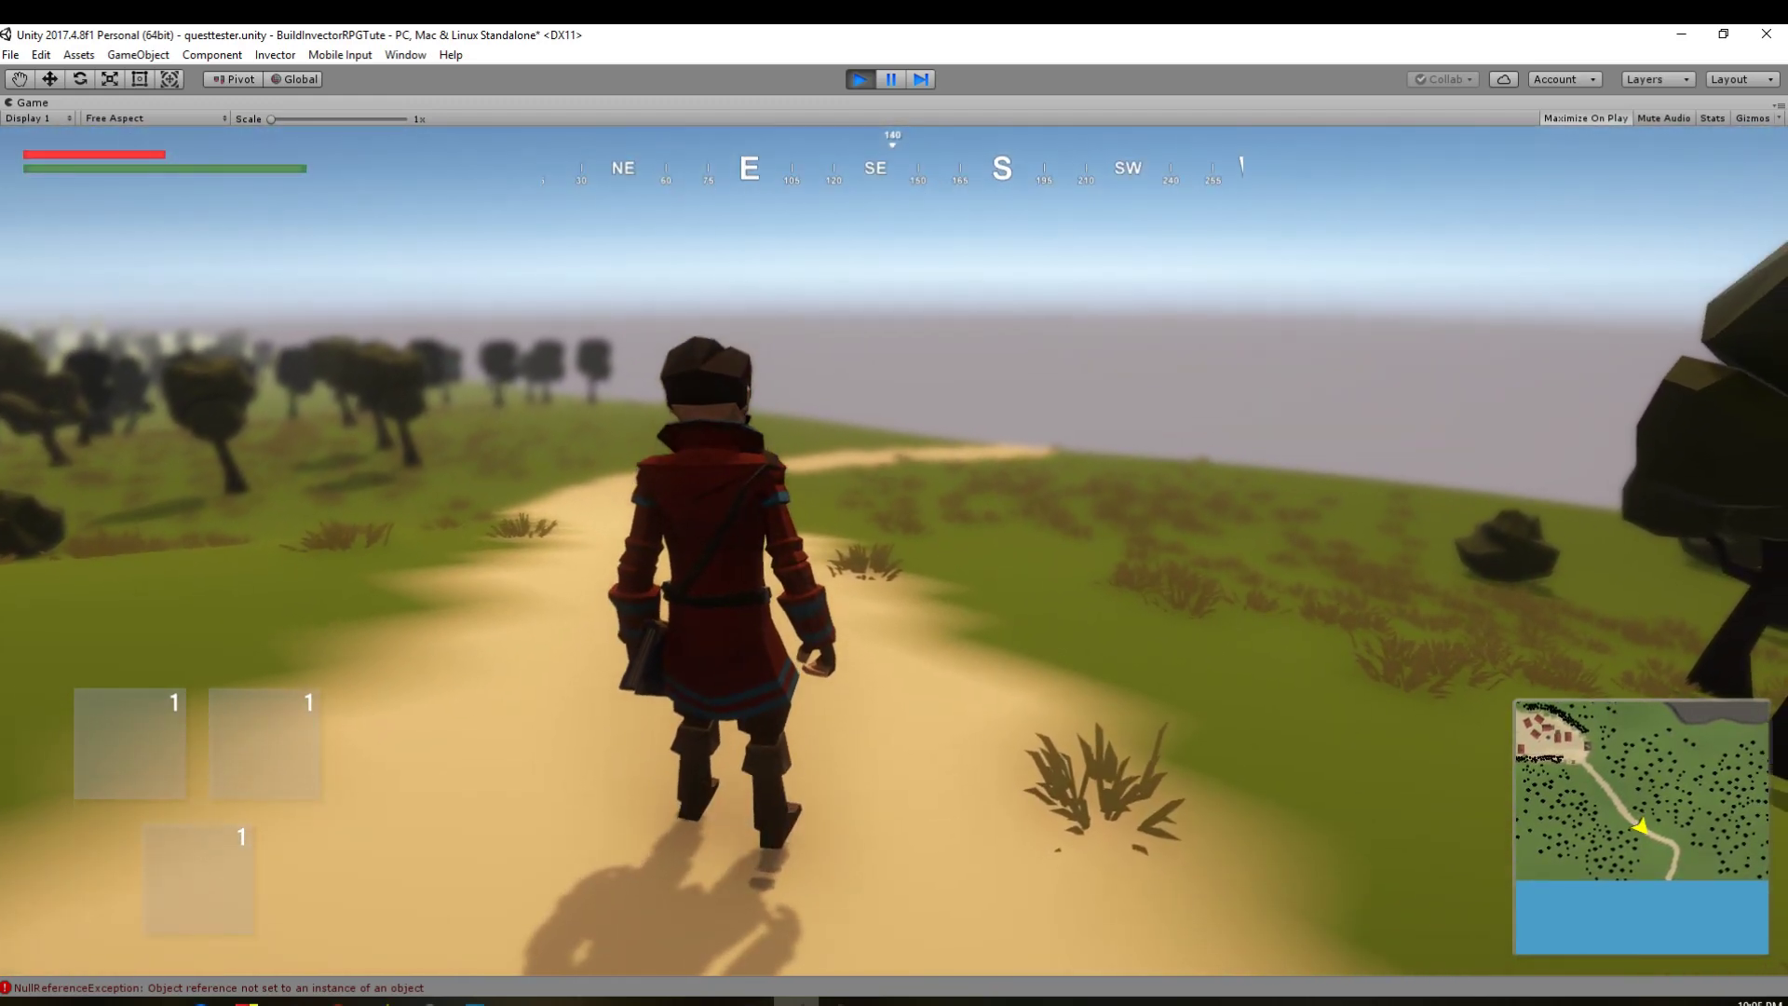
{"action": "key", "text": "w"}
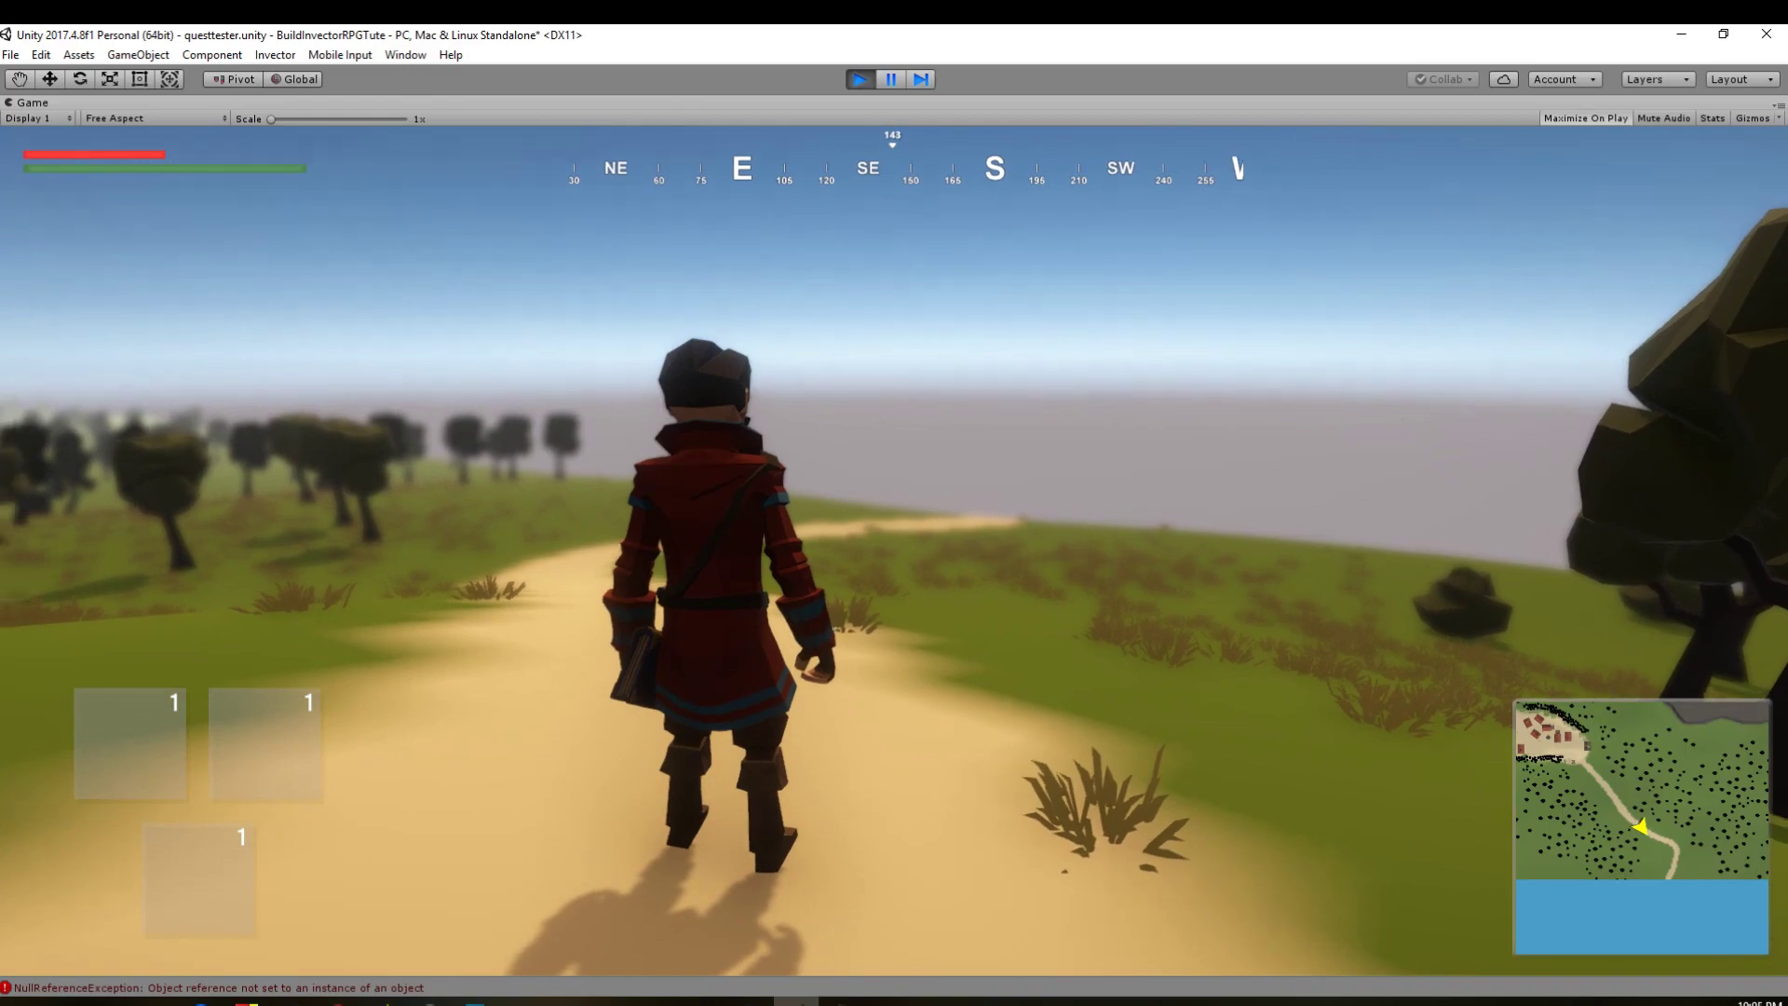
Step: Approach the hooded NPC beside the cart, interact with him, and accept the Travel to Celian quest
{"action": "key", "text": "w"}
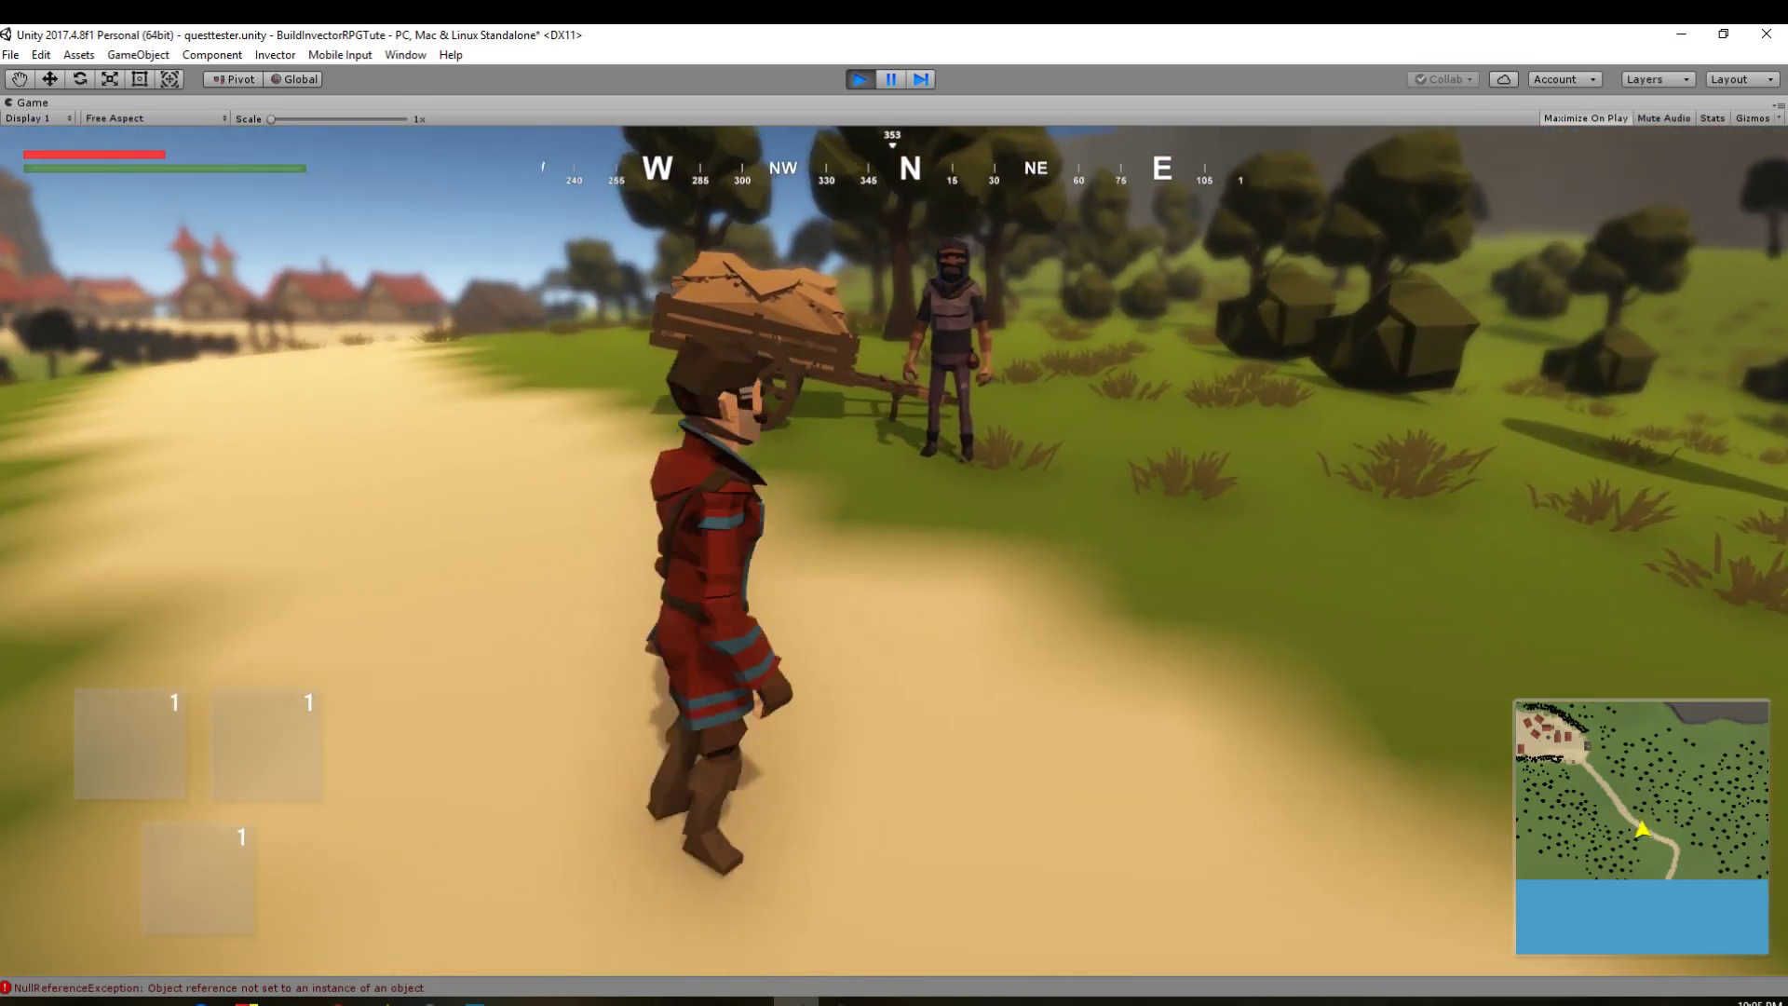
{"action": "key", "text": "w"}
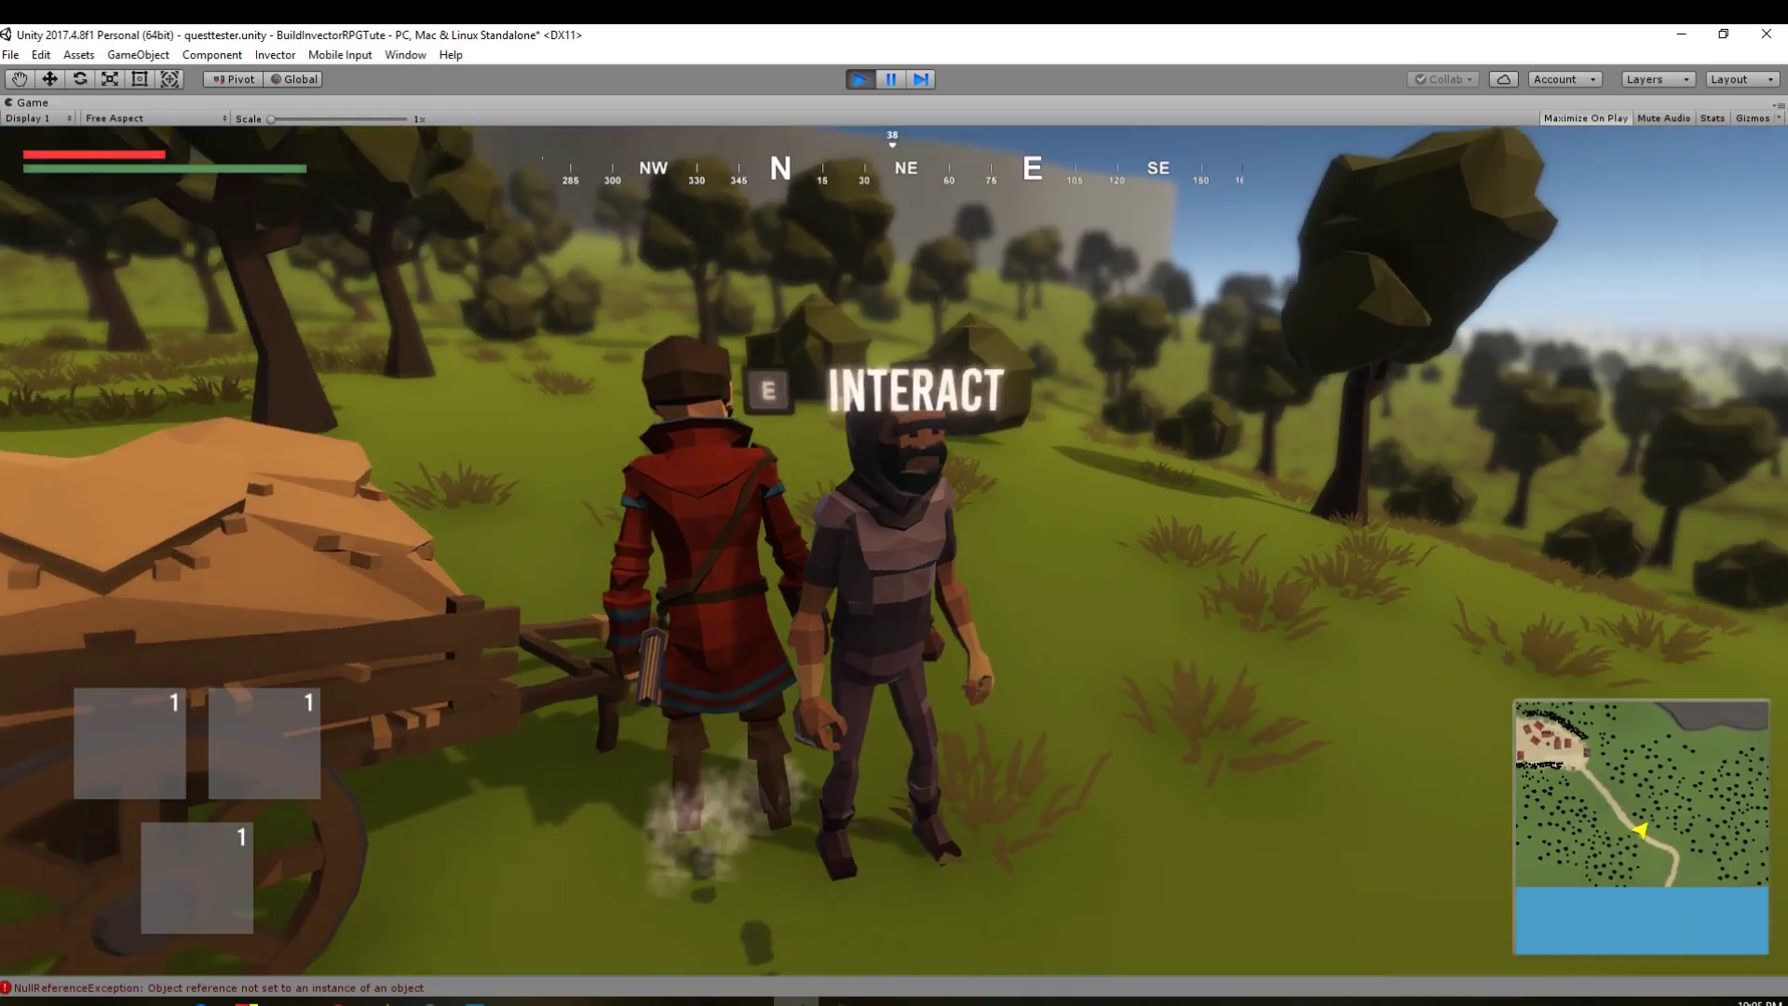
{"action": "key", "text": "e"}
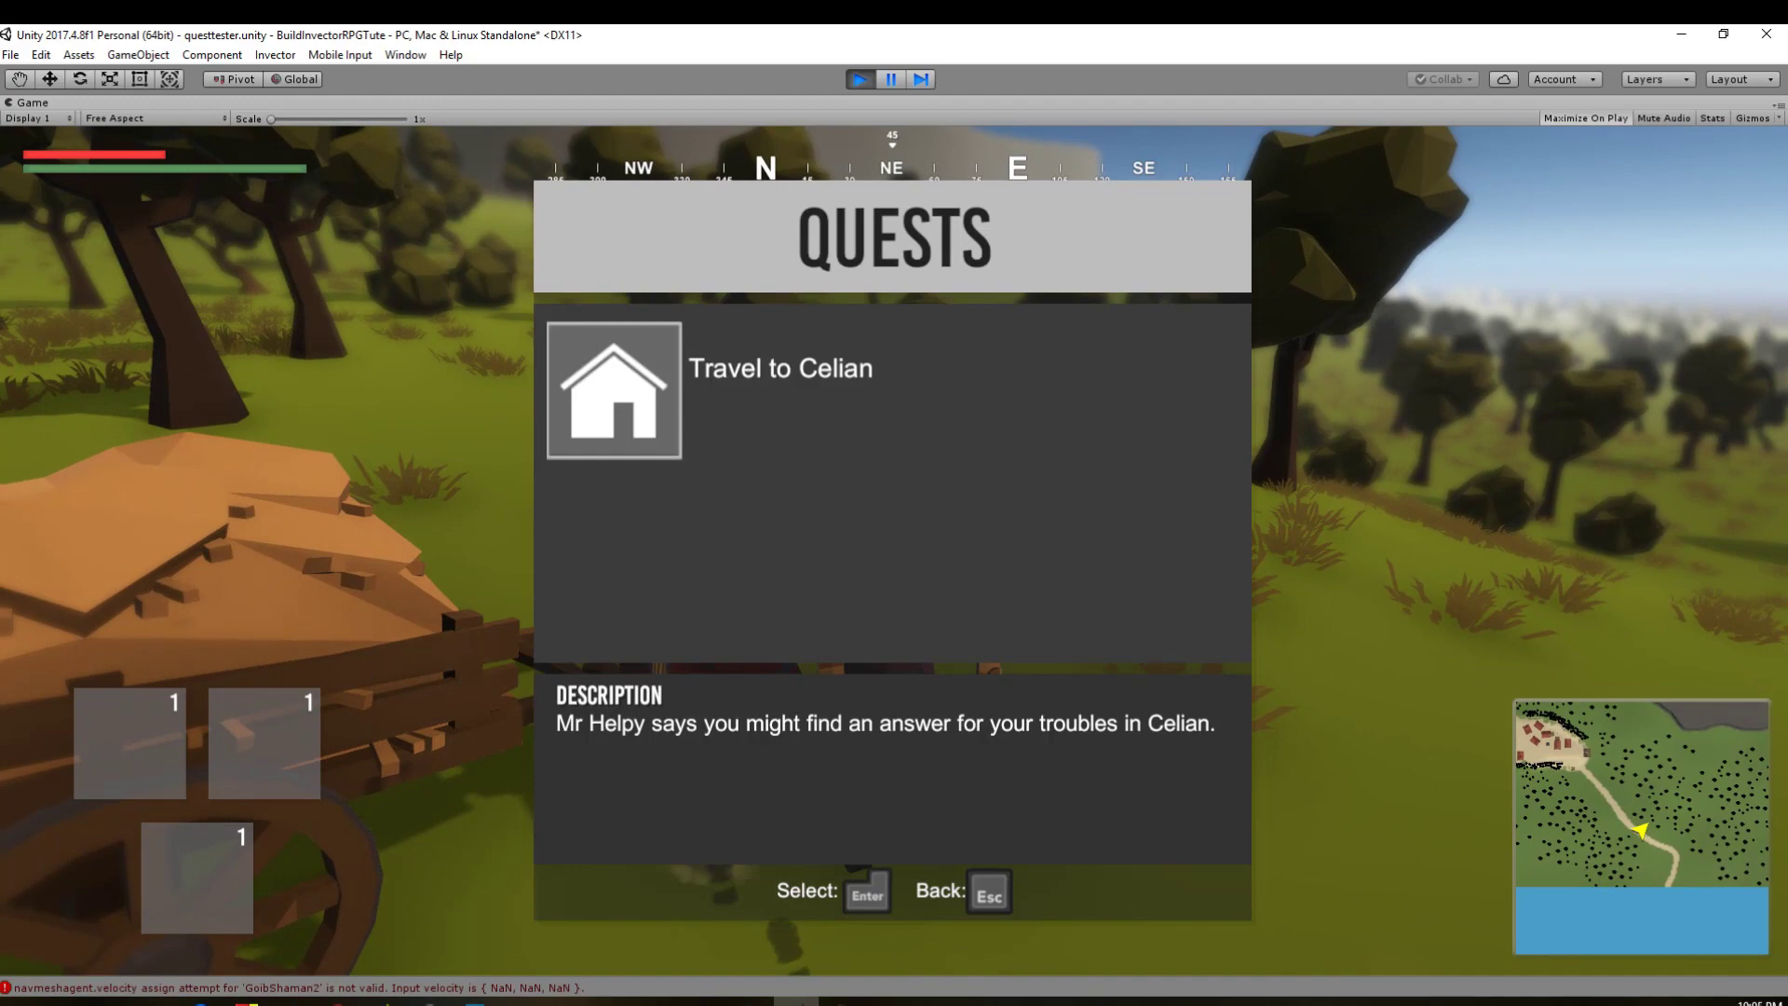
{"action": "key", "text": "Return"}
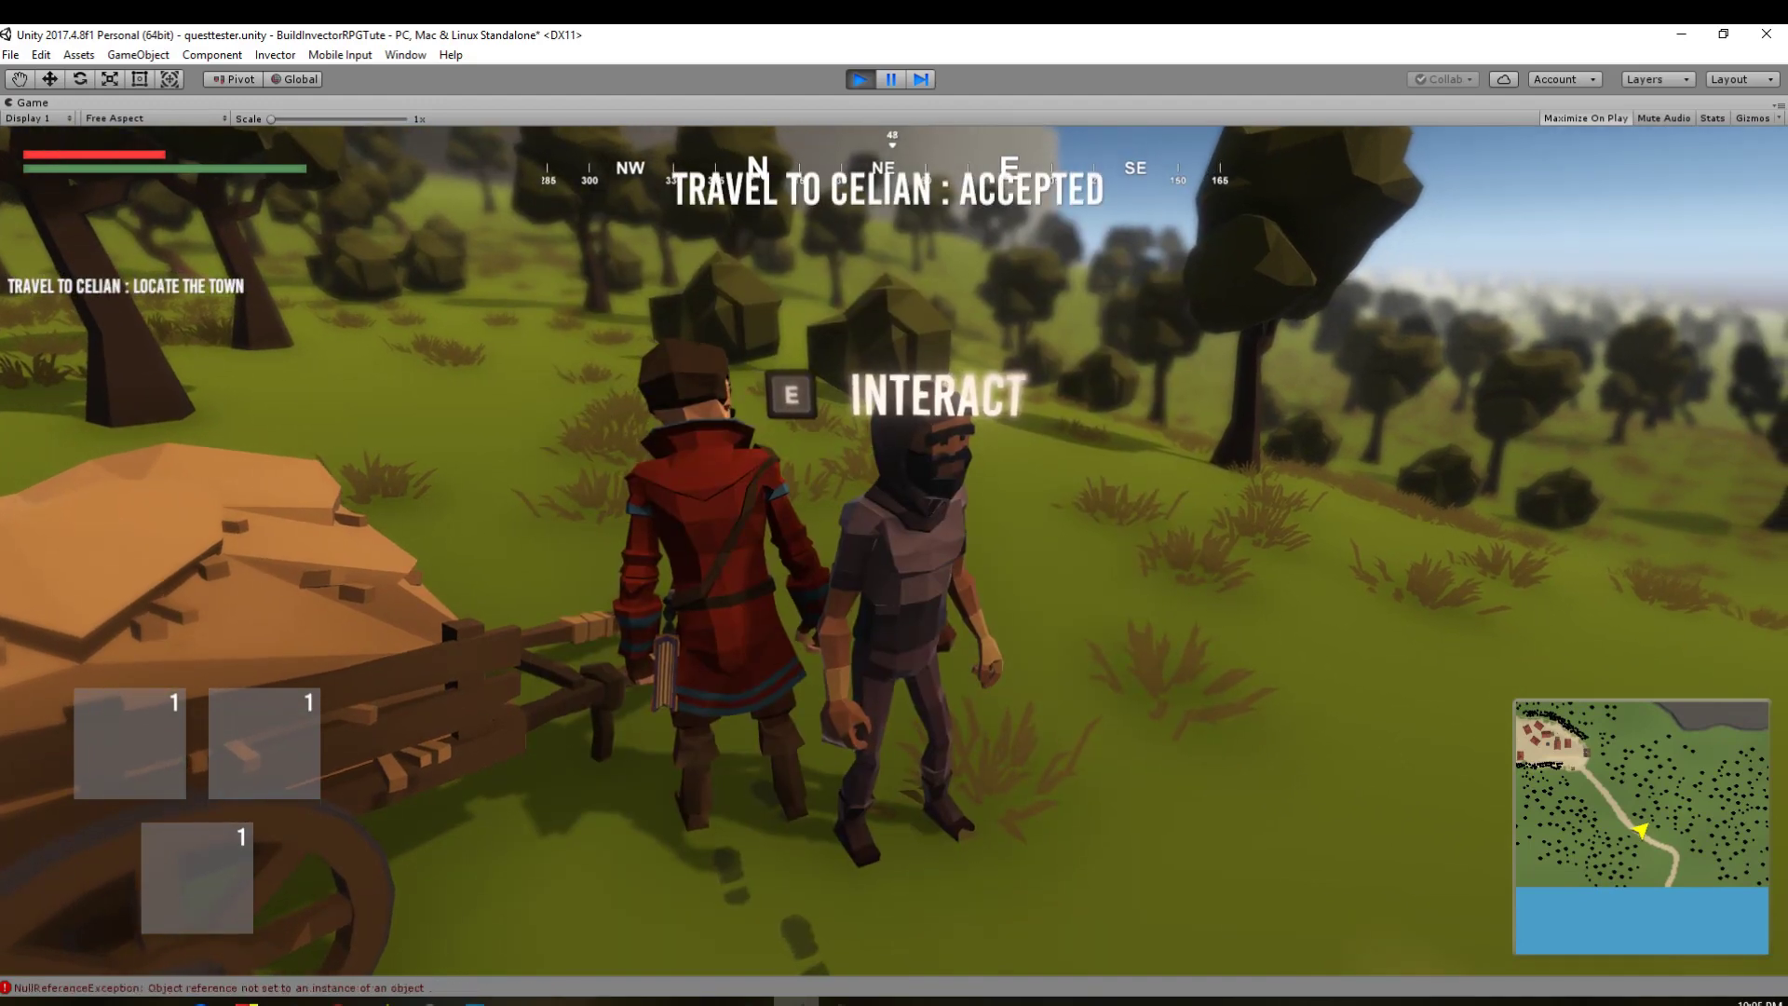
Step: Run the player back along the dirt path past the signpost into the town to carry out the Travel to Celian quest
{"action": "key", "text": "s"}
{"action": "key", "text": "w"}
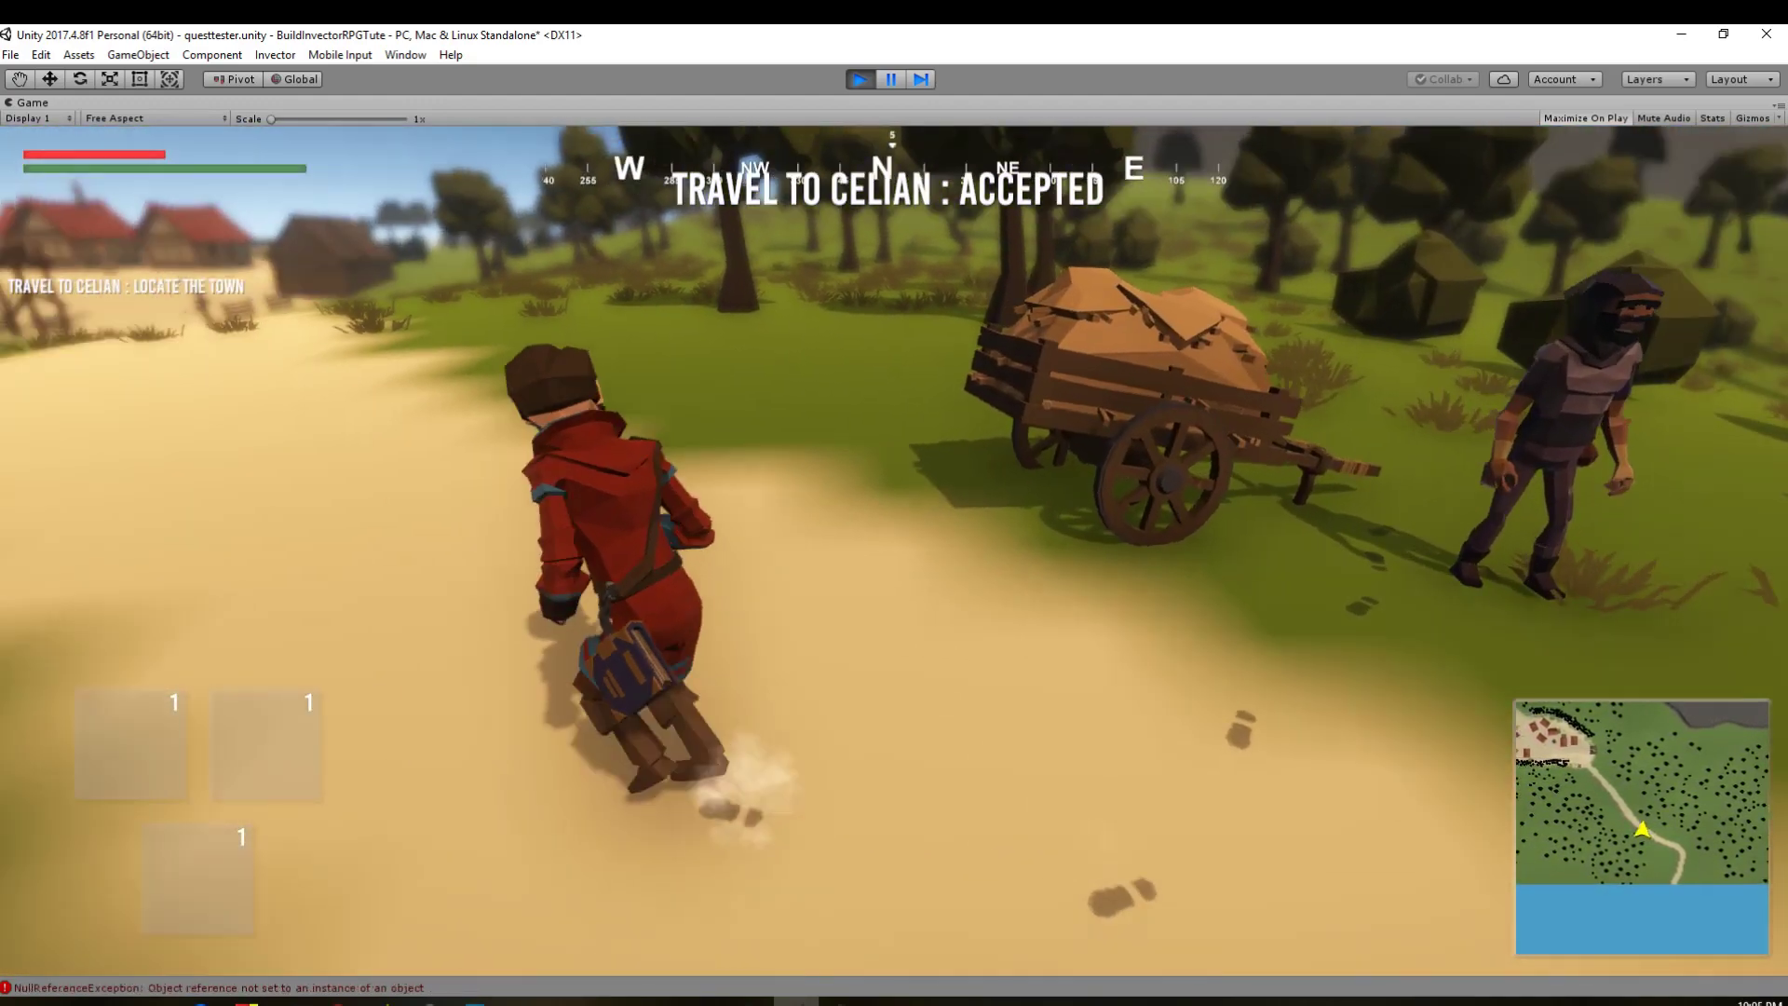
{"action": "key", "text": "w"}
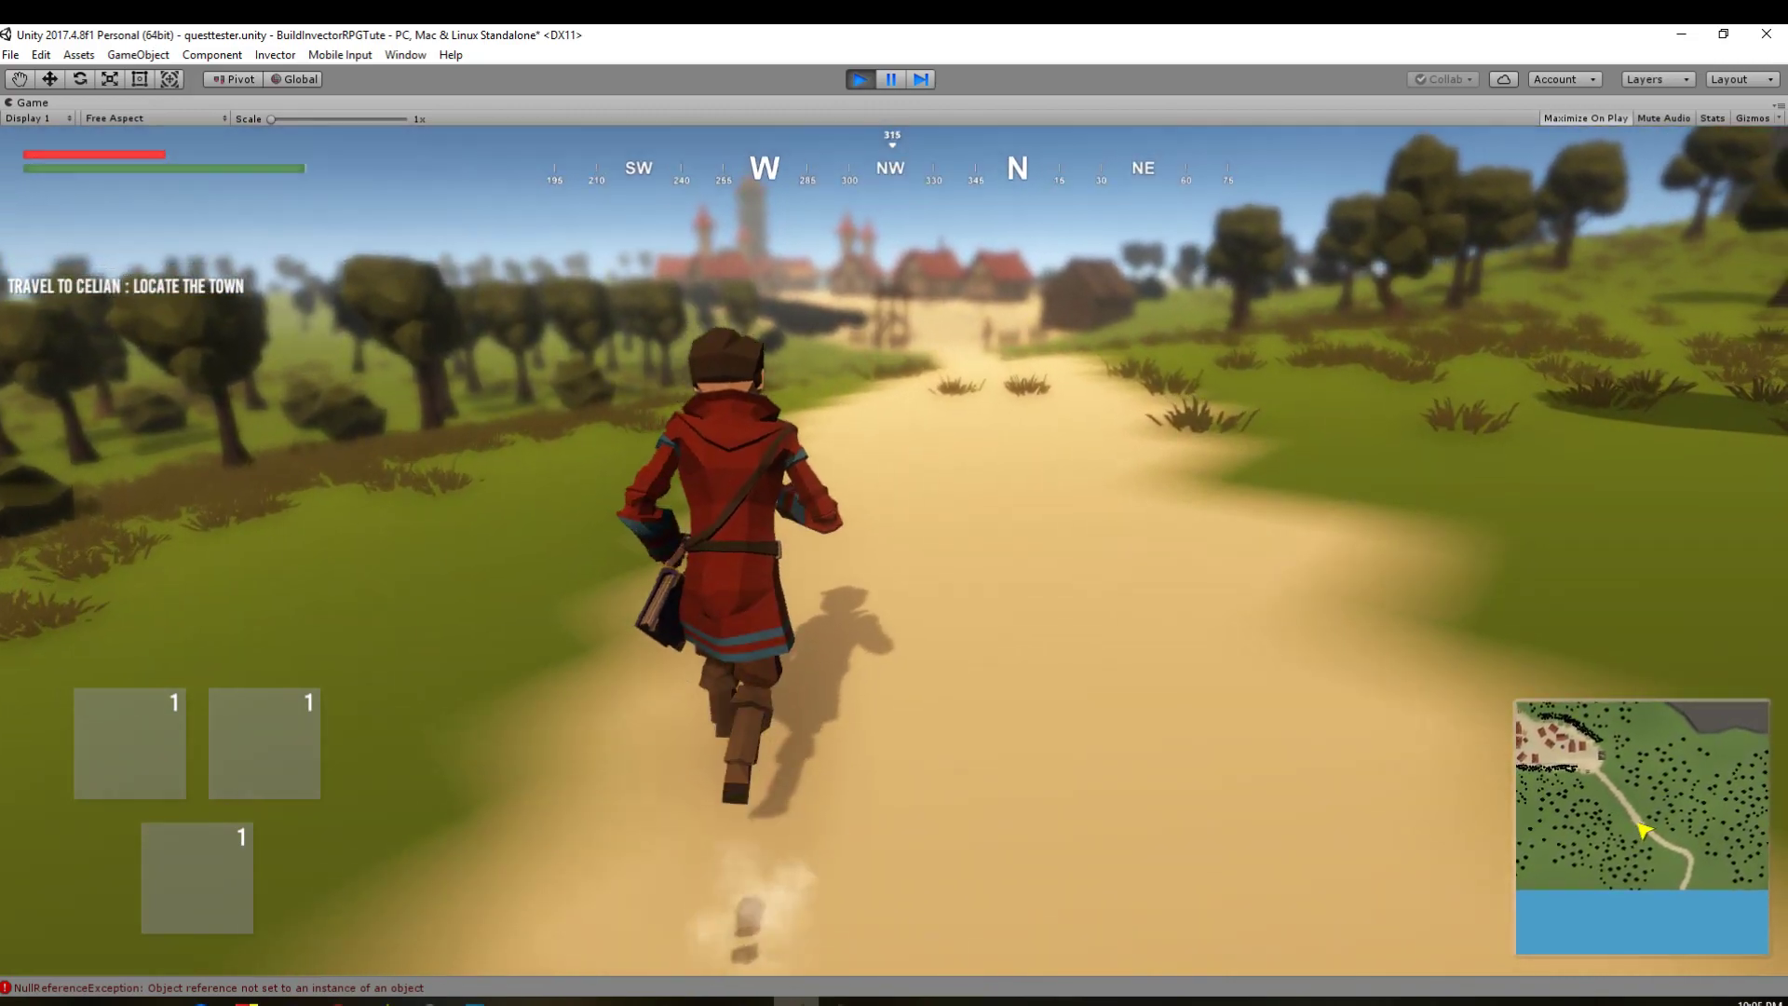
{"action": "key", "text": "shift+w"}
{"action": "key", "text": "shift+w"}
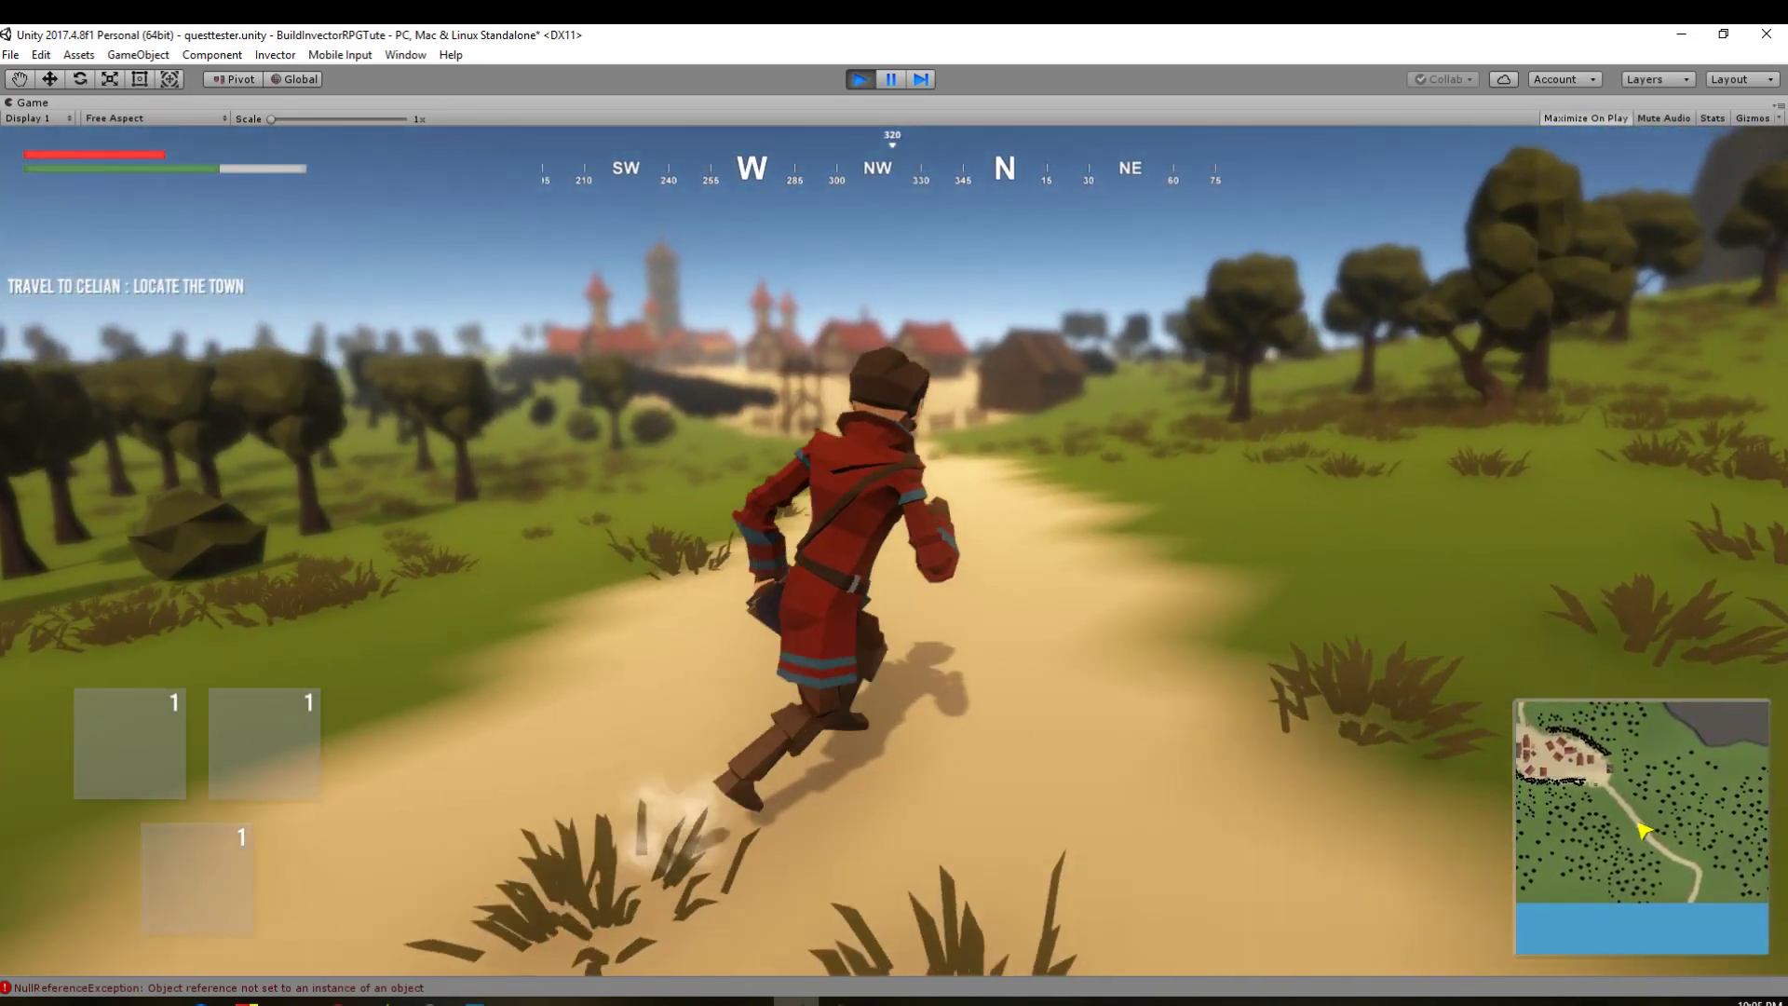
{"action": "key", "text": "shift+w"}
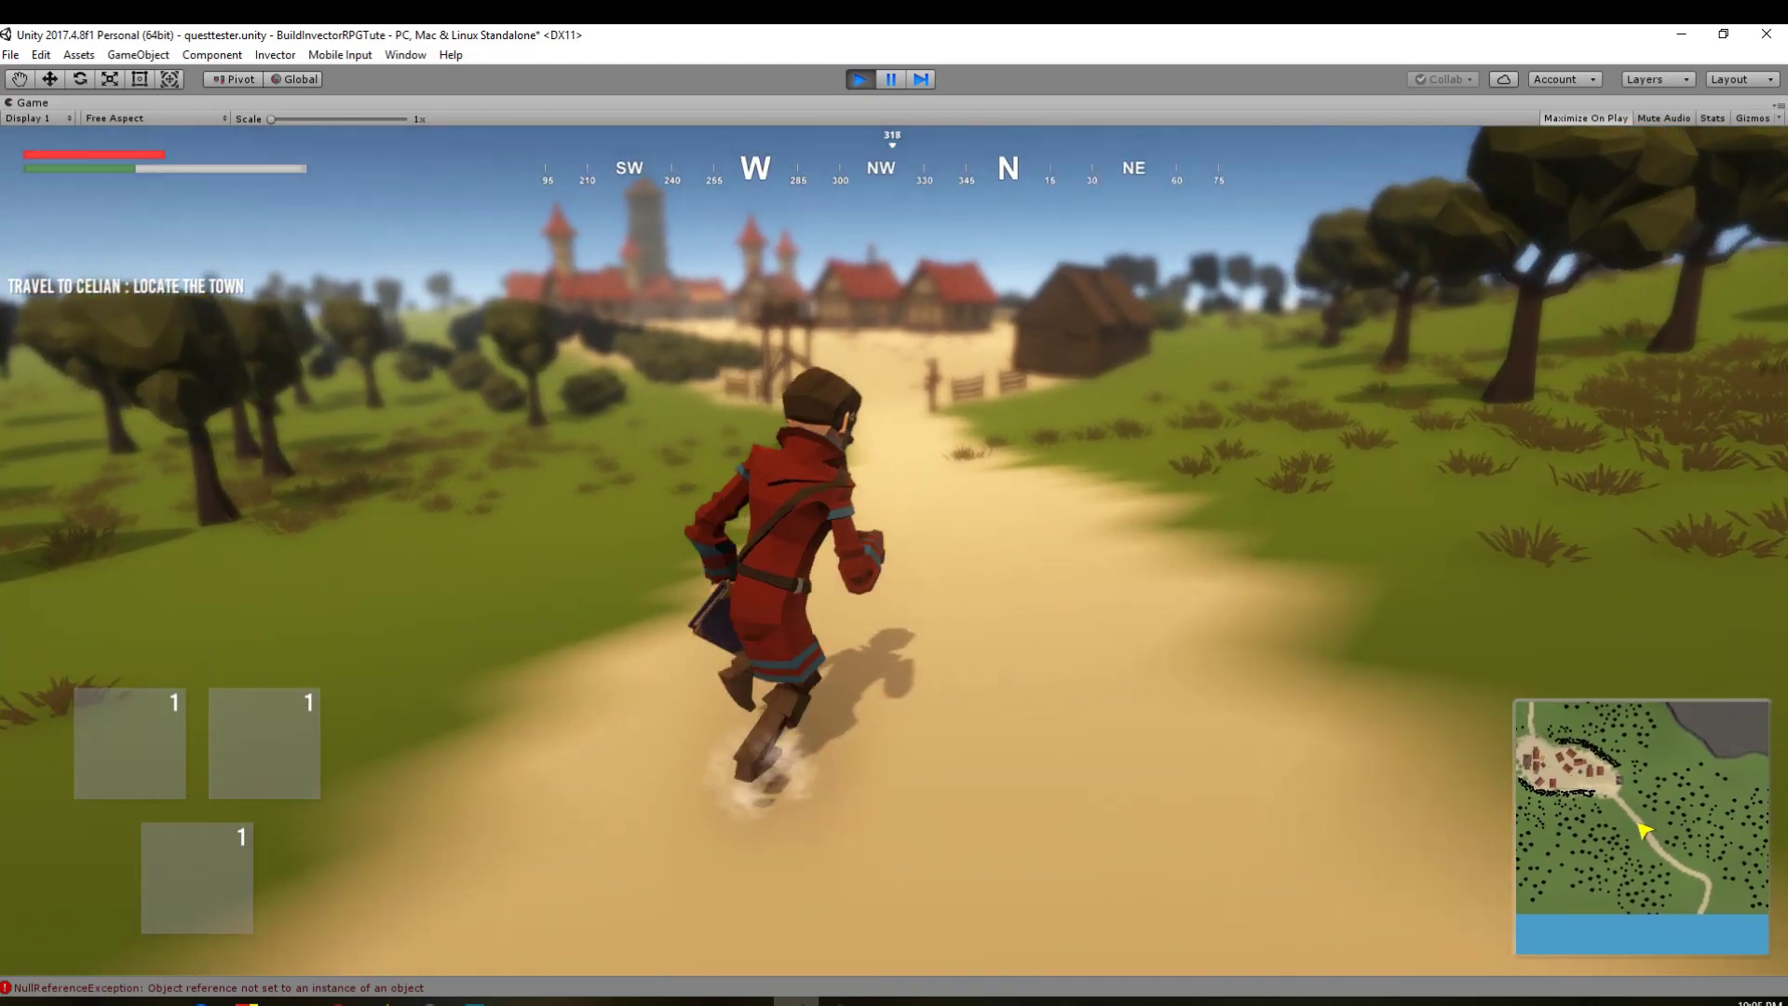
{"action": "key", "text": "w"}
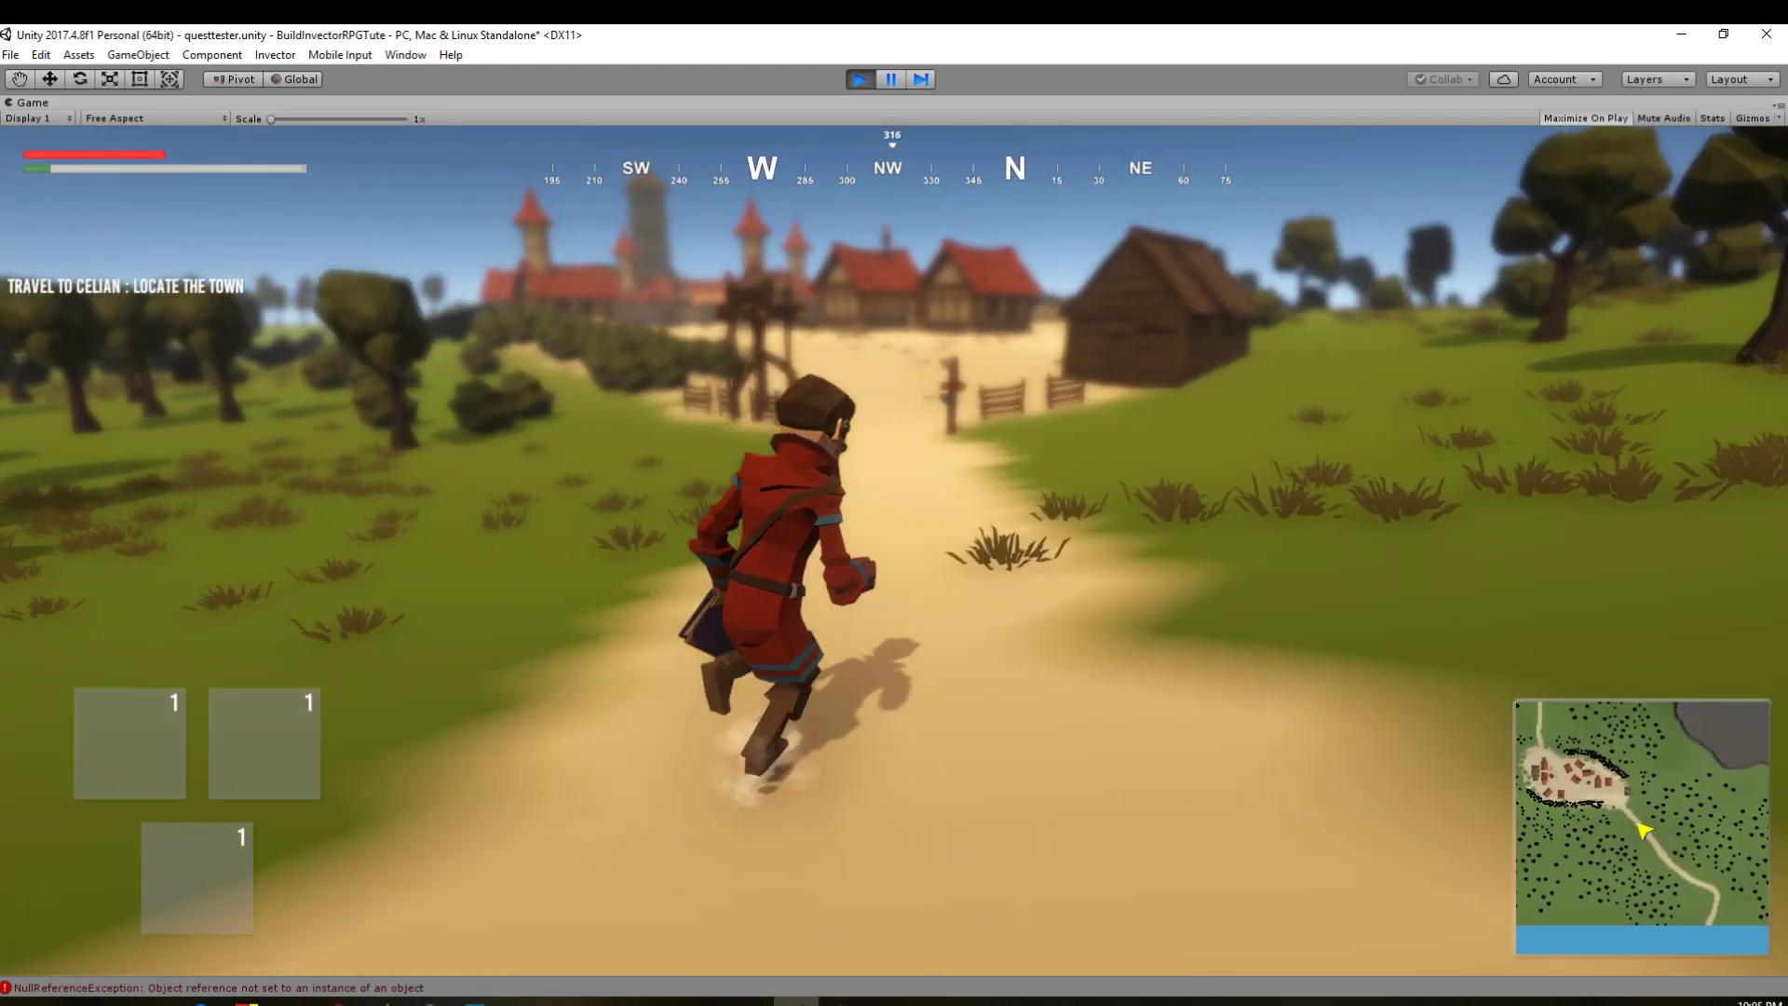
{"action": "key", "text": "w"}
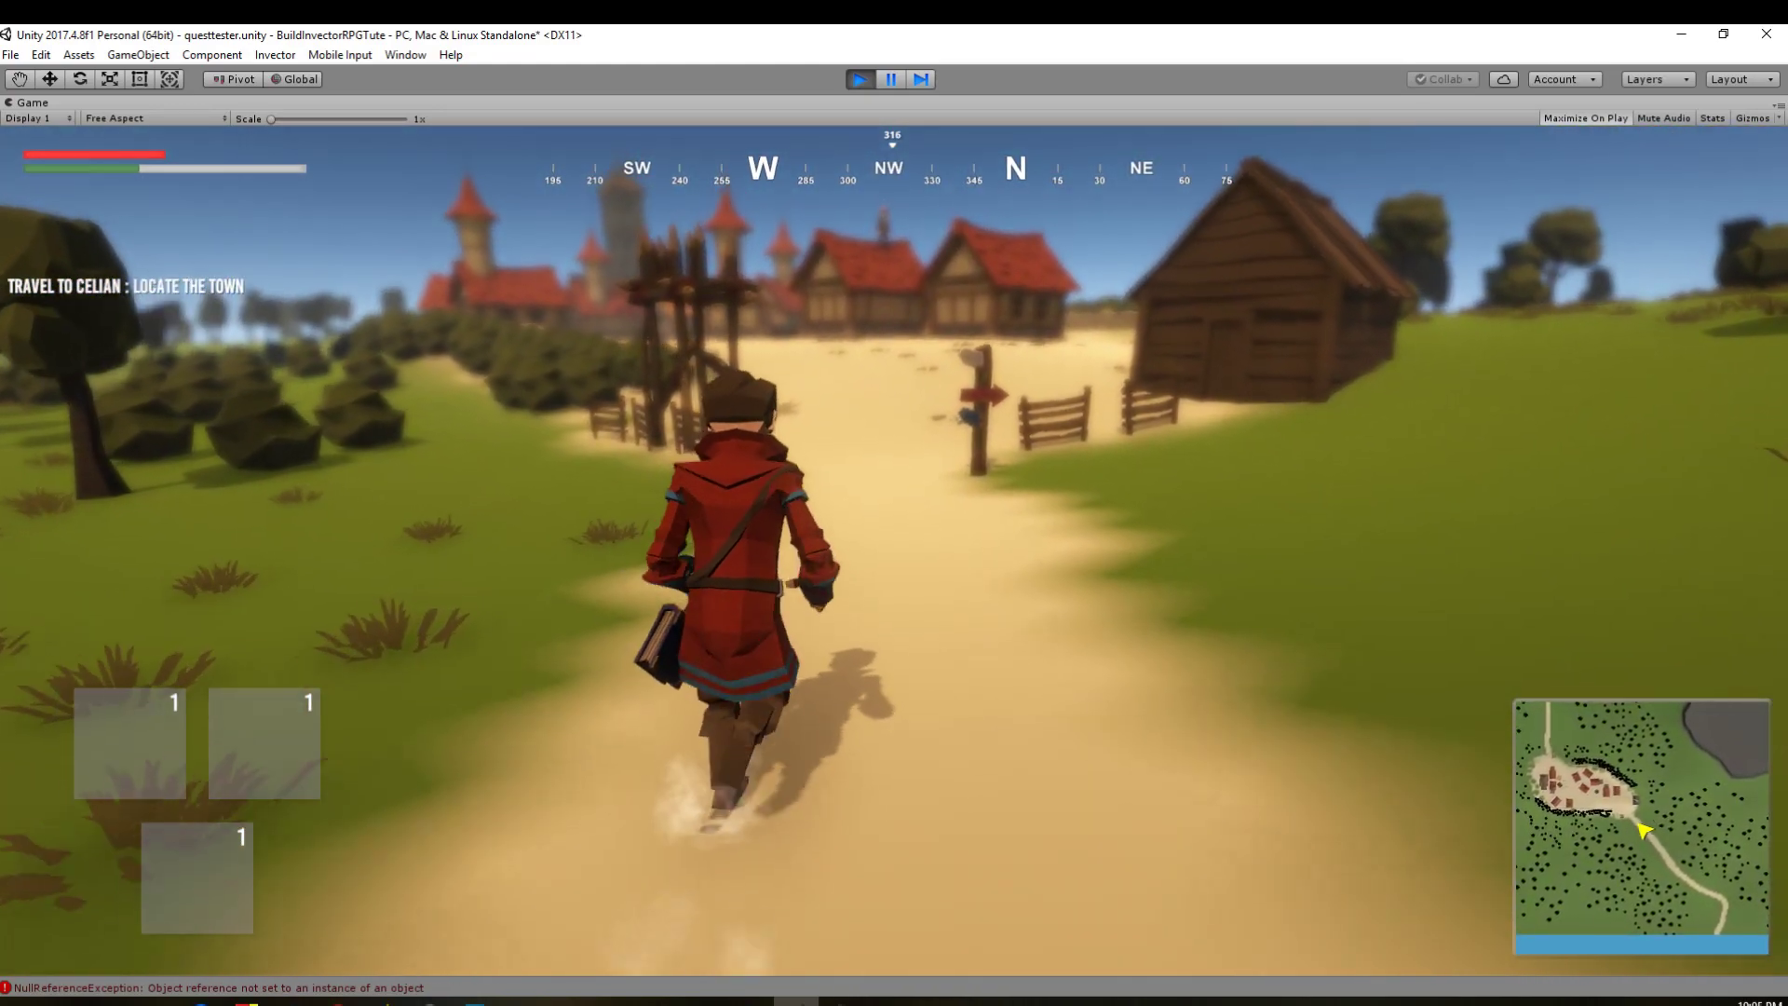
{"action": "key", "text": "shift+w"}
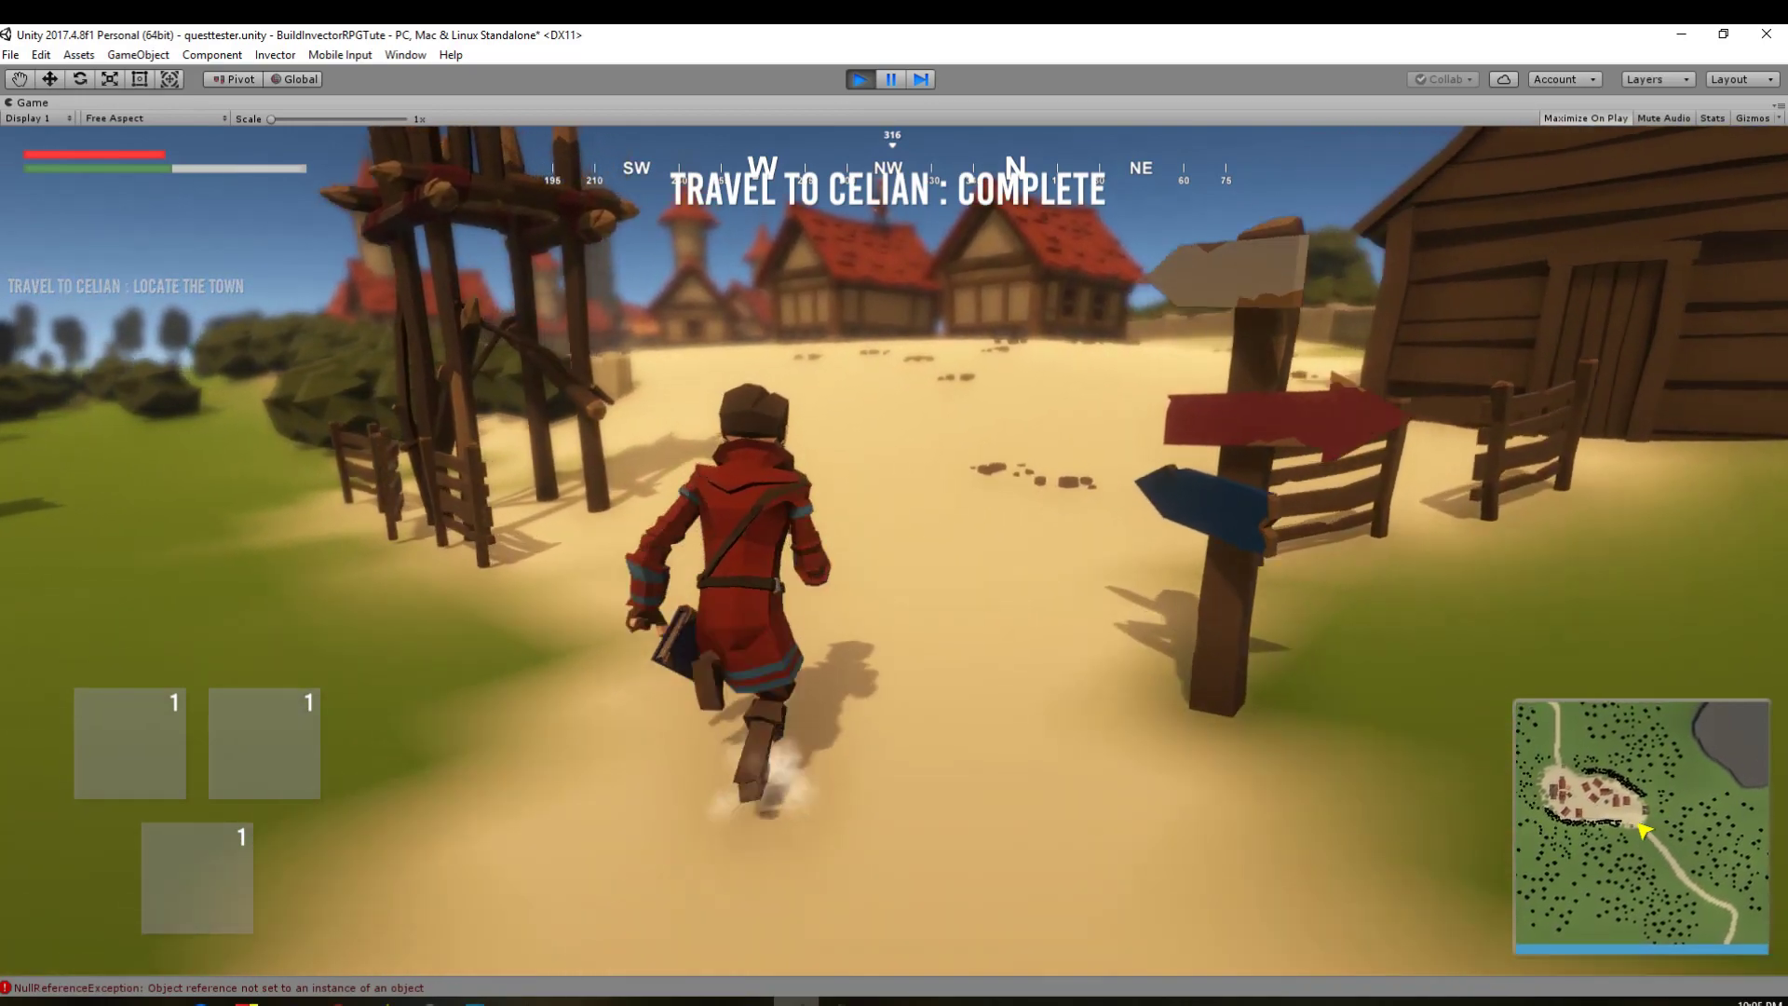
{"action": "key", "text": "shift+w"}
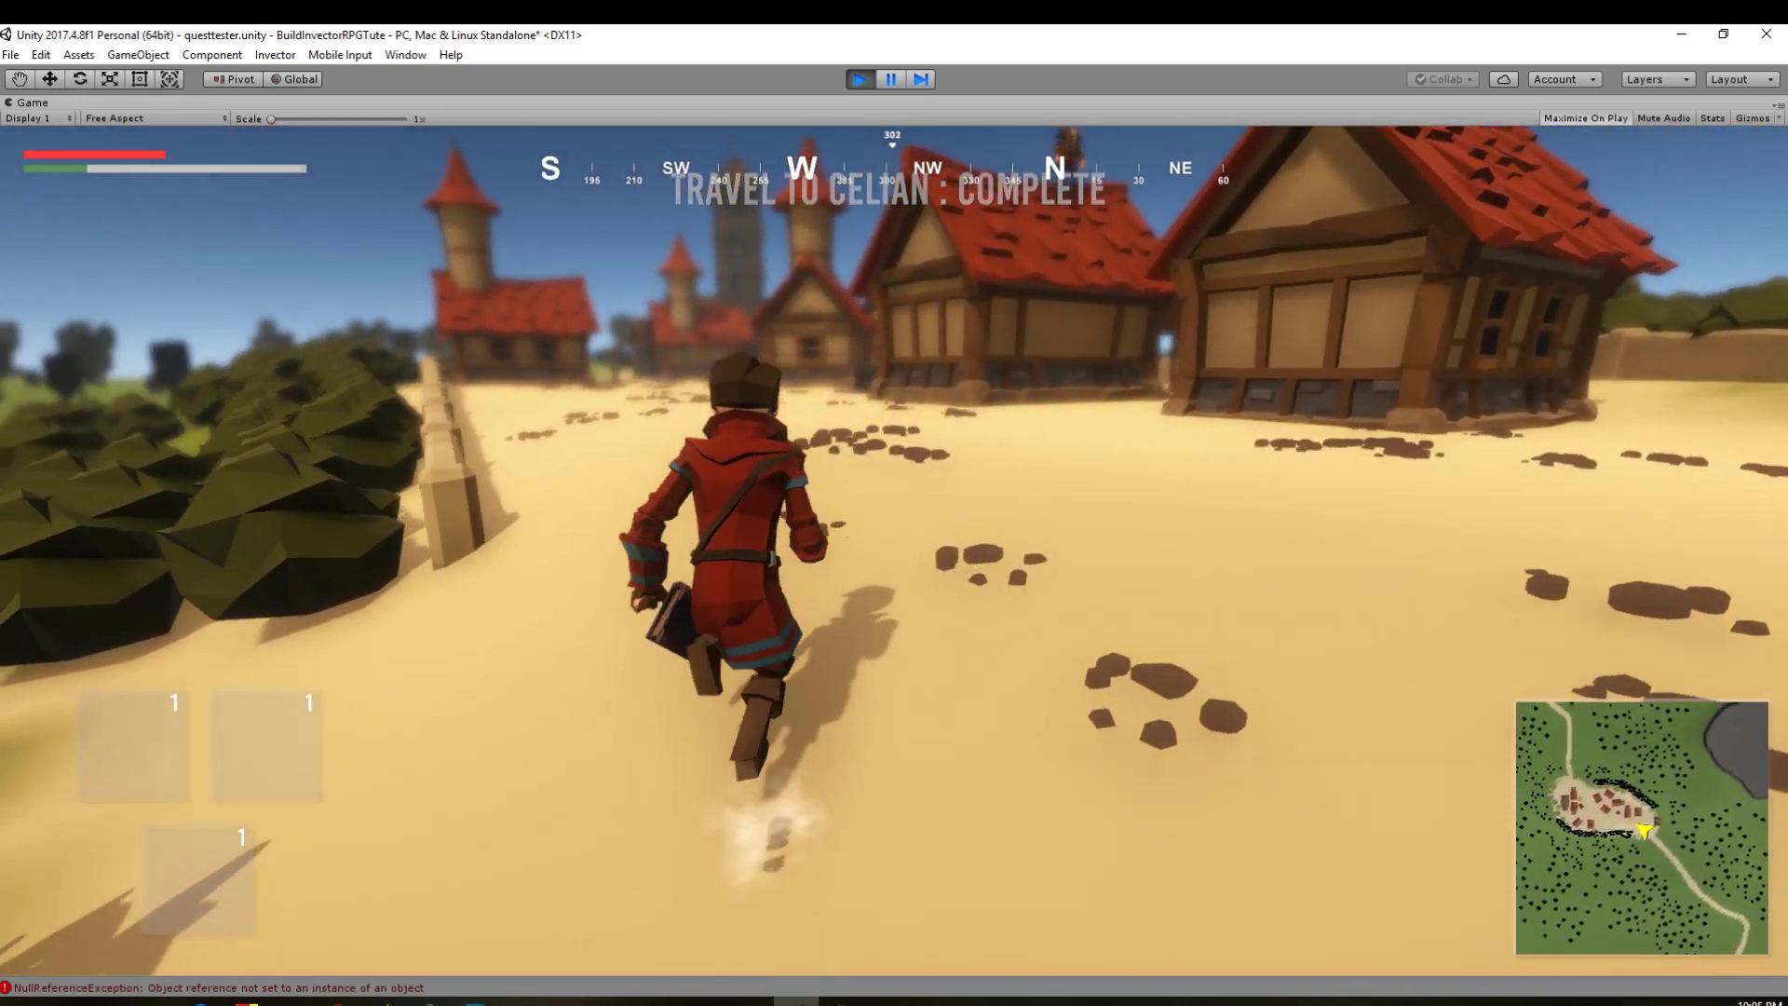
Step: Run the player through the town towards the stone well, turn him beside the houses, and end the play test
{"action": "key", "text": "w"}
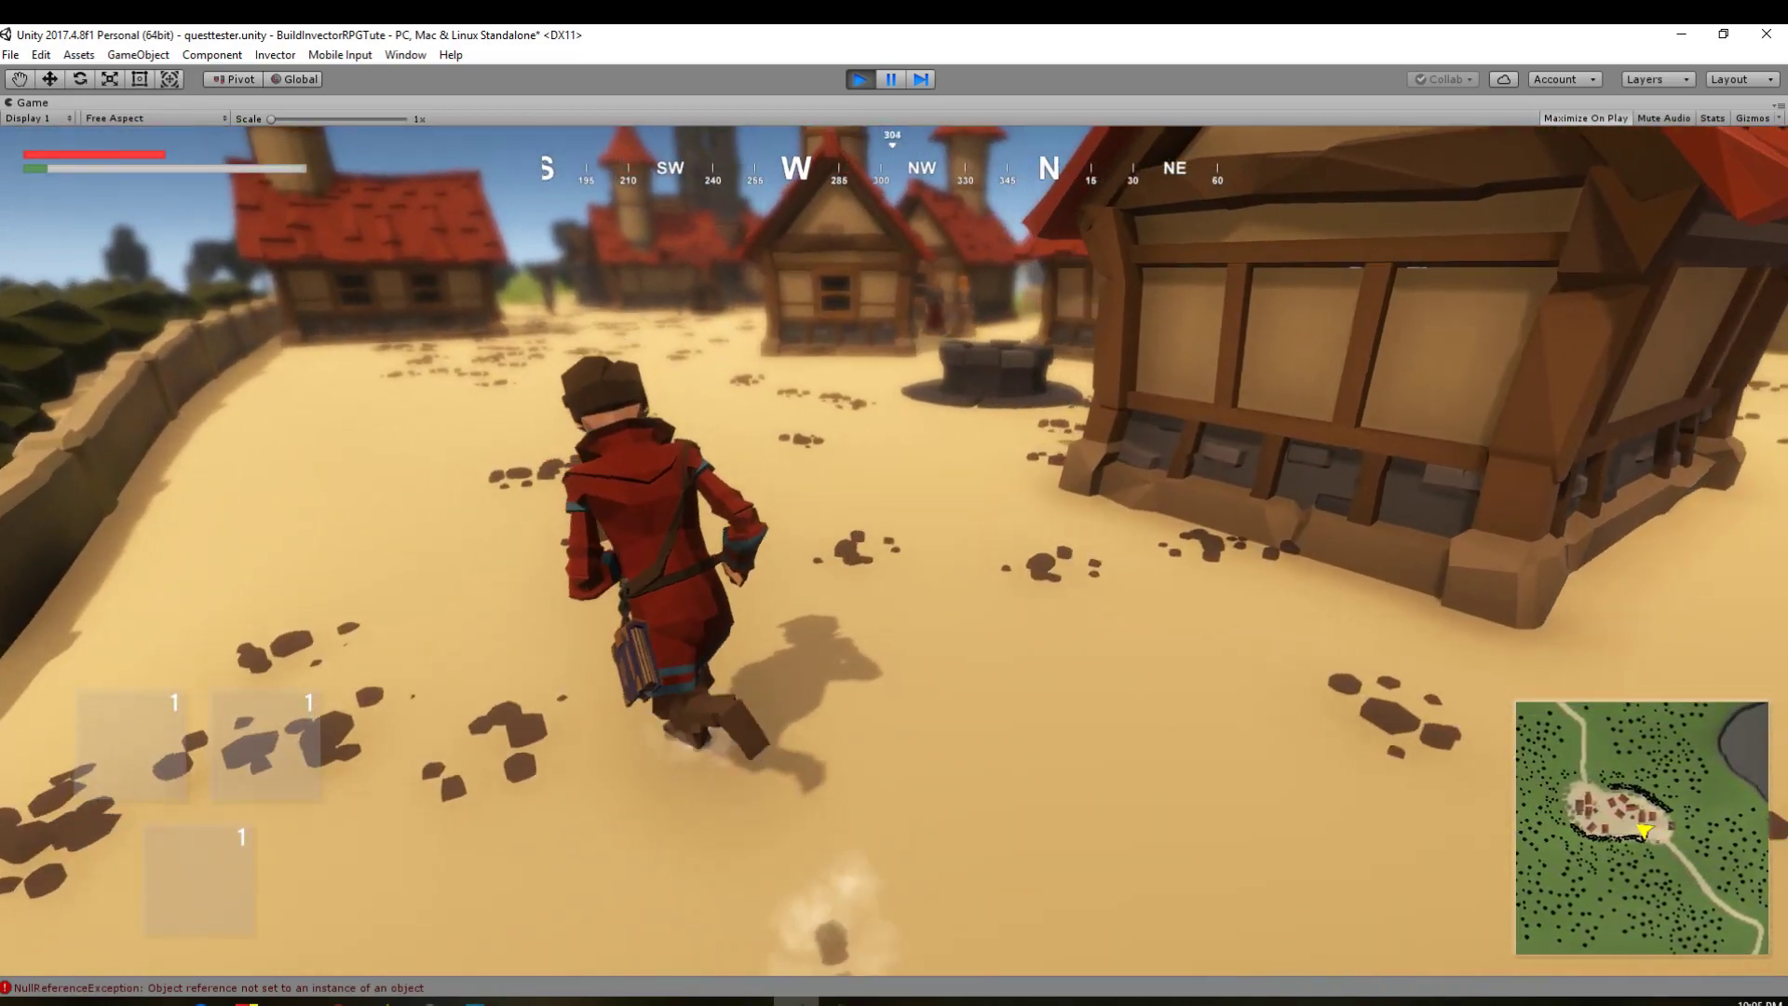
{"action": "key", "text": "w"}
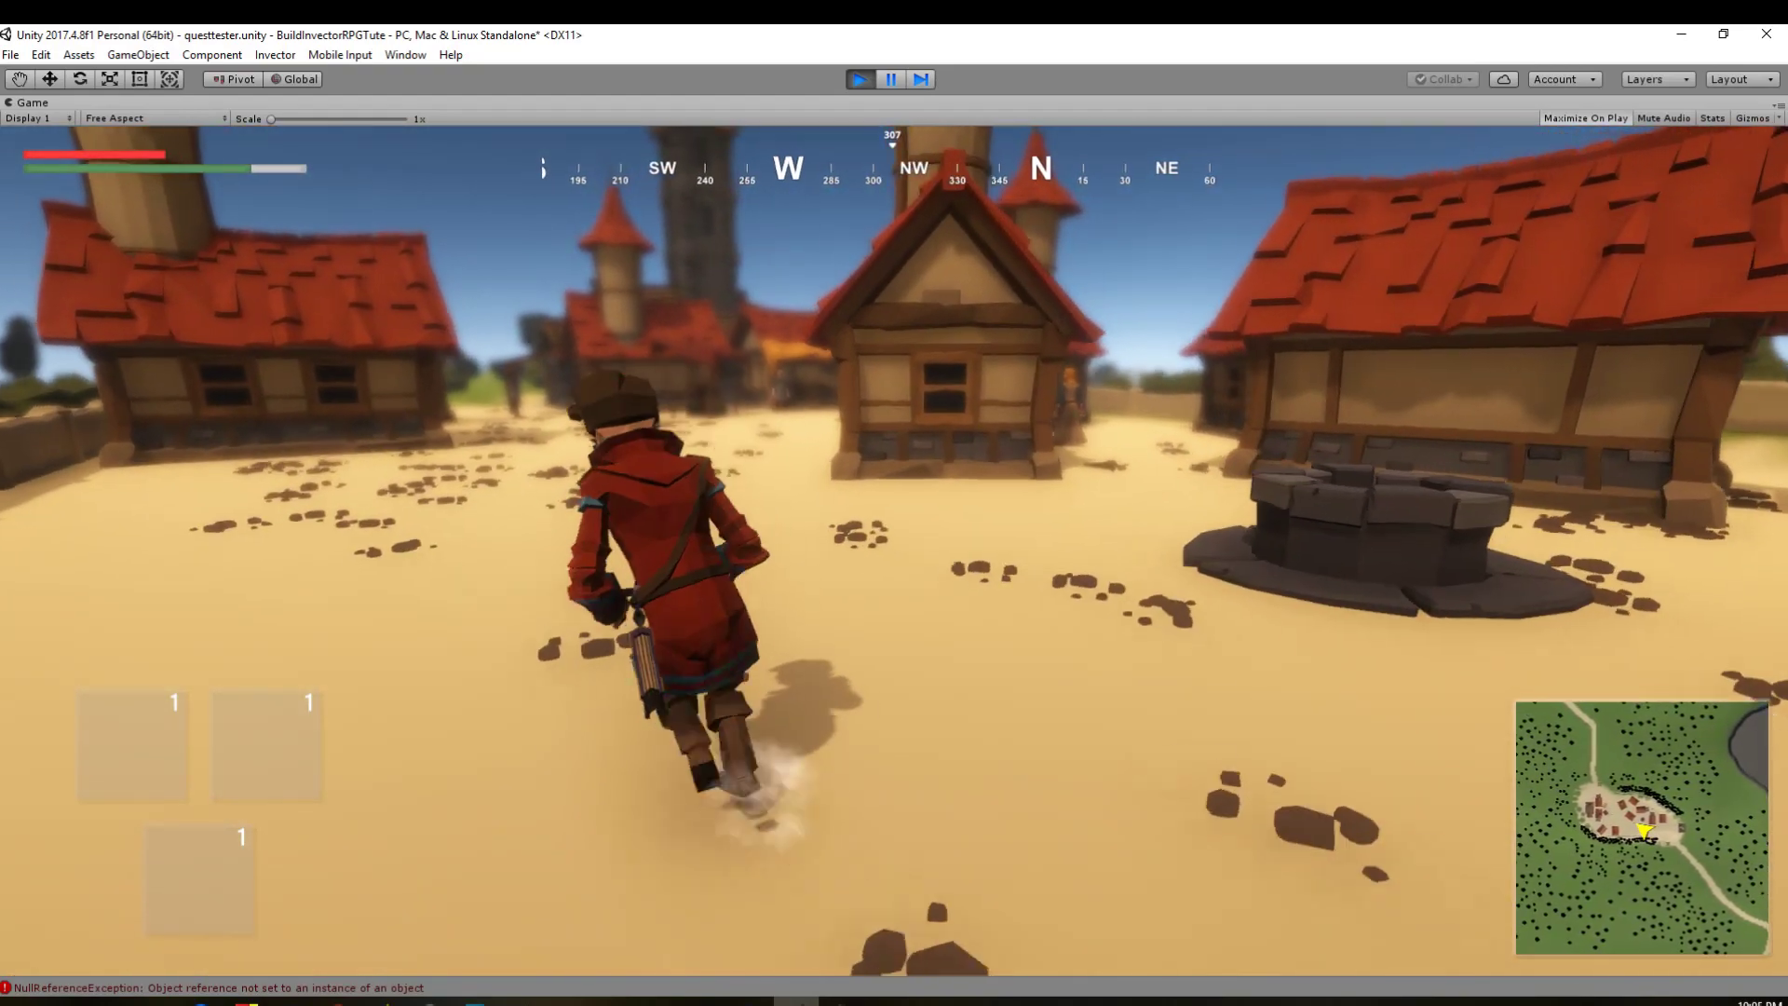
{"action": "key", "text": "a"}
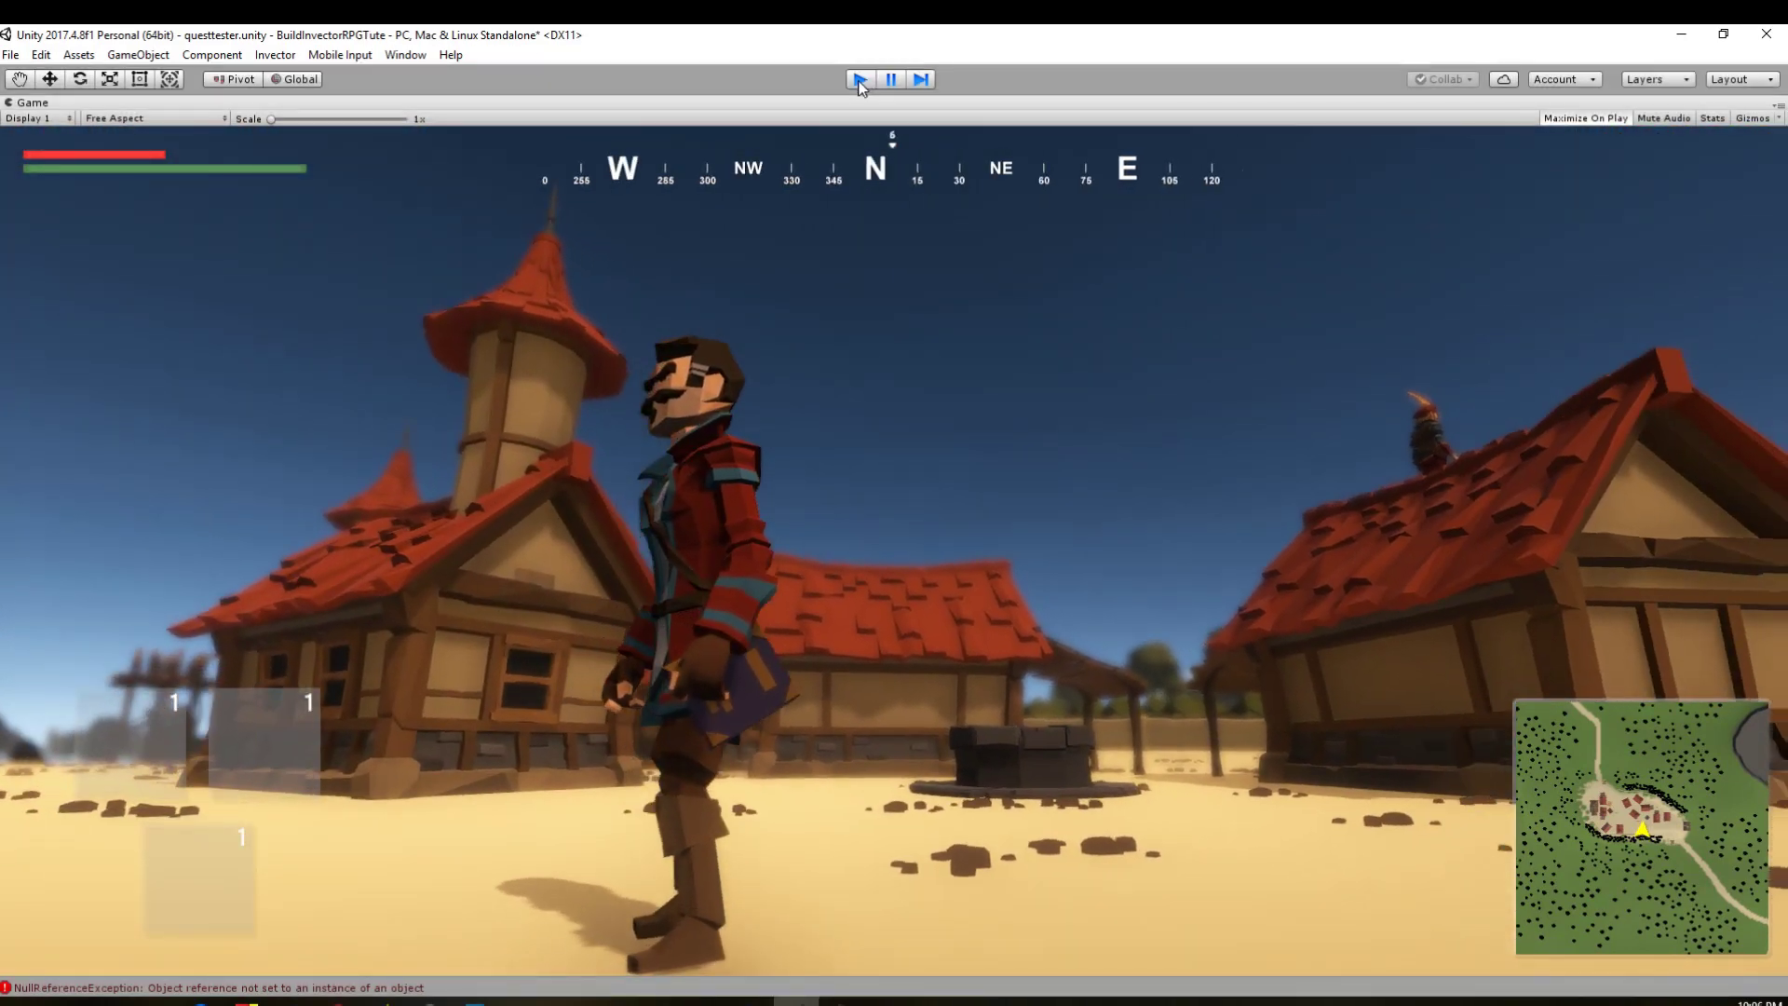
{"action": "key", "text": "ctrl+p"}
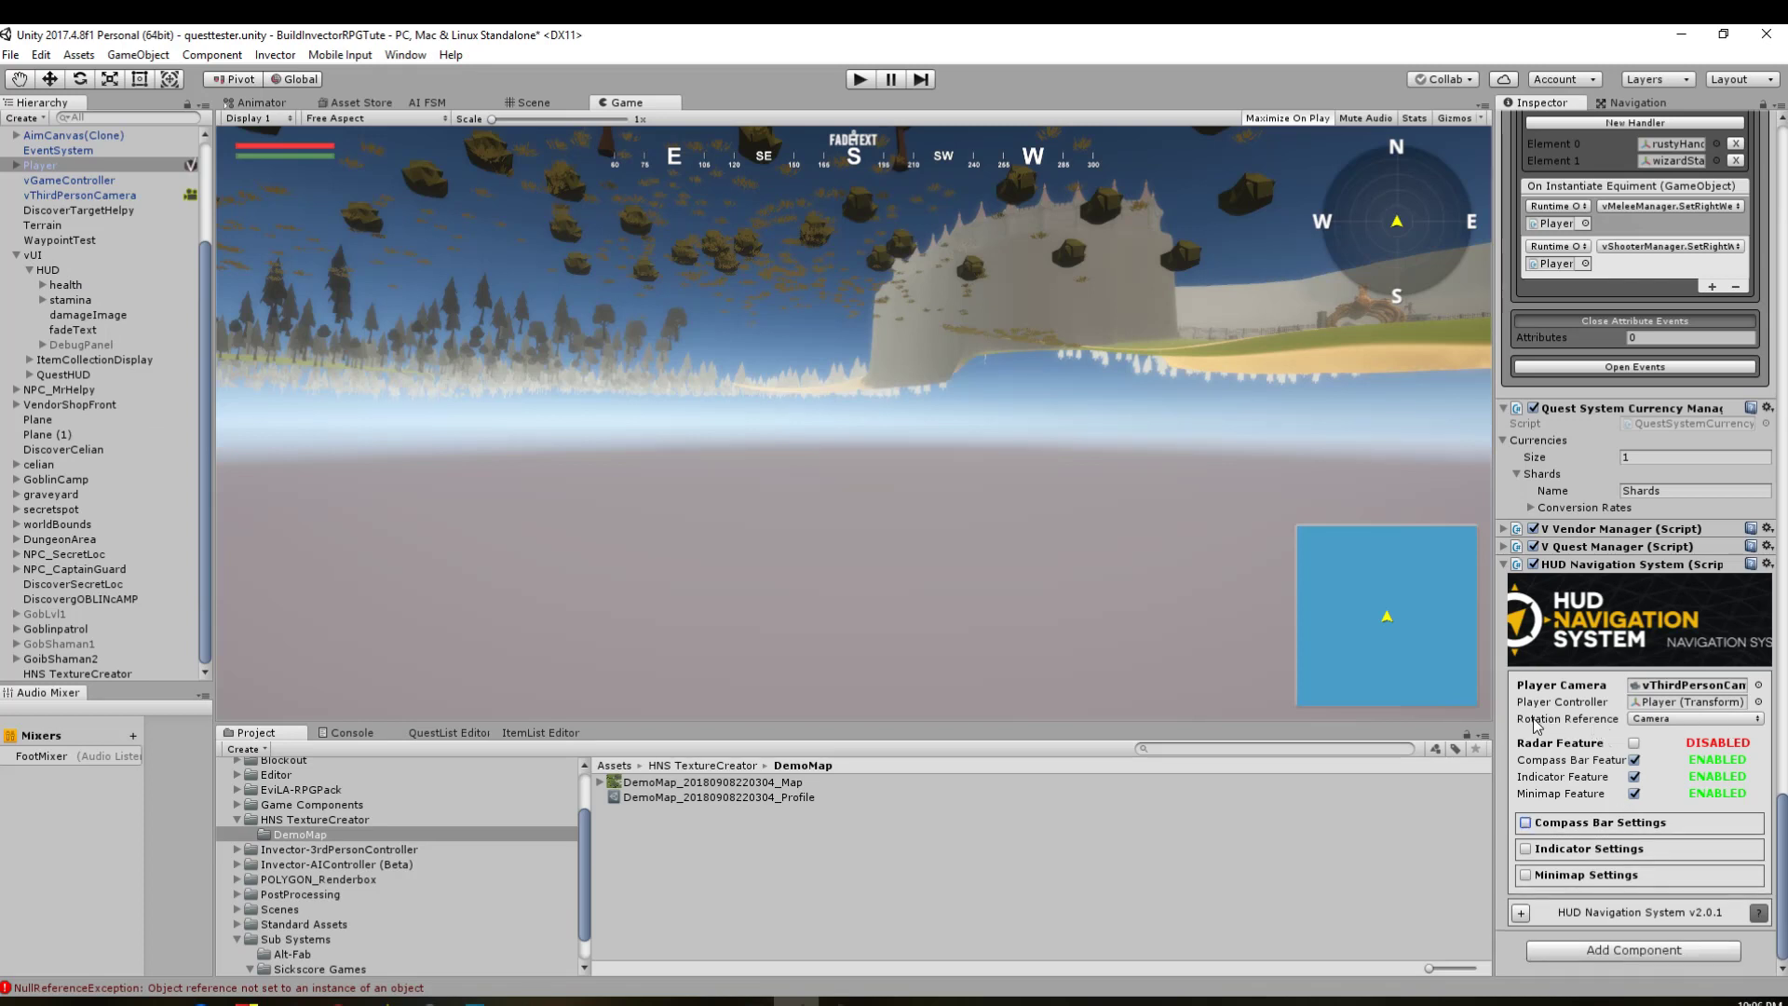
Step: Set the HUD Navigation System's rotation reference to Controller and start play mode
{"action": "left_click", "coordinate": [1684, 719]}
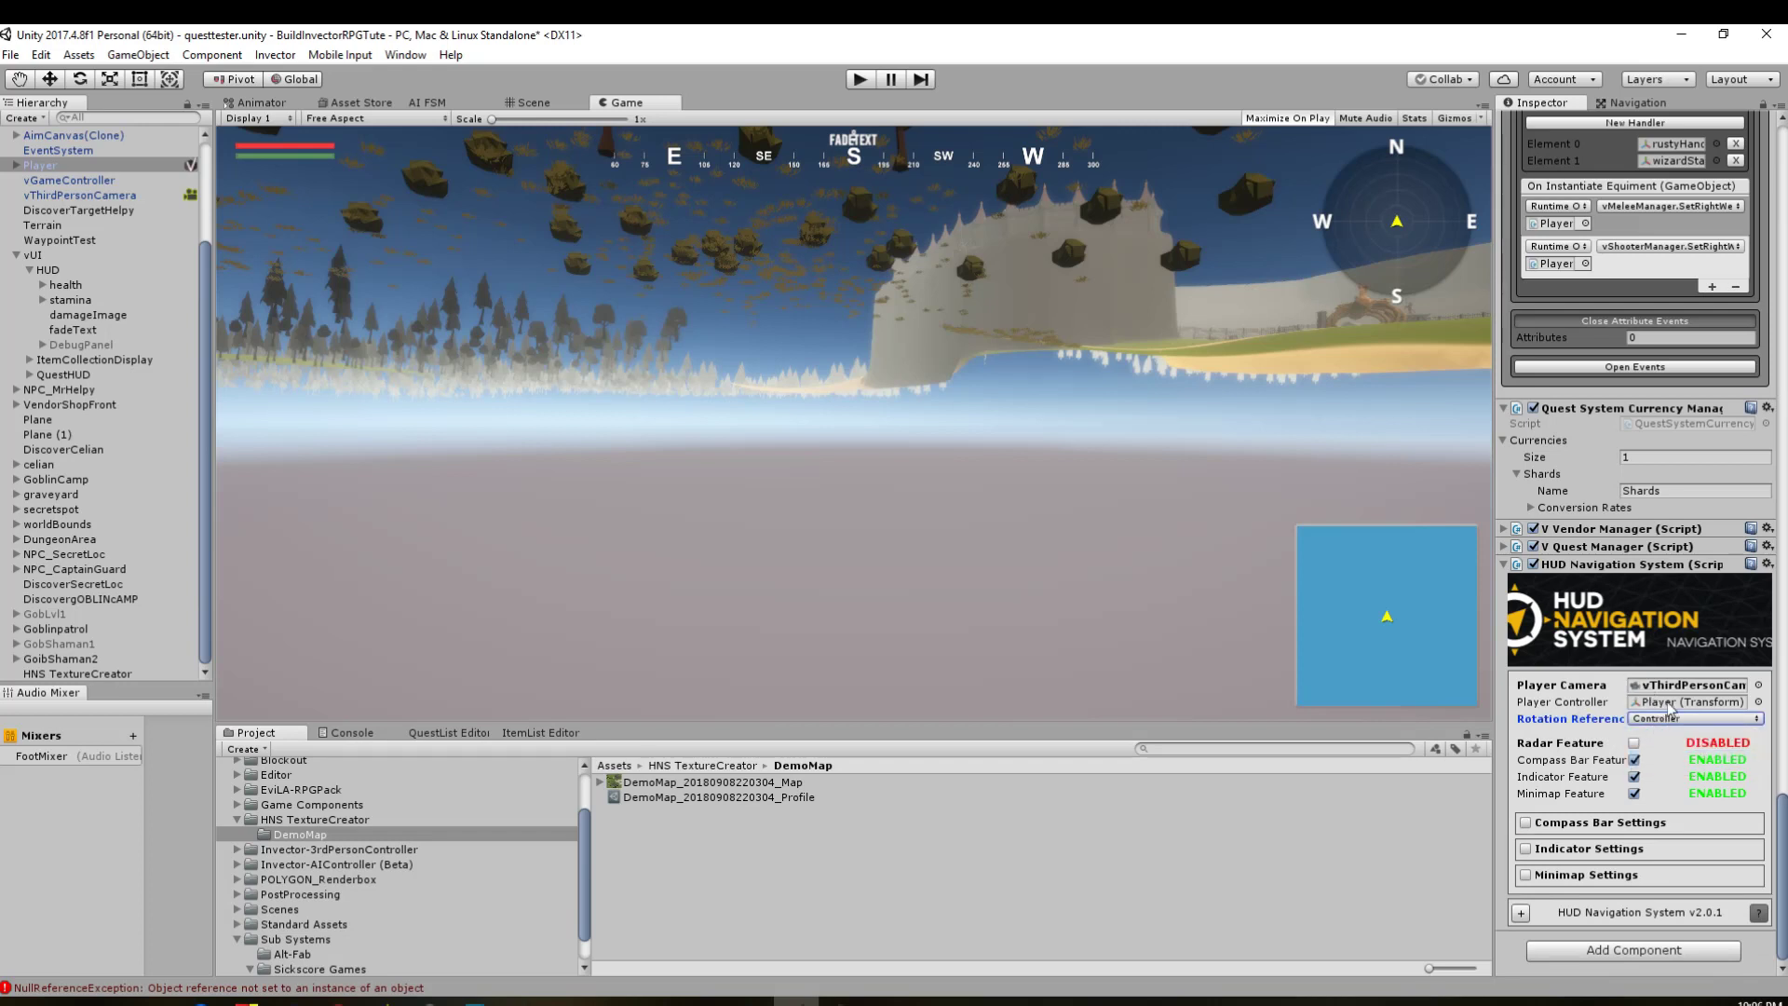
{"action": "left_click", "coordinate": [861, 80]}
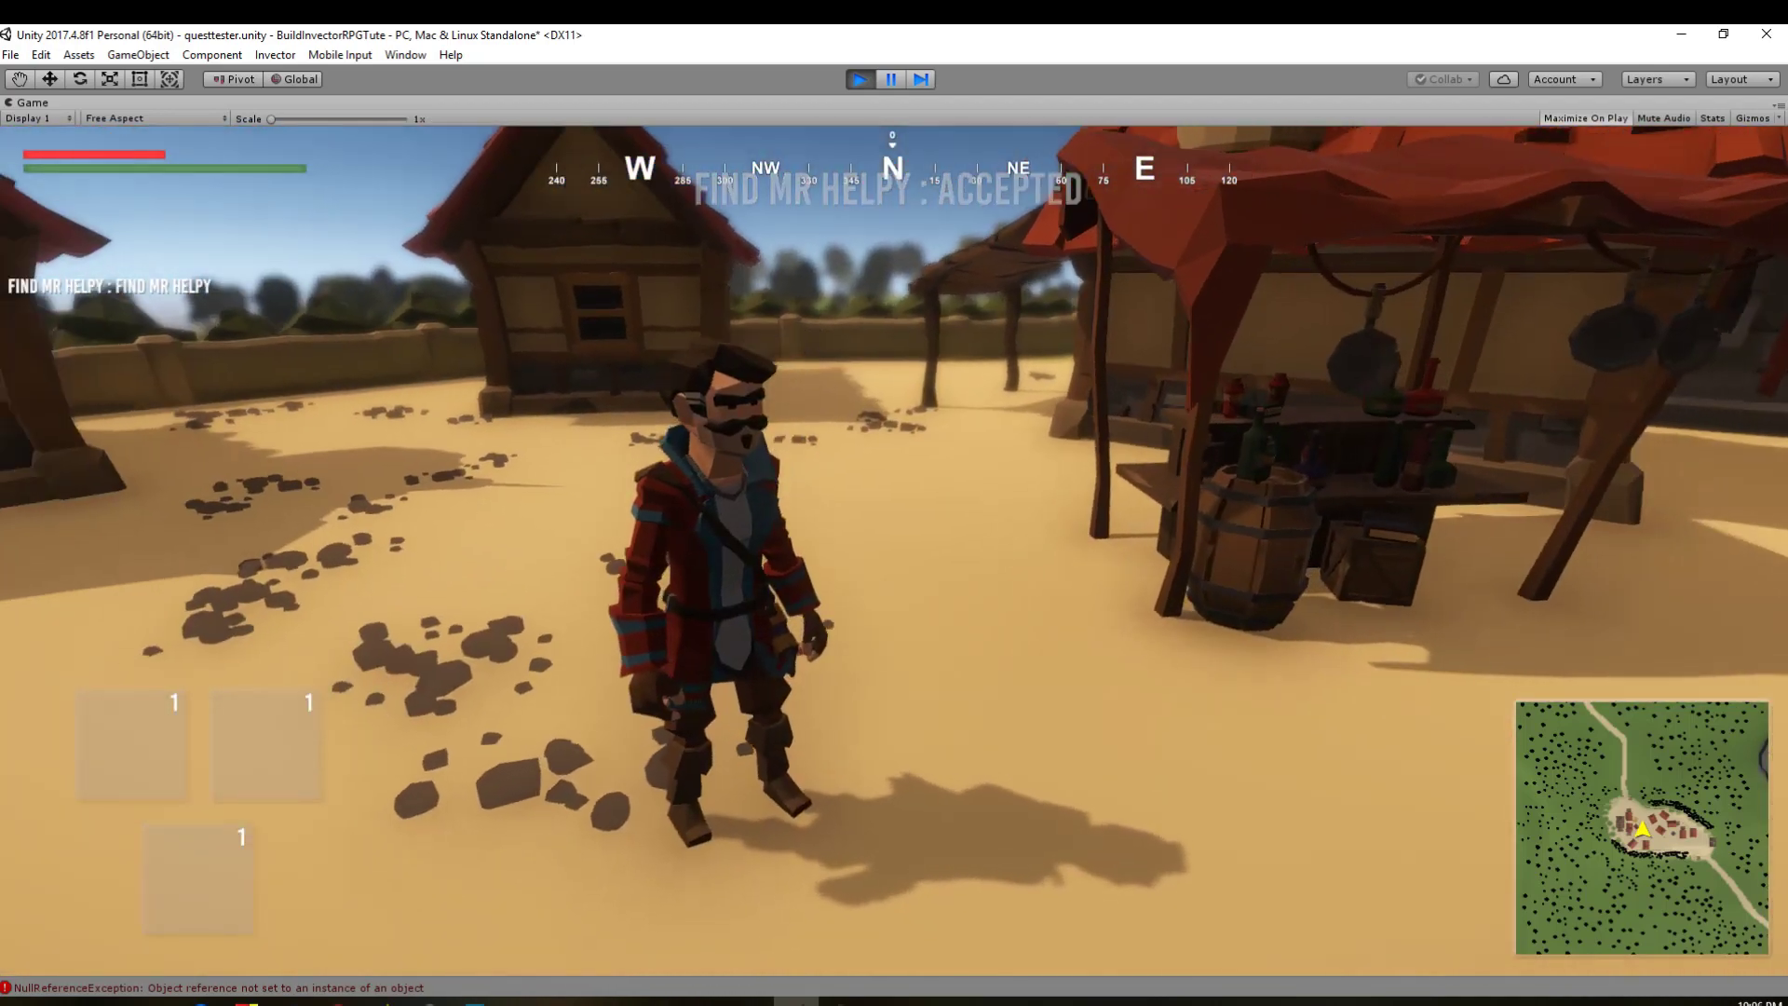
Step: Move the player in different directions near the market stalls to check how the compass bar and minimap arrow follow his facing
{"action": "key", "text": "w"}
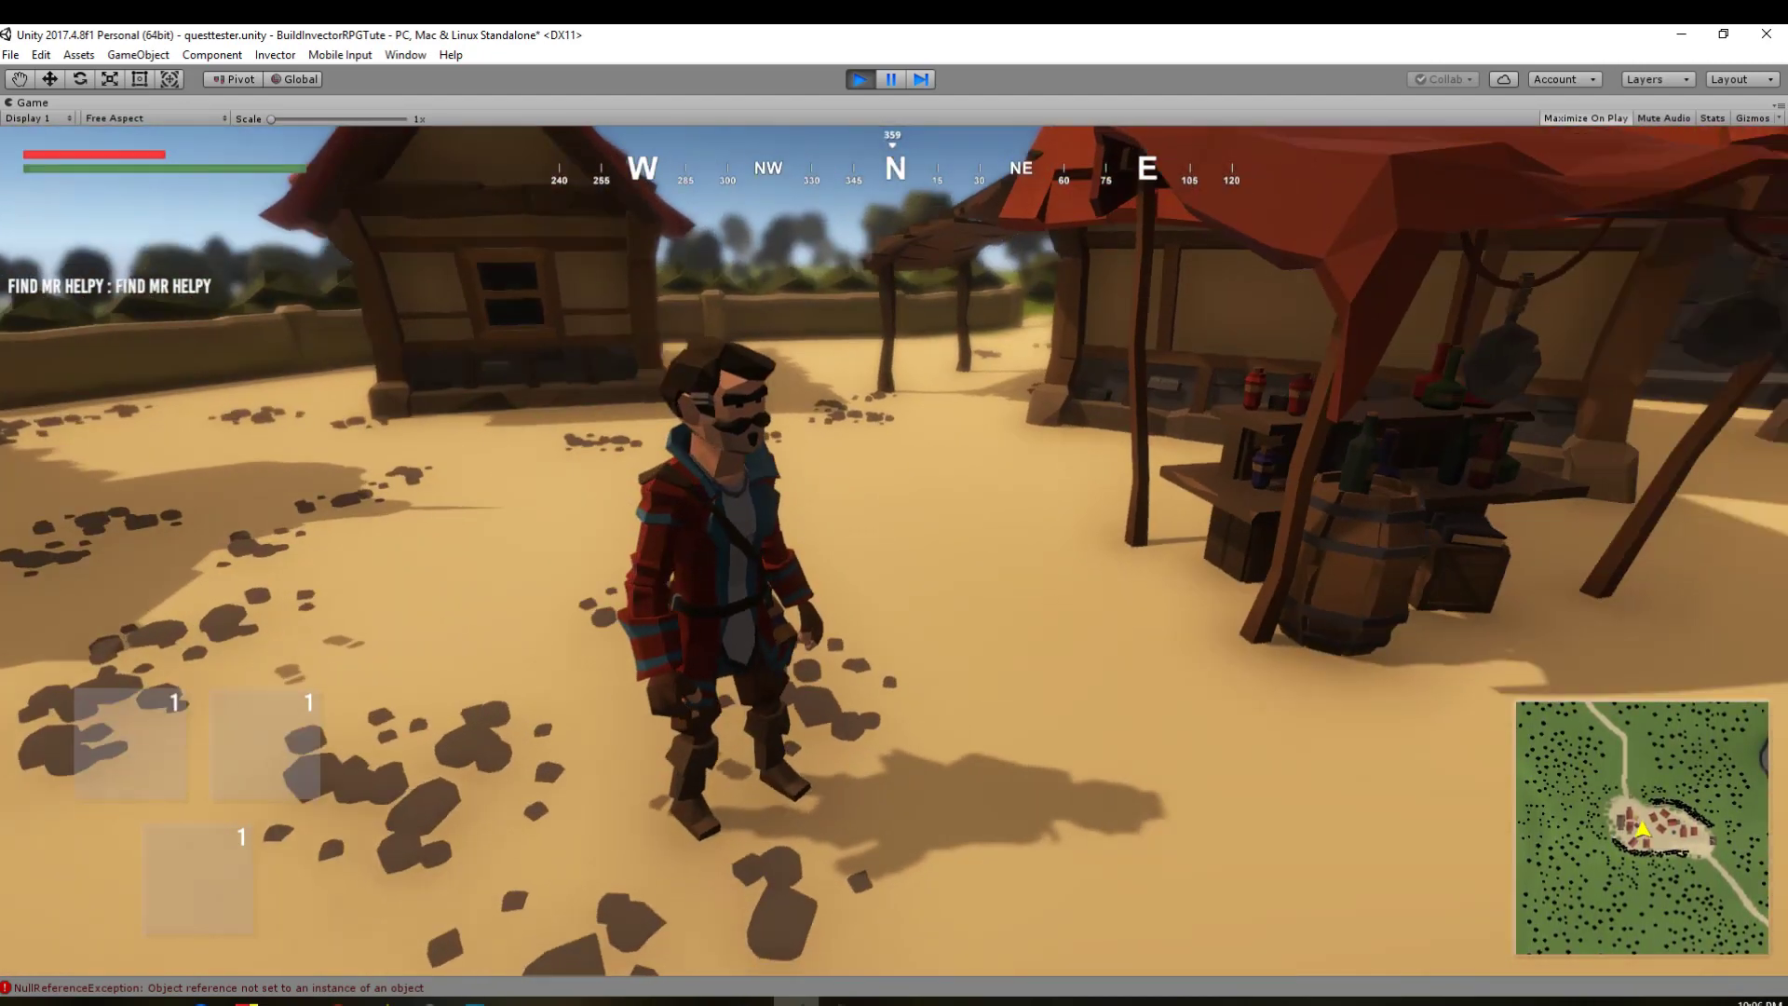
{"action": "key", "text": "d"}
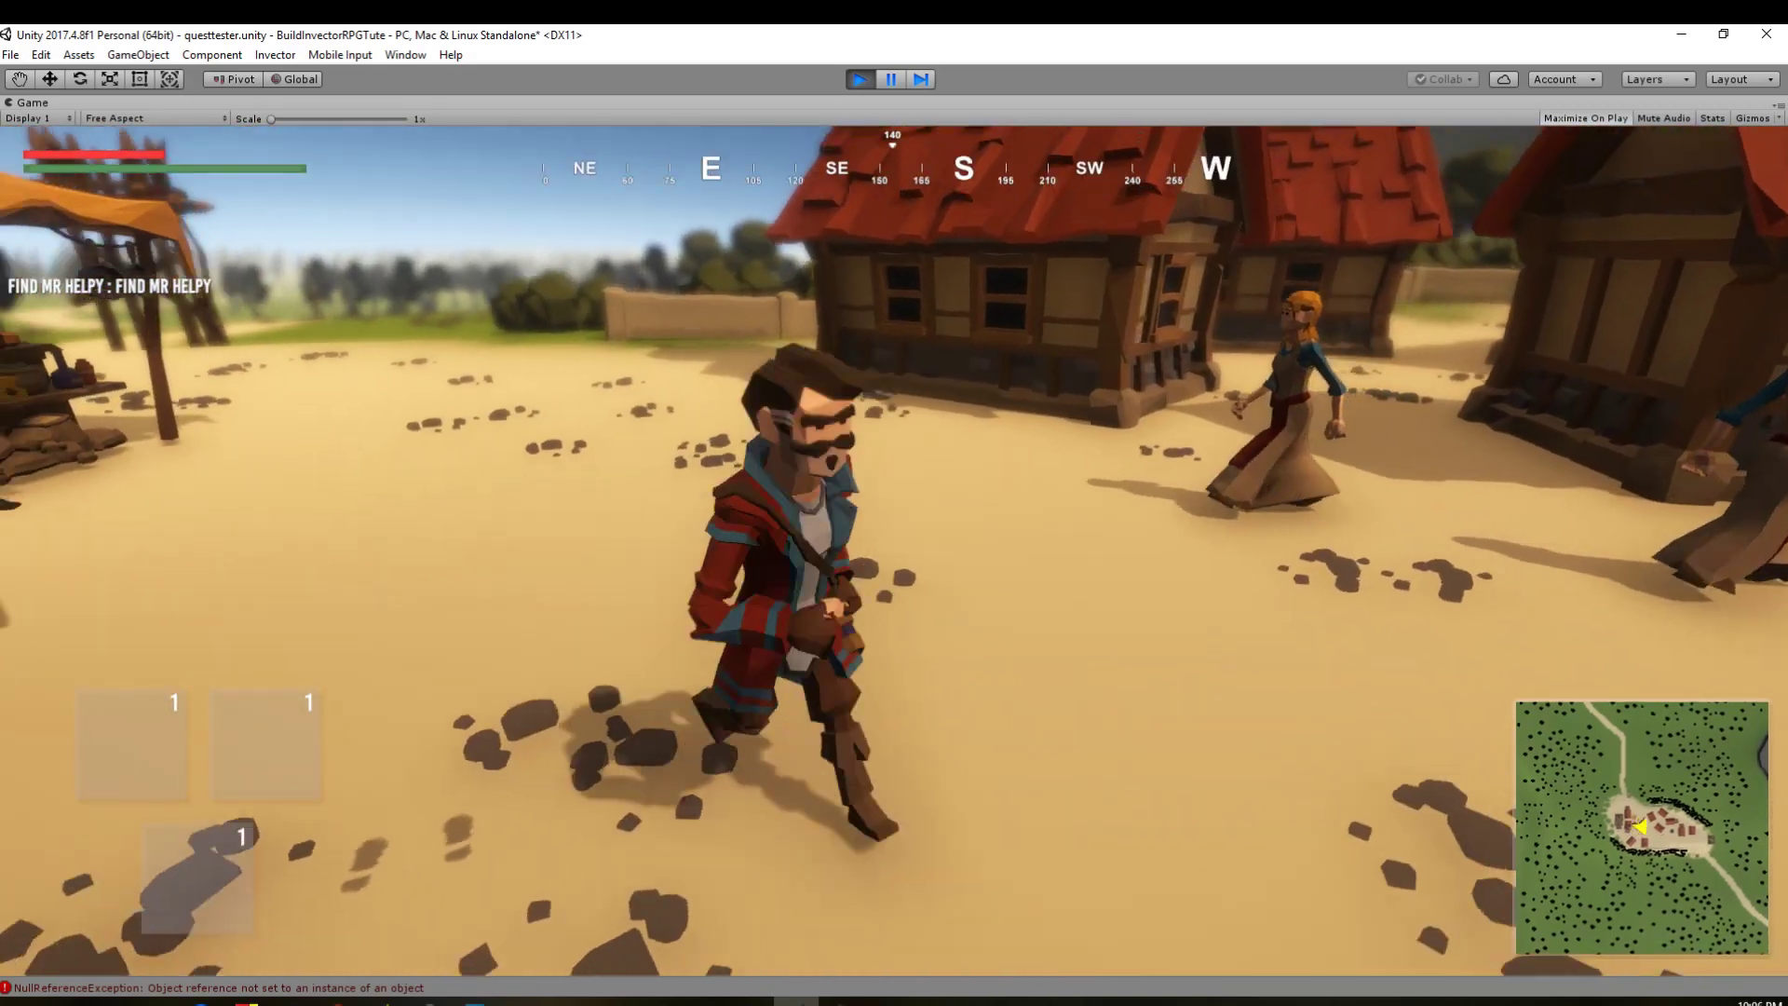
{"action": "key", "text": "w"}
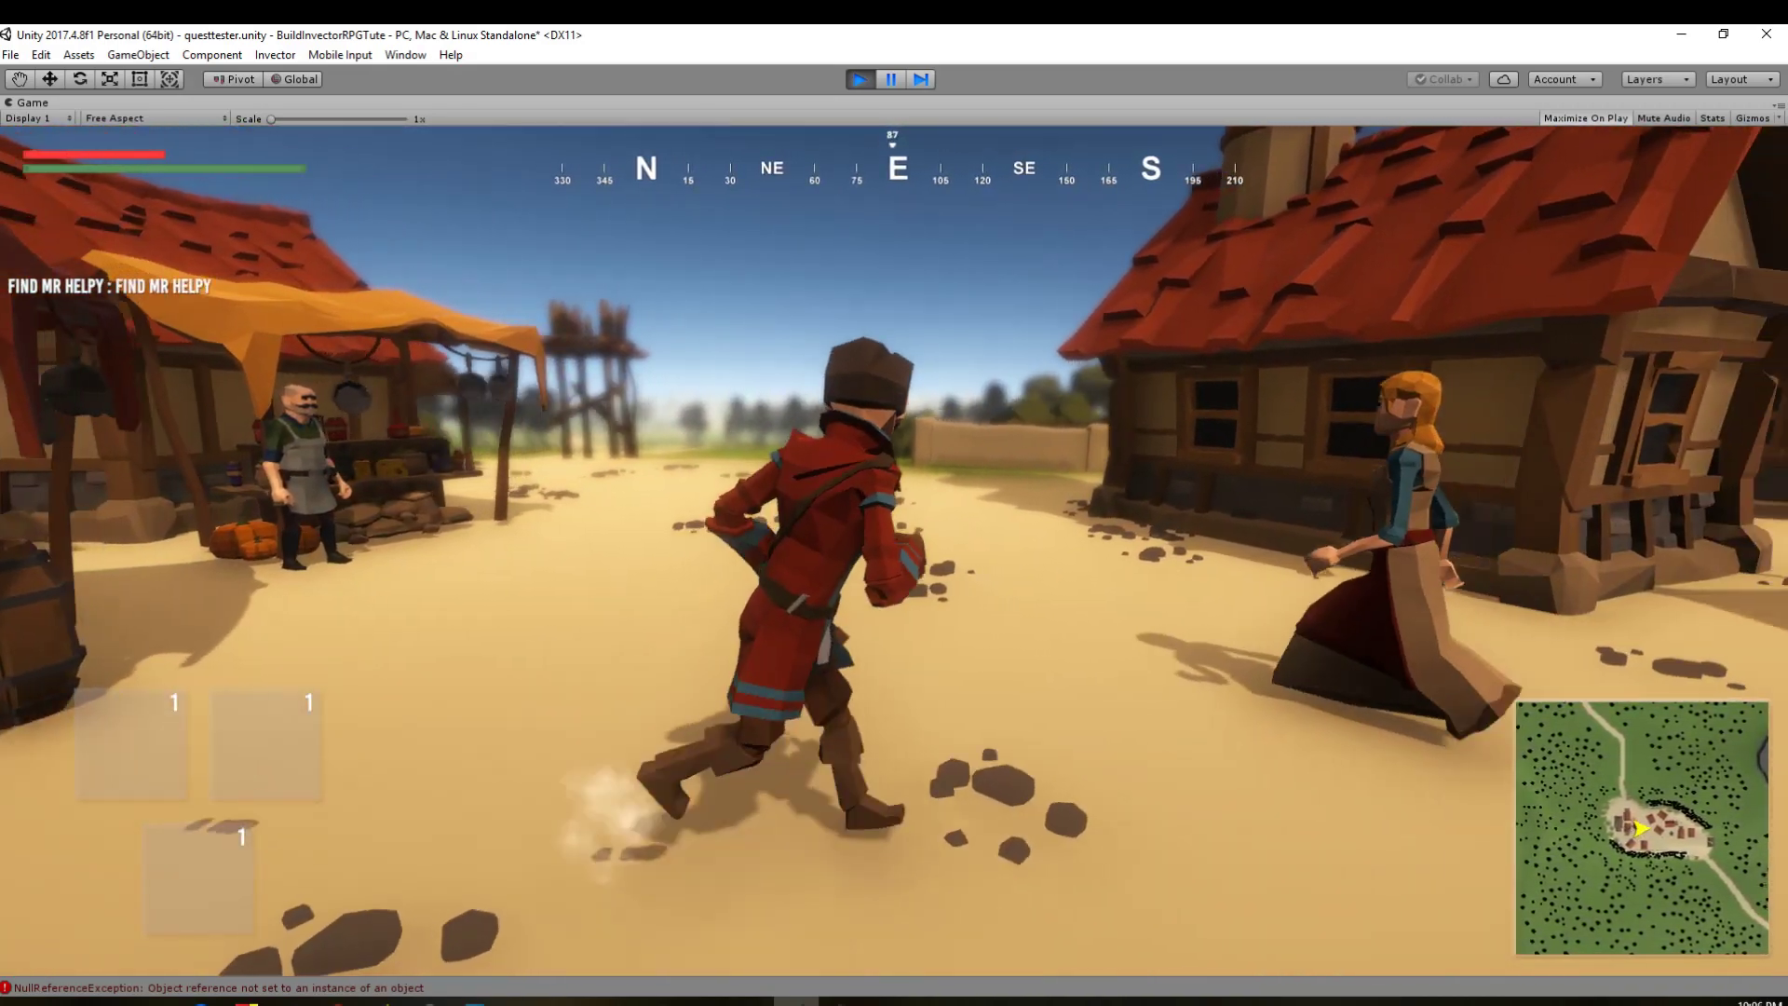
{"action": "key", "text": "s"}
{"action": "key", "text": "a"}
{"action": "key", "text": "w"}
{"action": "key", "text": "d"}
{"action": "key", "text": "s"}
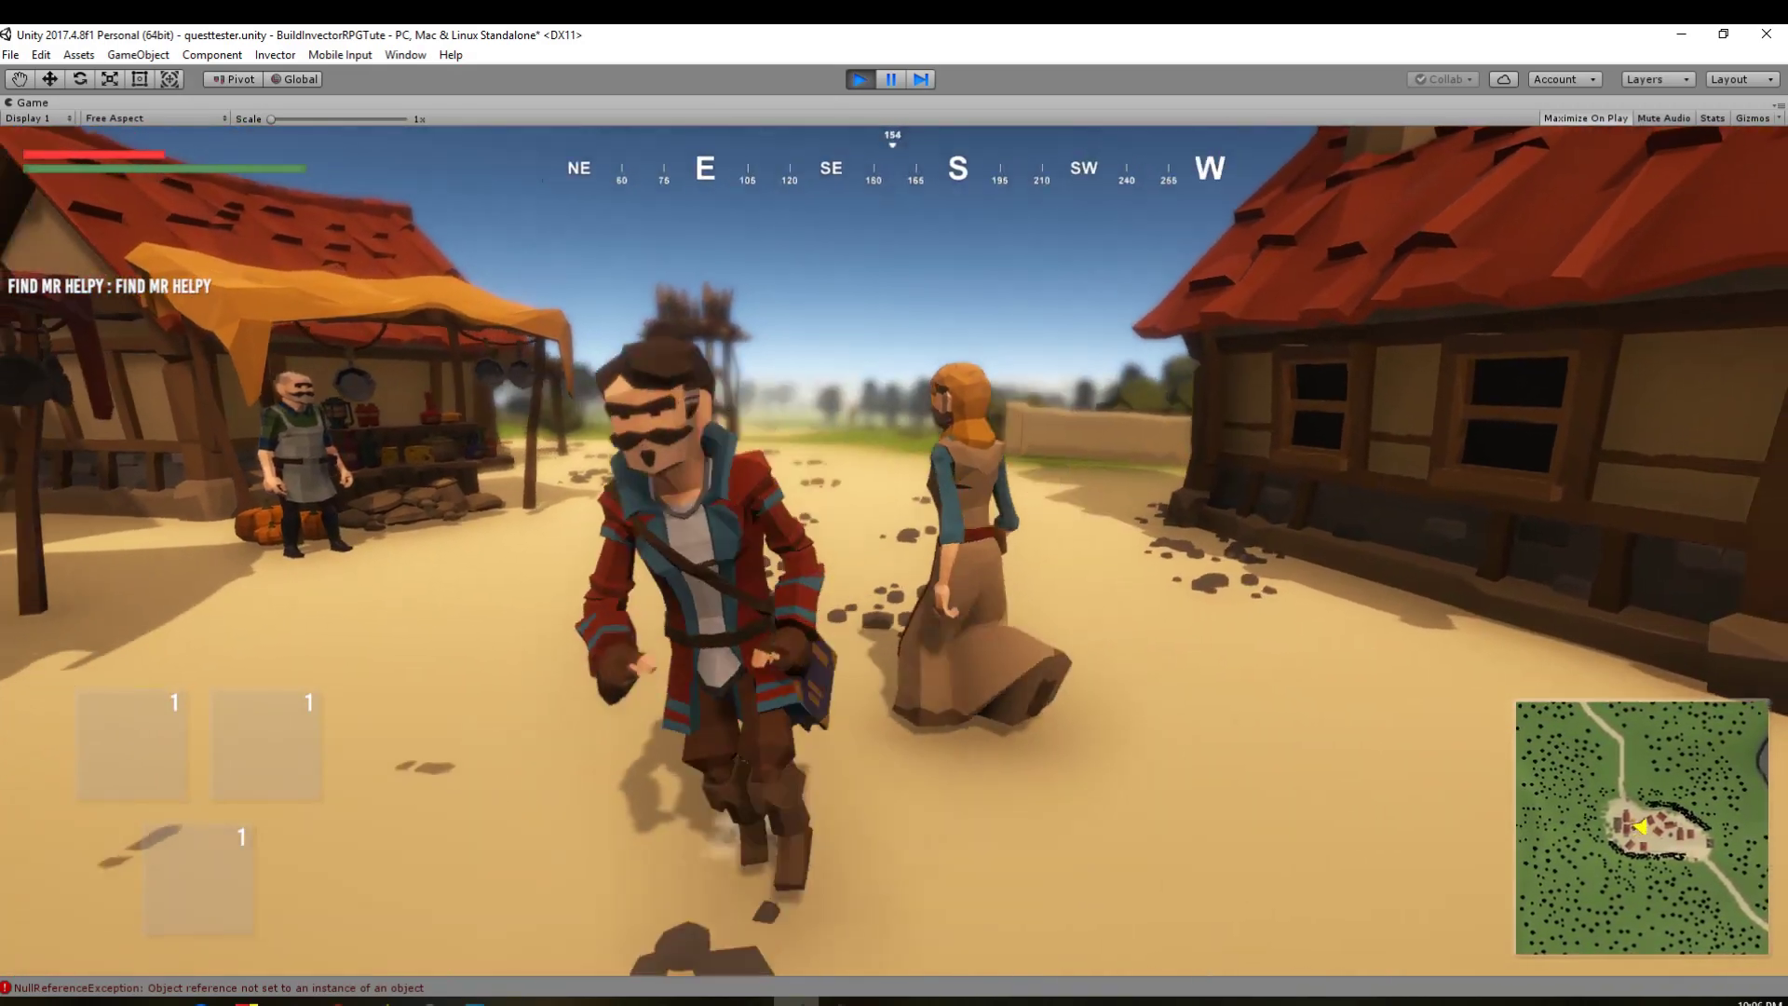
{"action": "key", "text": "a"}
{"action": "key", "text": "d"}
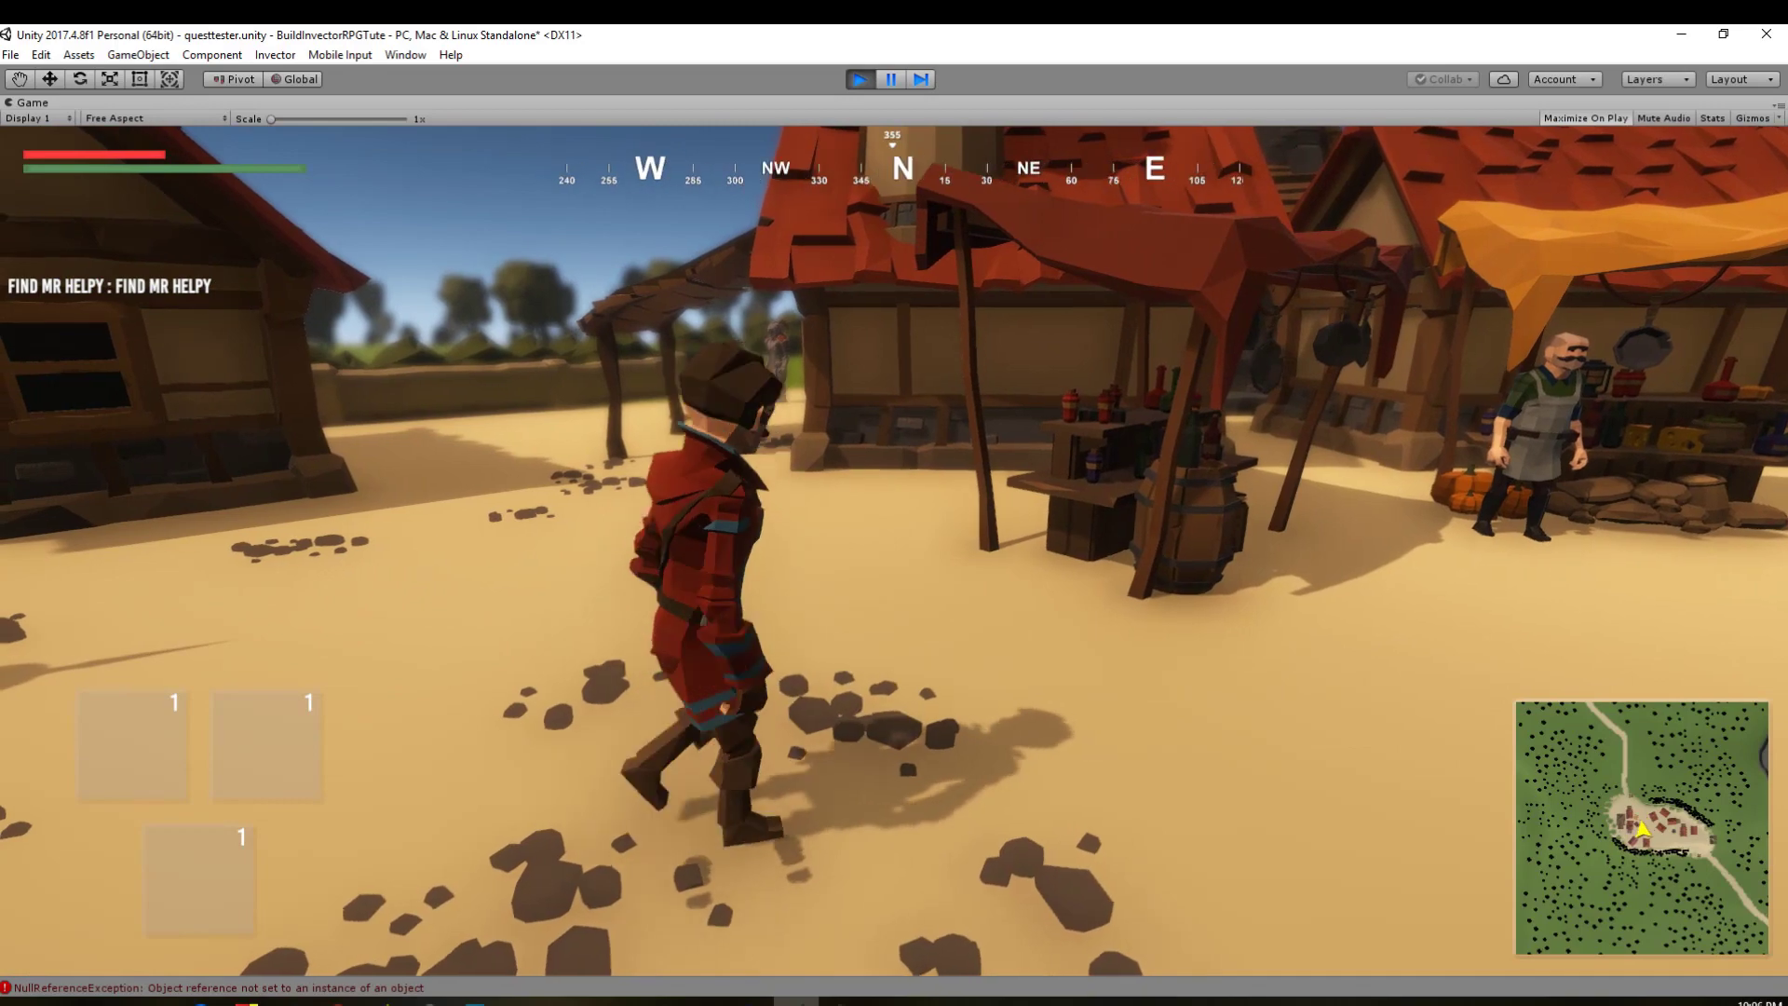
Step: Run the player between the village houses to compare his heading with the compass, and exit play mode
{"action": "key", "text": "w"}
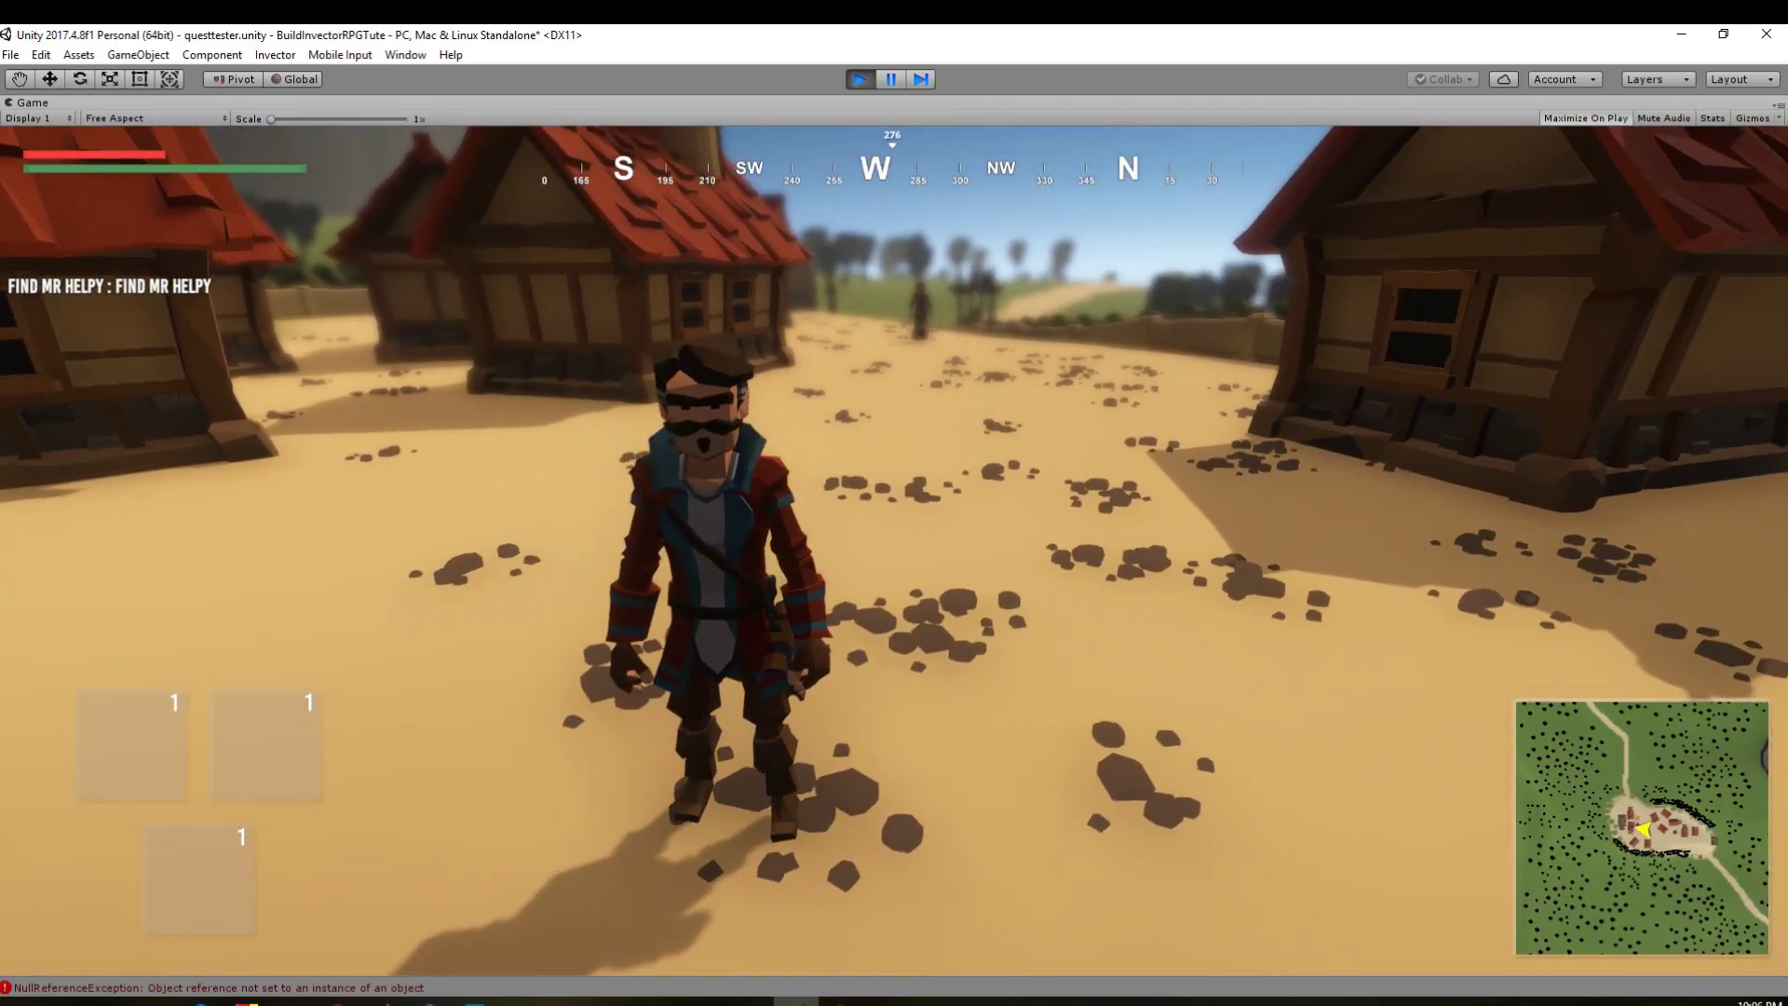
{"action": "key", "text": "w"}
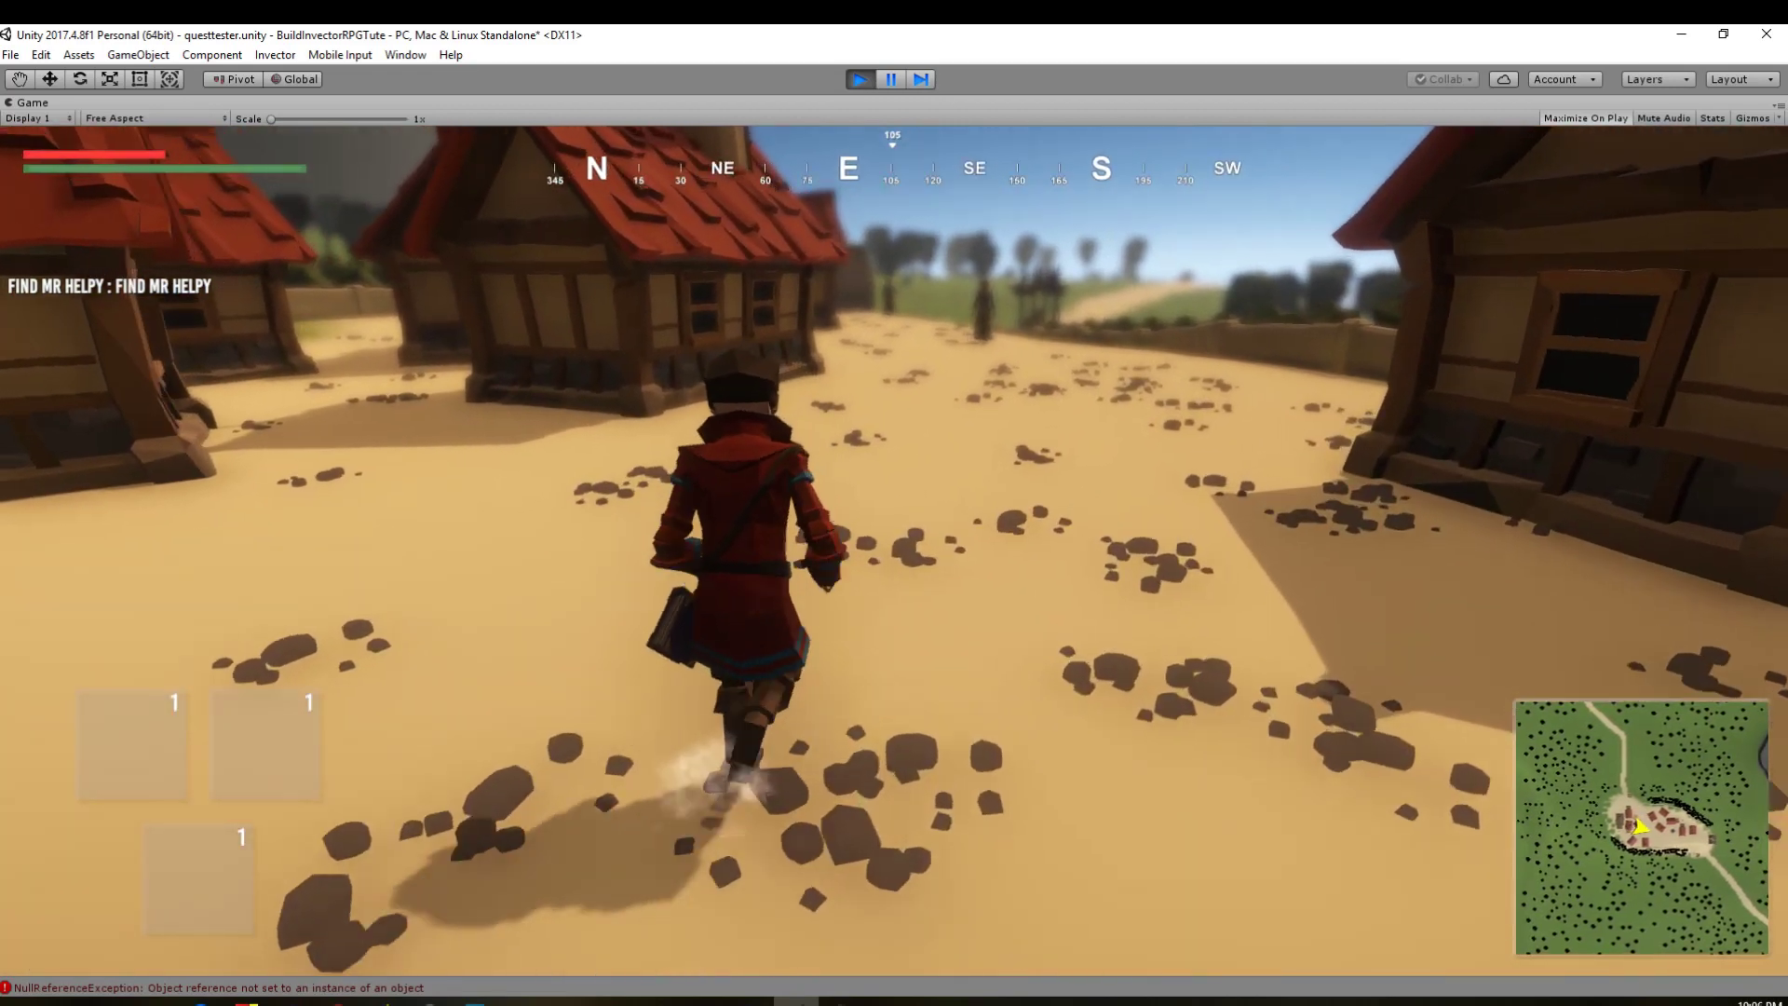
{"action": "key", "text": "Escape"}
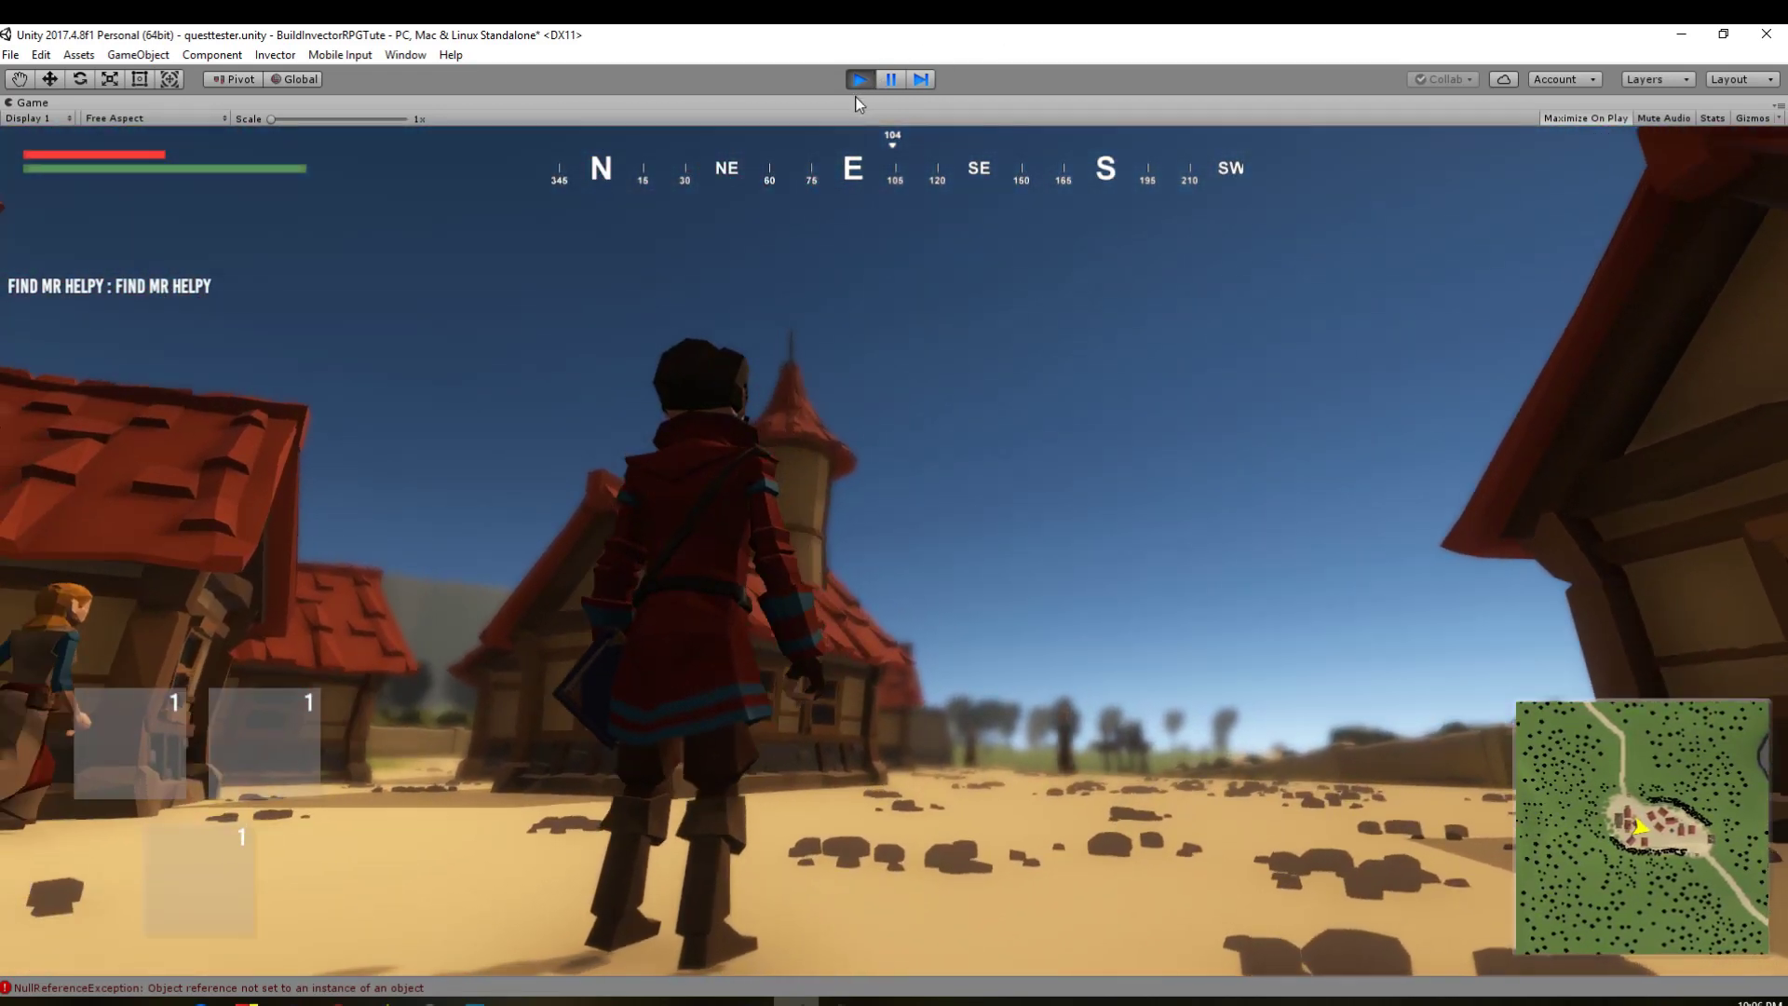
{"action": "key", "text": "ctrl+p"}
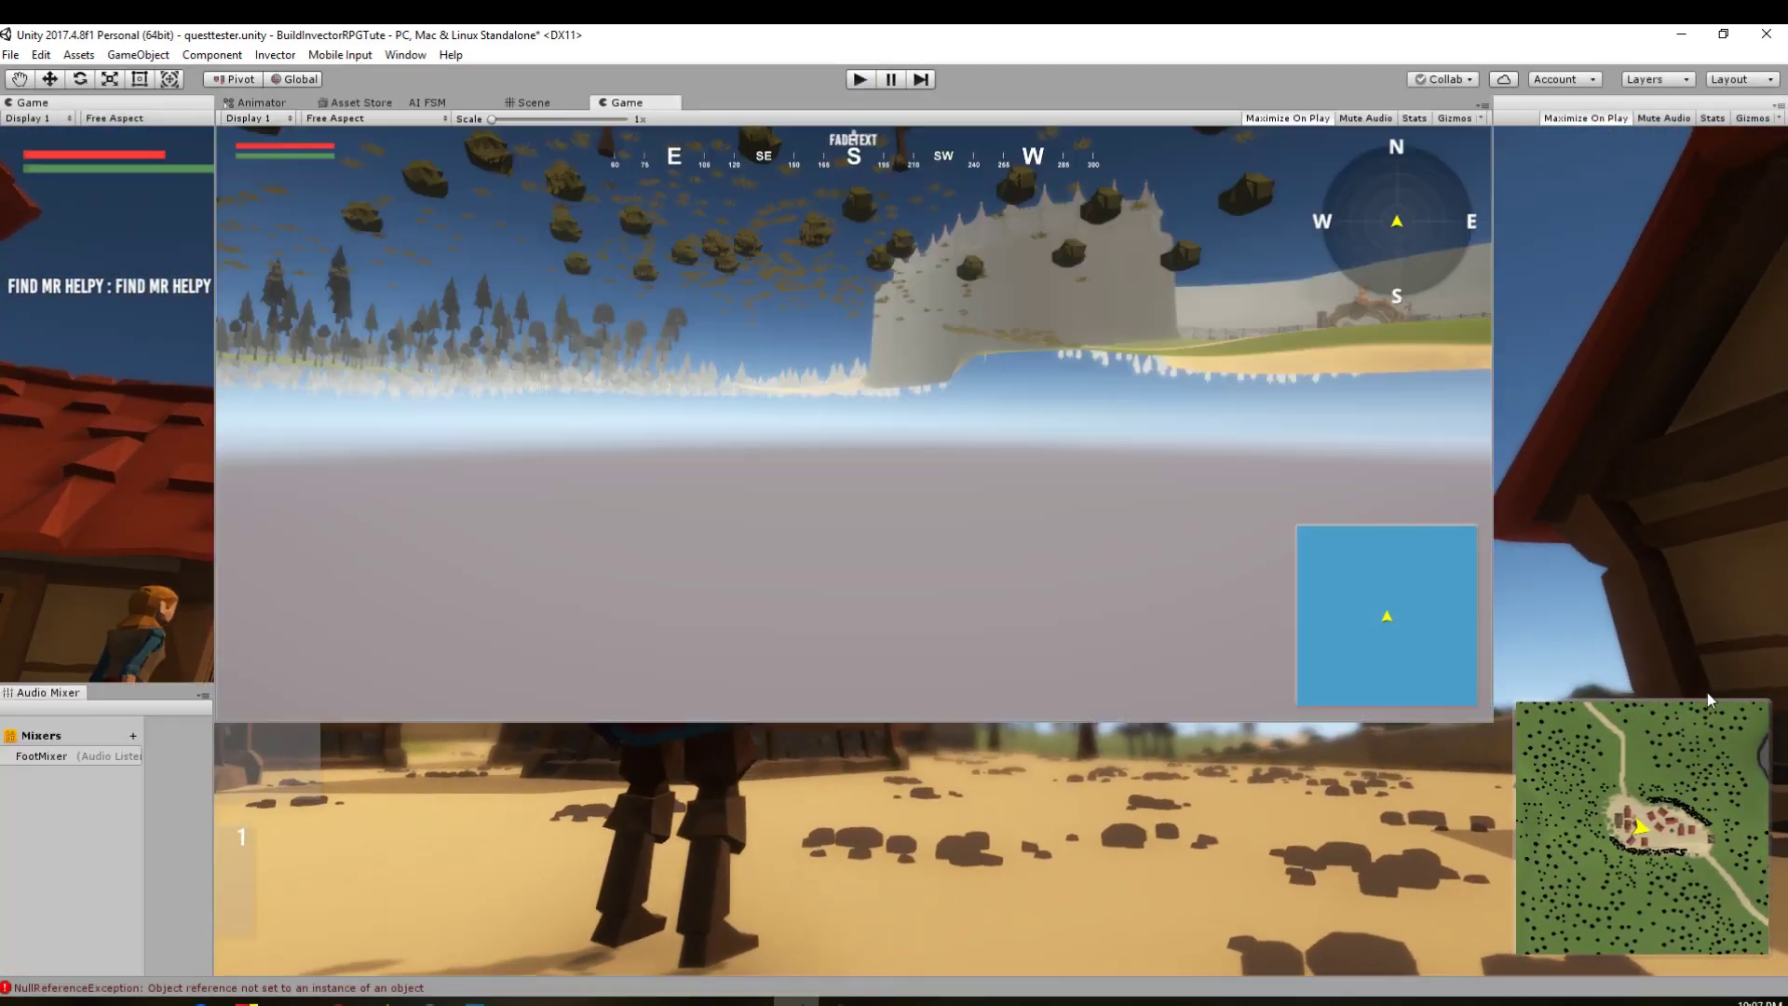